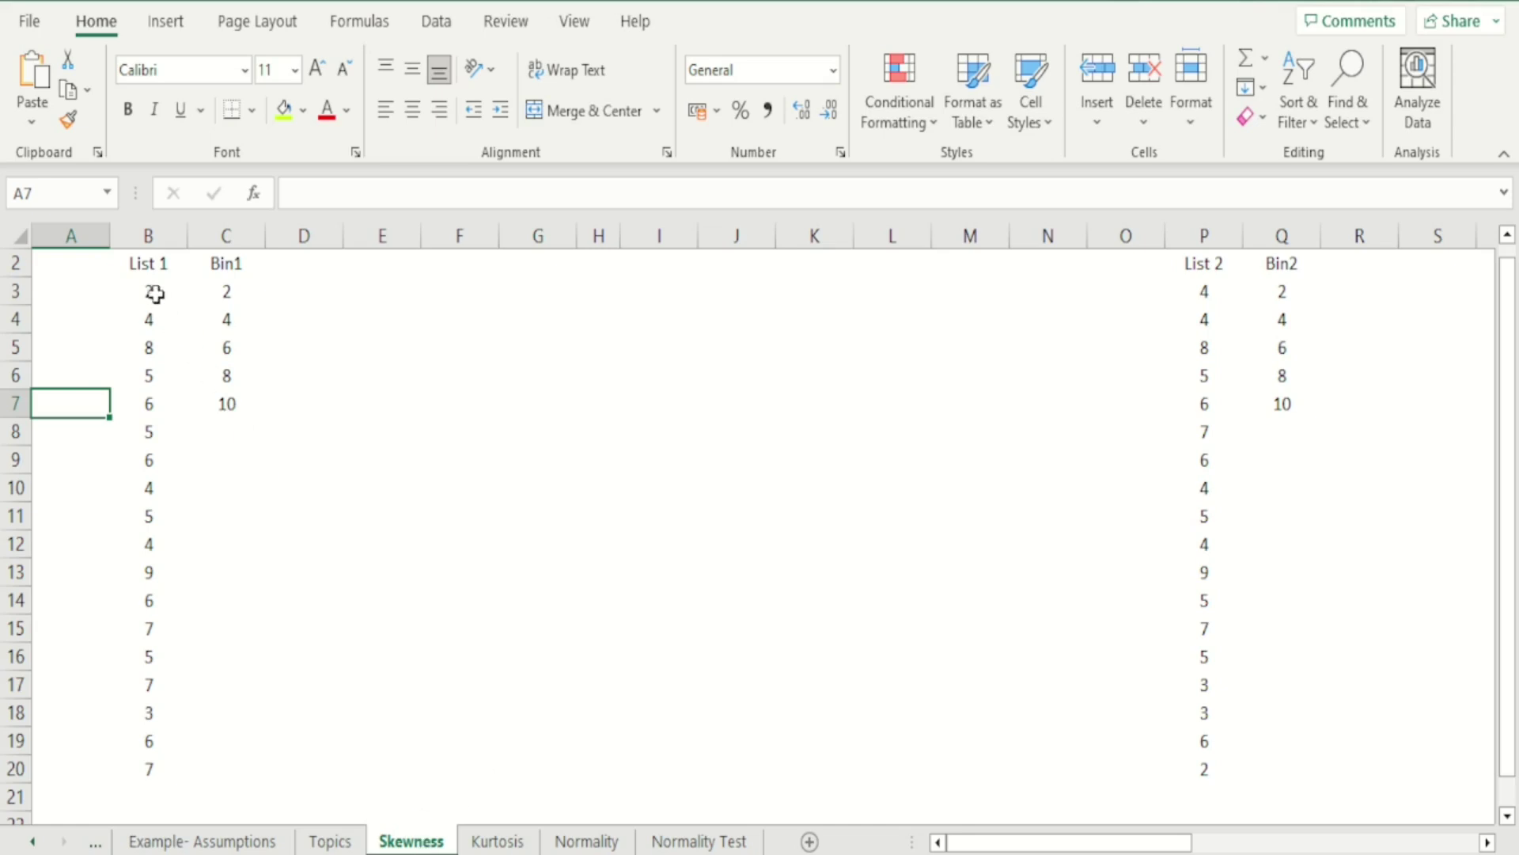
Start the Histogram tool from the data analysis tools.
{"action": "left_click", "coordinate": [436, 22]}
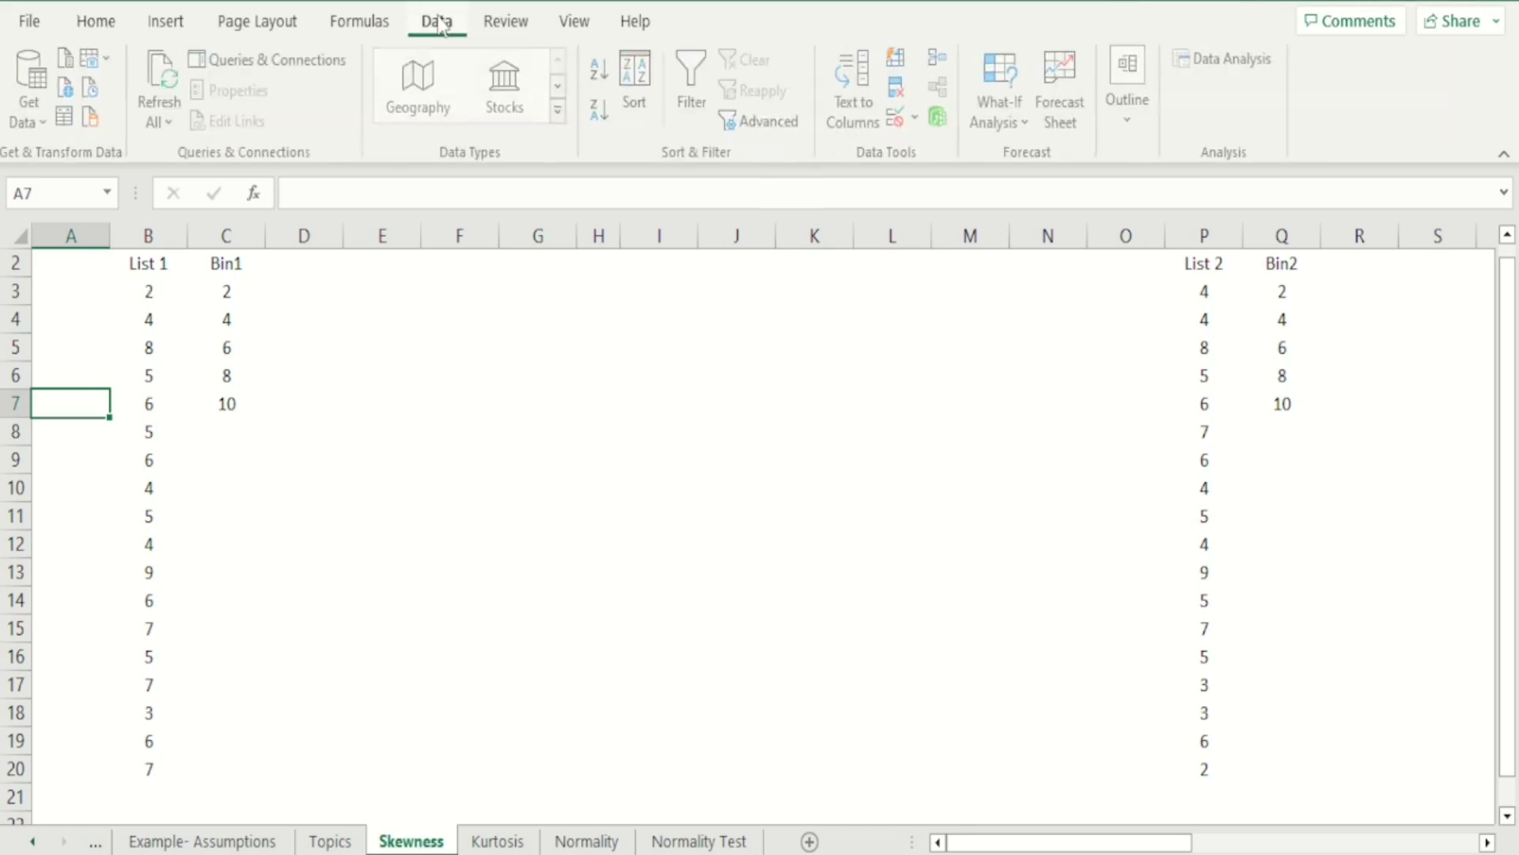
{"action": "left_click", "coordinate": [1227, 61]}
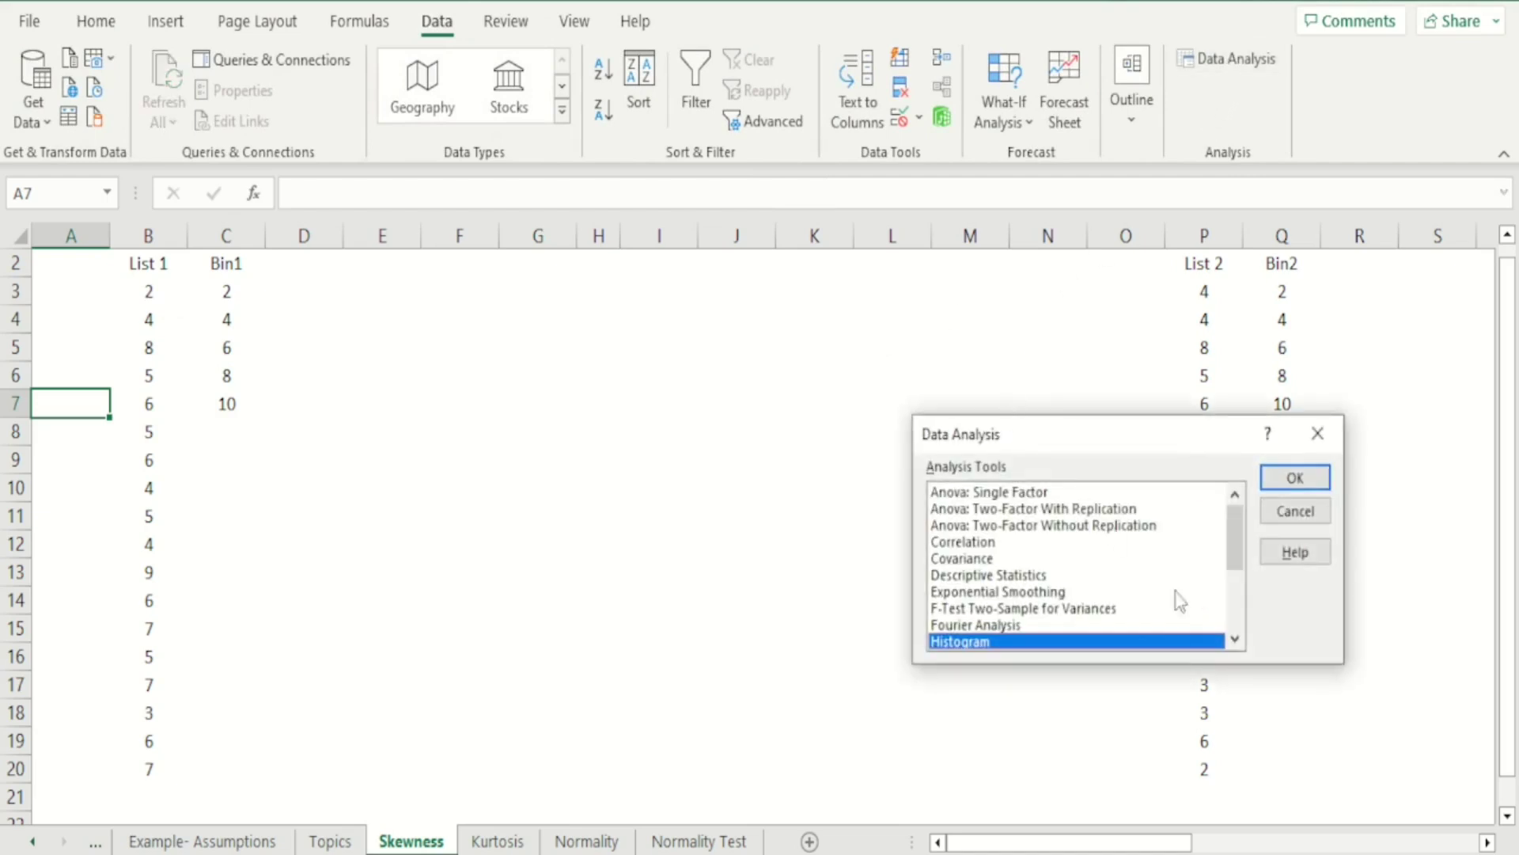
{"action": "left_click", "coordinate": [995, 625]}
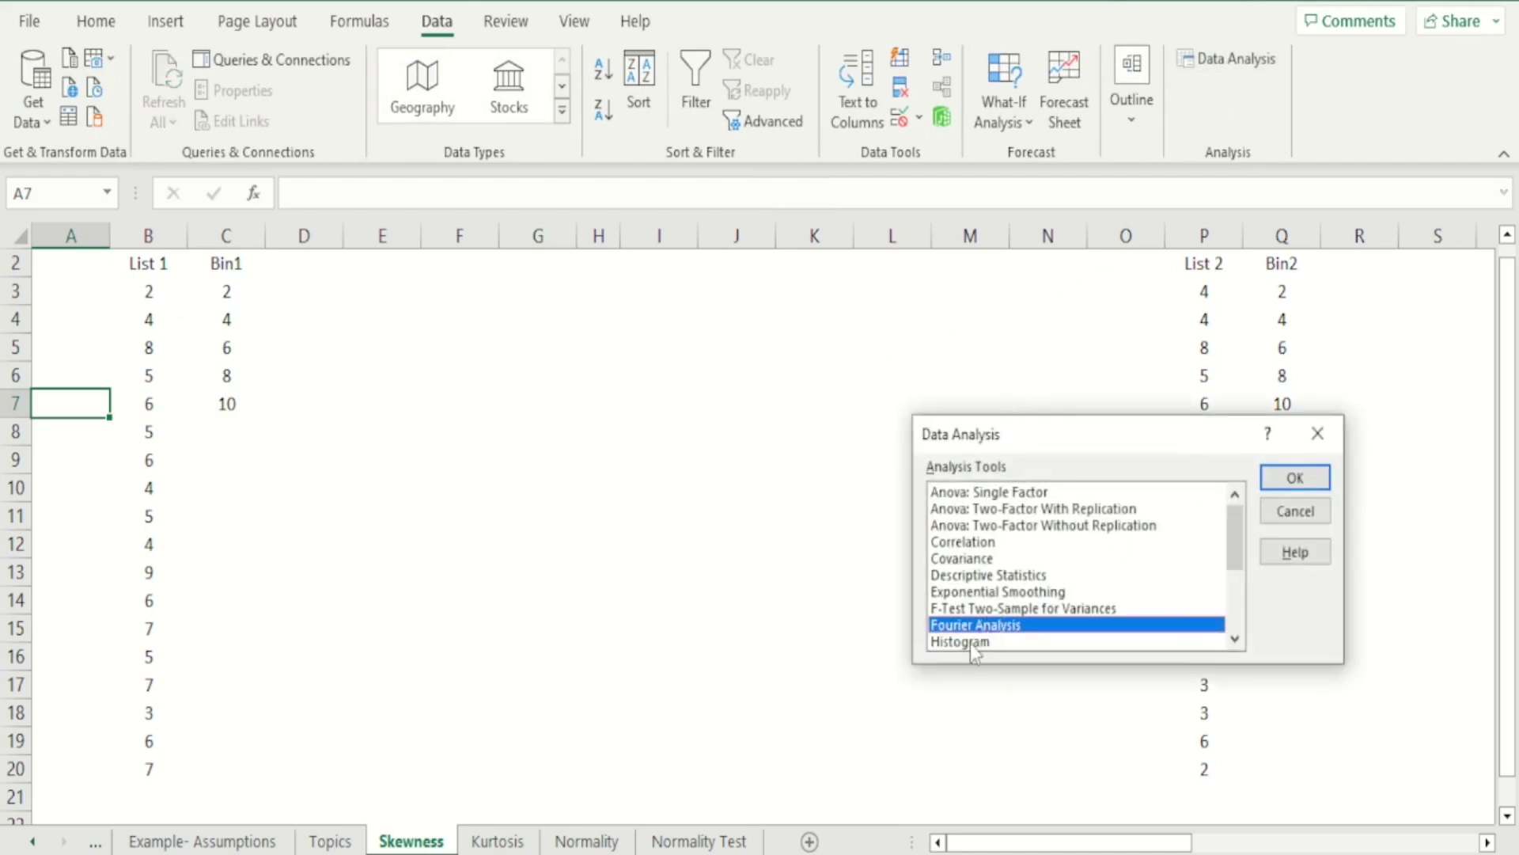
{"action": "left_click", "coordinate": [970, 641]}
{"action": "left_click", "coordinate": [1275, 476]}
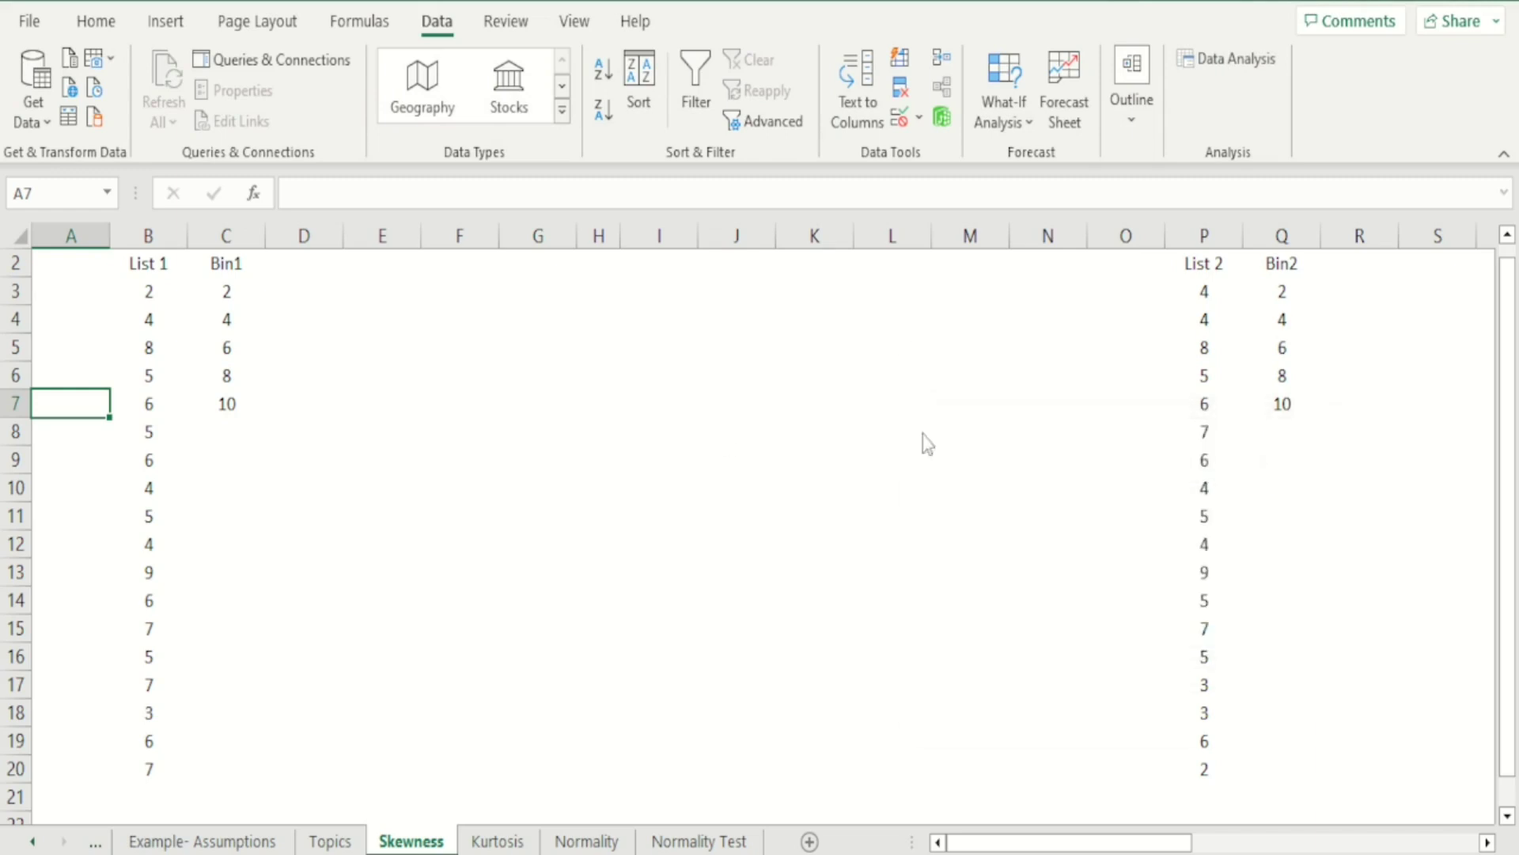
Replace the histogram's input range with the List 1 values in B3:B20.
{"action": "left_click", "coordinate": [1169, 429]}
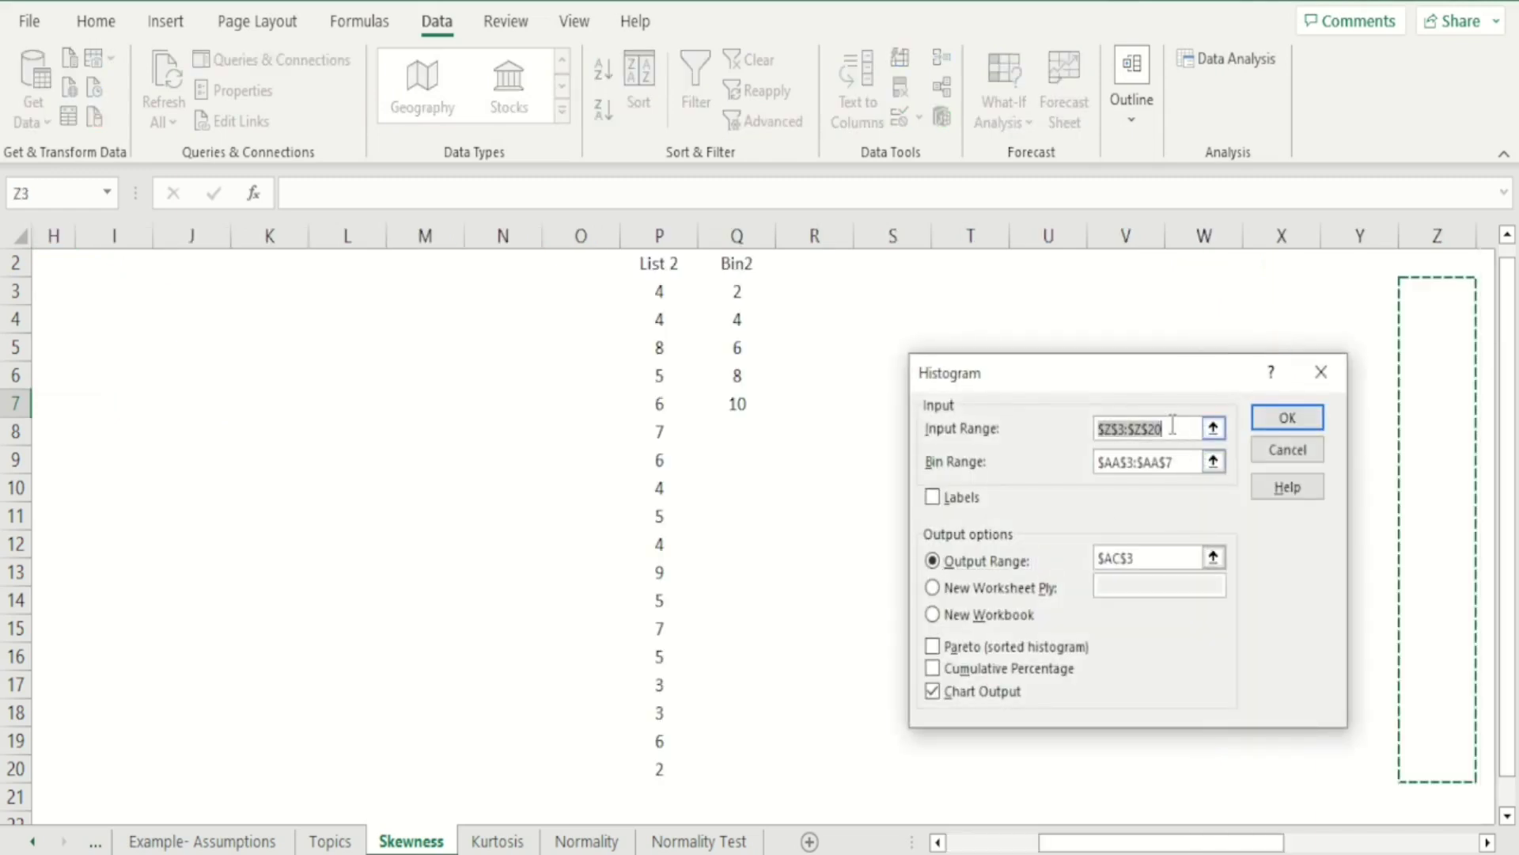
{"action": "left_click", "coordinate": [1167, 429]}
{"action": "key", "text": "BackSpace"}
{"action": "key", "text": "BackSpace"}
{"action": "key", "text": "BackSpace"}
{"action": "key", "text": "BackSpace"}
{"action": "key", "text": "BackSpace"}
{"action": "key", "text": "BackSpace"}
{"action": "key", "text": "BackSpace"}
{"action": "key", "text": "BackSpace"}
{"action": "key", "text": "BackSpace"}
{"action": "key", "text": "BackSpace"}
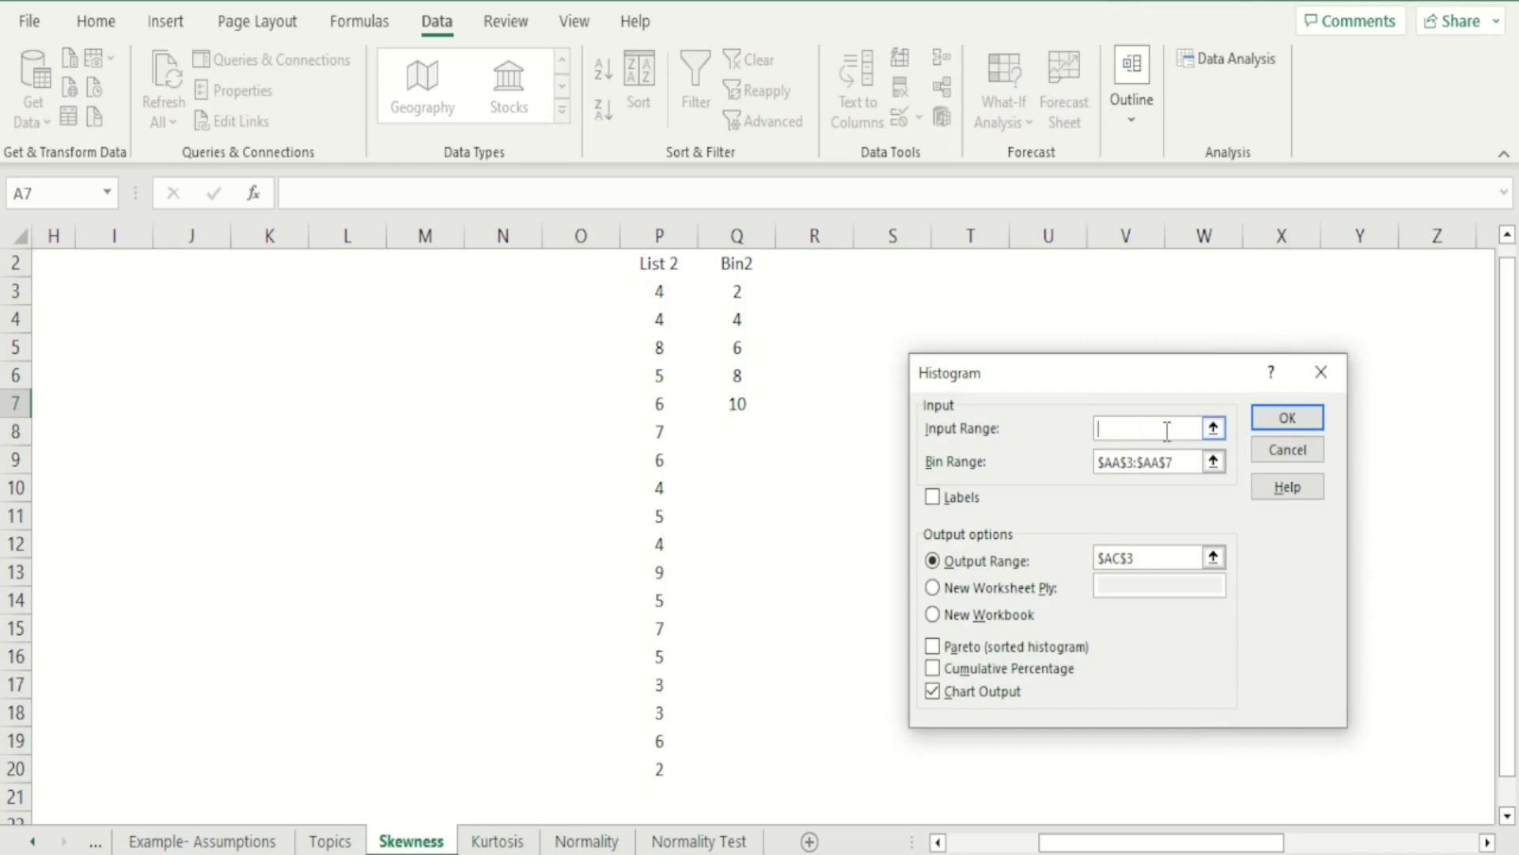
{"action": "left_click_drag", "start_coordinate": [1206, 841], "coordinate": [1115, 841]}
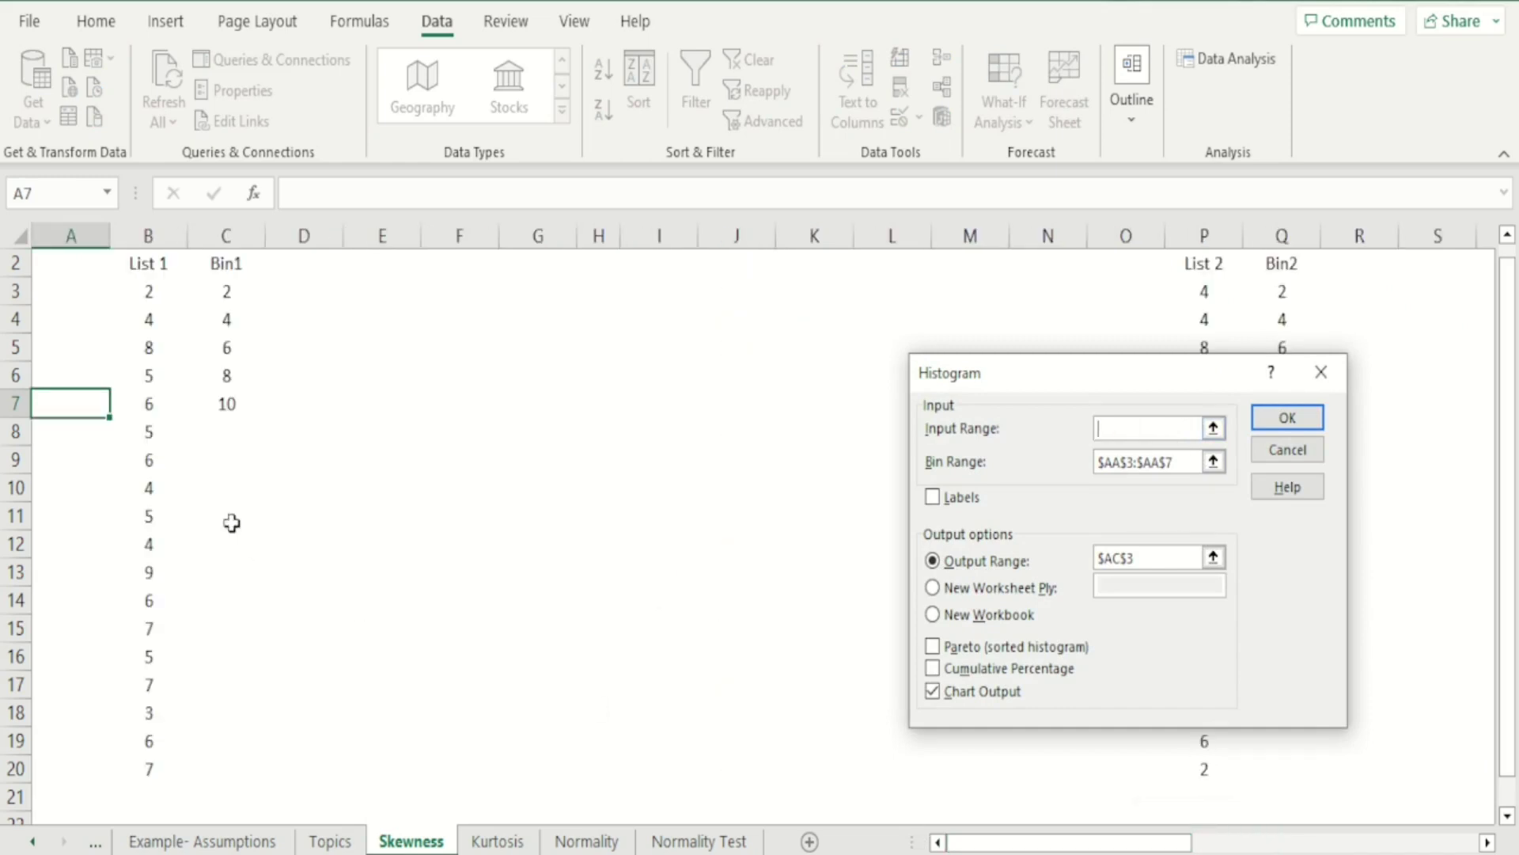
{"action": "left_click_drag", "start_coordinate": [149, 293], "coordinate": [149, 765]}
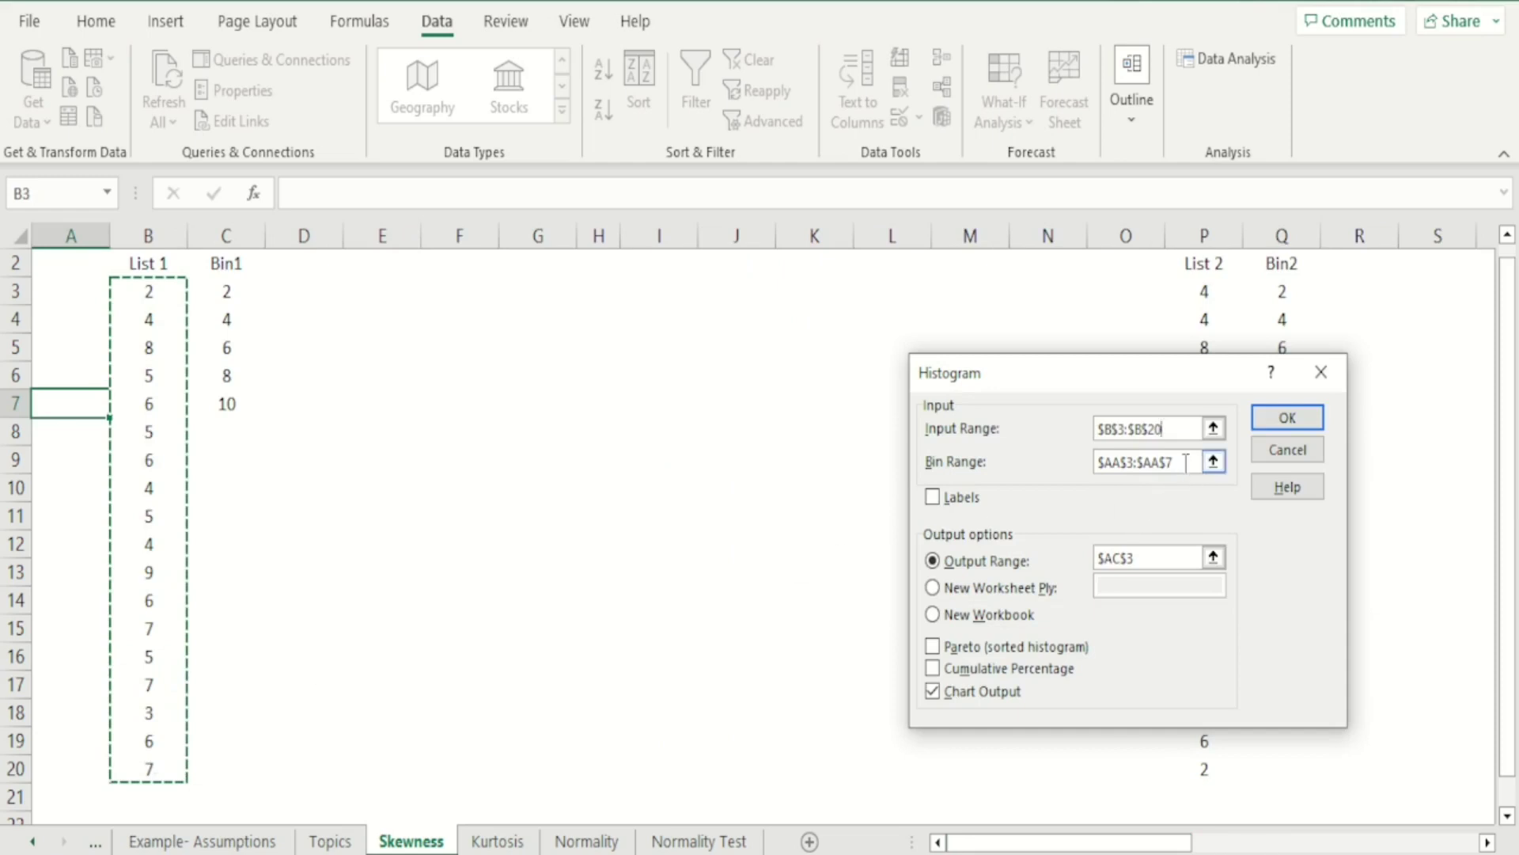
Replace the histogram's bin range with the Bin1 values in C3:C7.
{"action": "key", "text": "Tab"}
{"action": "key", "text": "BackSpace"}
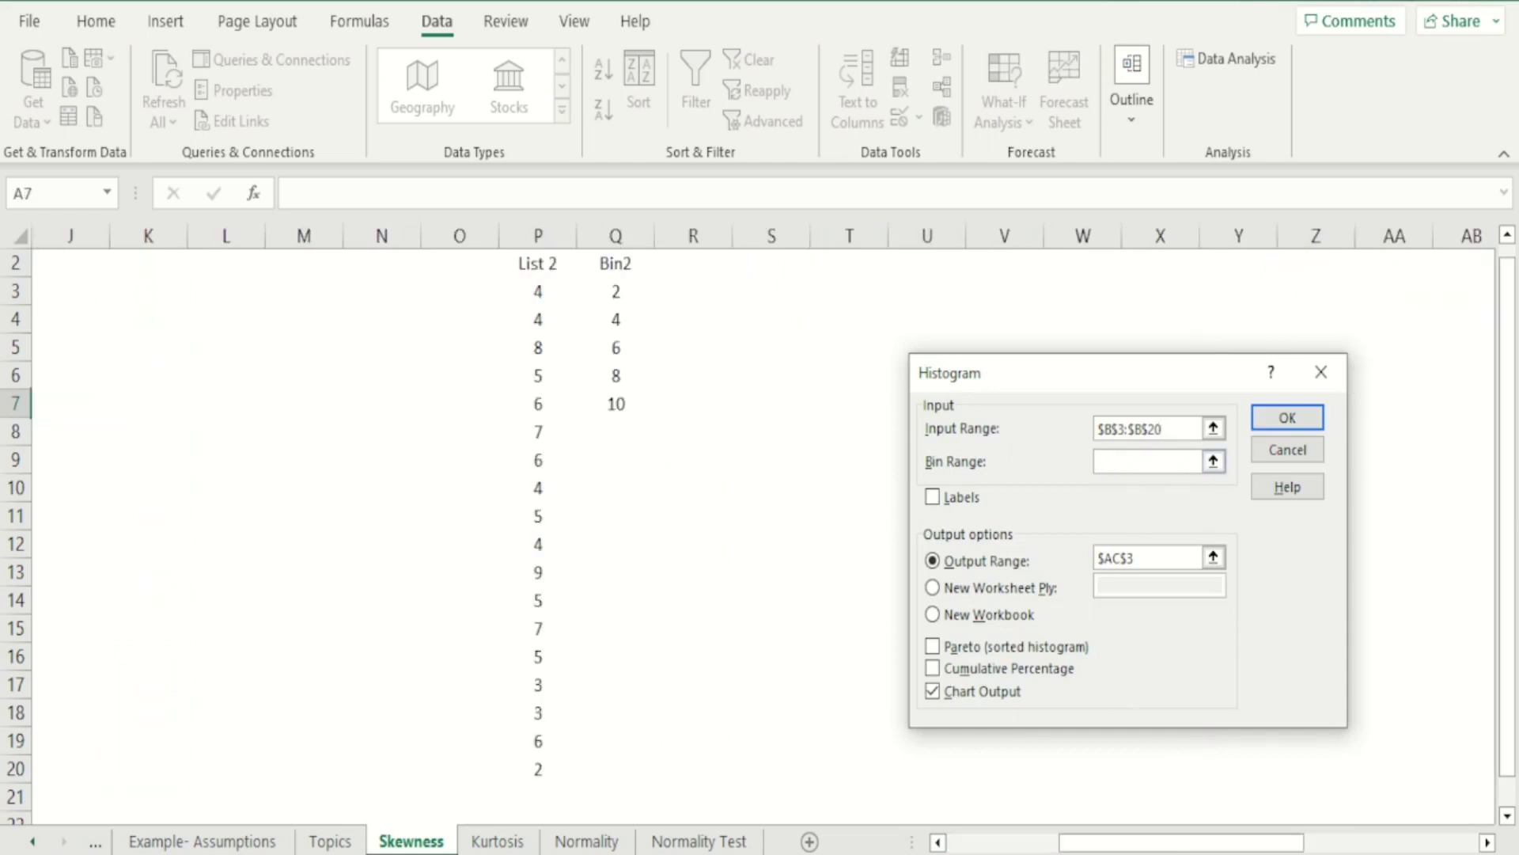
{"action": "left_click_drag", "start_coordinate": [1156, 849], "coordinate": [922, 827]}
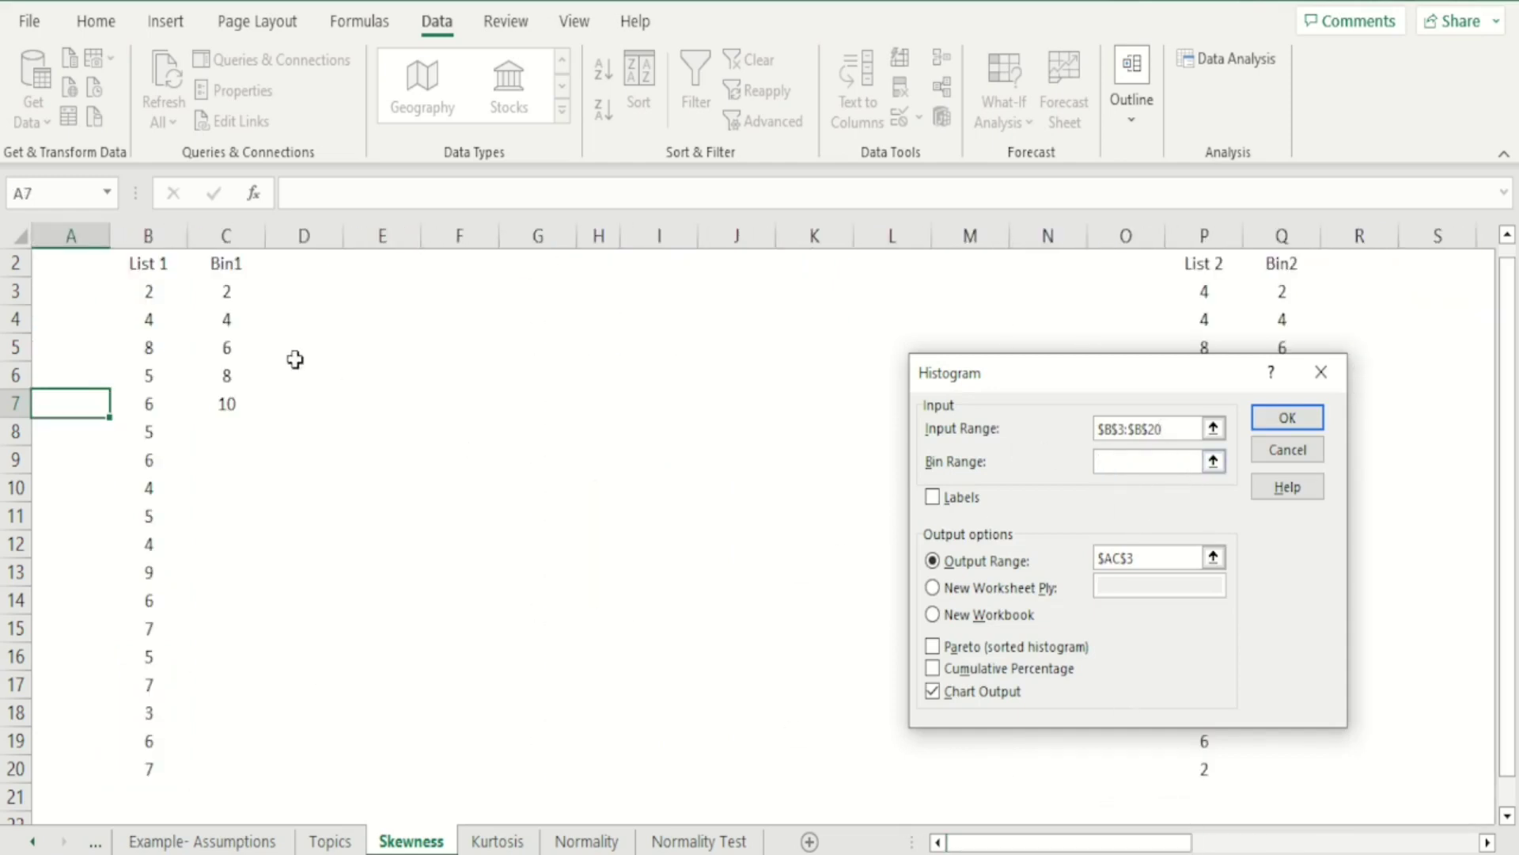
{"action": "left_click_drag", "start_coordinate": [225, 289], "coordinate": [224, 396]}
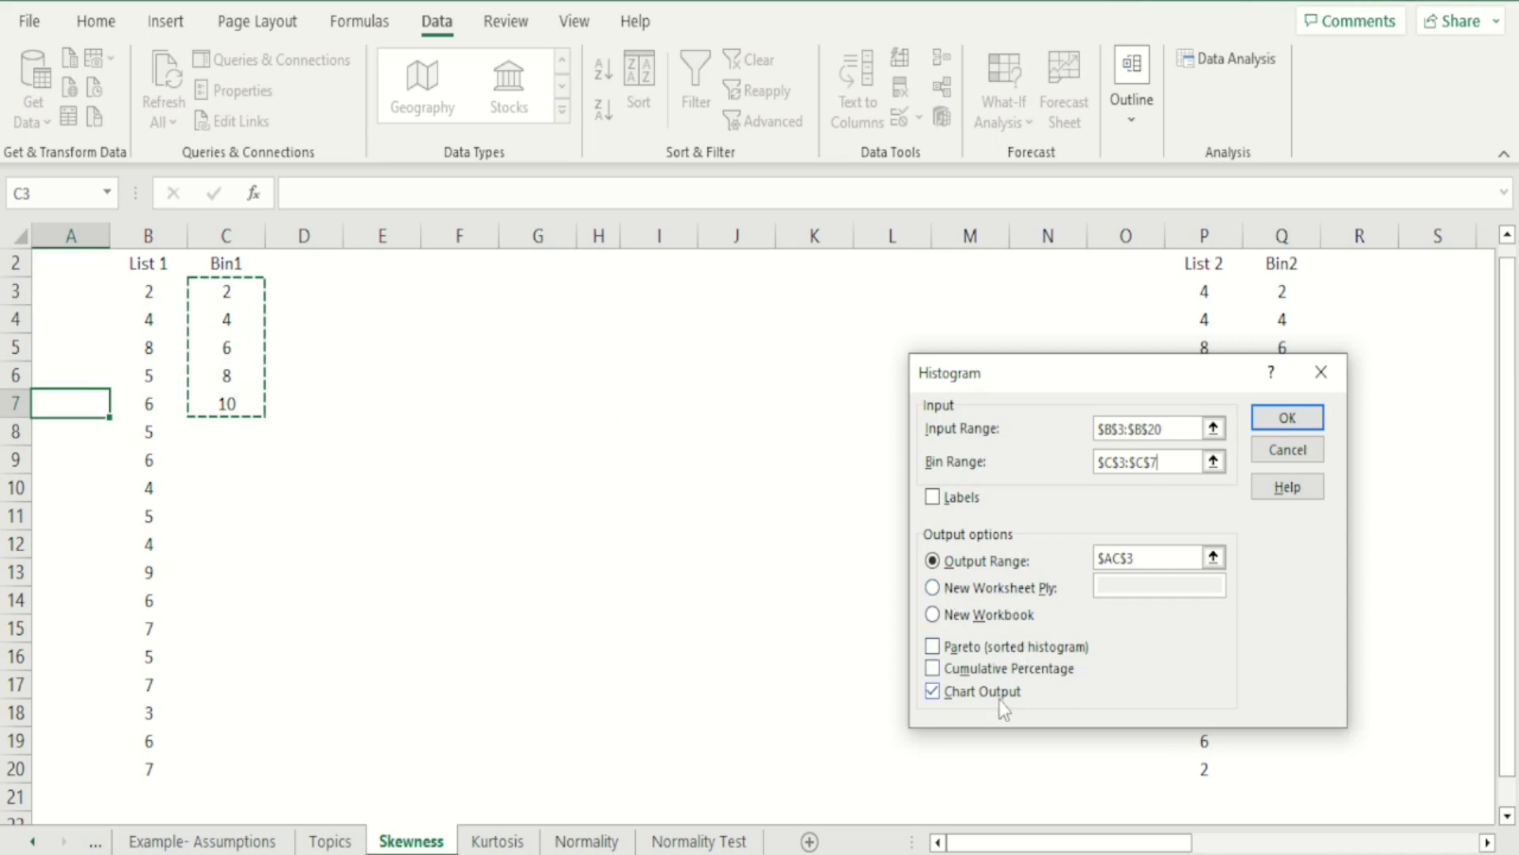
Keep chart output enabled, set the output range to E3, and generate the List 1 histogram.
{"action": "left_click", "coordinate": [934, 690]}
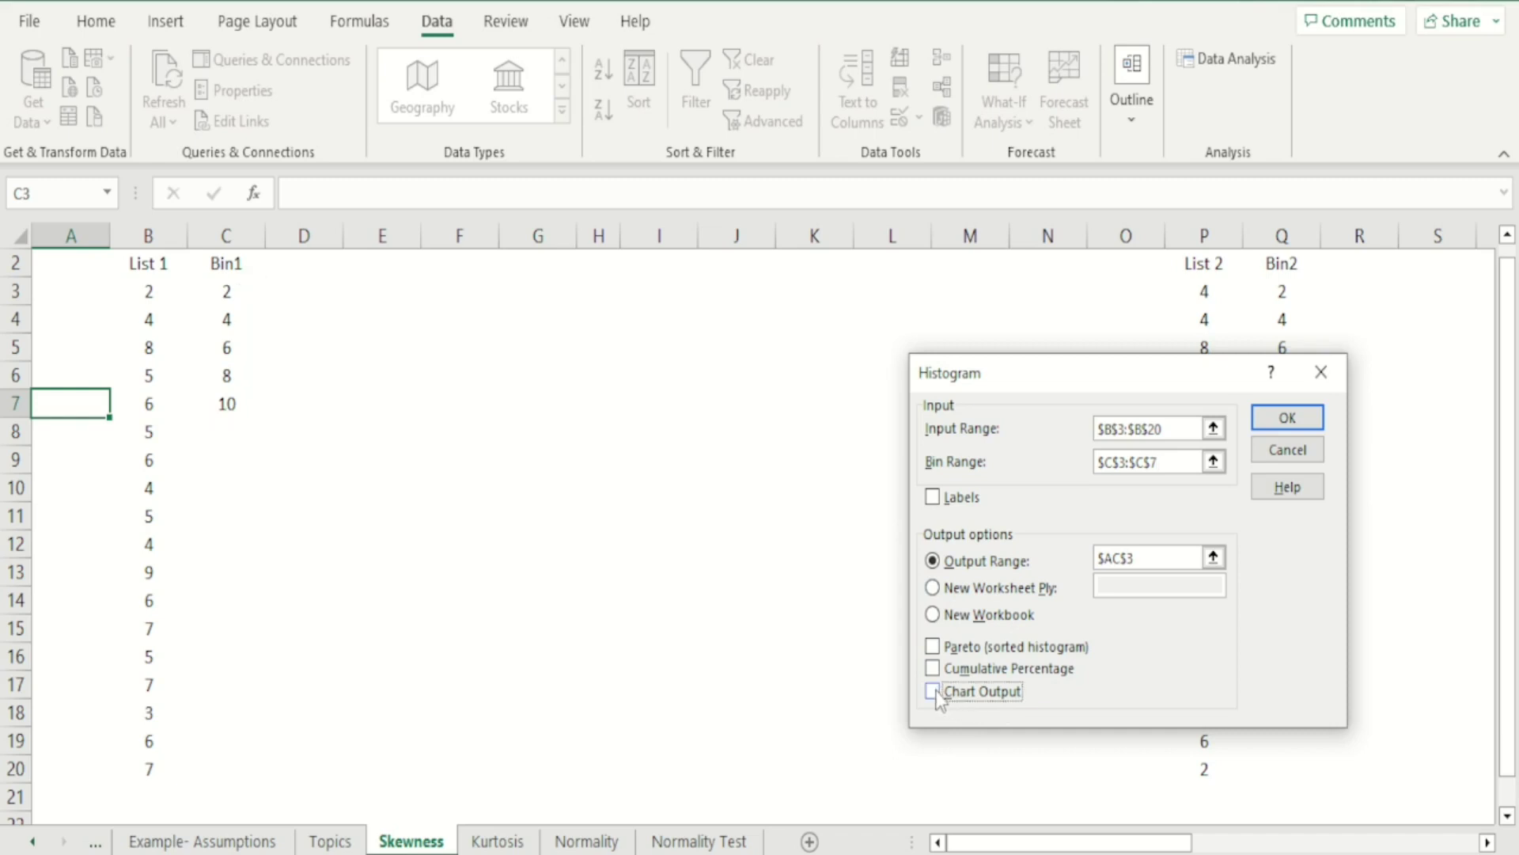
{"action": "left_click", "coordinate": [934, 691]}
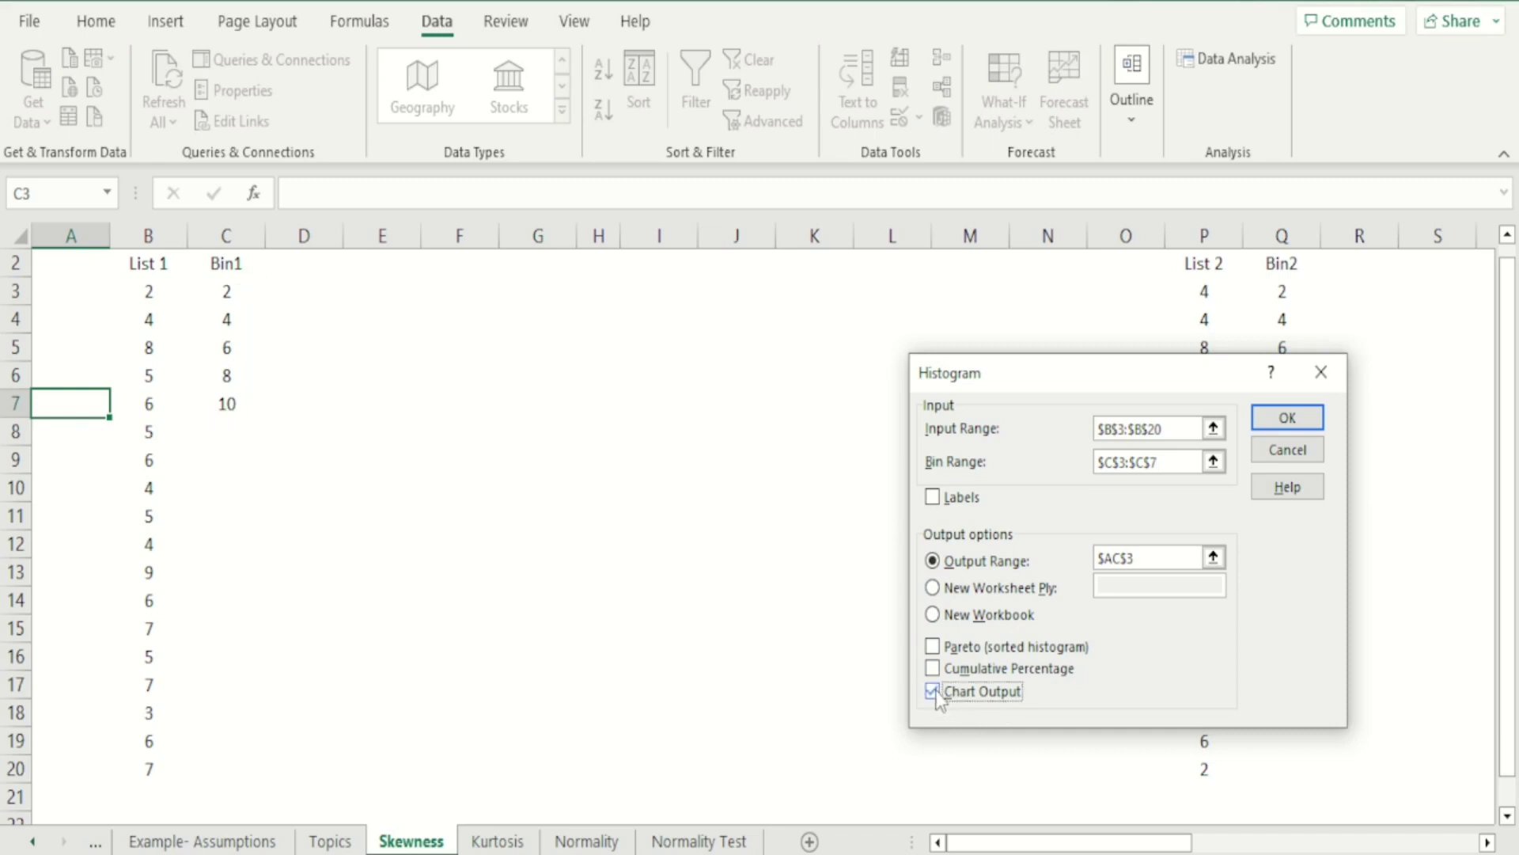
{"action": "left_click", "coordinate": [1147, 563]}
{"action": "key", "text": "BackSpace"}
{"action": "key", "text": "BackSpace"}
{"action": "key", "text": "BackSpace"}
{"action": "key", "text": "BackSpace"}
{"action": "key", "text": "BackSpace"}
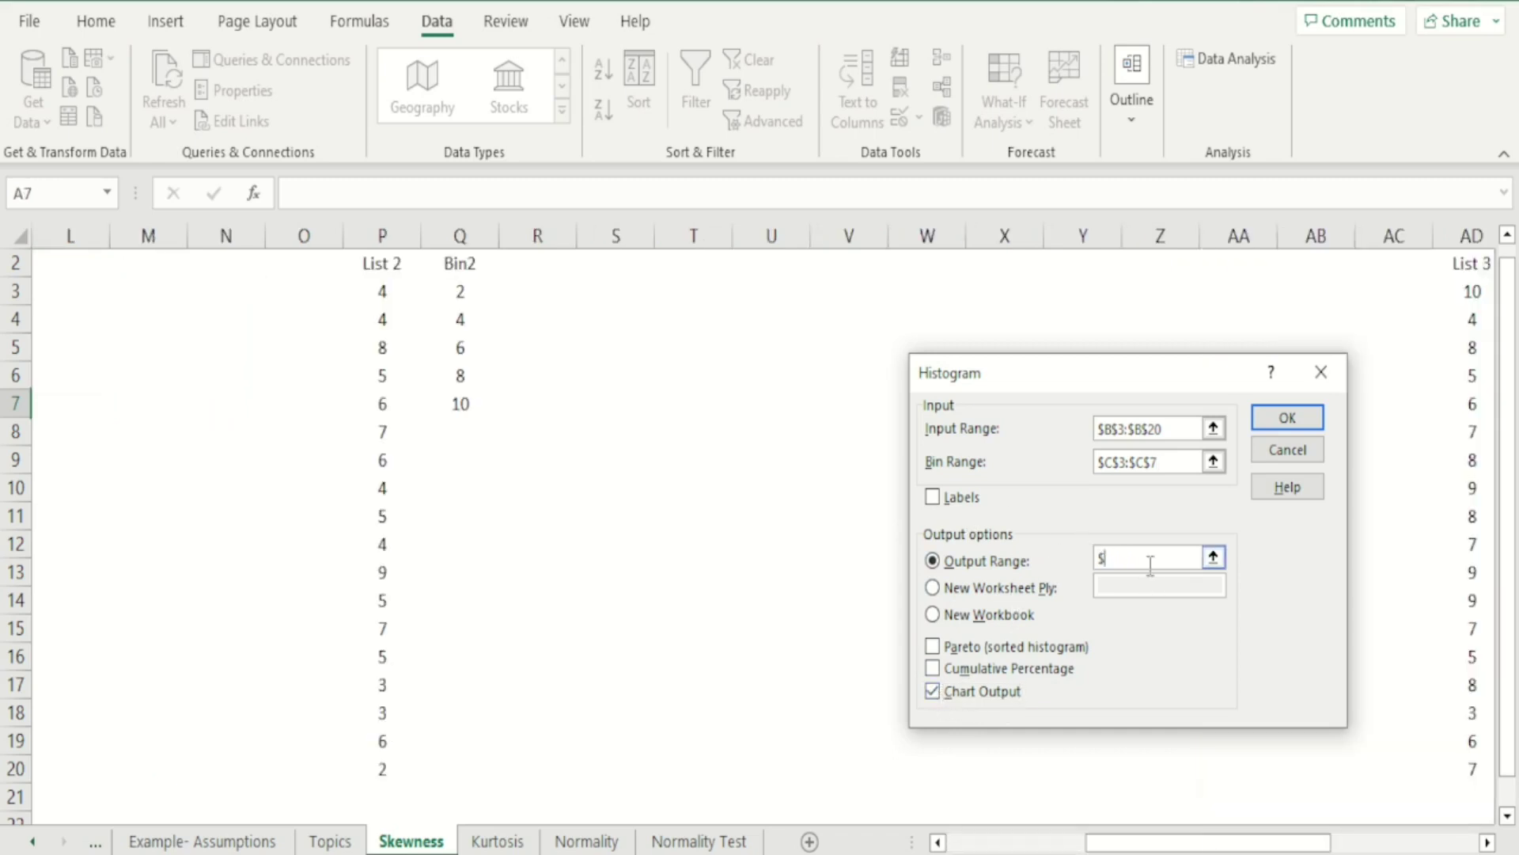
{"action": "left_click_drag", "start_coordinate": [1169, 845], "coordinate": [892, 819]}
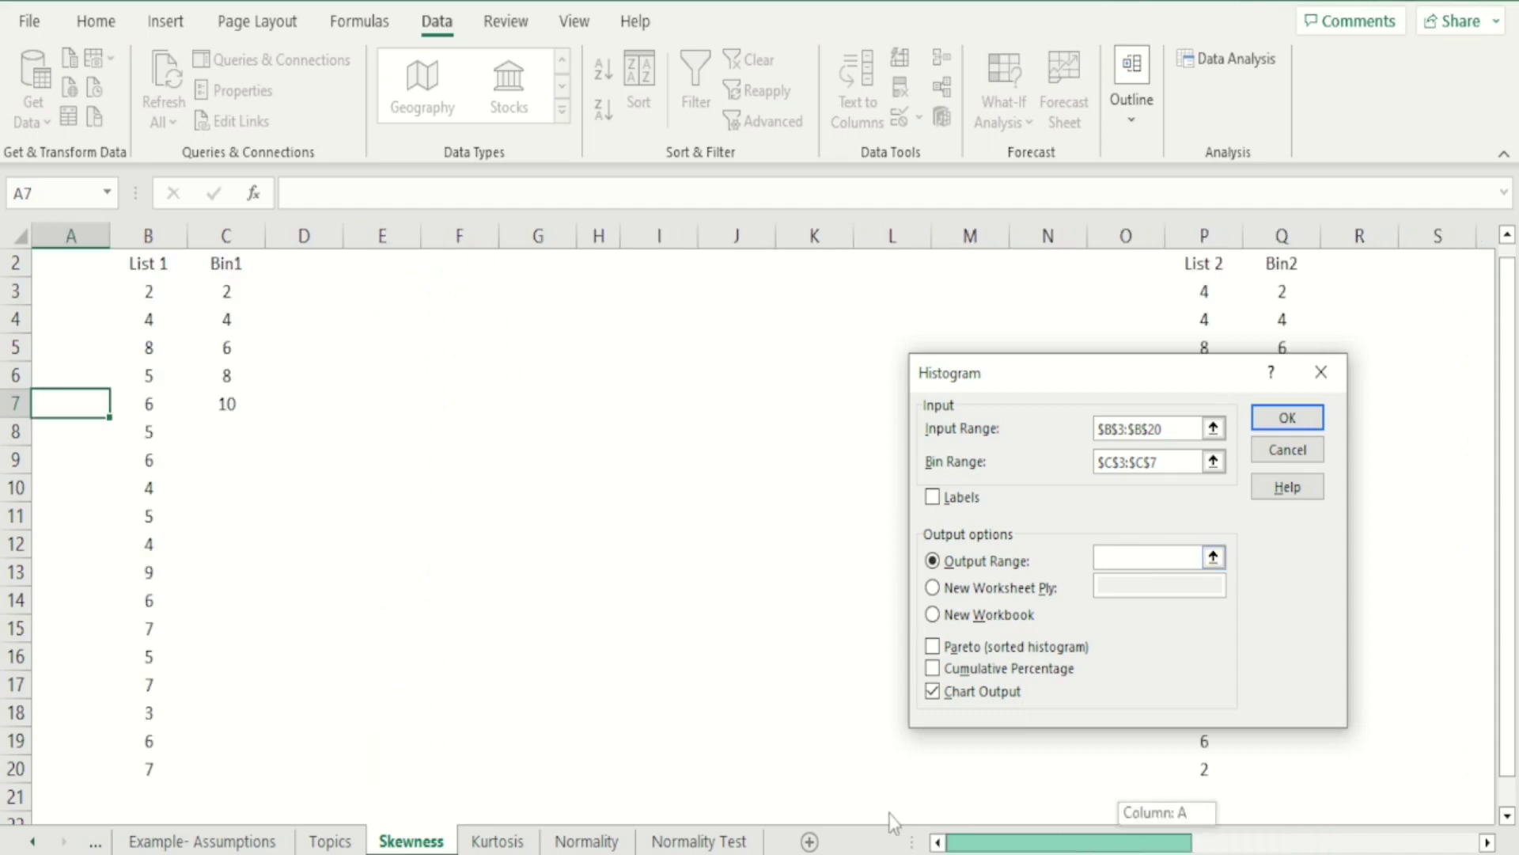
{"action": "left_click", "coordinate": [360, 278]}
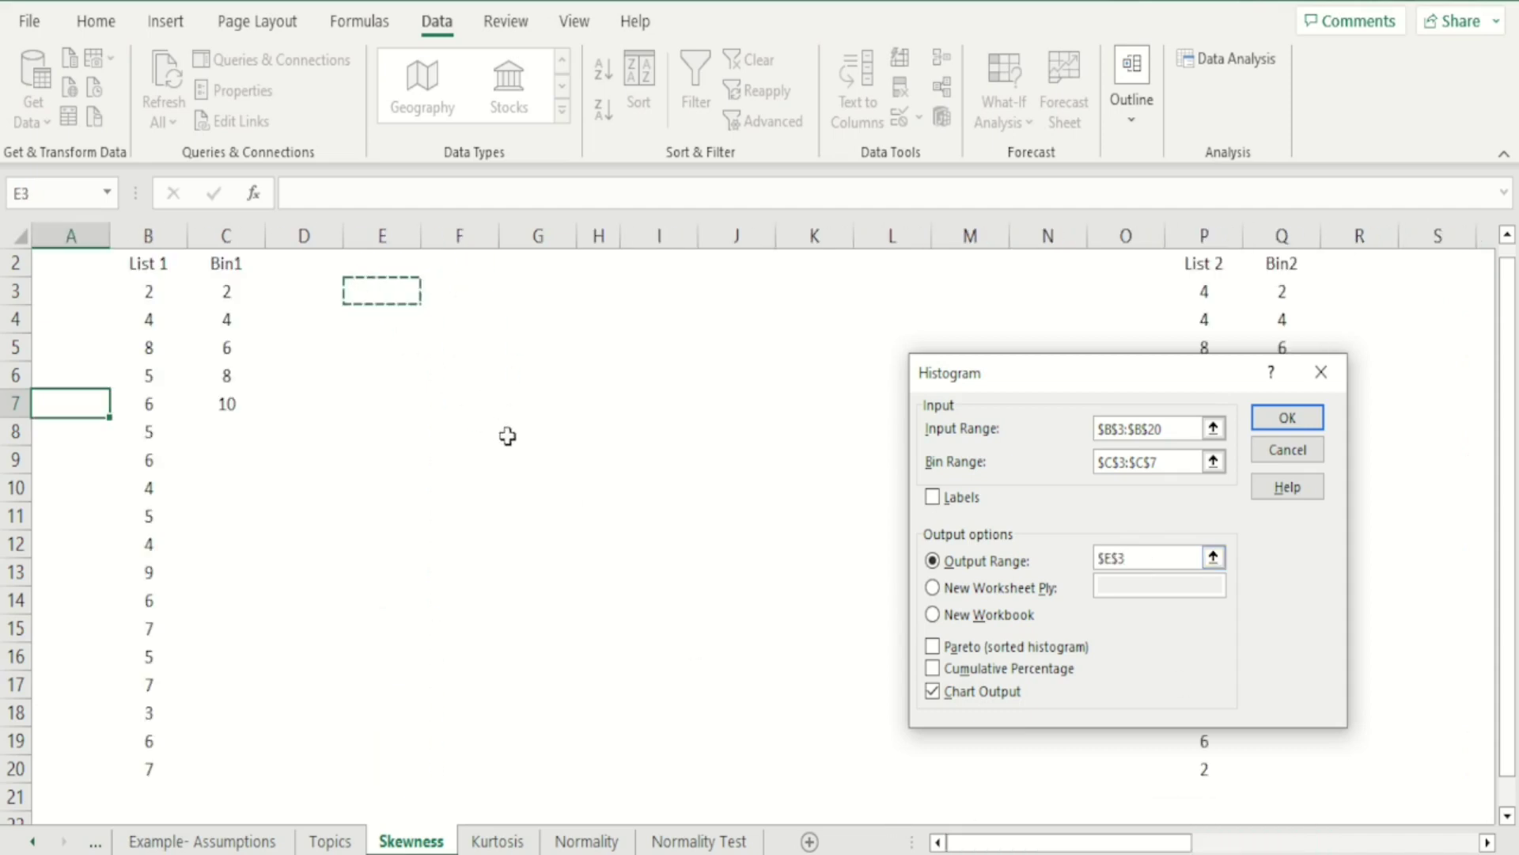
{"action": "left_click", "coordinate": [1286, 416]}
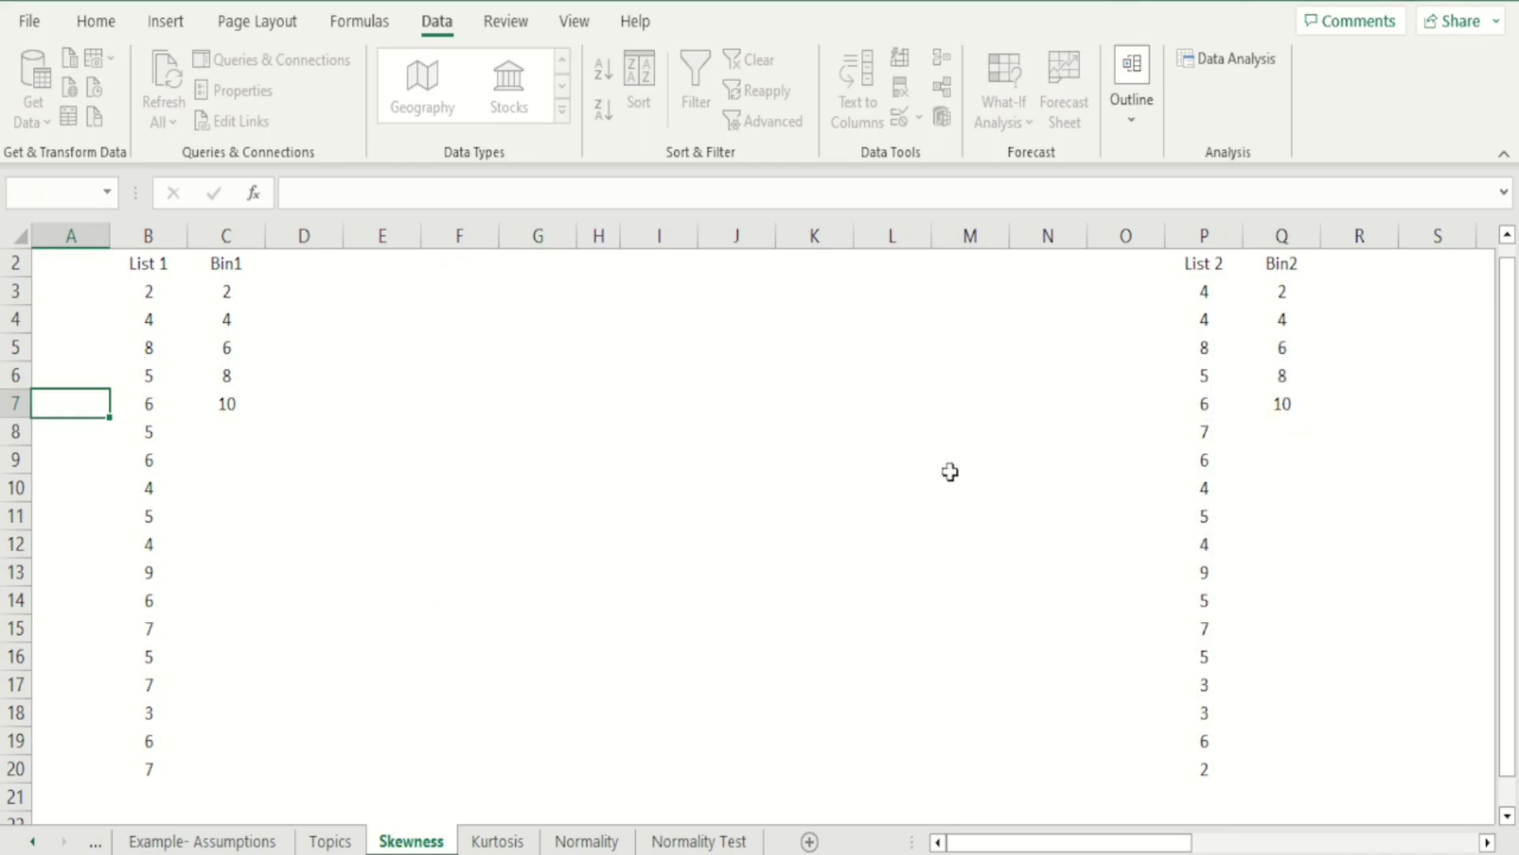
{"action": "left_click", "coordinate": [827, 682]}
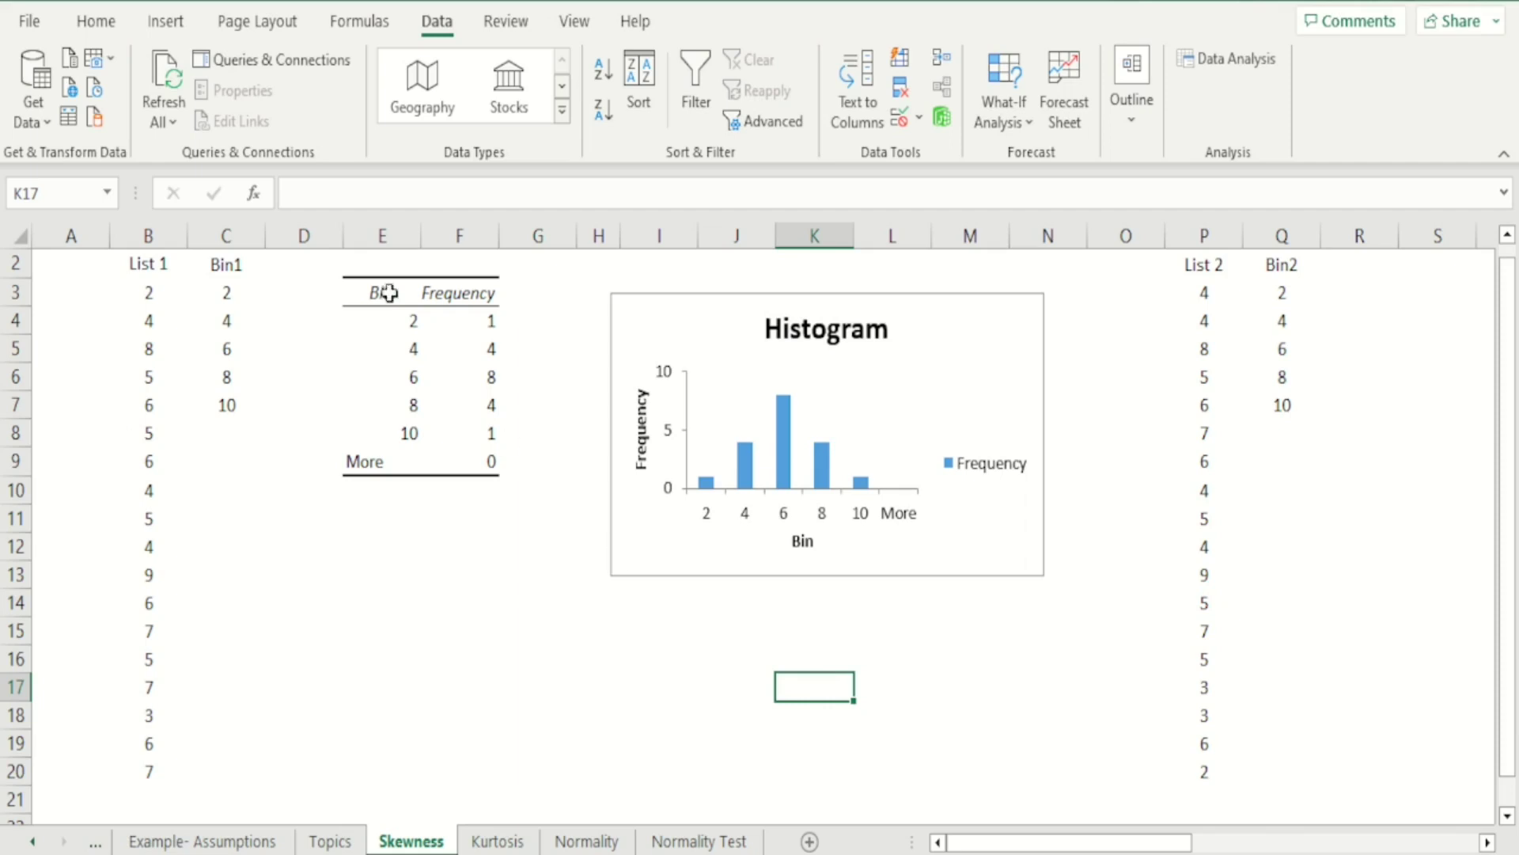
Draw a freeform bell curve about 4.4 cm wide and 1.7 cm high over the histogram bars, and apply the orange line style.
{"action": "left_click", "coordinate": [171, 24]}
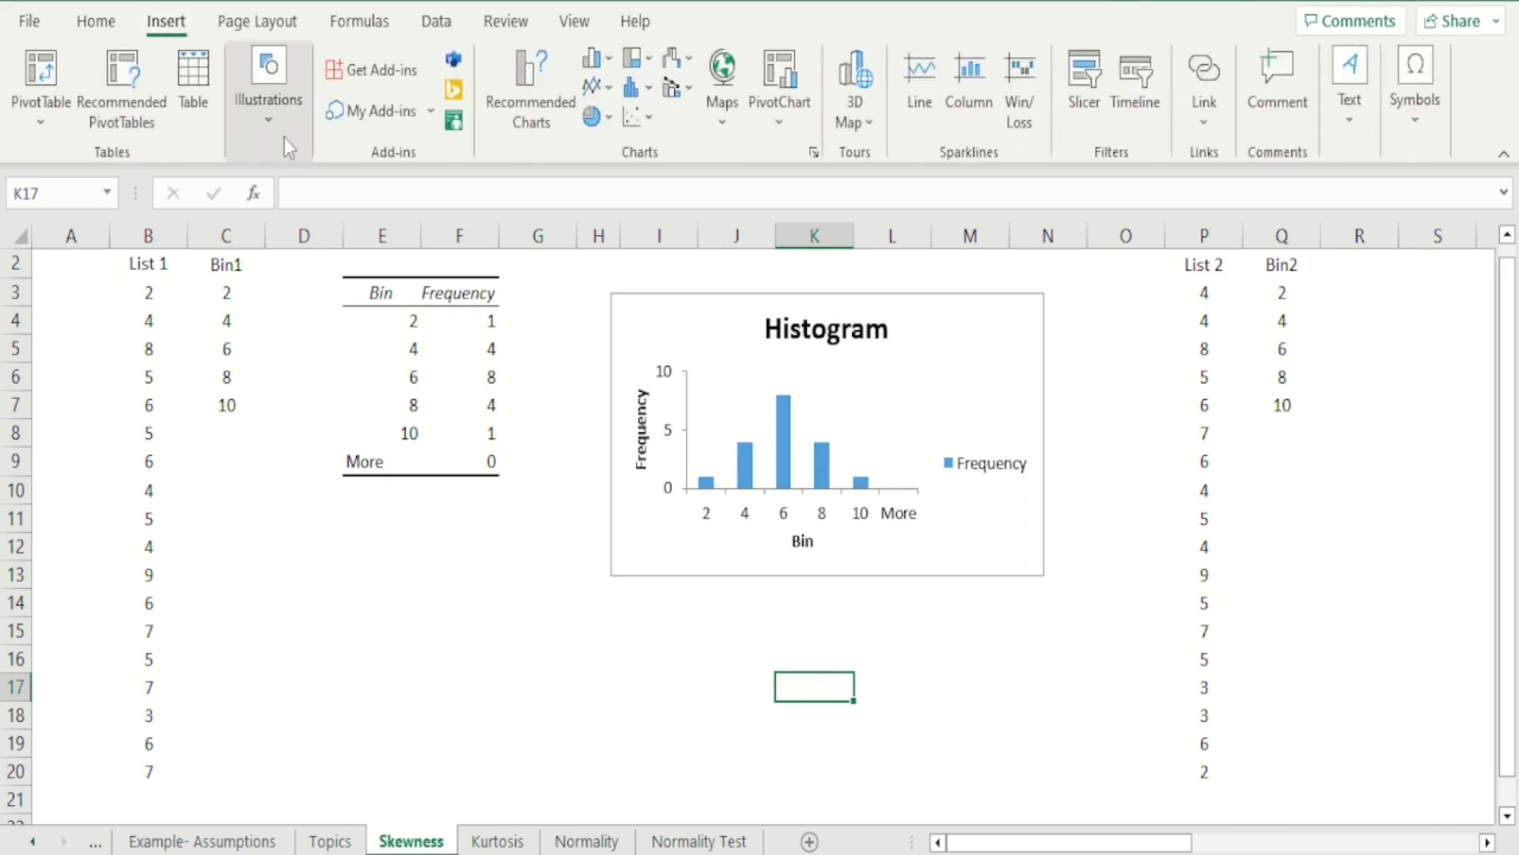
{"action": "left_click", "coordinate": [273, 117]}
{"action": "left_click", "coordinate": [308, 252]}
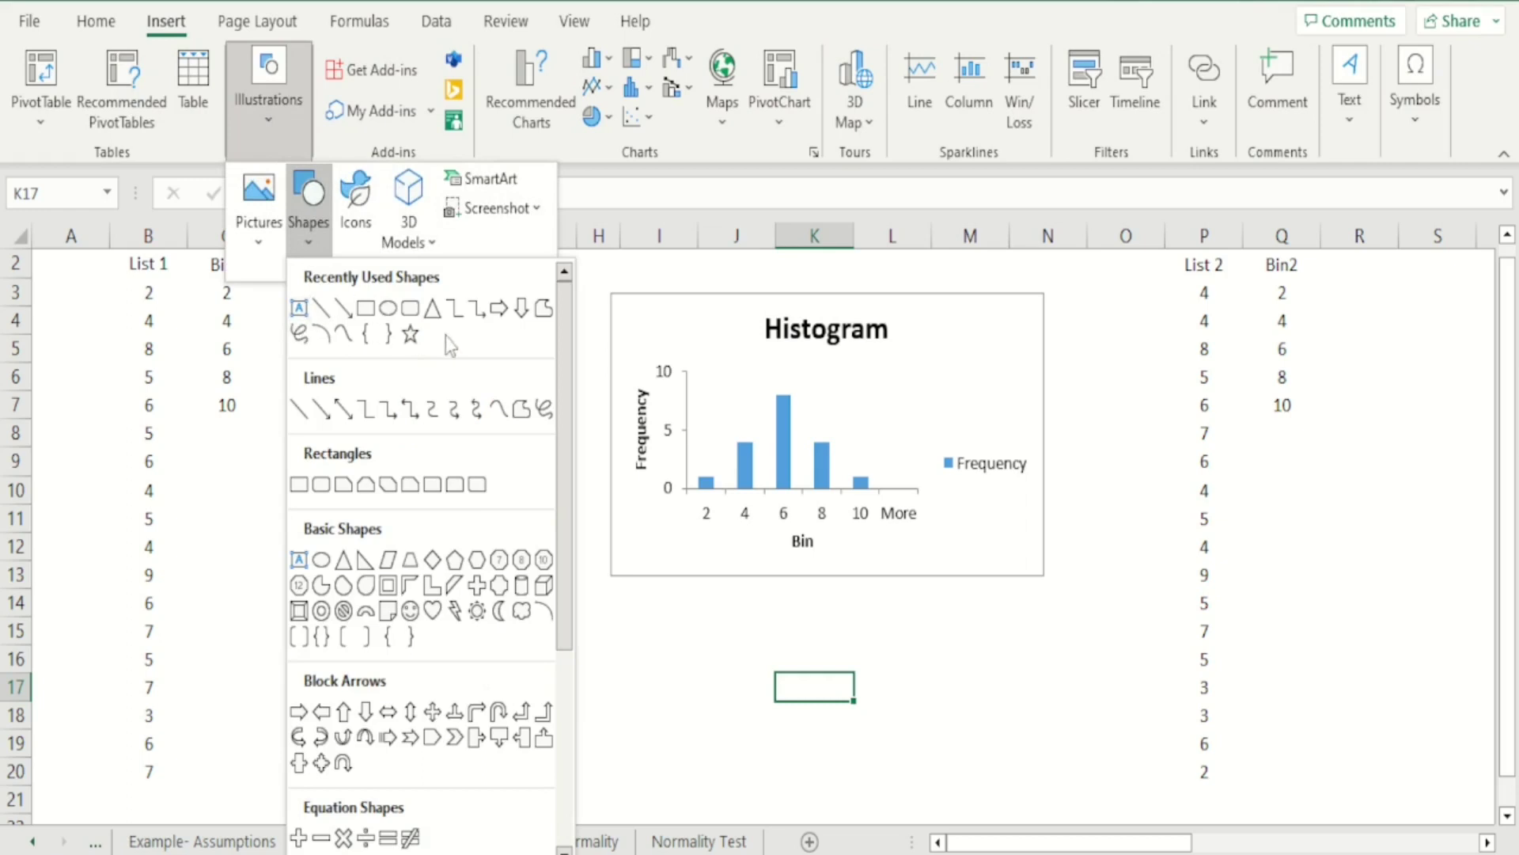
{"action": "left_click", "coordinate": [545, 308]}
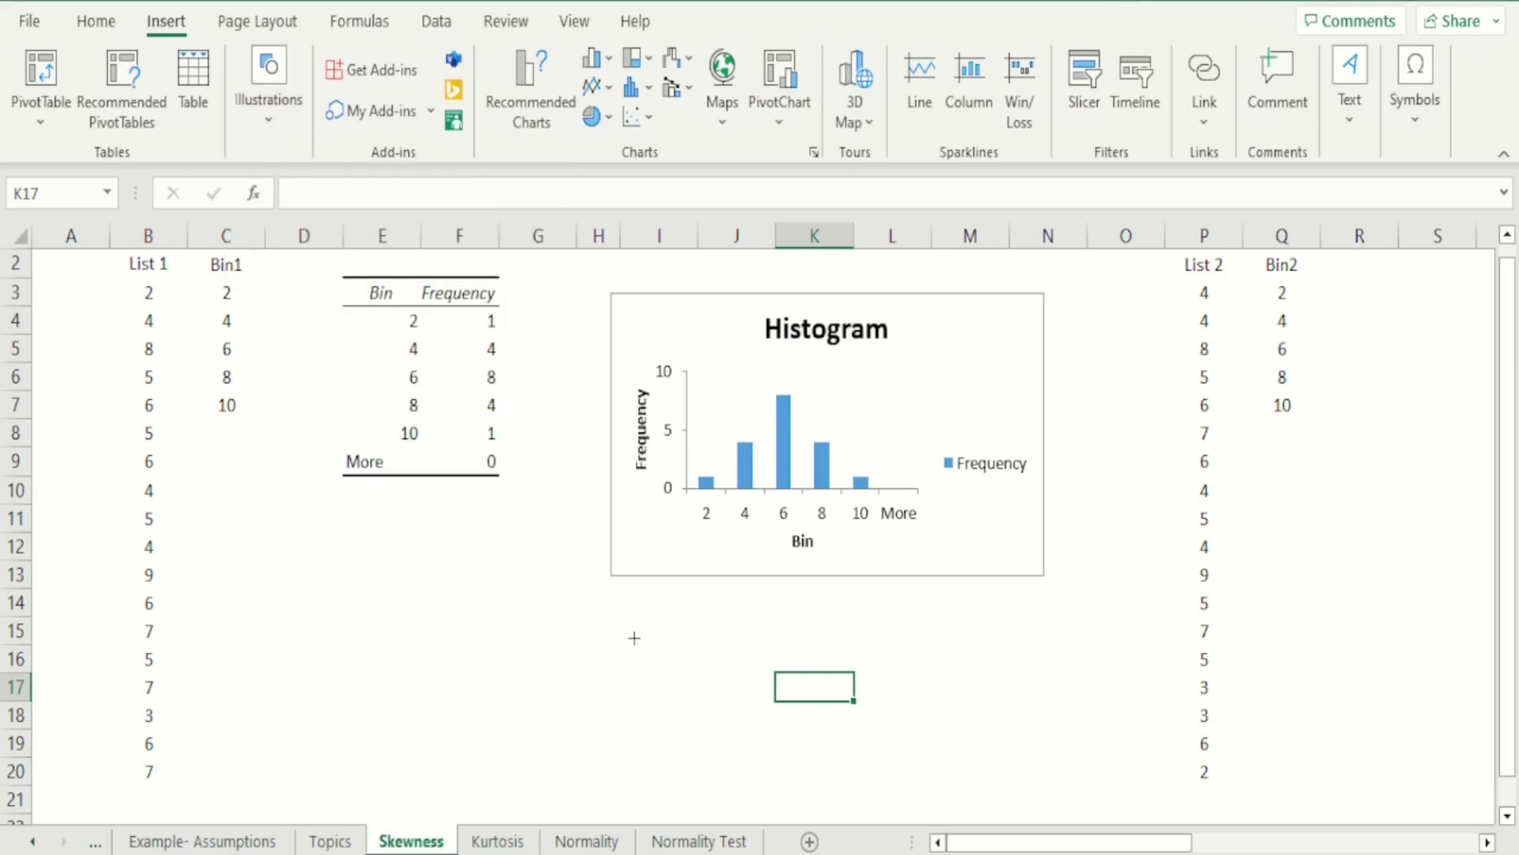
{"action": "mouse_move", "coordinate": [686, 484]}
{"action": "left_mouse_down"}
{"action": "mouse_move", "coordinate": [780, 398]}
{"action": "mouse_move", "coordinate": [891, 488]}
{"action": "left_mouse_up"}
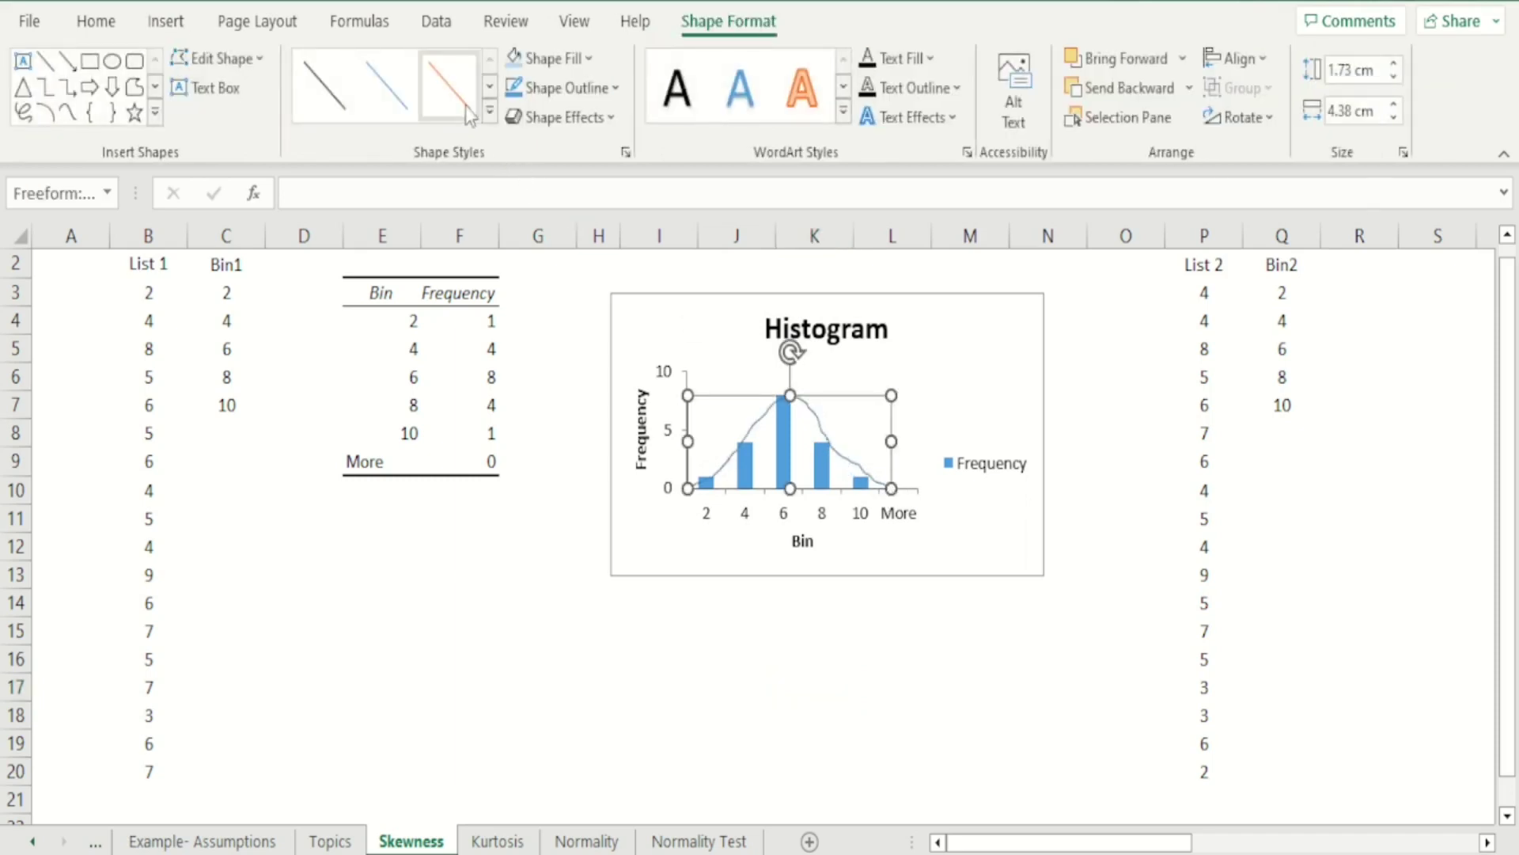
{"action": "left_click", "coordinate": [448, 86]}
{"action": "left_click", "coordinate": [582, 604]}
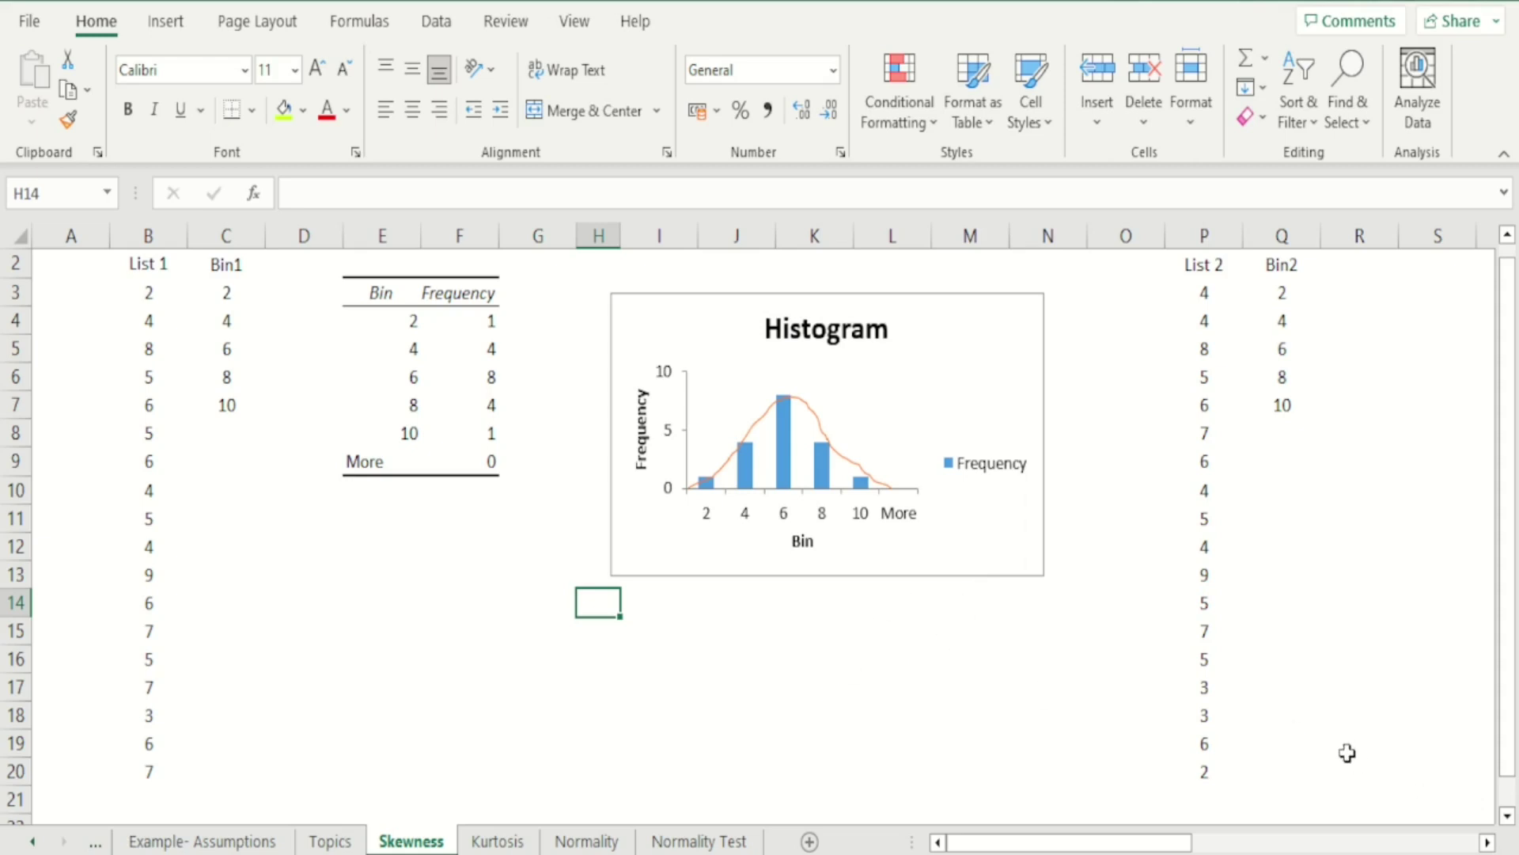
Start another Histogram analysis and set its input range to the List 2 values in P3:P20.
{"action": "left_click", "coordinate": [1487, 842]}
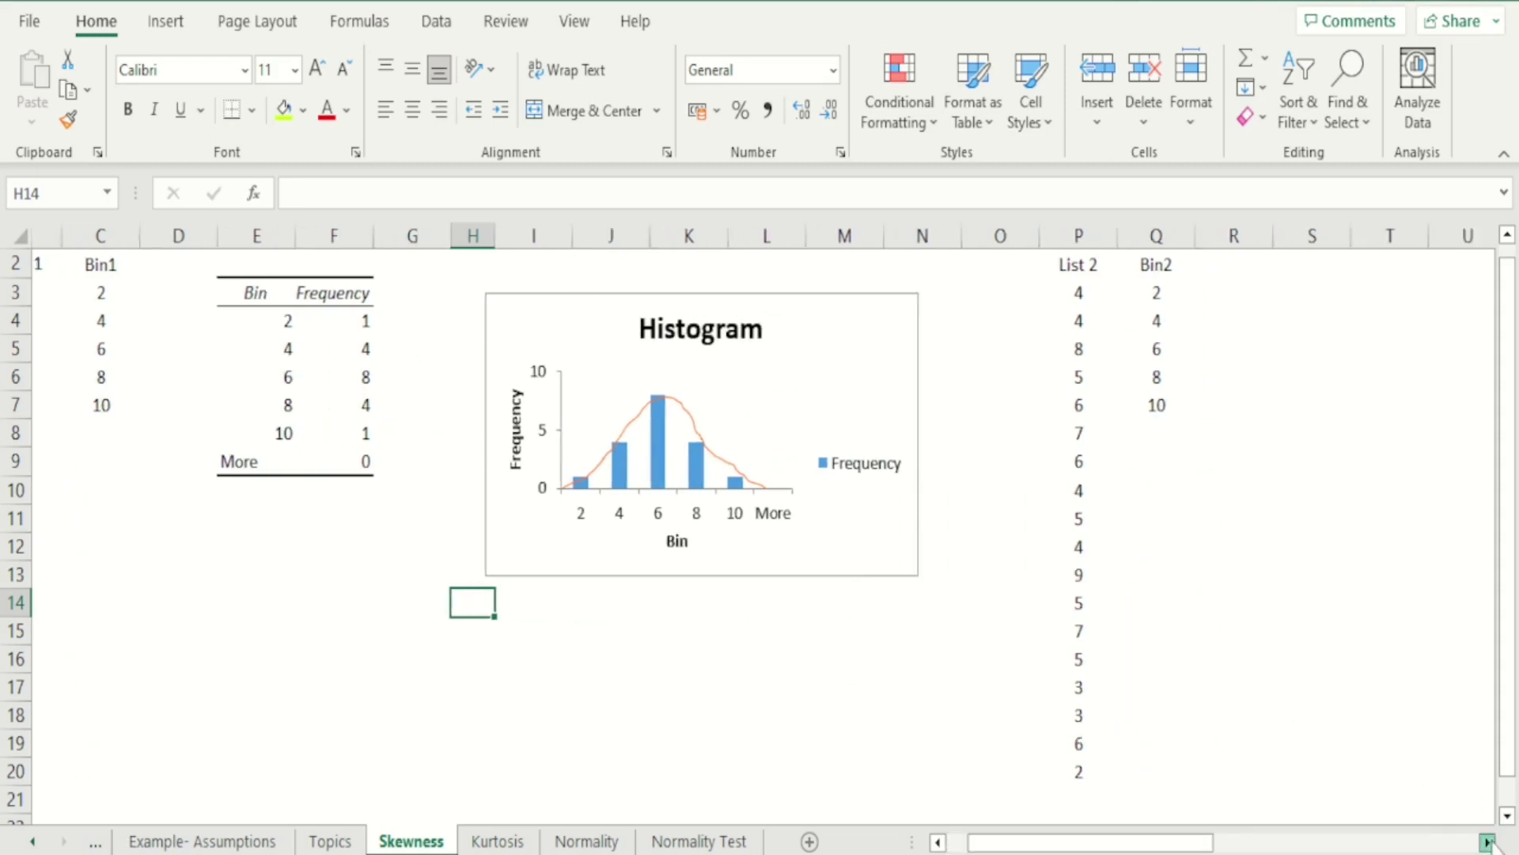
{"action": "left_click", "coordinate": [1487, 843]}
{"action": "left_click", "coordinate": [1487, 842]}
{"action": "left_click", "coordinate": [1488, 843]}
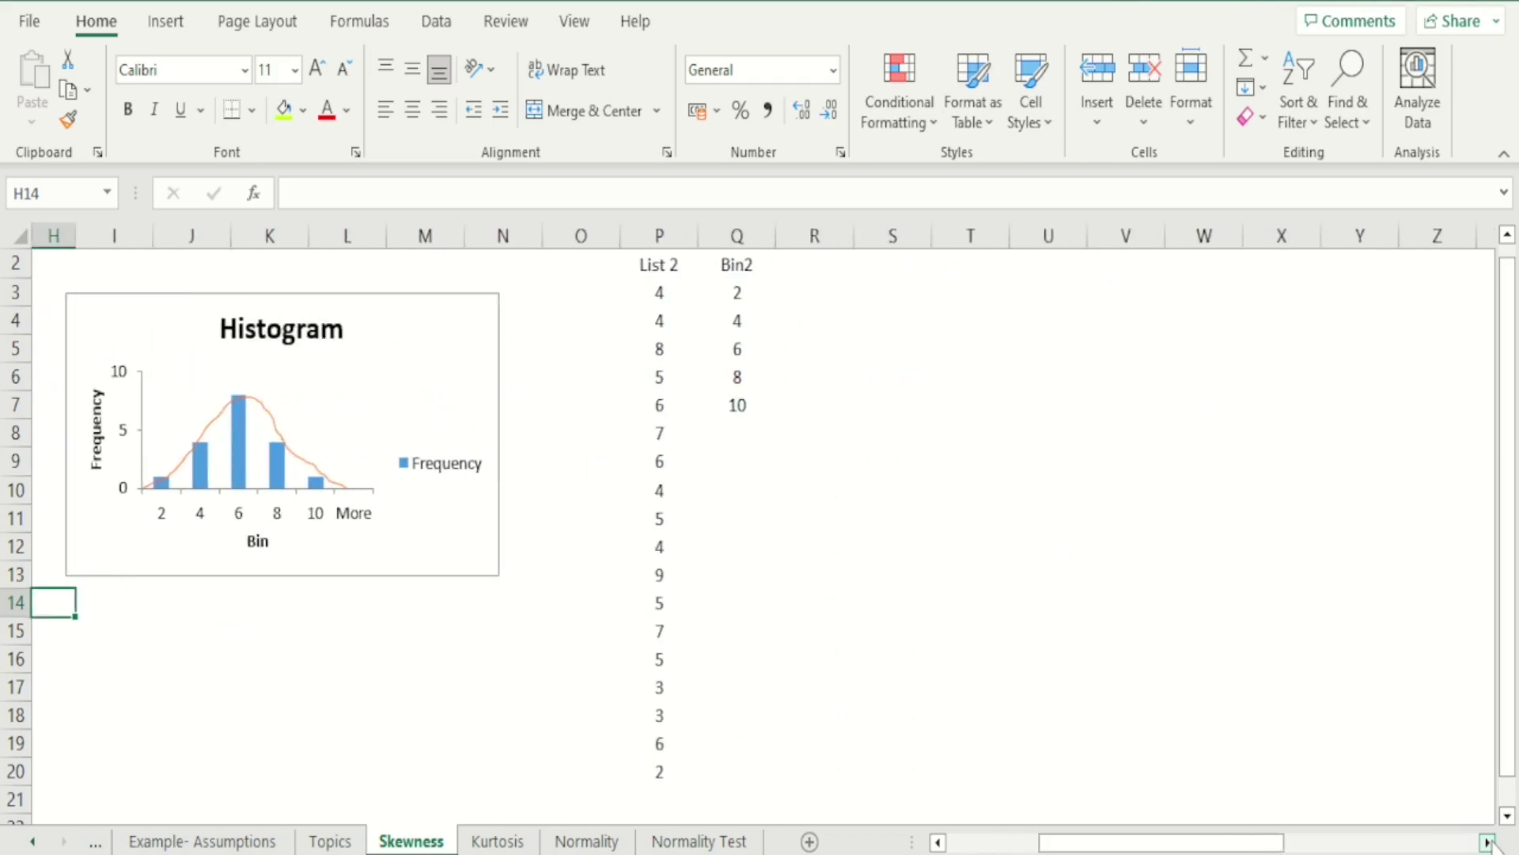
{"action": "left_click", "coordinate": [1487, 843]}
{"action": "left_click", "coordinate": [1487, 842]}
{"action": "left_click", "coordinate": [1488, 843]}
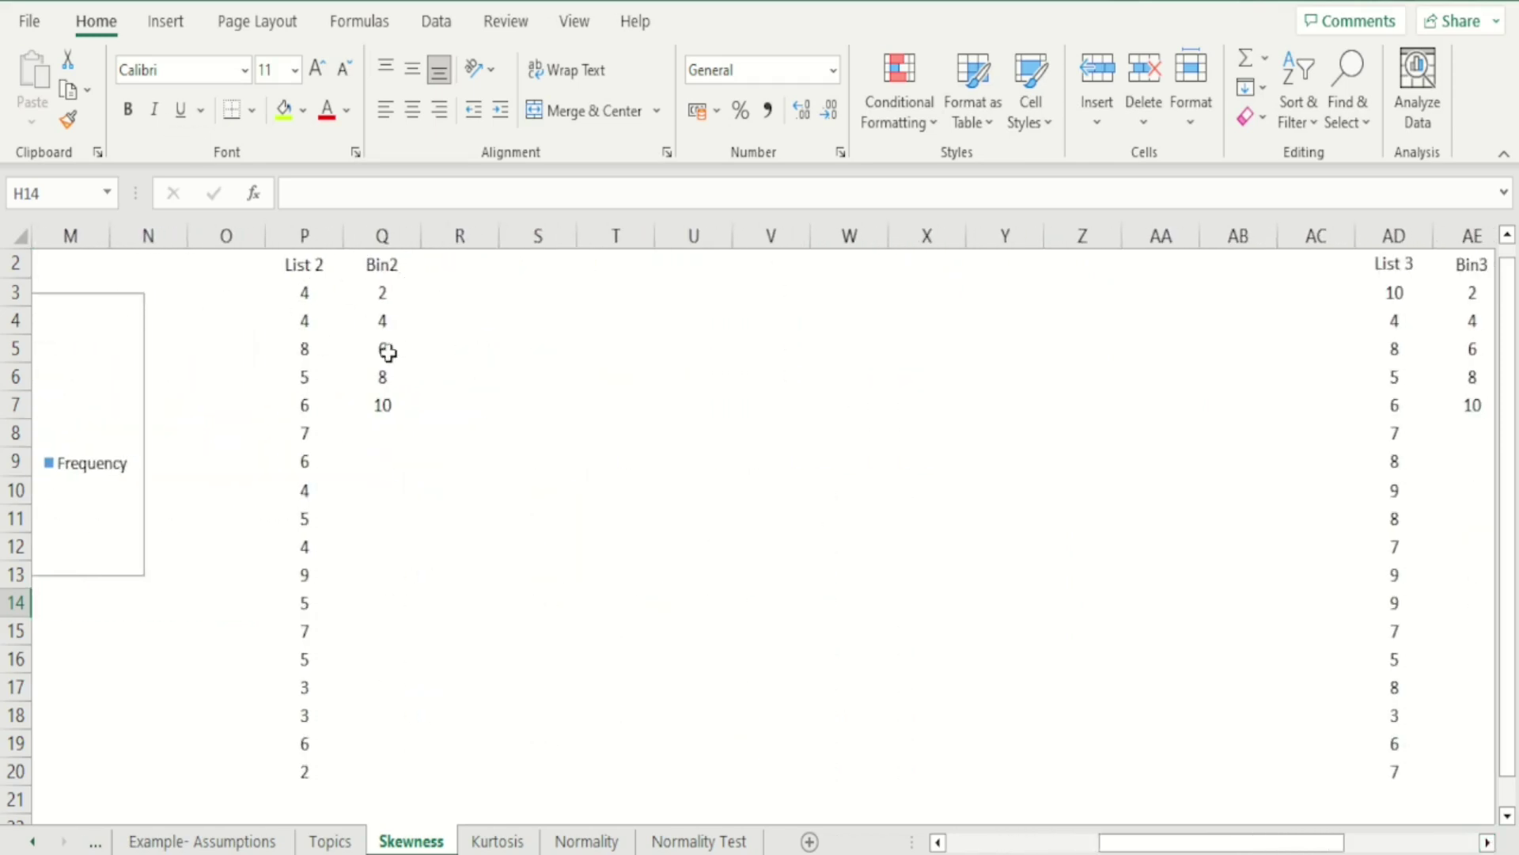
{"action": "left_click", "coordinate": [446, 33]}
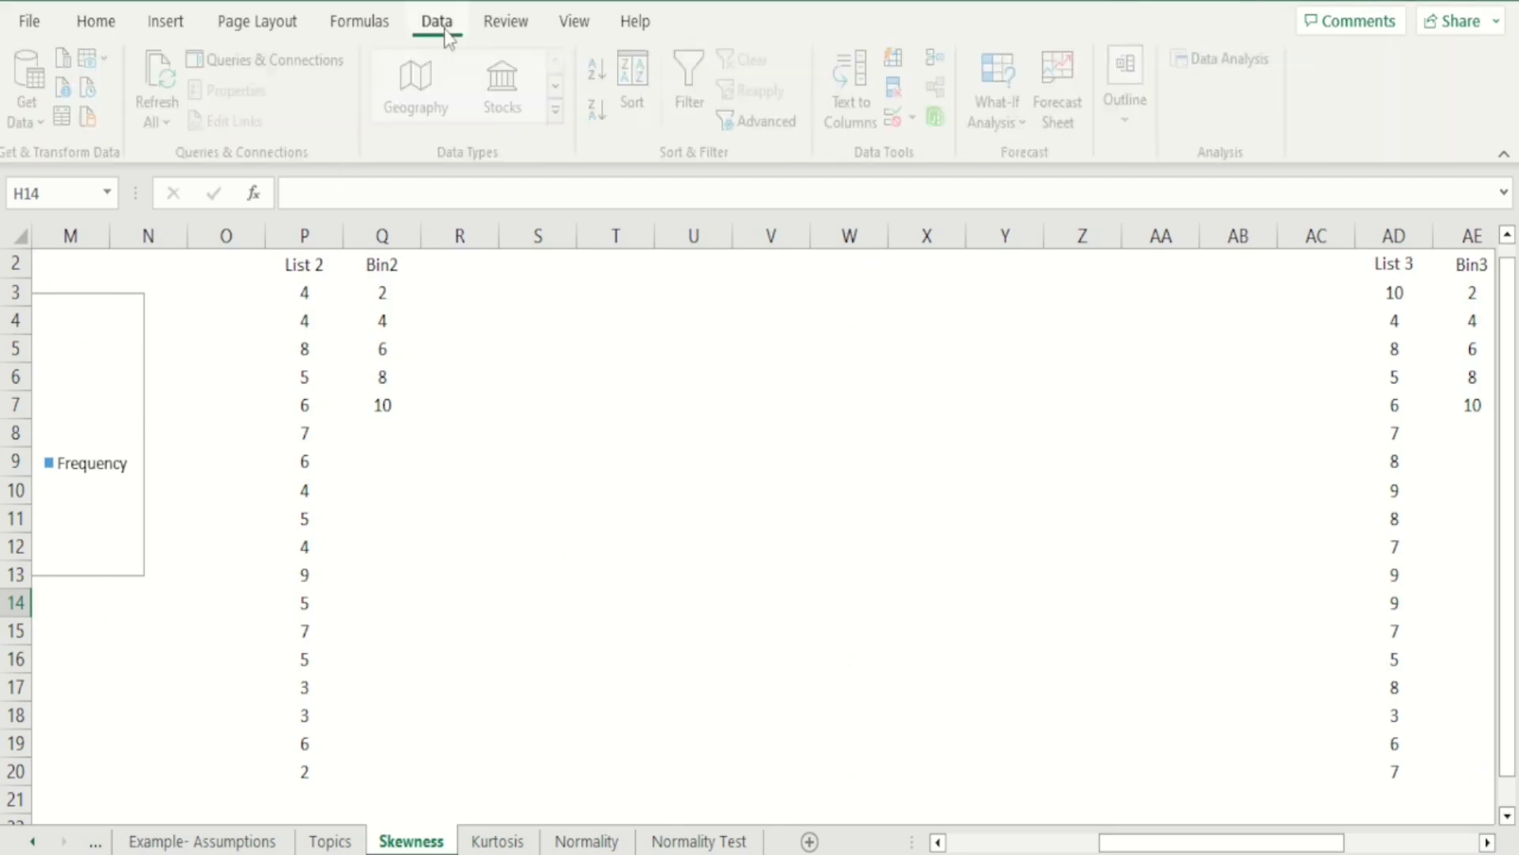
{"action": "left_click", "coordinate": [1257, 67]}
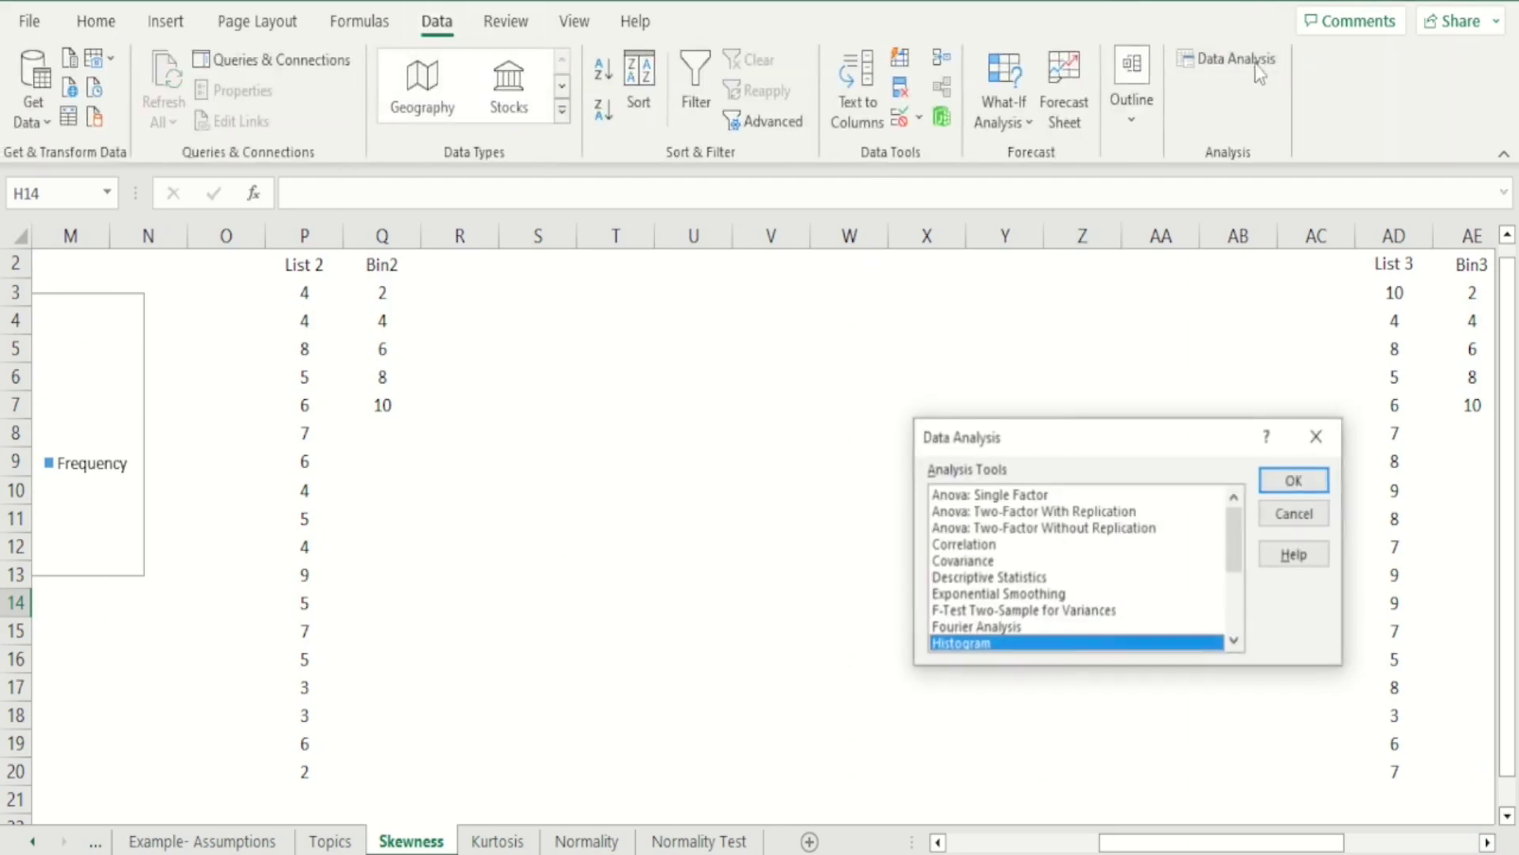
{"action": "left_click", "coordinate": [1284, 484]}
{"action": "left_click_drag", "start_coordinate": [1171, 431], "coordinate": [1033, 424]}
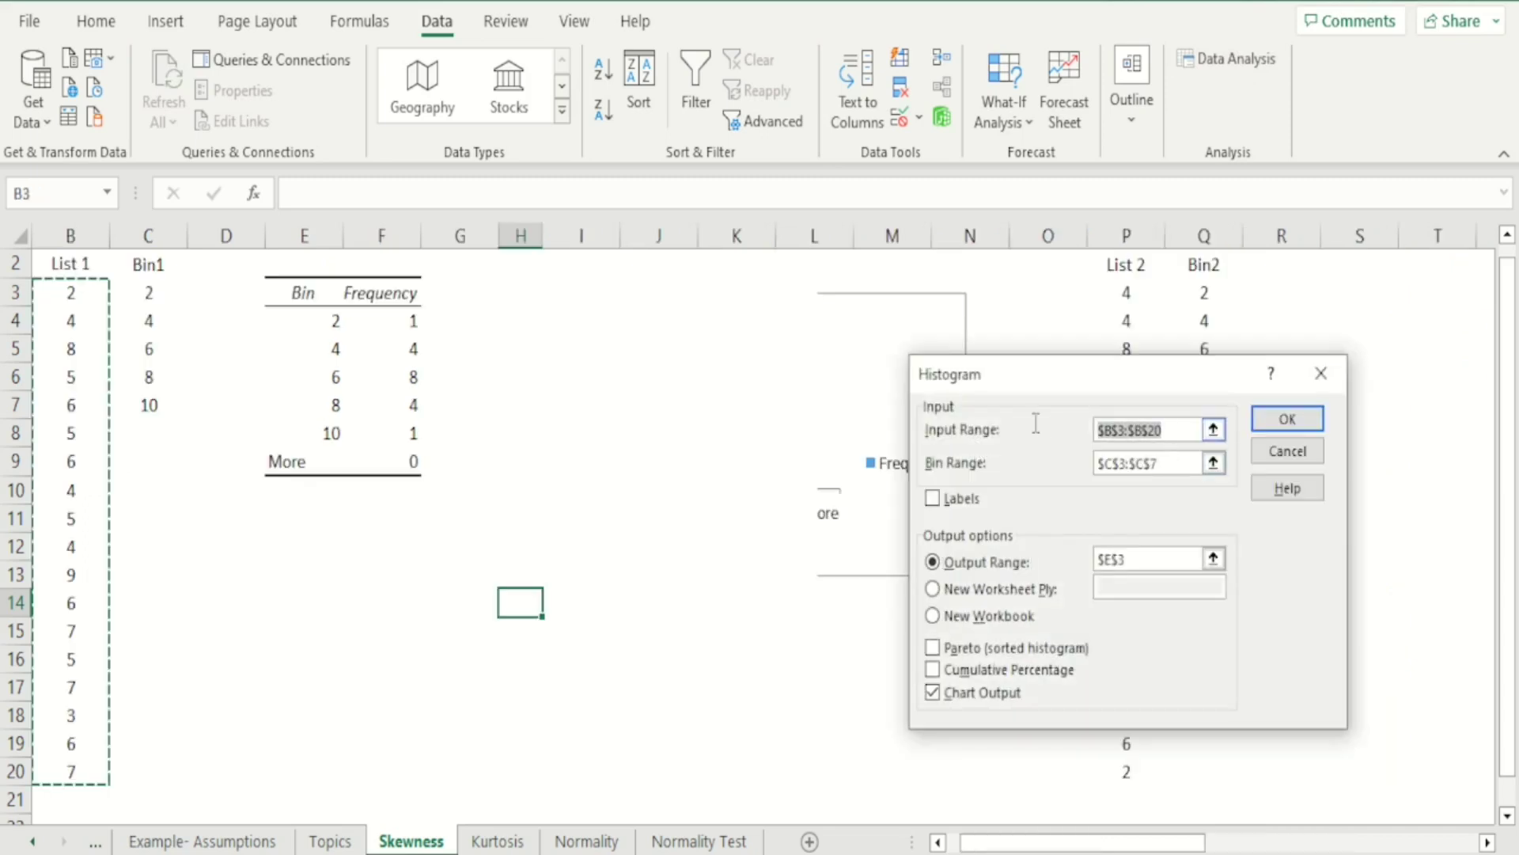
{"action": "key", "text": "BackSpace"}
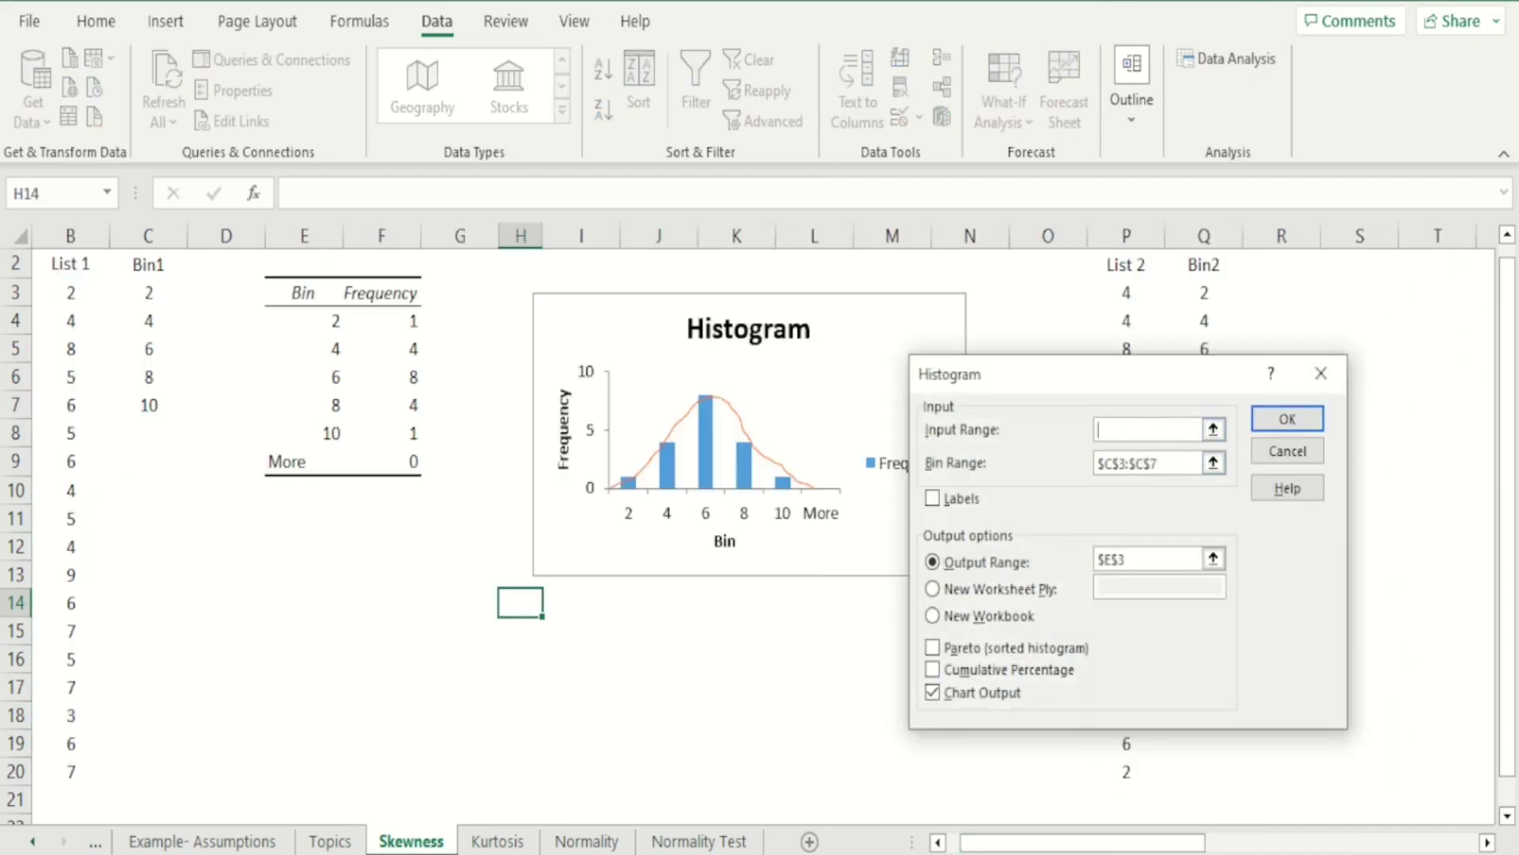
{"action": "left_click_drag", "start_coordinate": [1114, 841], "coordinate": [1234, 841]}
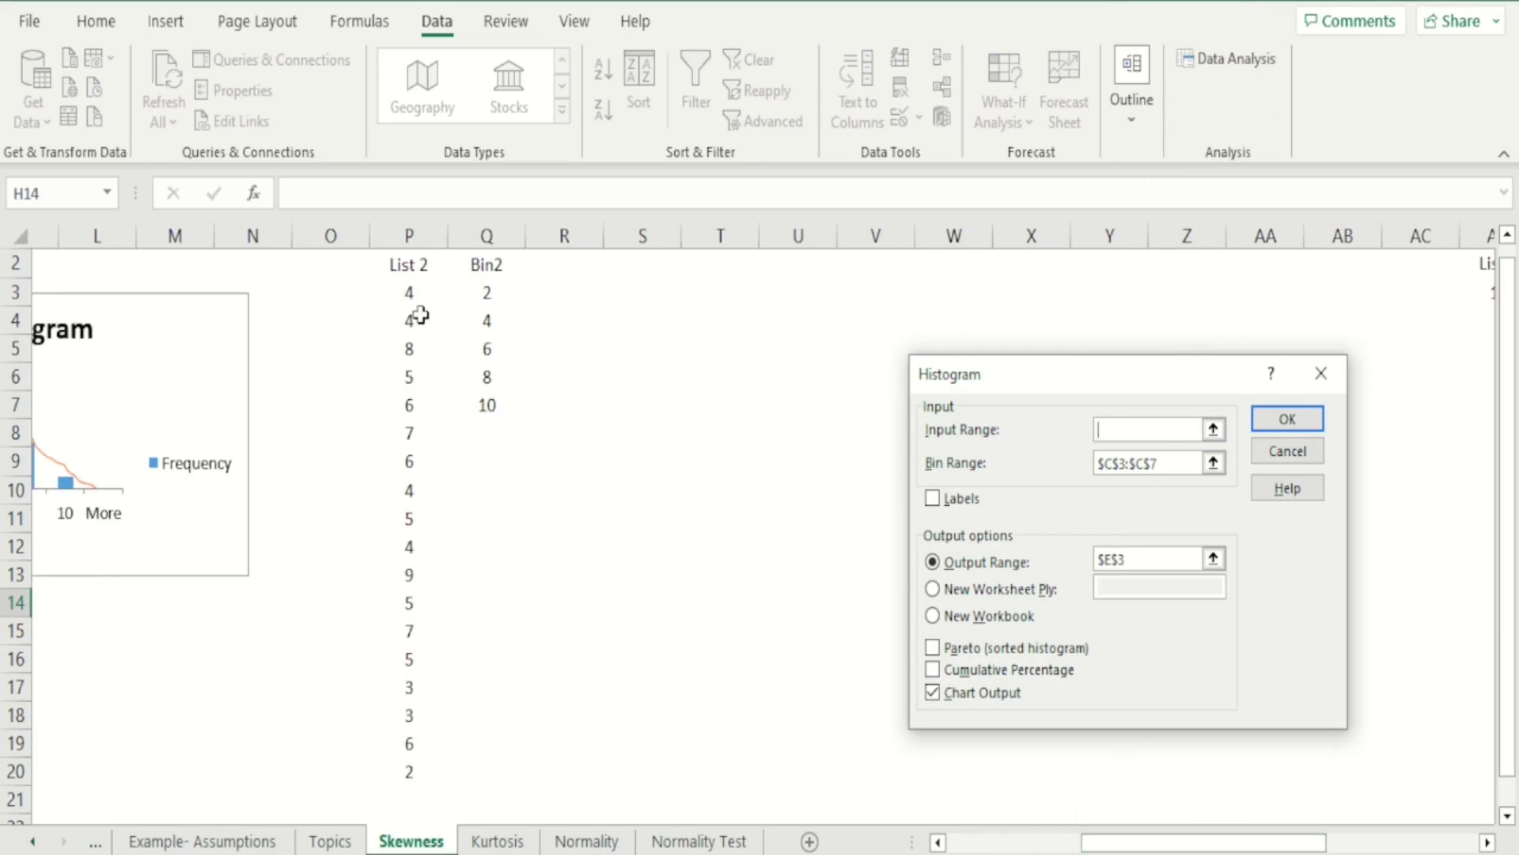
{"action": "left_click_drag", "start_coordinate": [414, 292], "coordinate": [389, 766]}
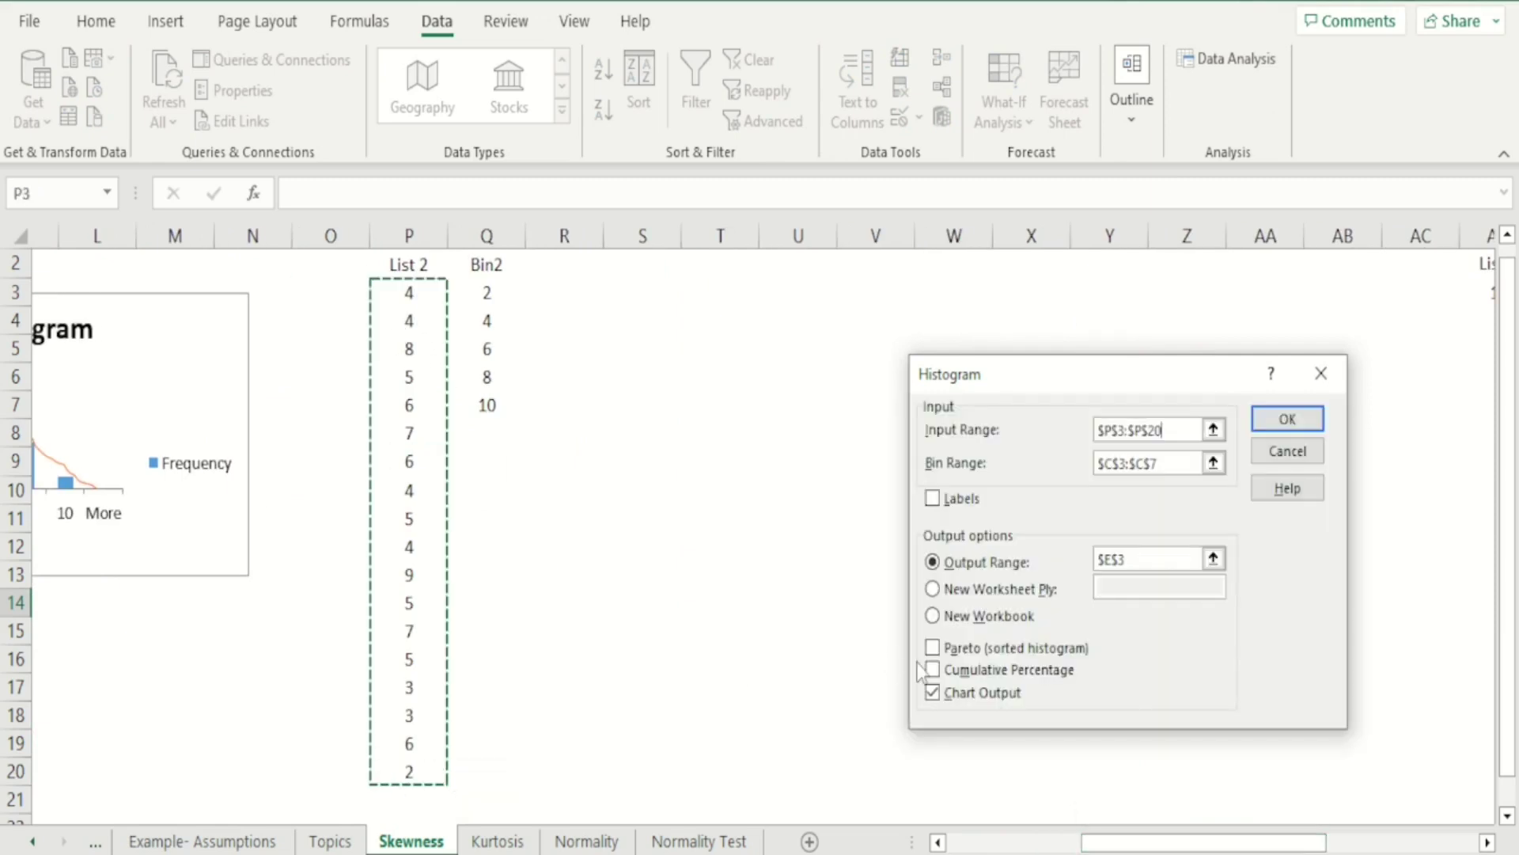
Replace the histogram's bin range with the Bin2 values in Q3:Q7.
{"action": "key", "text": "Tab"}
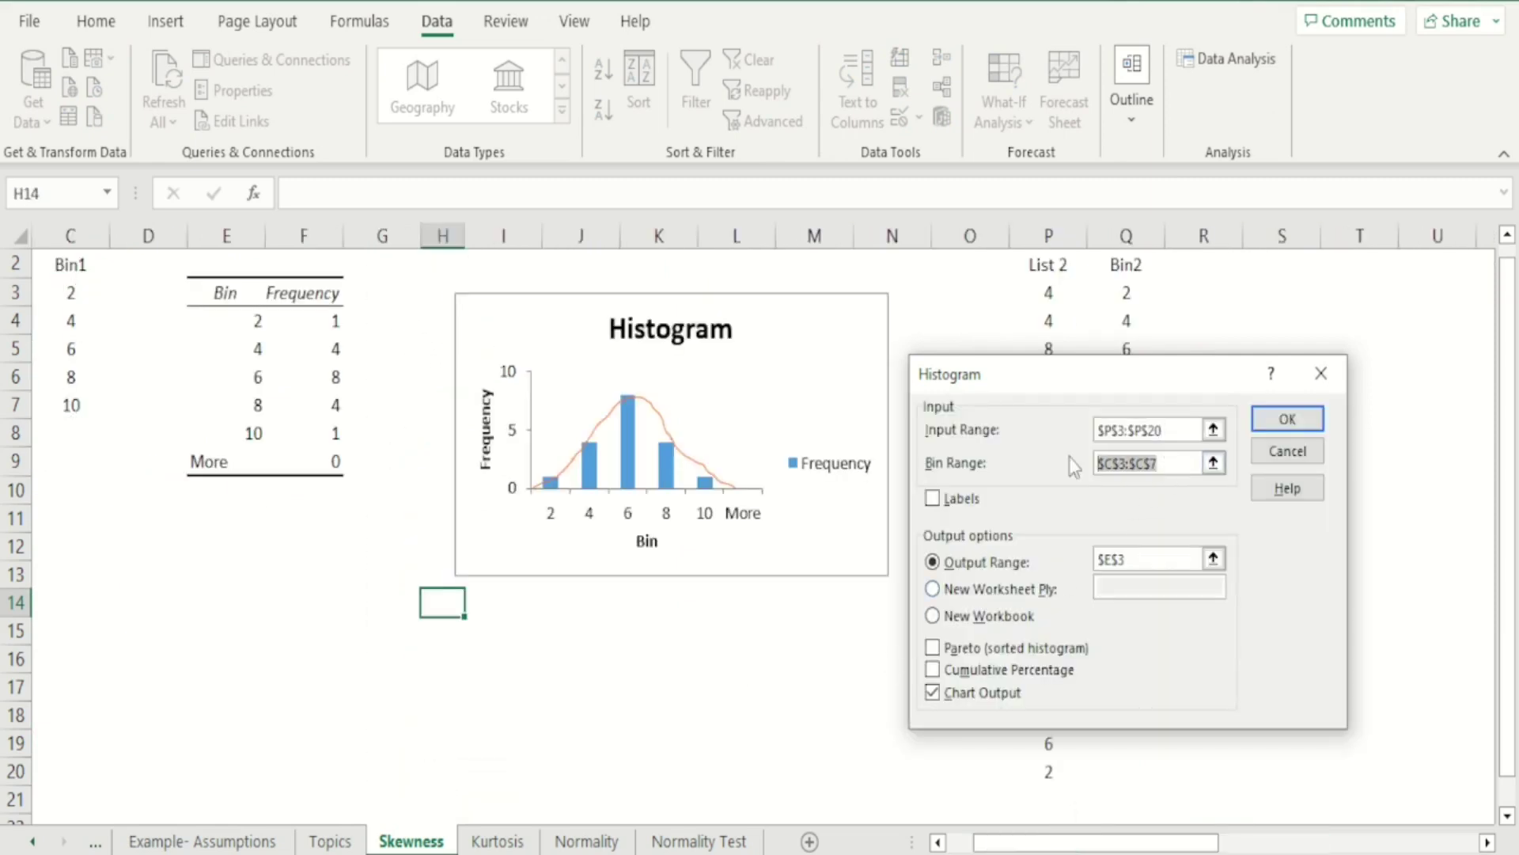
{"action": "key", "text": "BackSpace"}
{"action": "left_click_drag", "start_coordinate": [1096, 842], "coordinate": [1206, 842]}
{"action": "left_click_drag", "start_coordinate": [484, 299], "coordinate": [479, 406]}
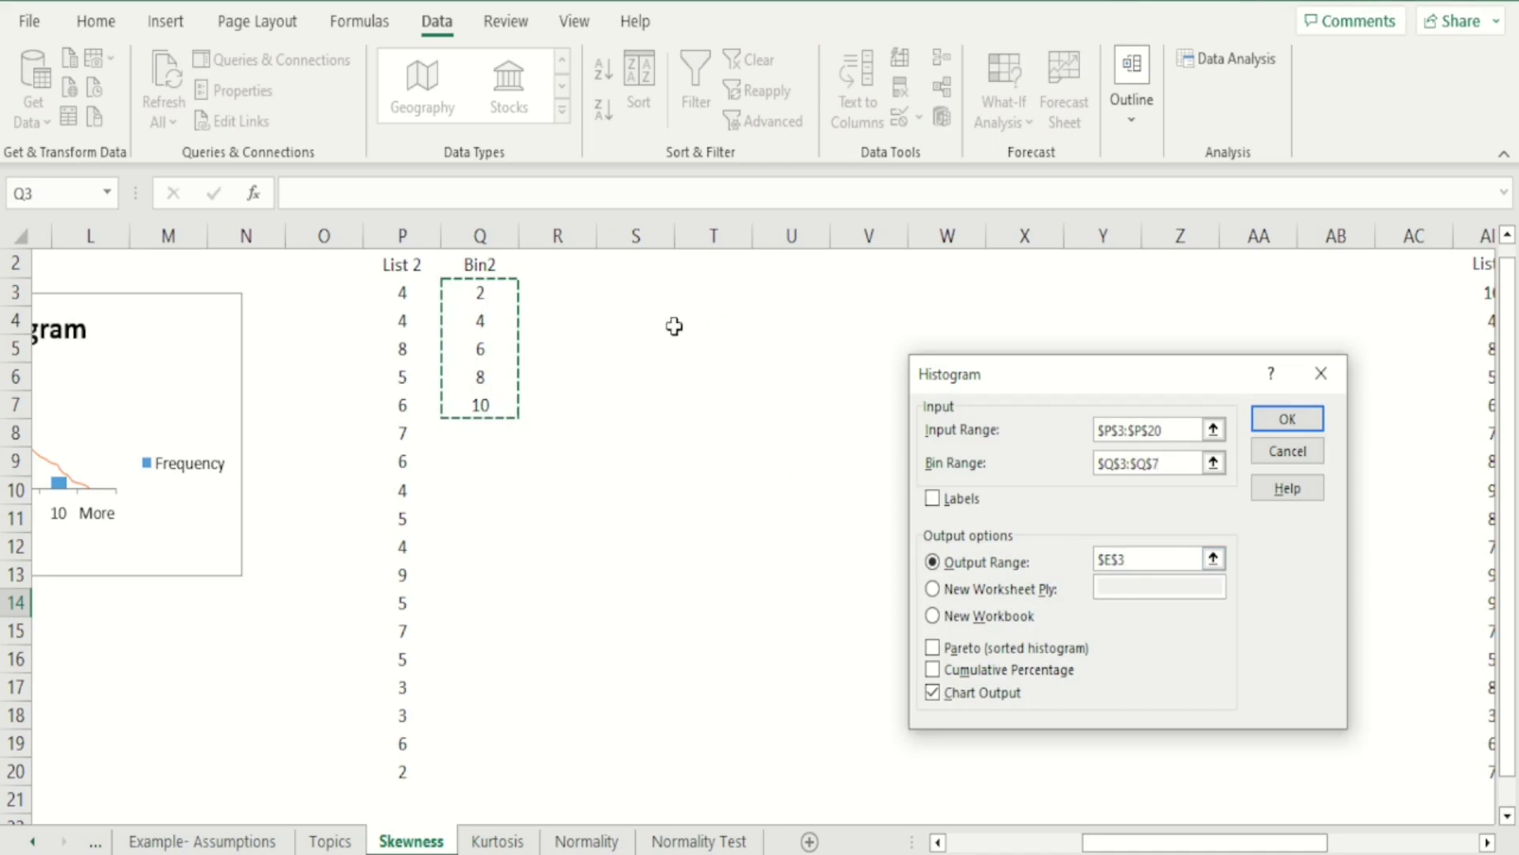
Replace the output range with S3, keep chart output enabled, and generate the List 2 histogram.
{"action": "left_click", "coordinate": [1140, 559]}
{"action": "key", "text": "BackSpace"}
{"action": "key", "text": "BackSpace"}
{"action": "key", "text": "BackSpace"}
{"action": "key", "text": "BackSpace"}
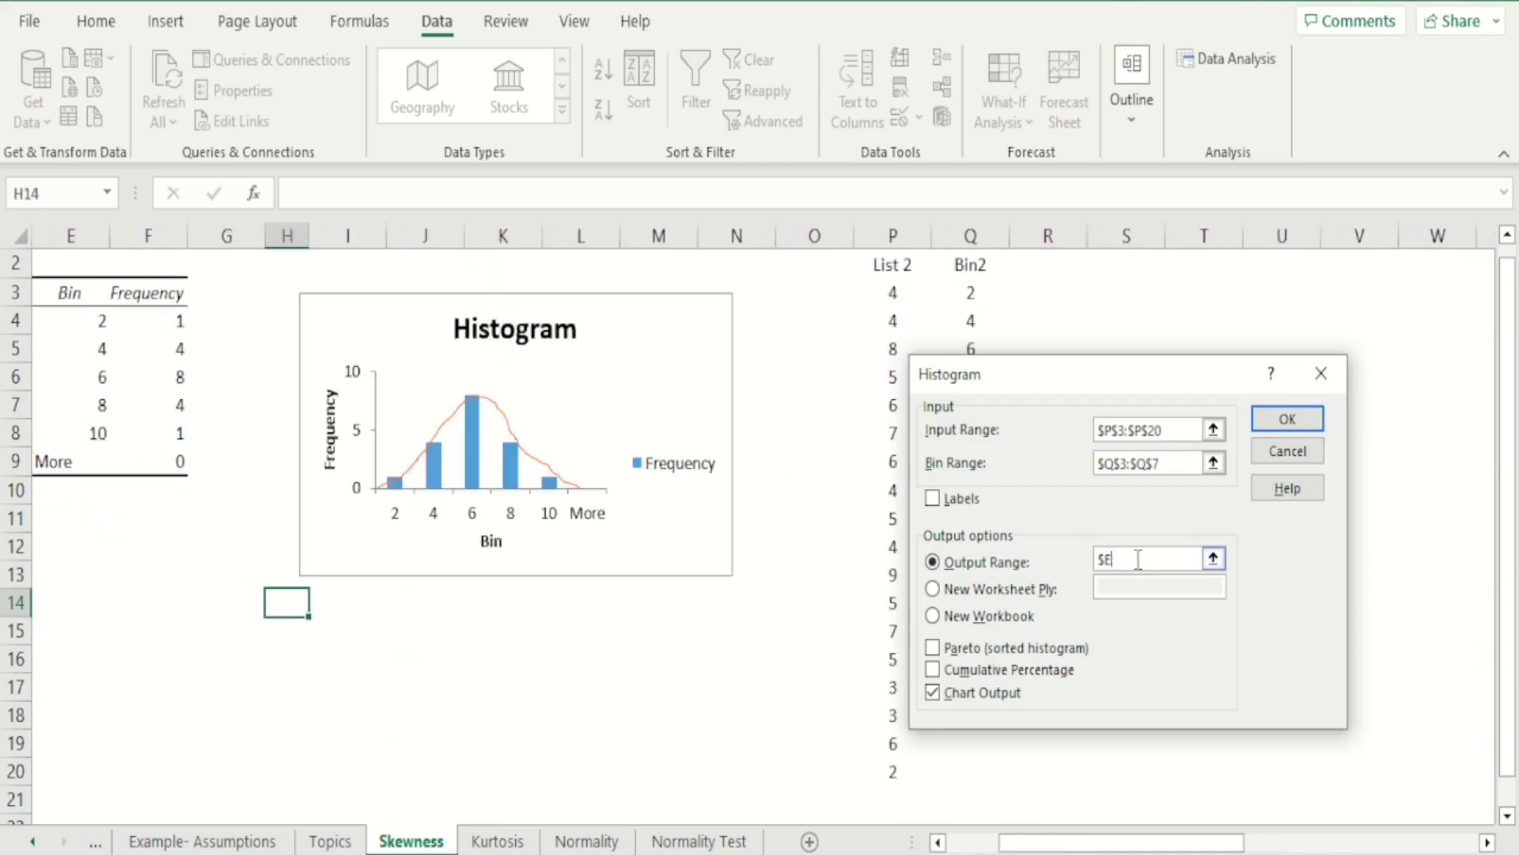
{"action": "left_click_drag", "start_coordinate": [1123, 843], "coordinate": [1216, 843]}
{"action": "left_click", "coordinate": [569, 286]}
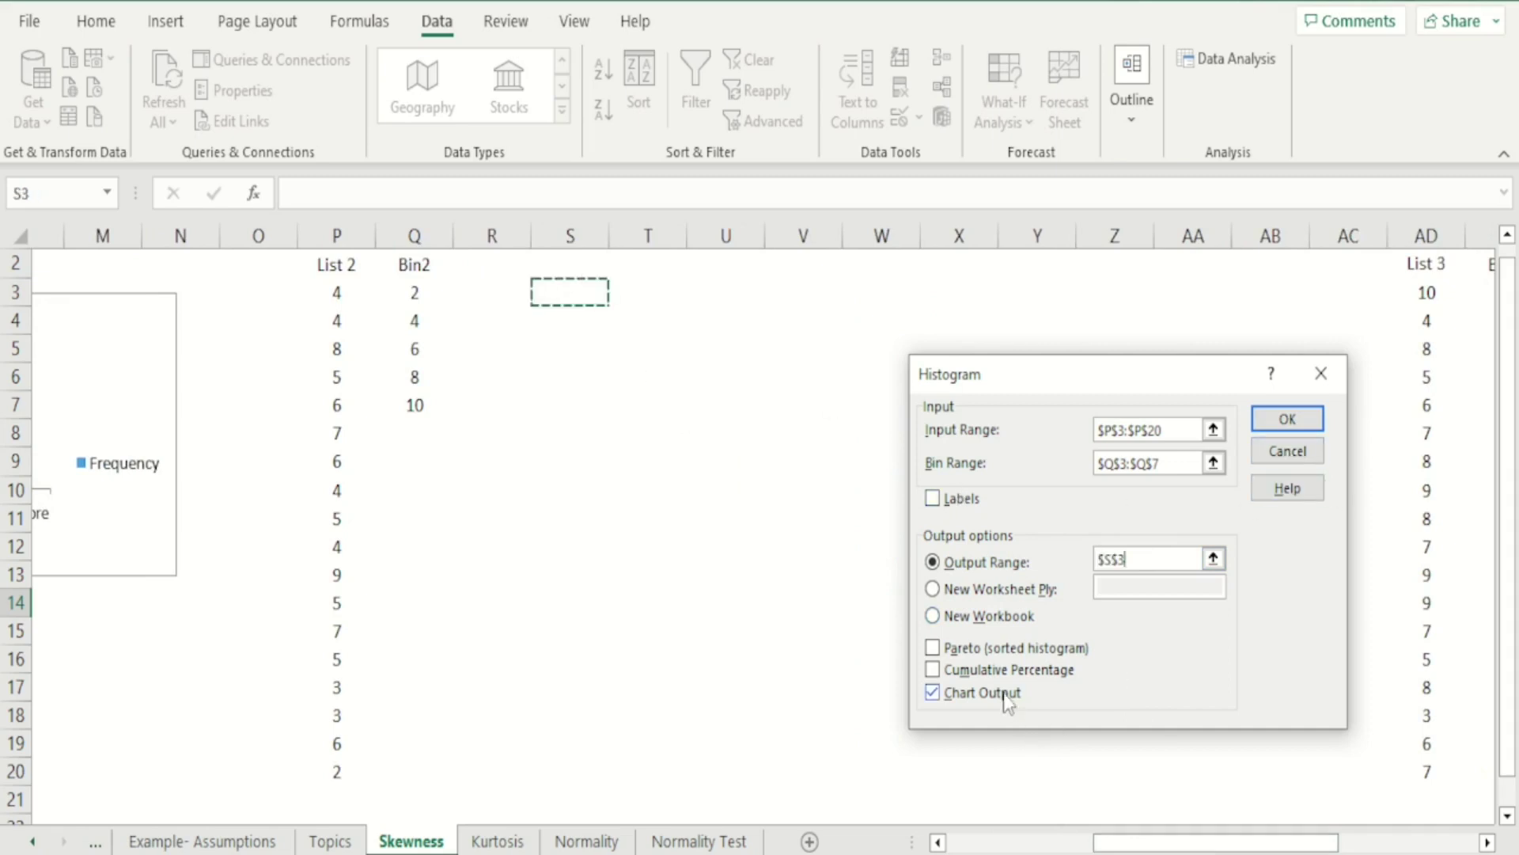
{"action": "left_click", "coordinate": [1288, 418]}
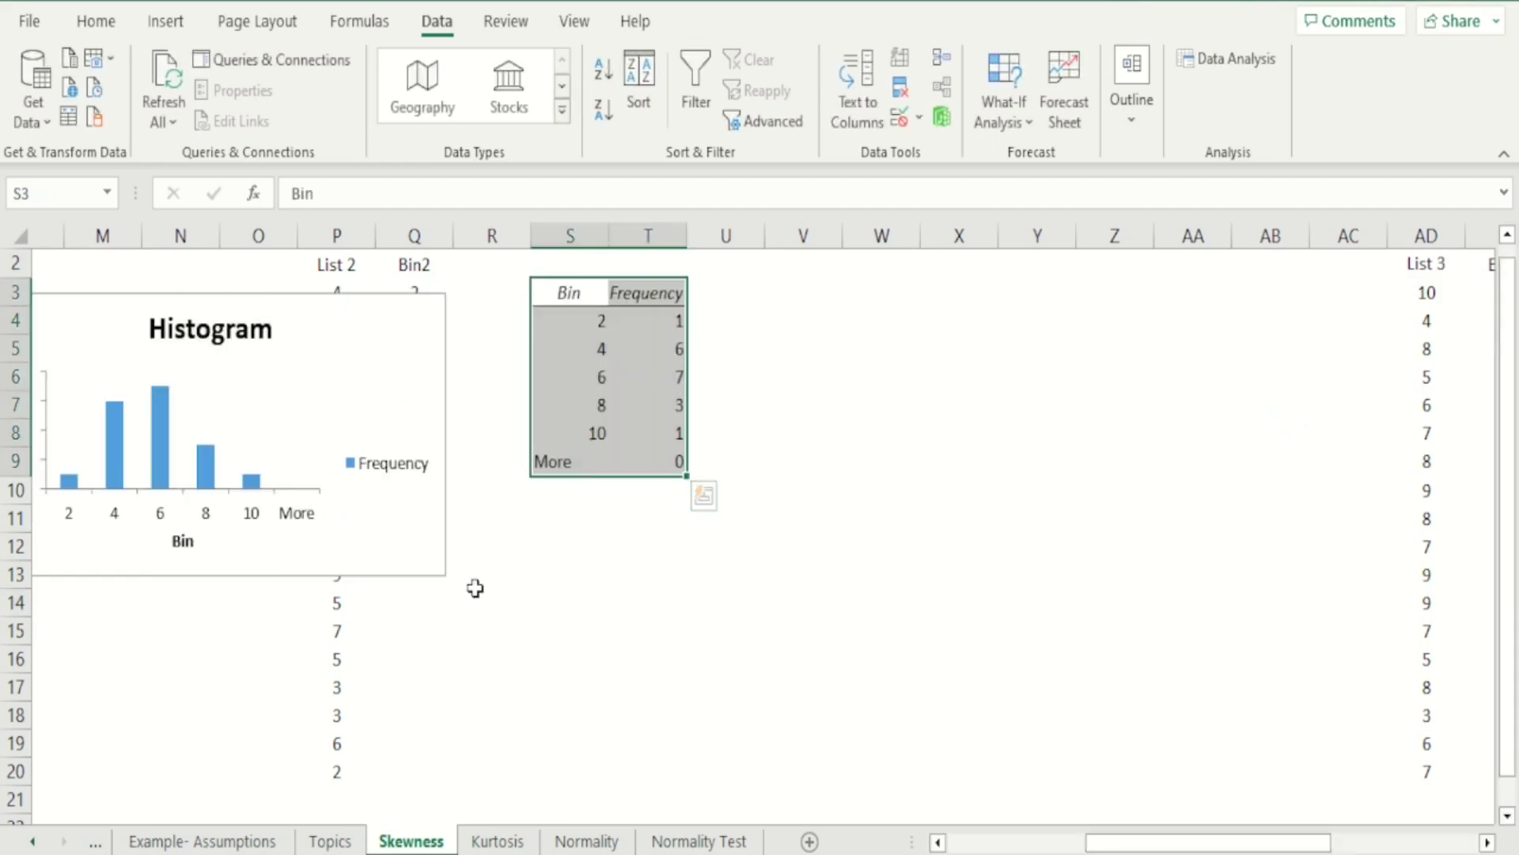
Move the List 2 histogram chart beside its frequency table, then make it taller, to about row 15, and slightly wider.
{"action": "left_click", "coordinate": [422, 576]}
{"action": "left_click_drag", "start_coordinate": [422, 577], "coordinate": [1186, 554]}
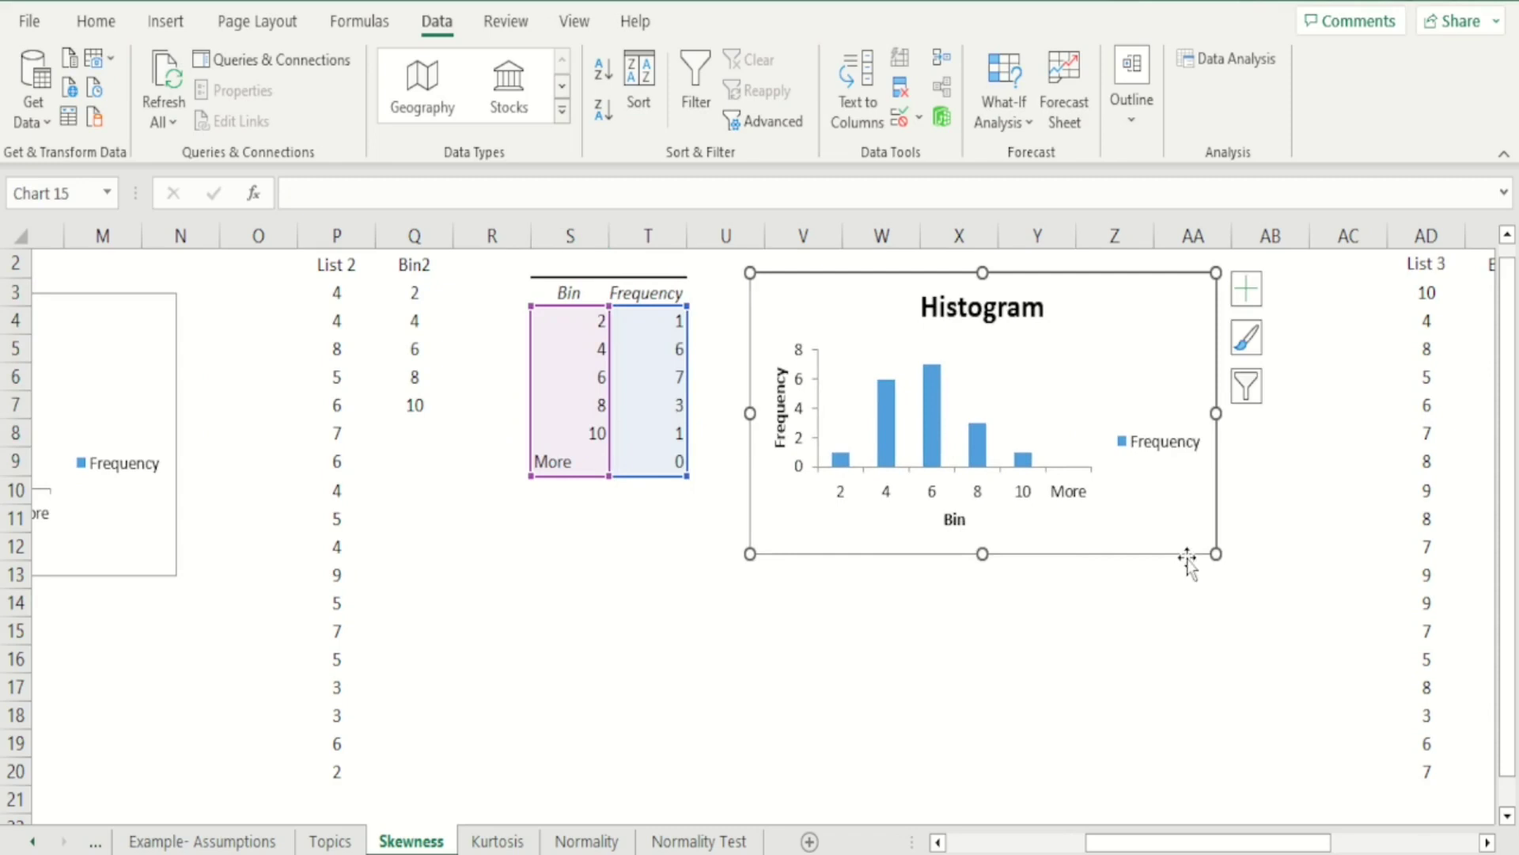
{"action": "left_click", "coordinate": [1037, 661]}
{"action": "left_click", "coordinate": [1013, 538]}
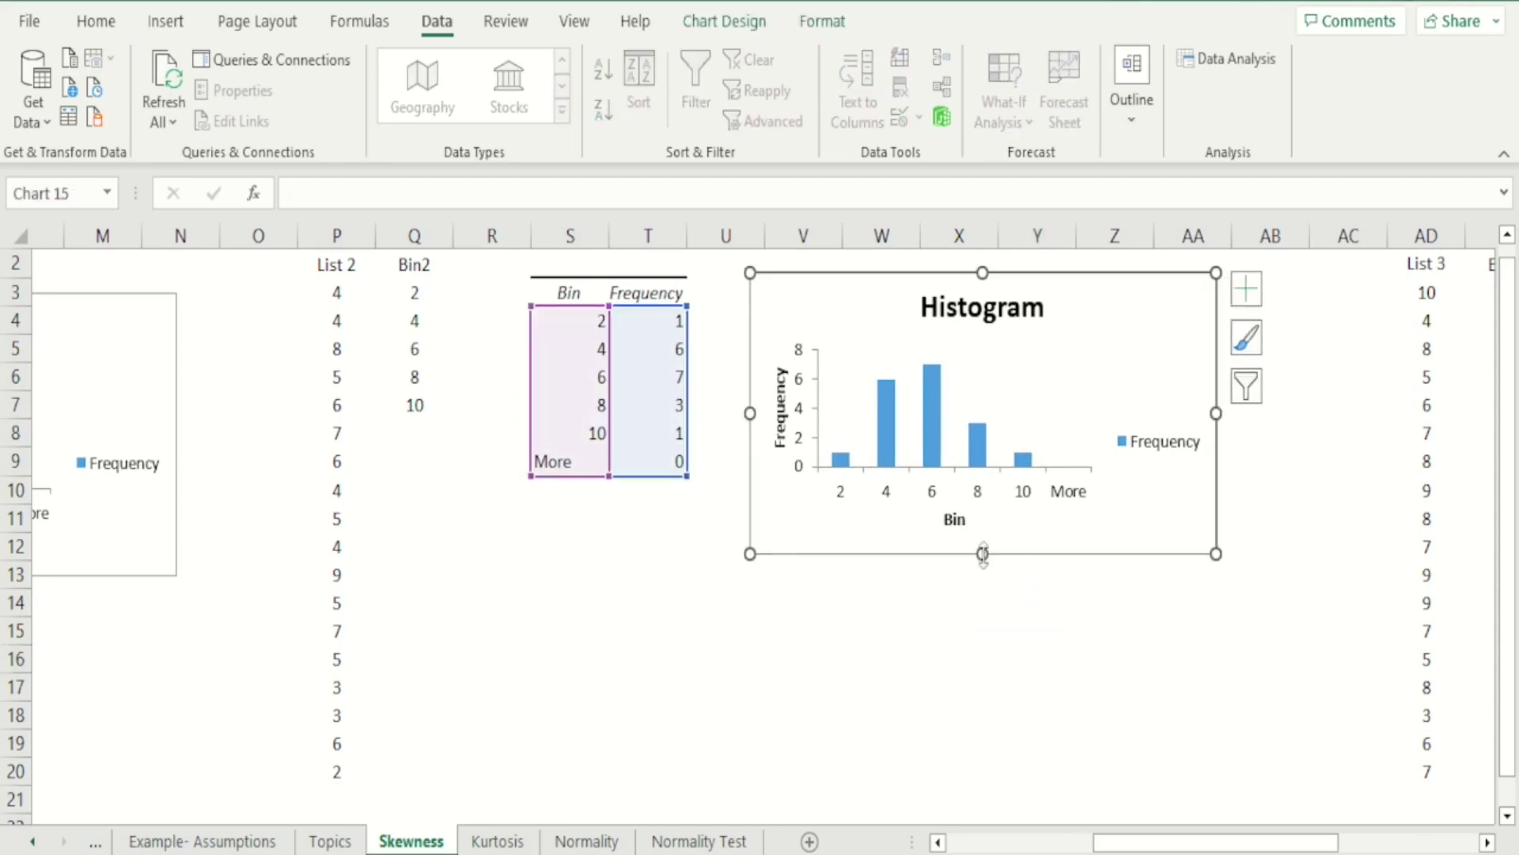
{"action": "left_click_drag", "start_coordinate": [982, 554], "coordinate": [984, 627]}
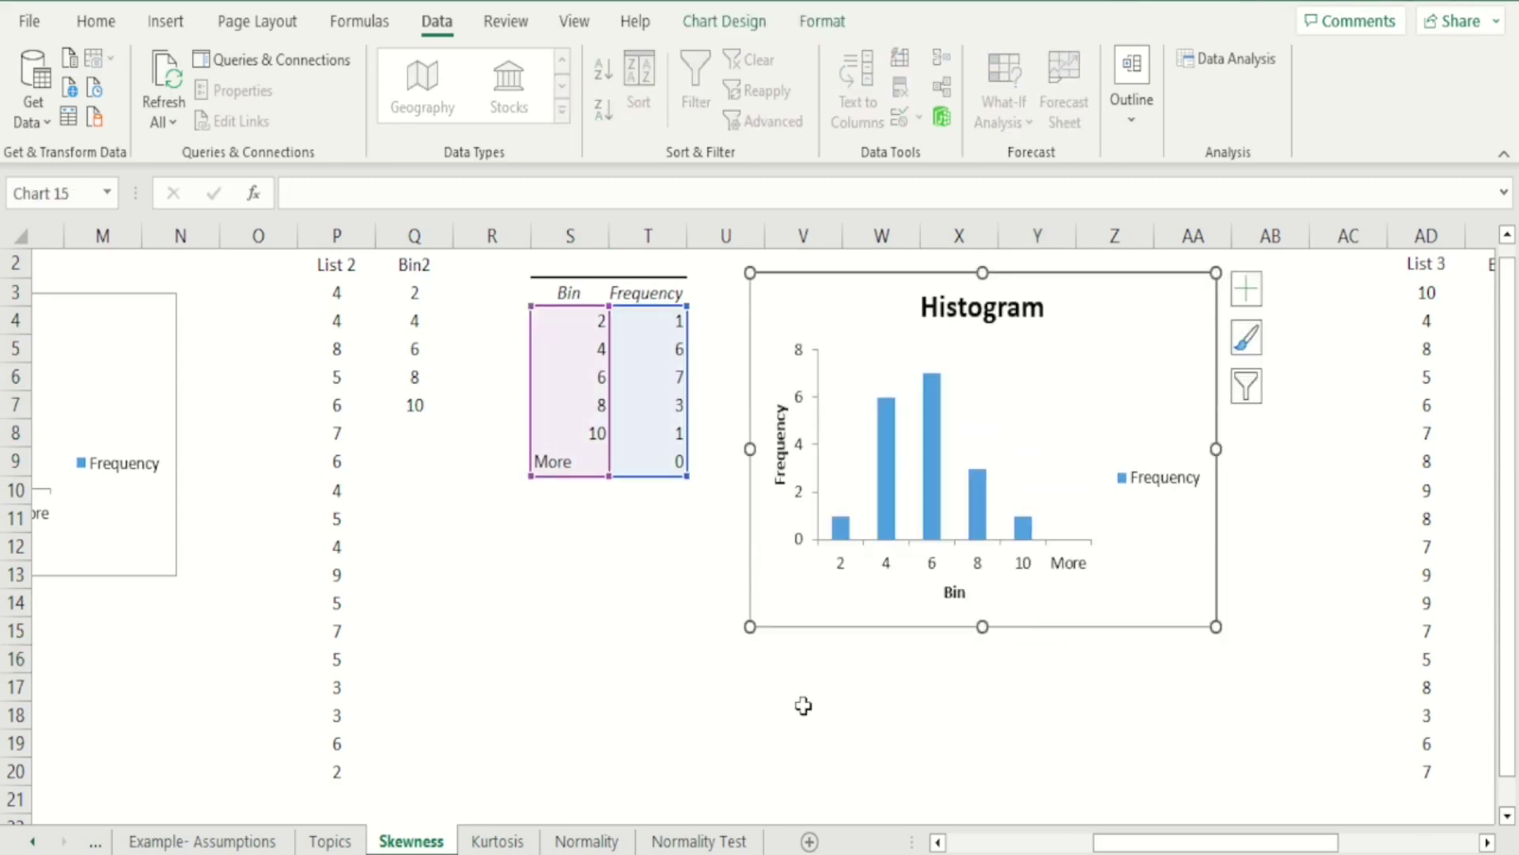
{"action": "left_click_drag", "start_coordinate": [1218, 449], "coordinate": [1249, 449]}
{"action": "left_click", "coordinate": [1079, 661]}
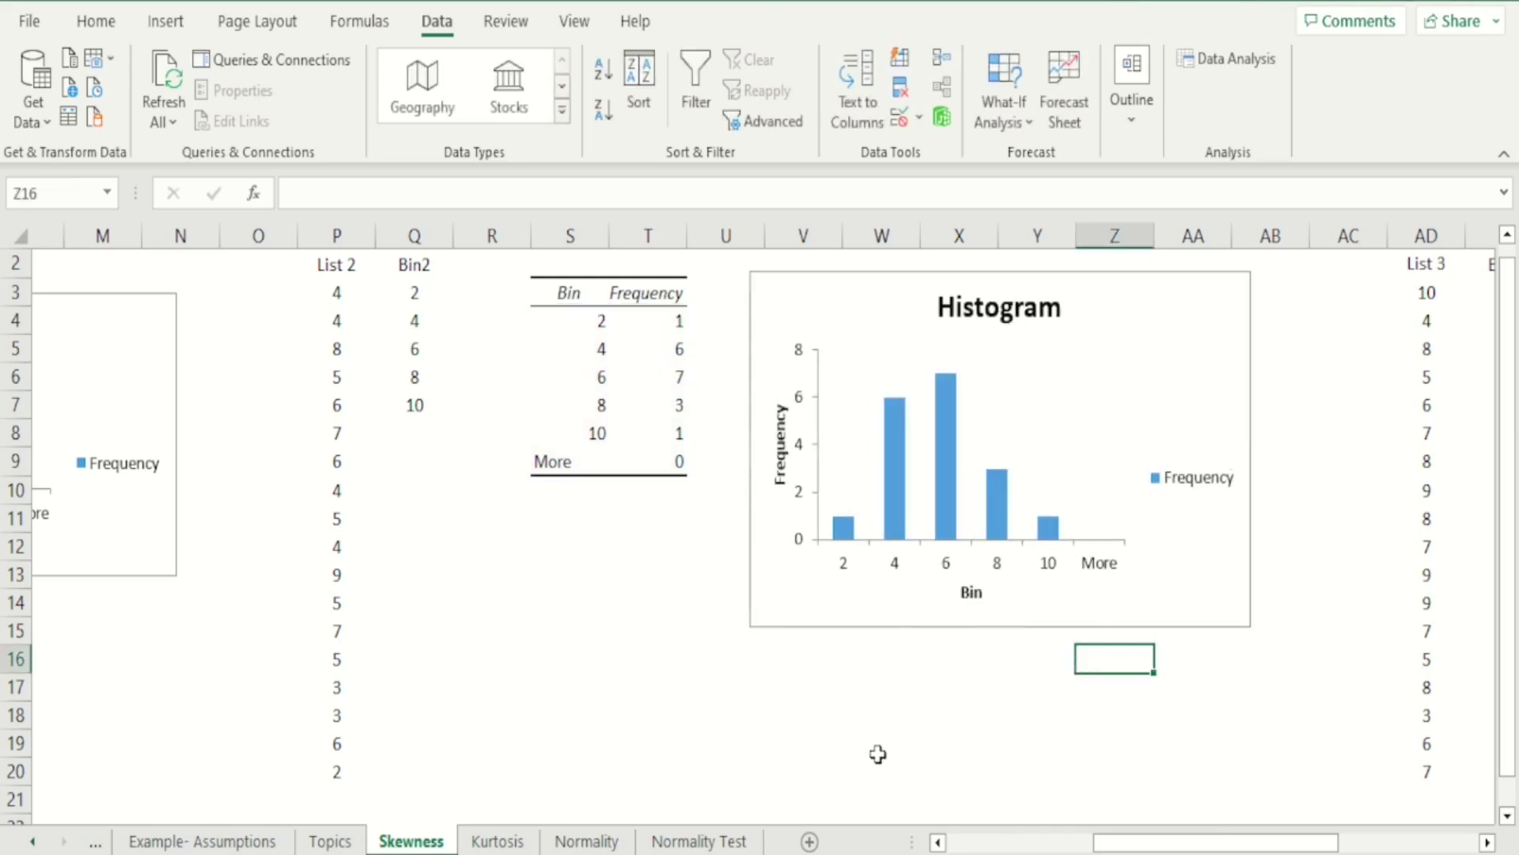
Enlarge the List 1 histogram chart by extending it down to about row 15 and widening it toward its frequency table.
{"action": "left_click_drag", "start_coordinate": [1216, 842], "coordinate": [1069, 842]}
{"action": "left_click", "coordinate": [834, 519]}
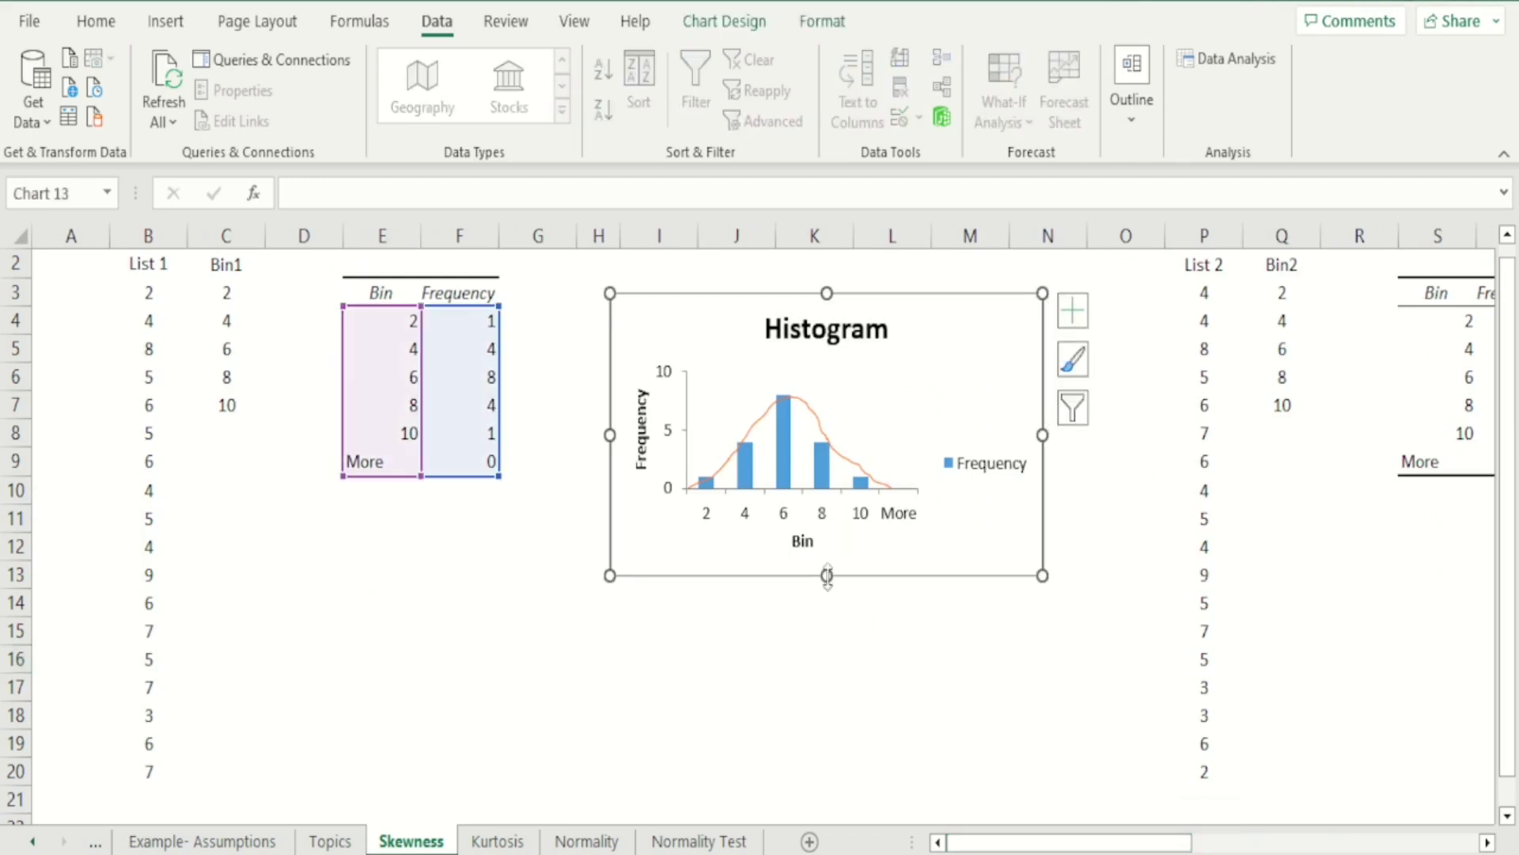
{"action": "left_click_drag", "start_coordinate": [827, 576], "coordinate": [827, 625]}
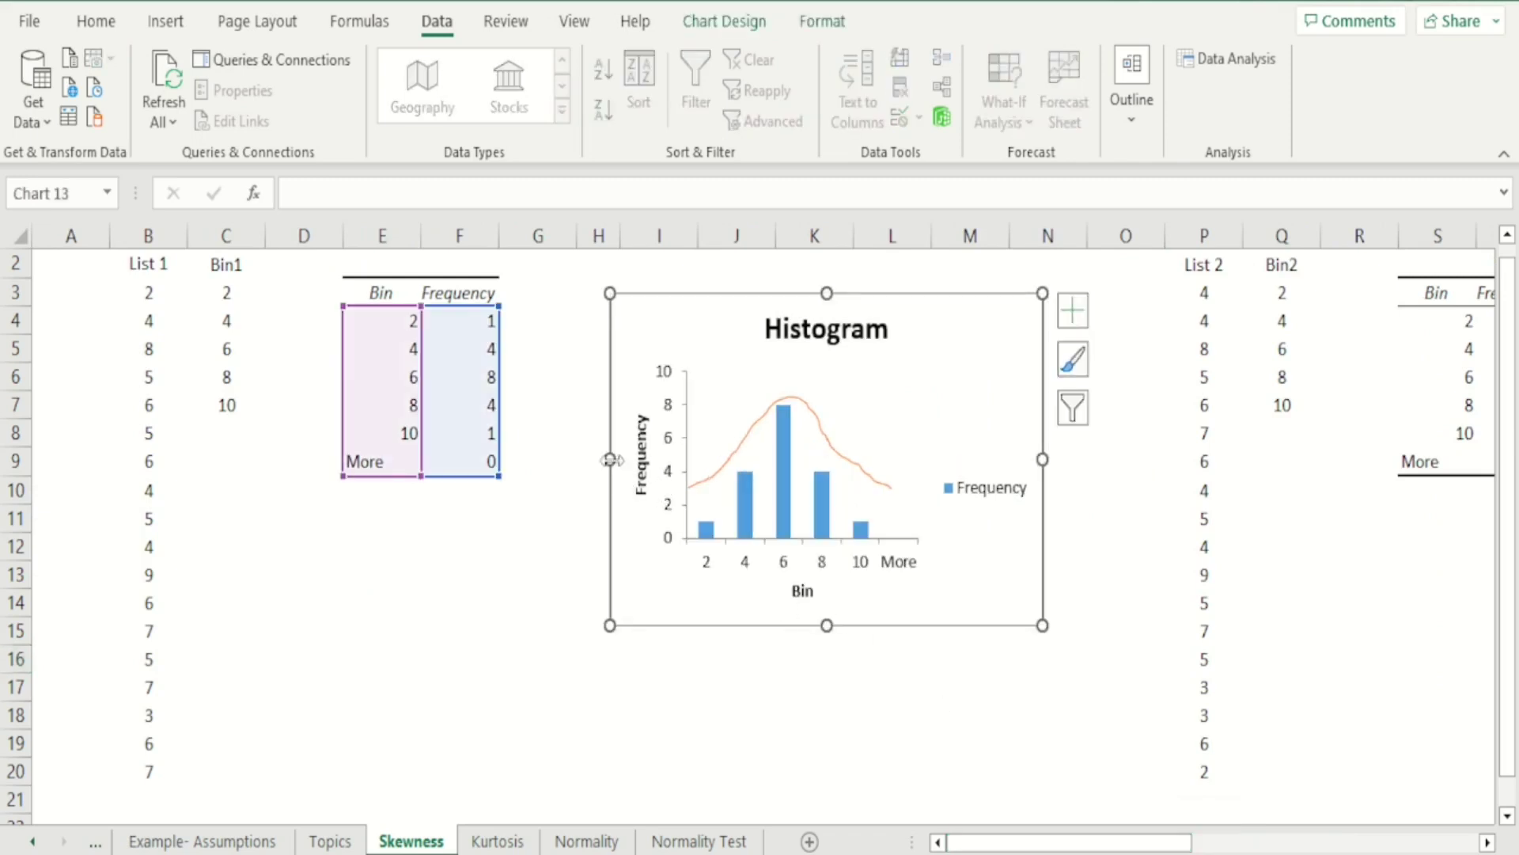
{"action": "left_click_drag", "start_coordinate": [609, 459], "coordinate": [554, 458]}
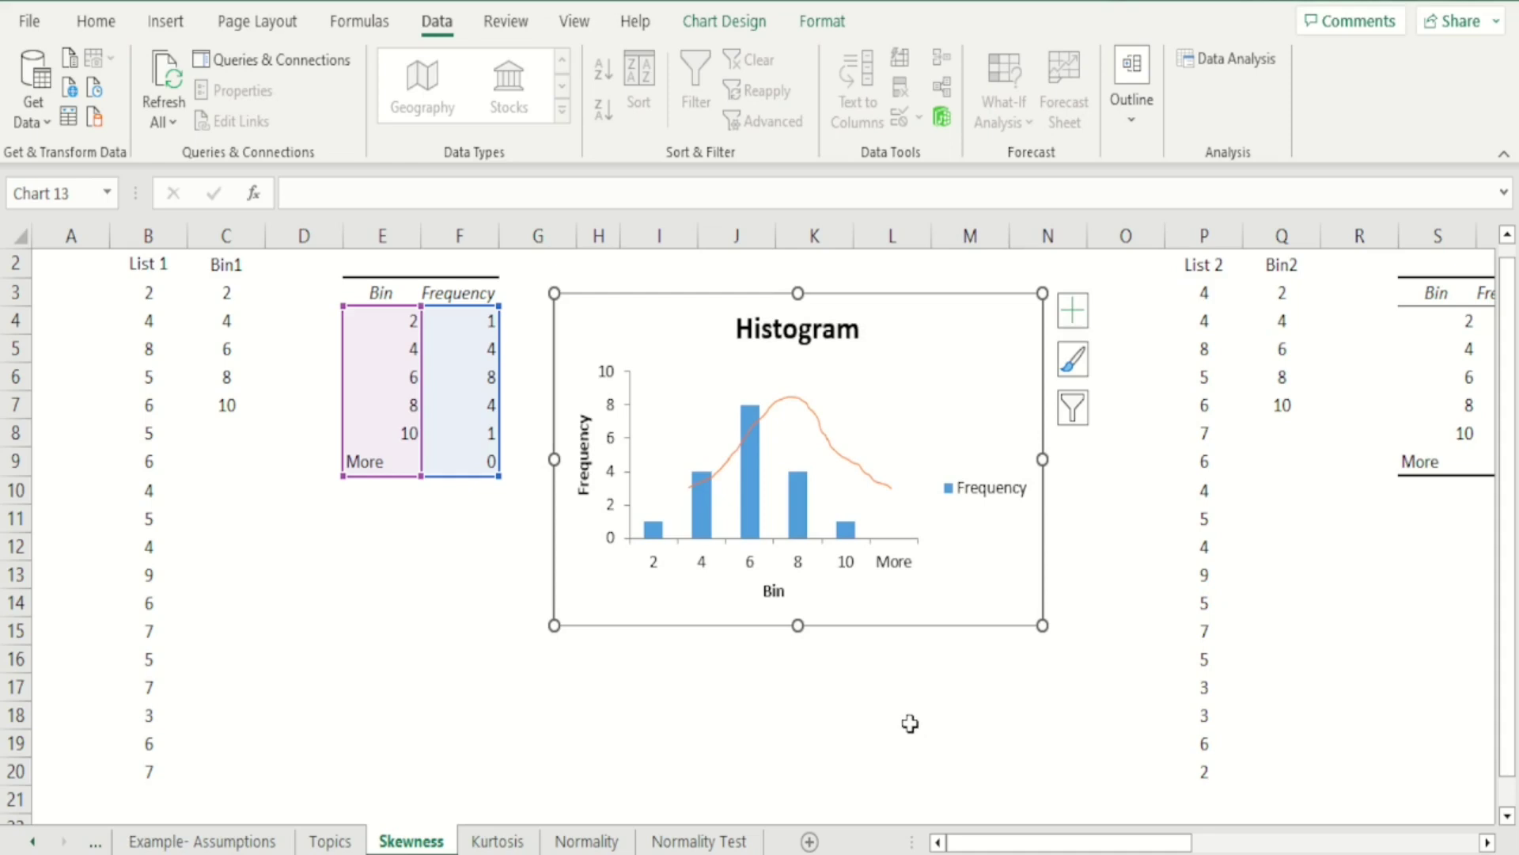
Reposition the orange curve on the List 1 histogram and stretch it to fit over the resized bars from 2 to 10.
{"action": "left_click", "coordinate": [750, 431]}
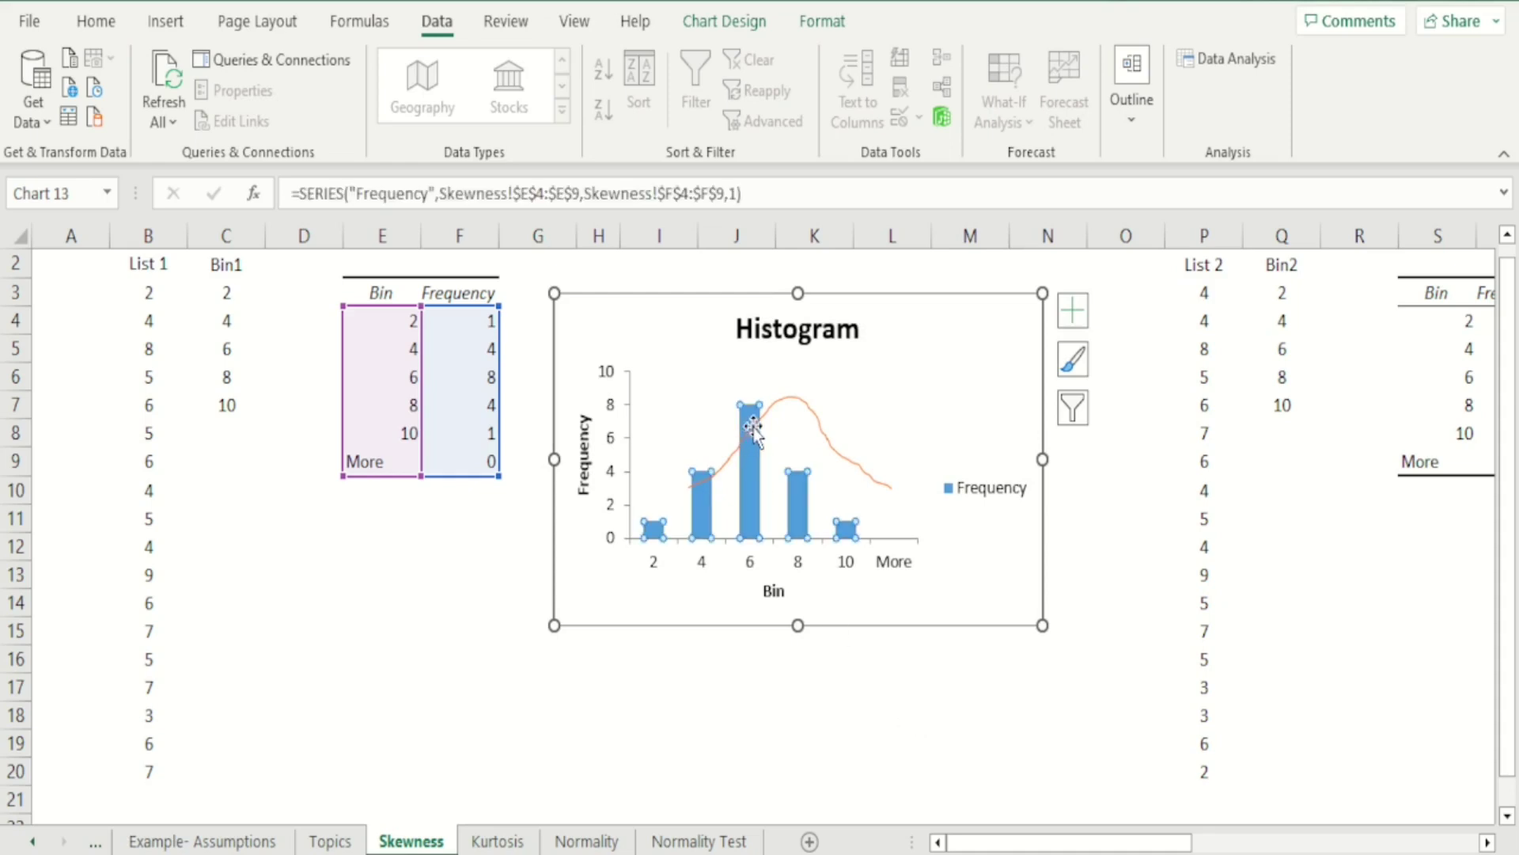
{"action": "left_click", "coordinate": [750, 427]}
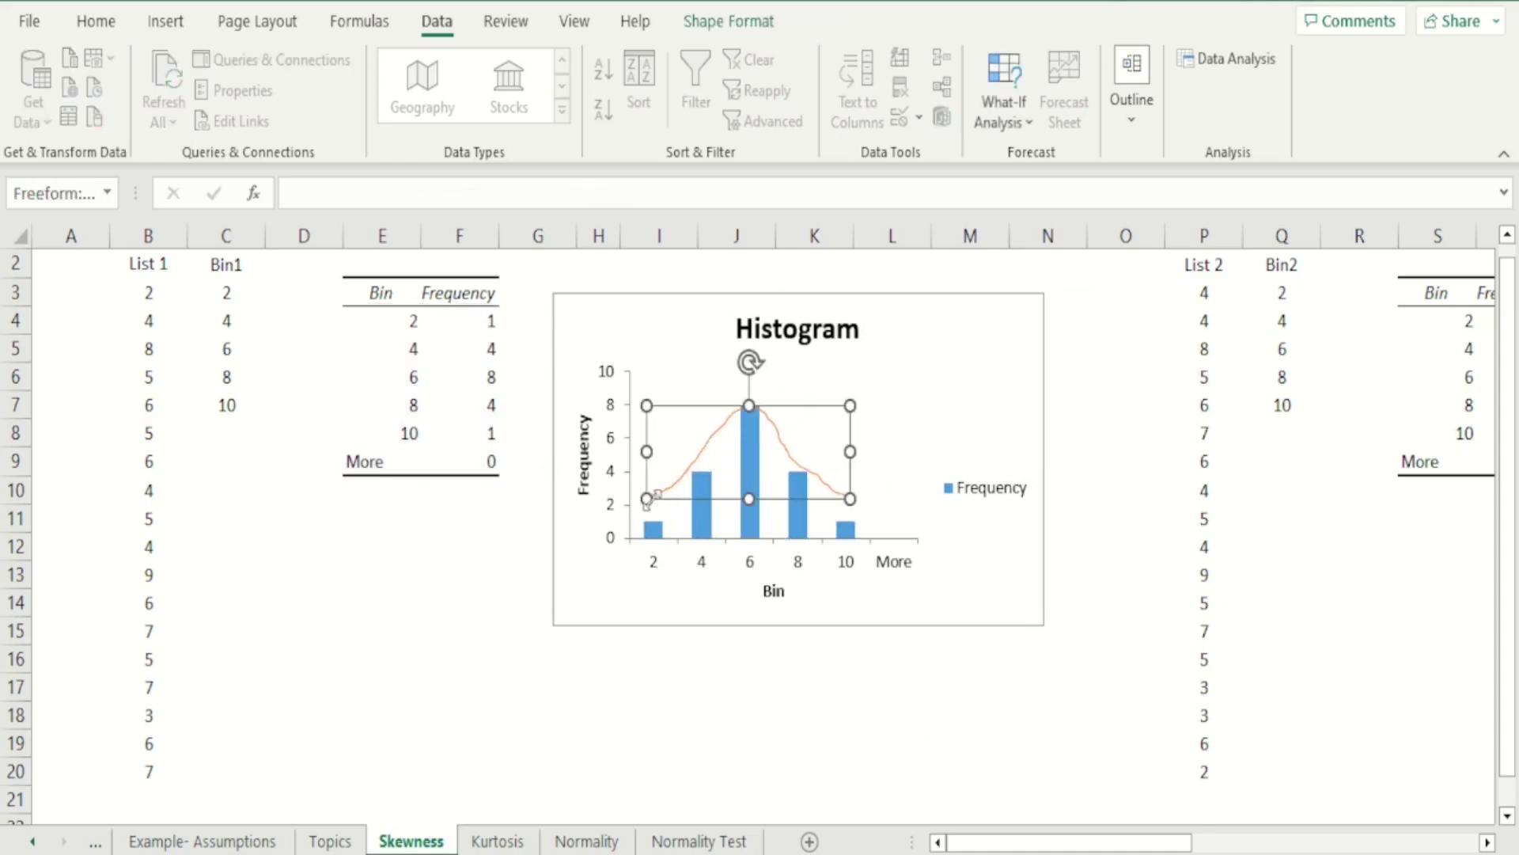
{"action": "left_click_drag", "start_coordinate": [646, 499], "coordinate": [647, 525]}
{"action": "left_click_drag", "start_coordinate": [844, 525], "coordinate": [863, 527]}
{"action": "left_click", "coordinate": [1003, 633]}
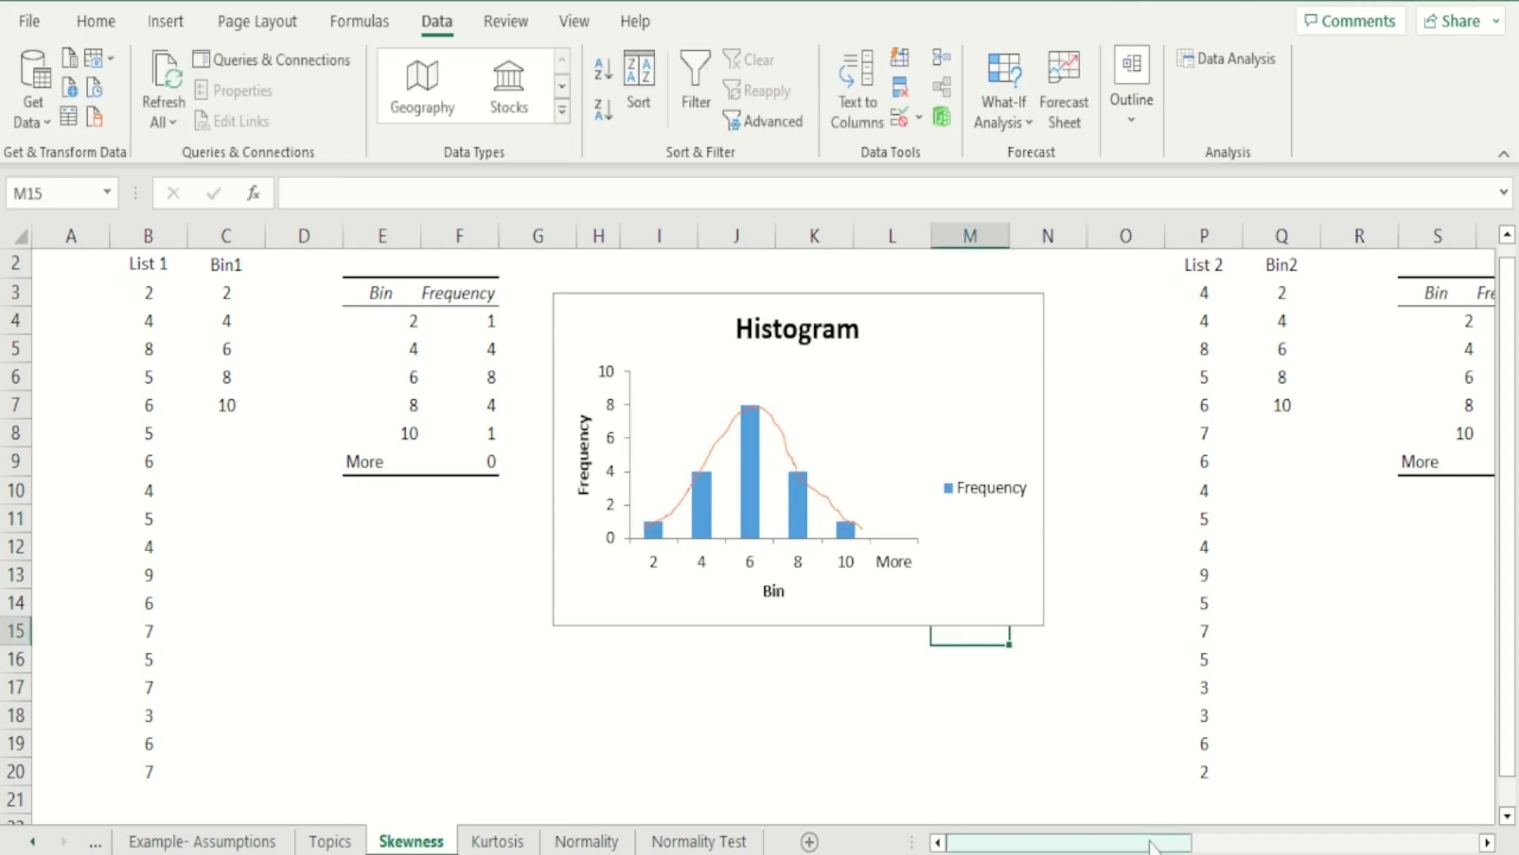
Draw a freeform curve about 6.7 cm wide and 3.1 cm high over the List 2 bars, tailing off past the More category.
{"action": "left_click_drag", "start_coordinate": [1151, 847], "coordinate": [1298, 847]}
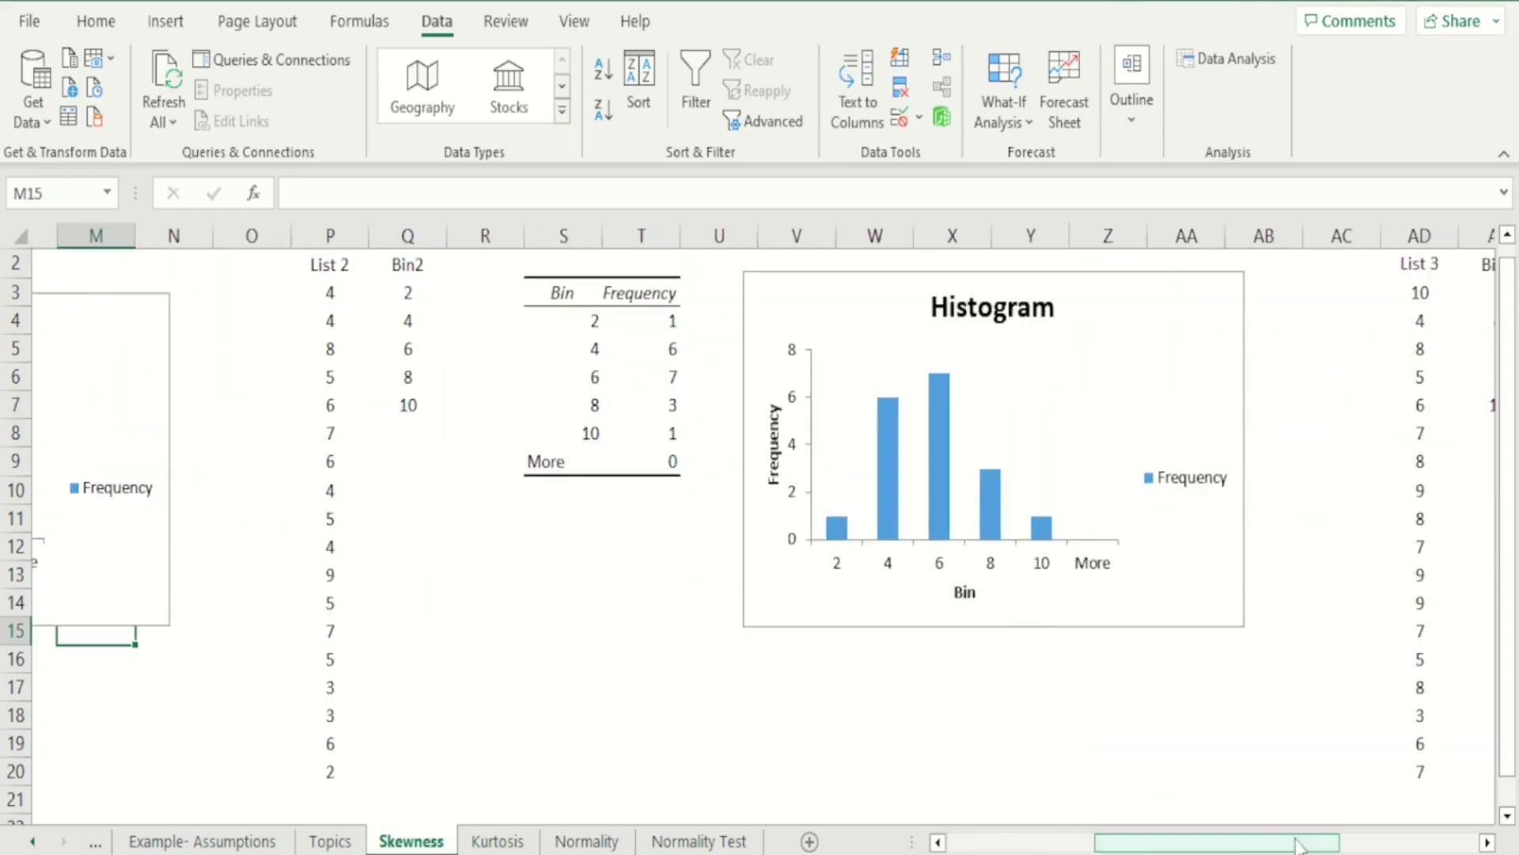
{"action": "left_click", "coordinate": [165, 21]}
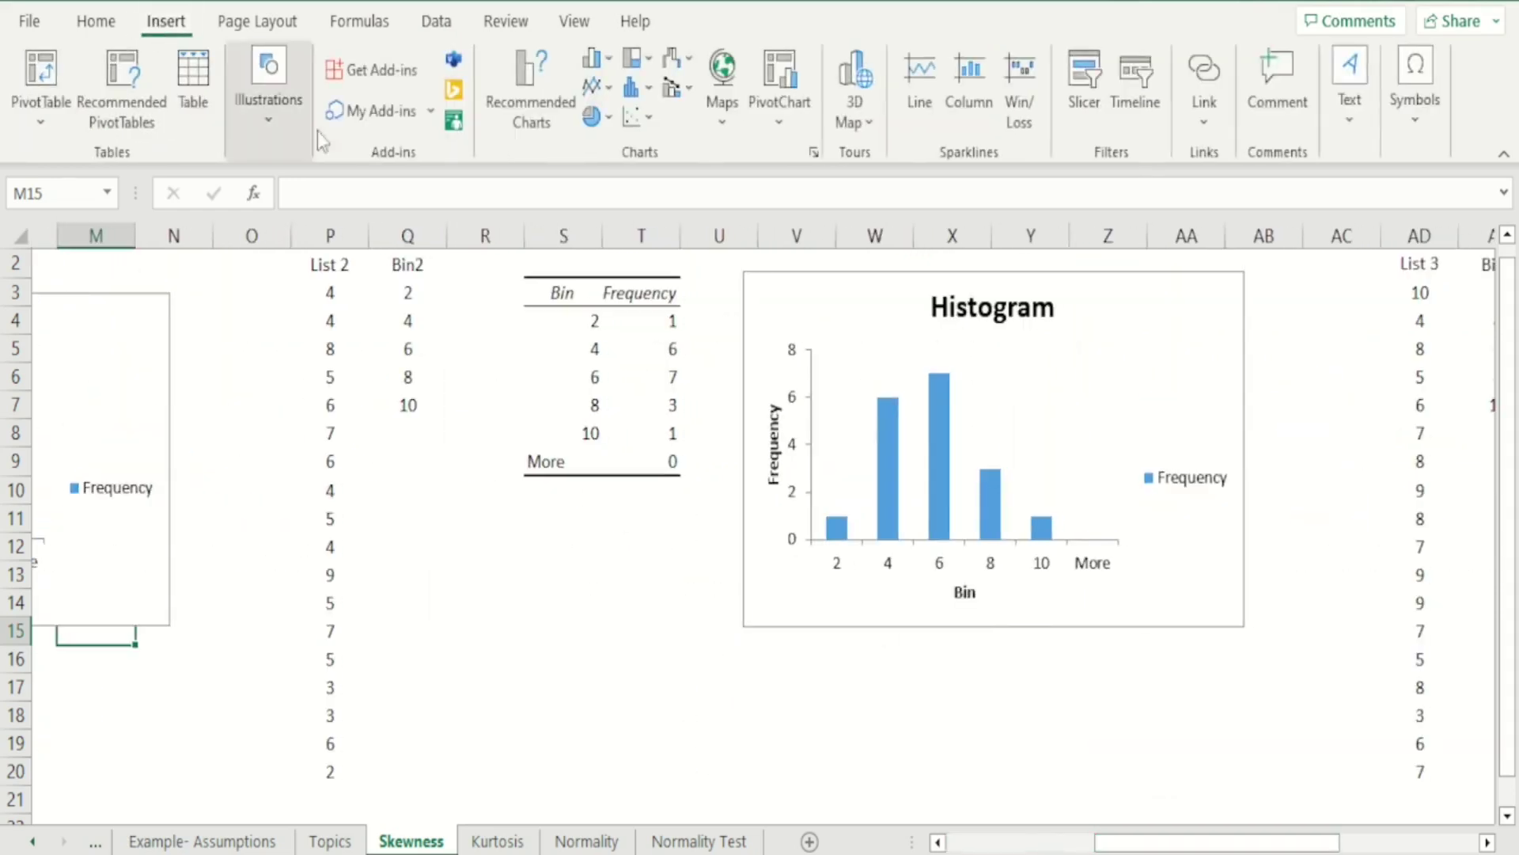
{"action": "left_click", "coordinate": [261, 110]}
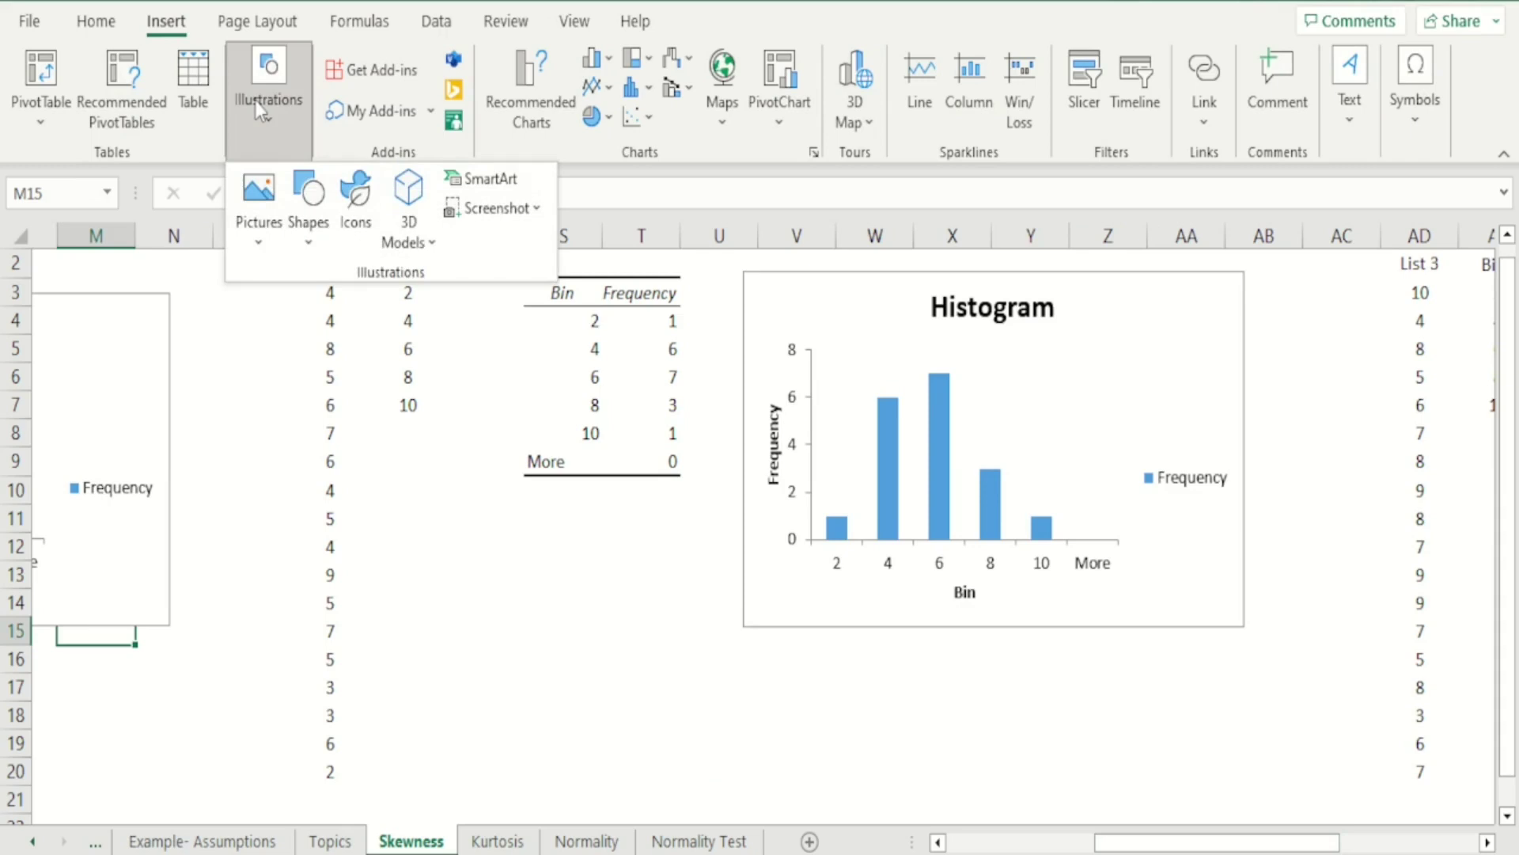
{"action": "left_click", "coordinate": [309, 238]}
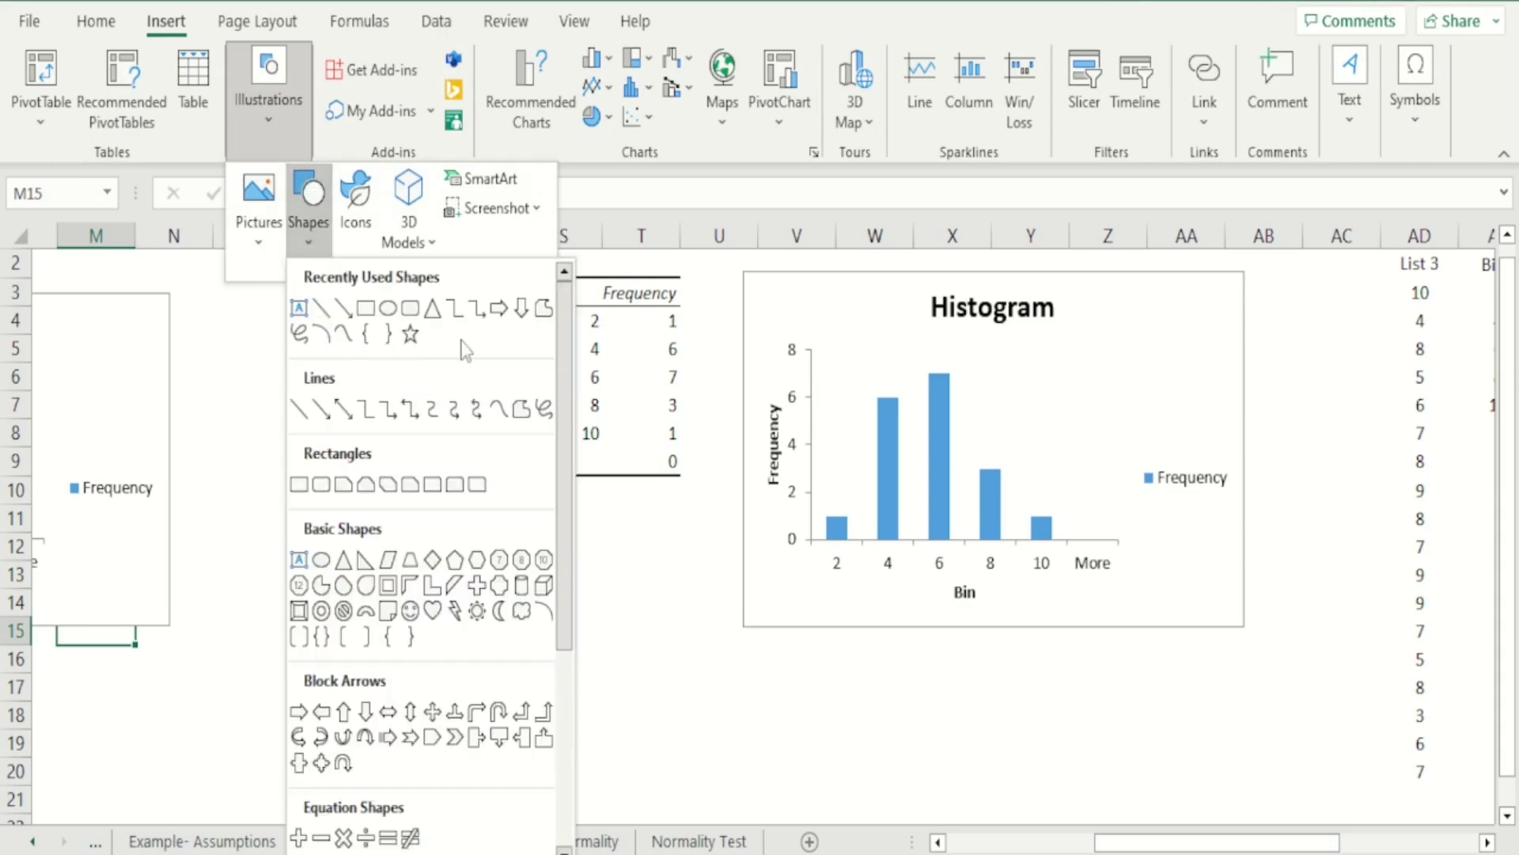
{"action": "left_click", "coordinate": [543, 310]}
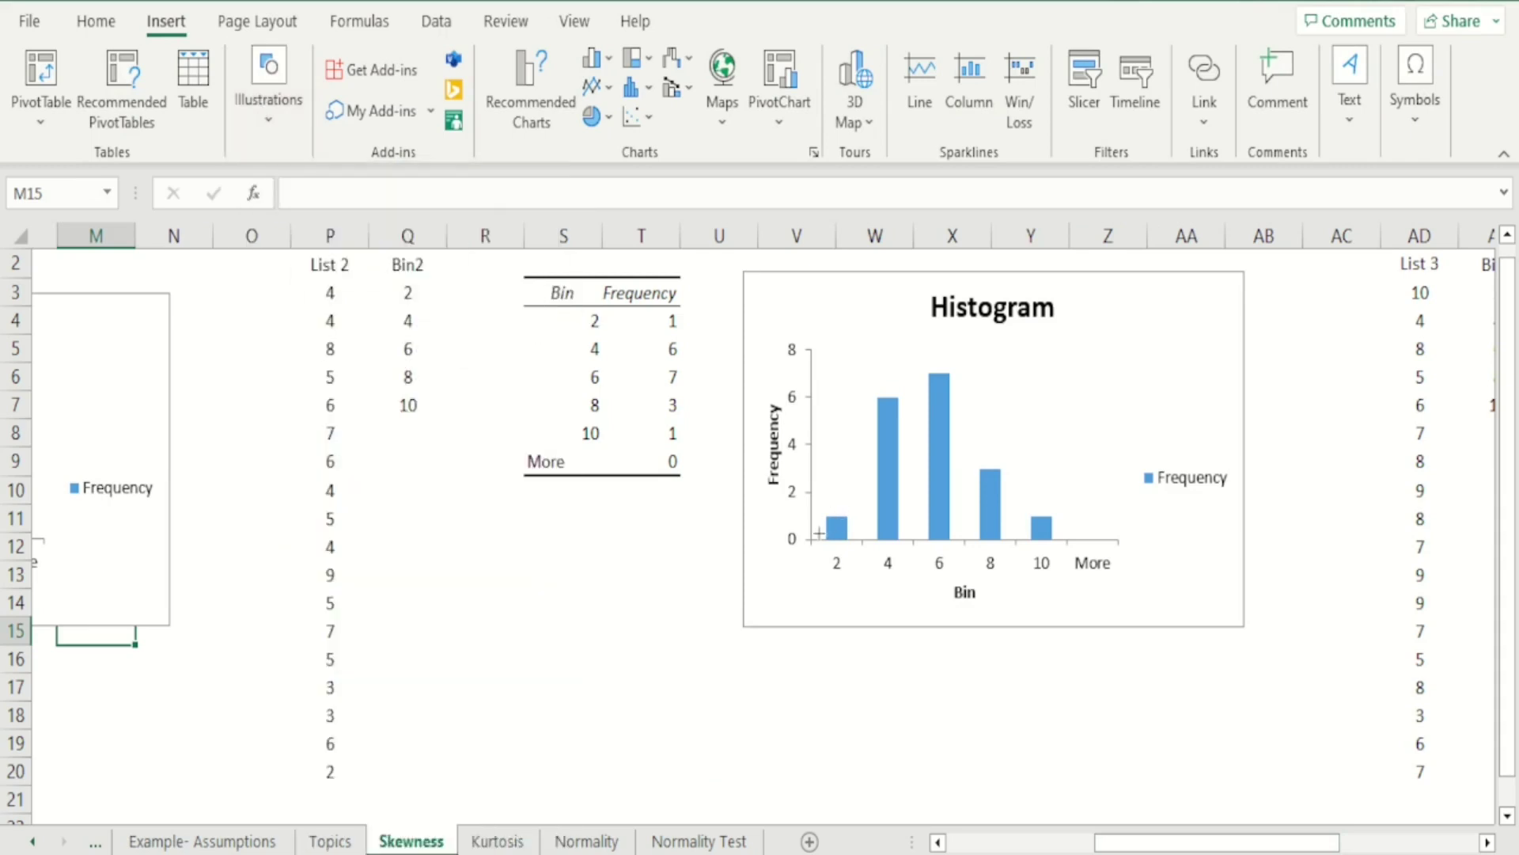
{"action": "left_click", "coordinate": [858, 451]}
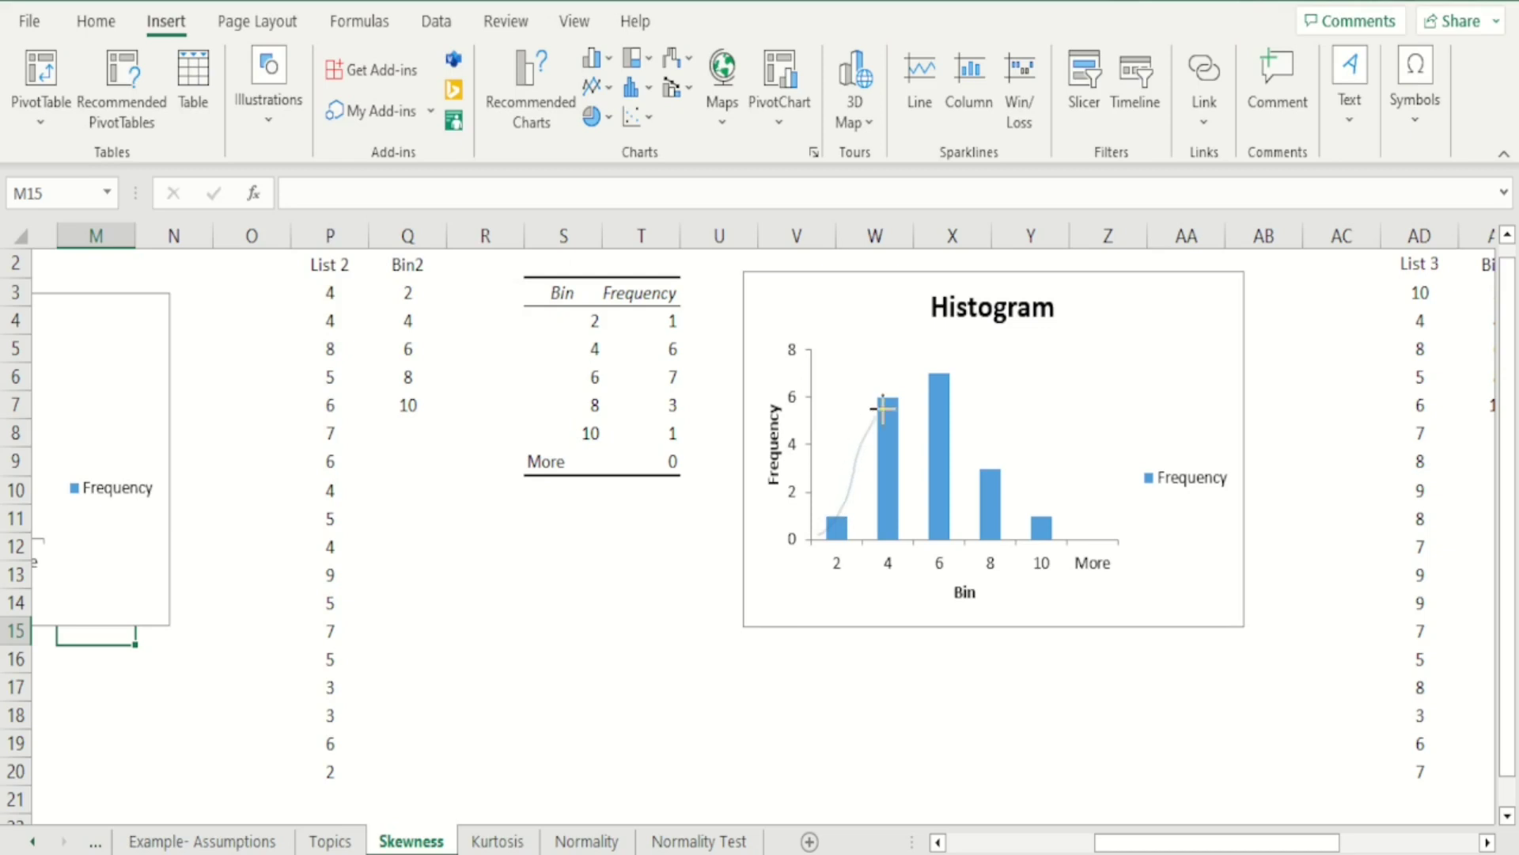
{"action": "left_click", "coordinate": [942, 376]}
{"action": "left_click", "coordinate": [991, 471]}
{"action": "left_click", "coordinate": [1052, 521]}
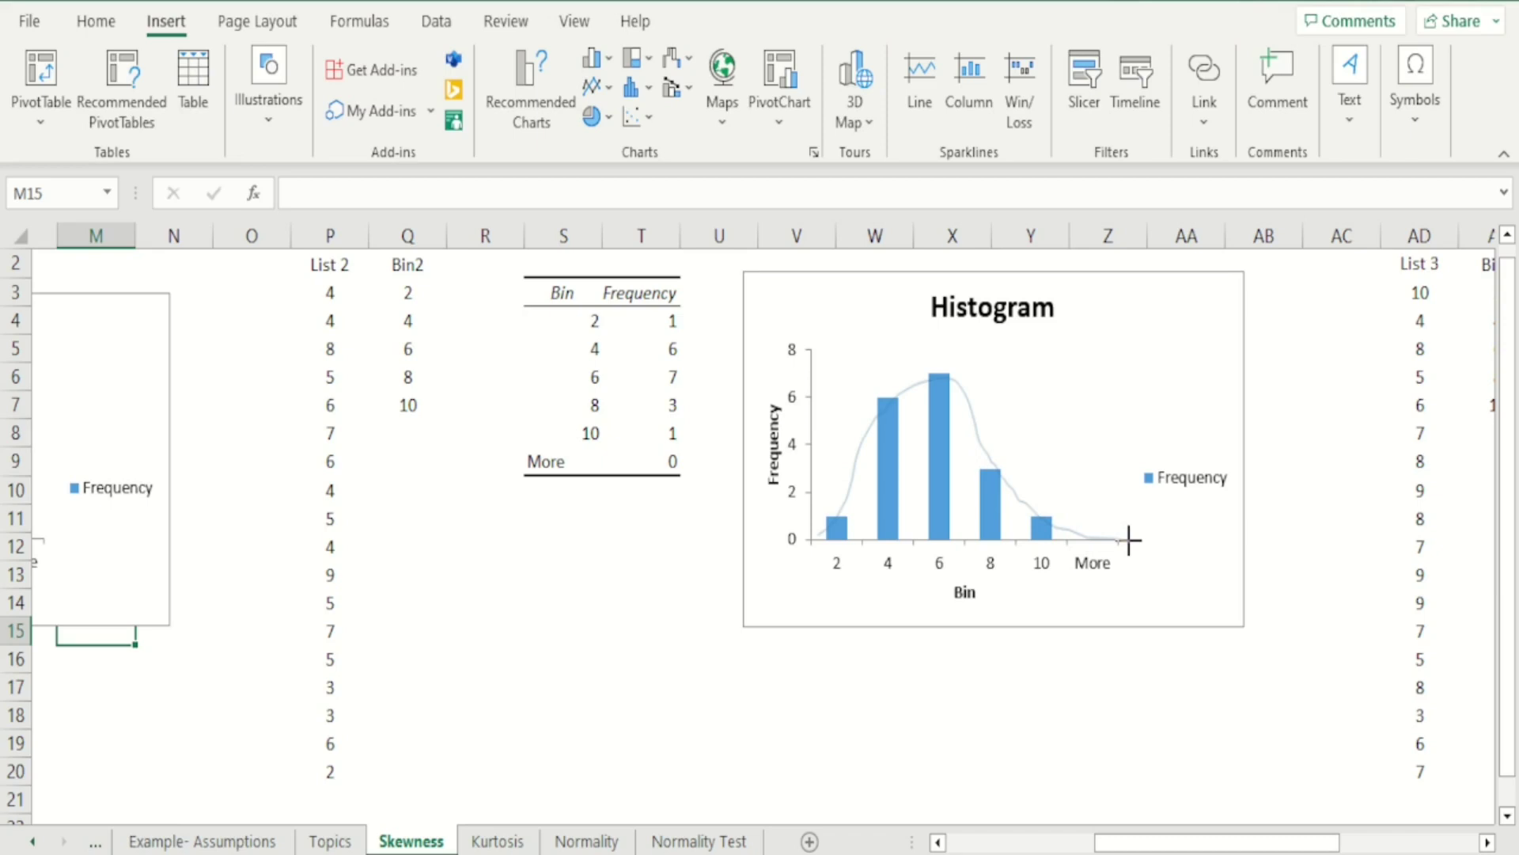
{"action": "double_click", "coordinate": [1125, 542]}
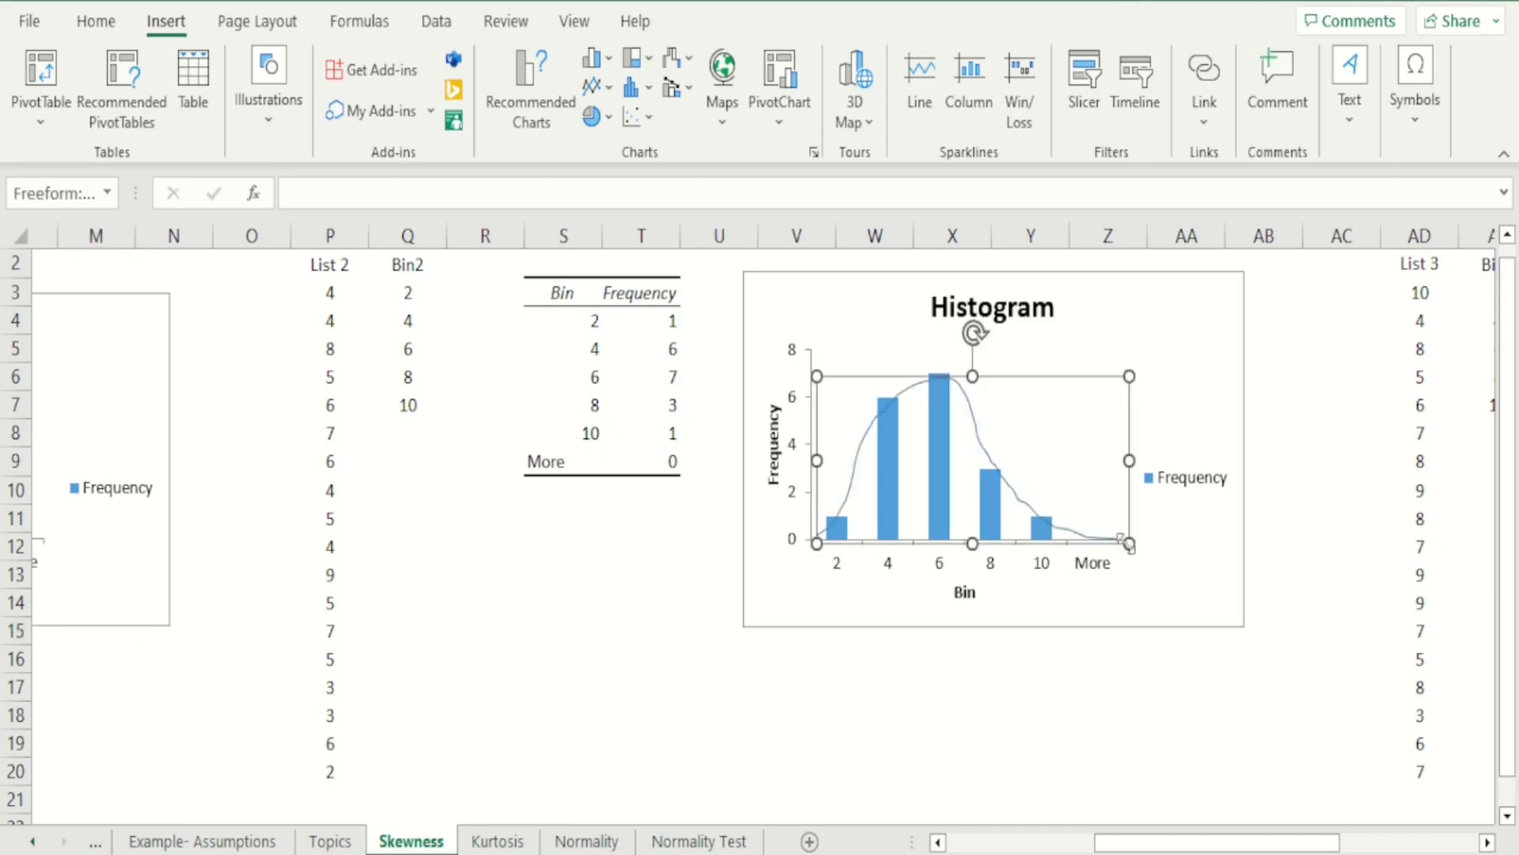
Apply the orange line style to the List 2 distribution curve and deselect it.
{"action": "left_click", "coordinate": [466, 111]}
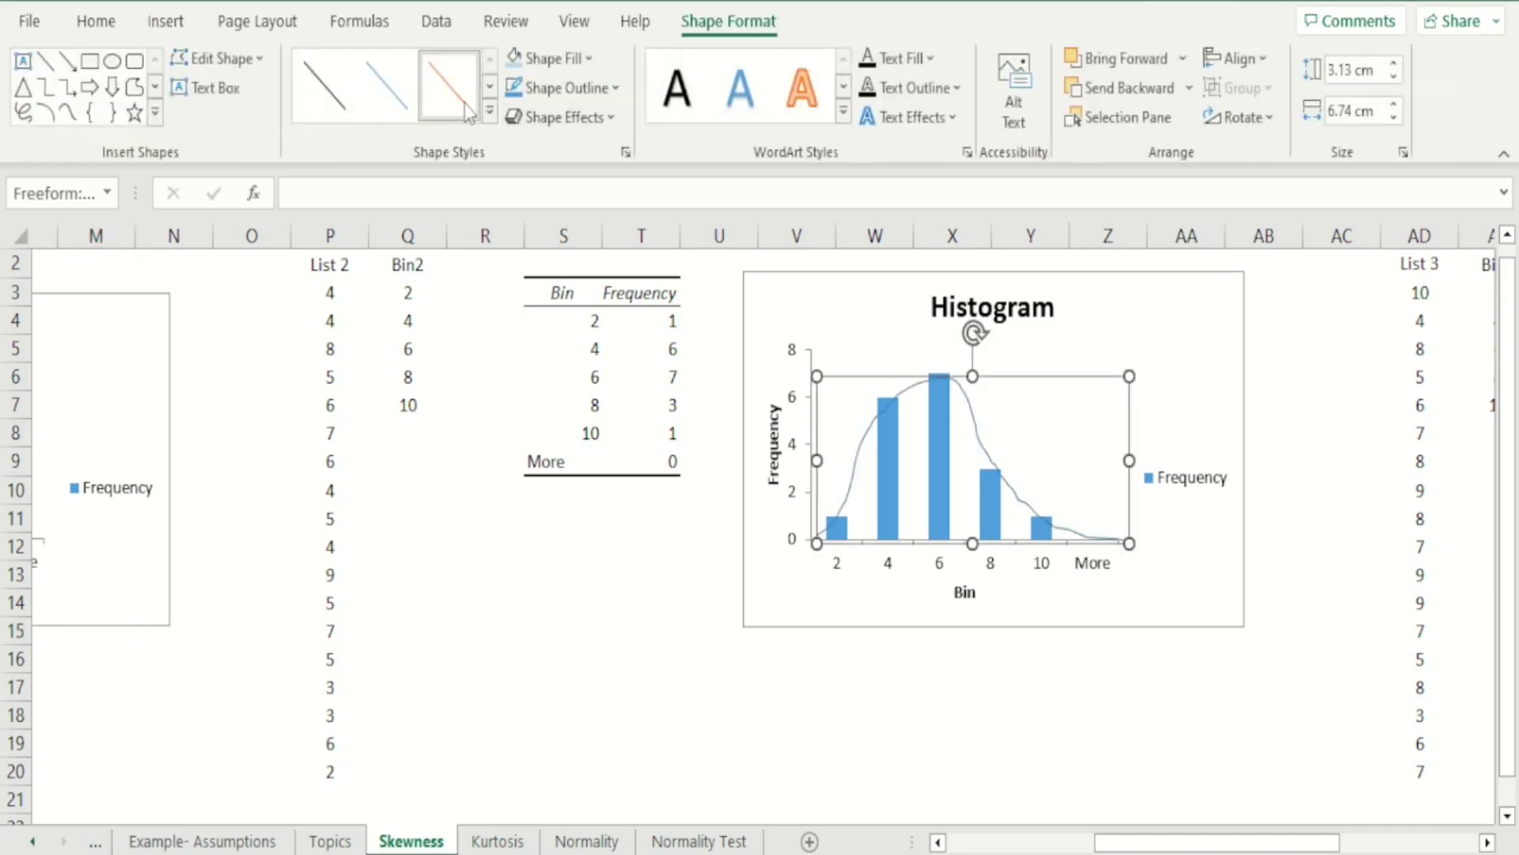
{"action": "right_click", "coordinate": [1011, 483]}
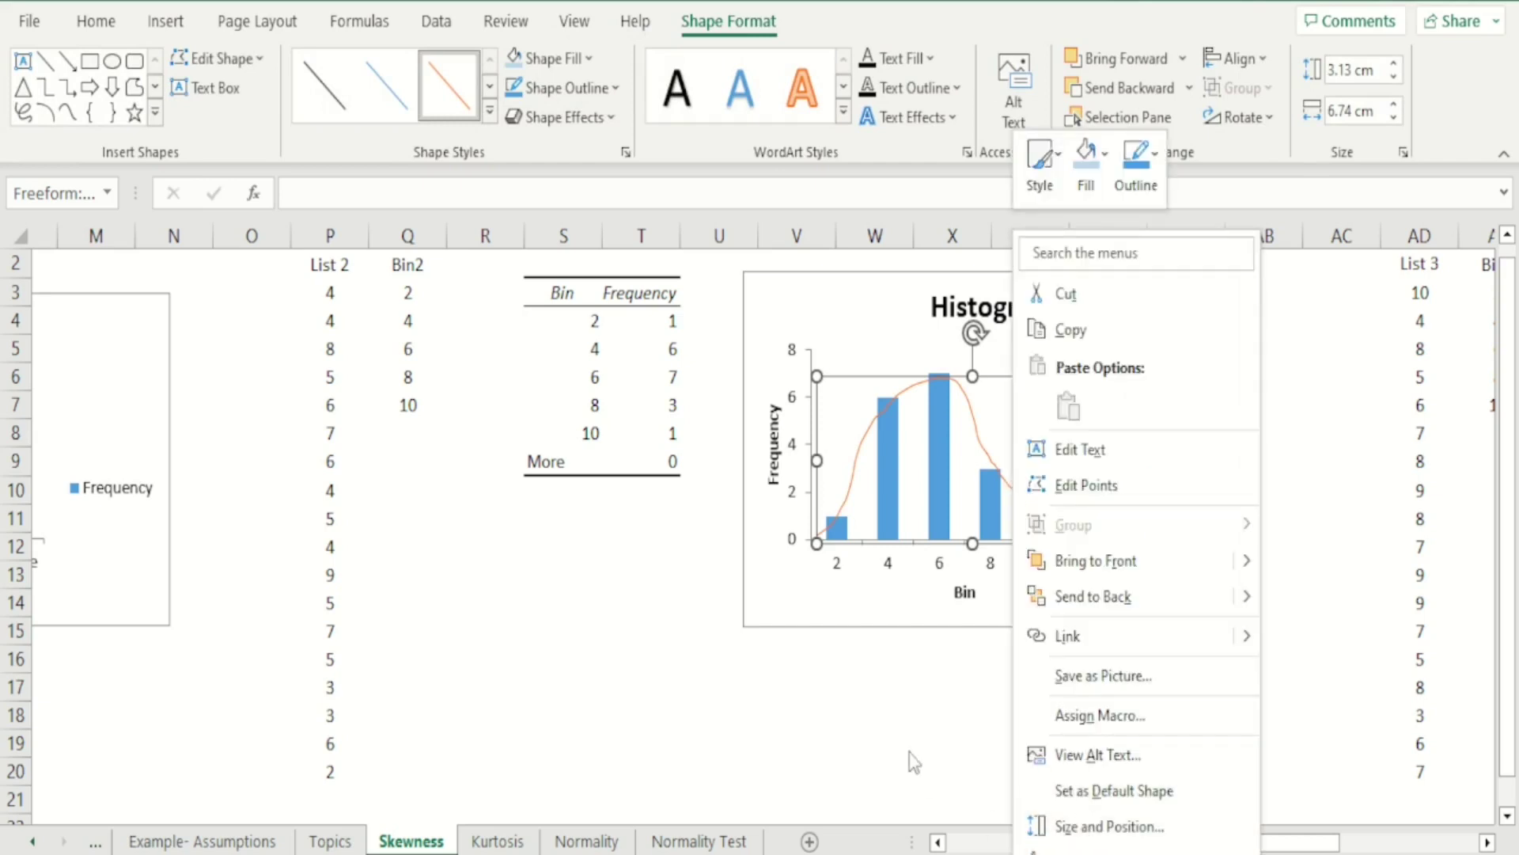
{"action": "key", "text": "Escape"}
{"action": "left_click", "coordinate": [1172, 789]}
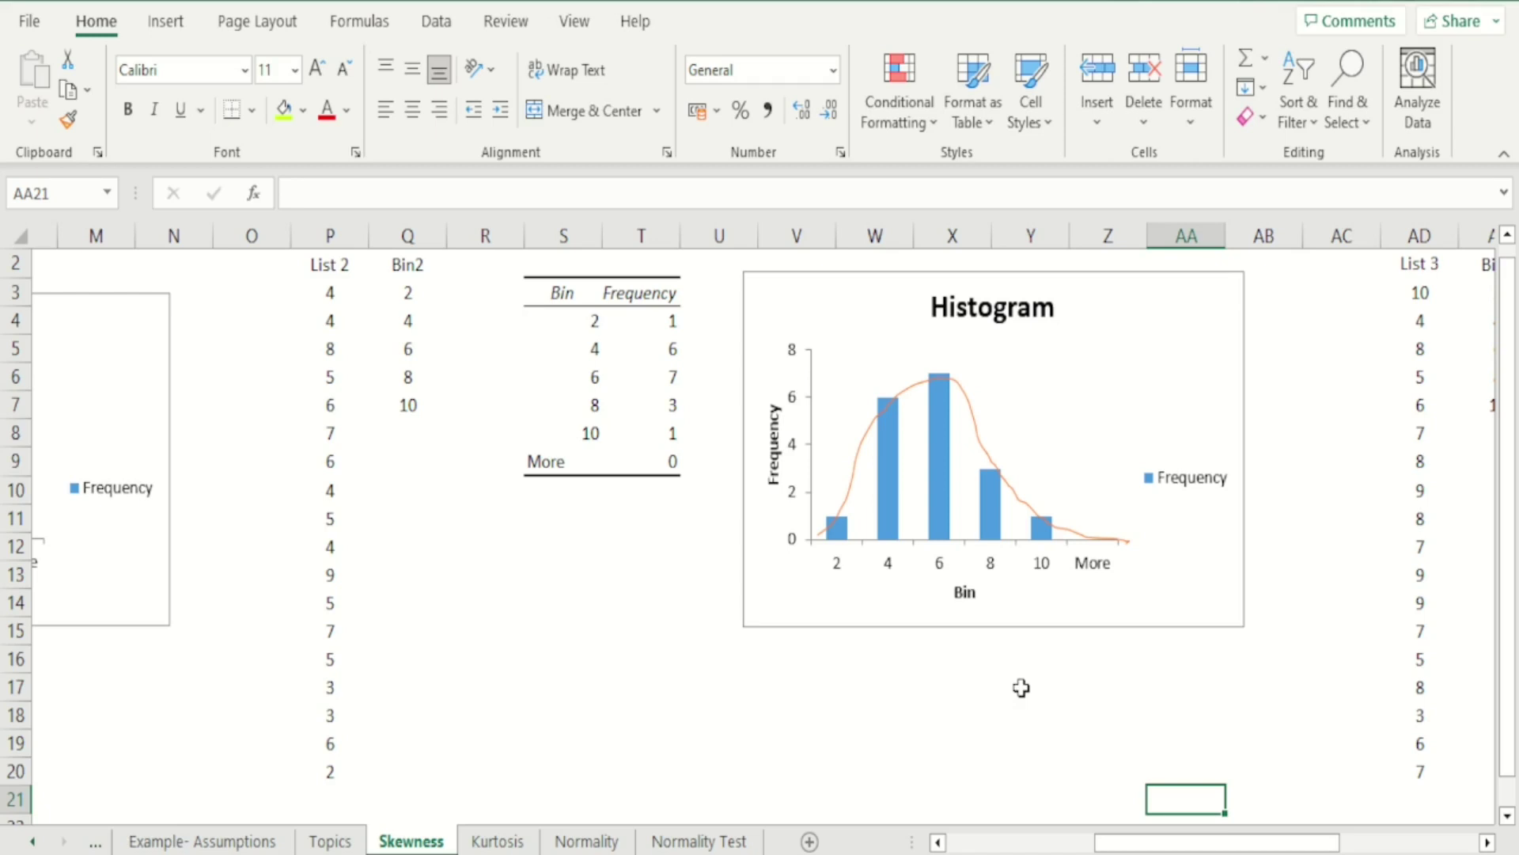
Merge and center cells W17:Y17 below the List 2 histogram and enter the label "Right-skewed".
{"action": "left_click_drag", "start_coordinate": [872, 680], "coordinate": [1047, 689]}
{"action": "left_click", "coordinate": [593, 115]}
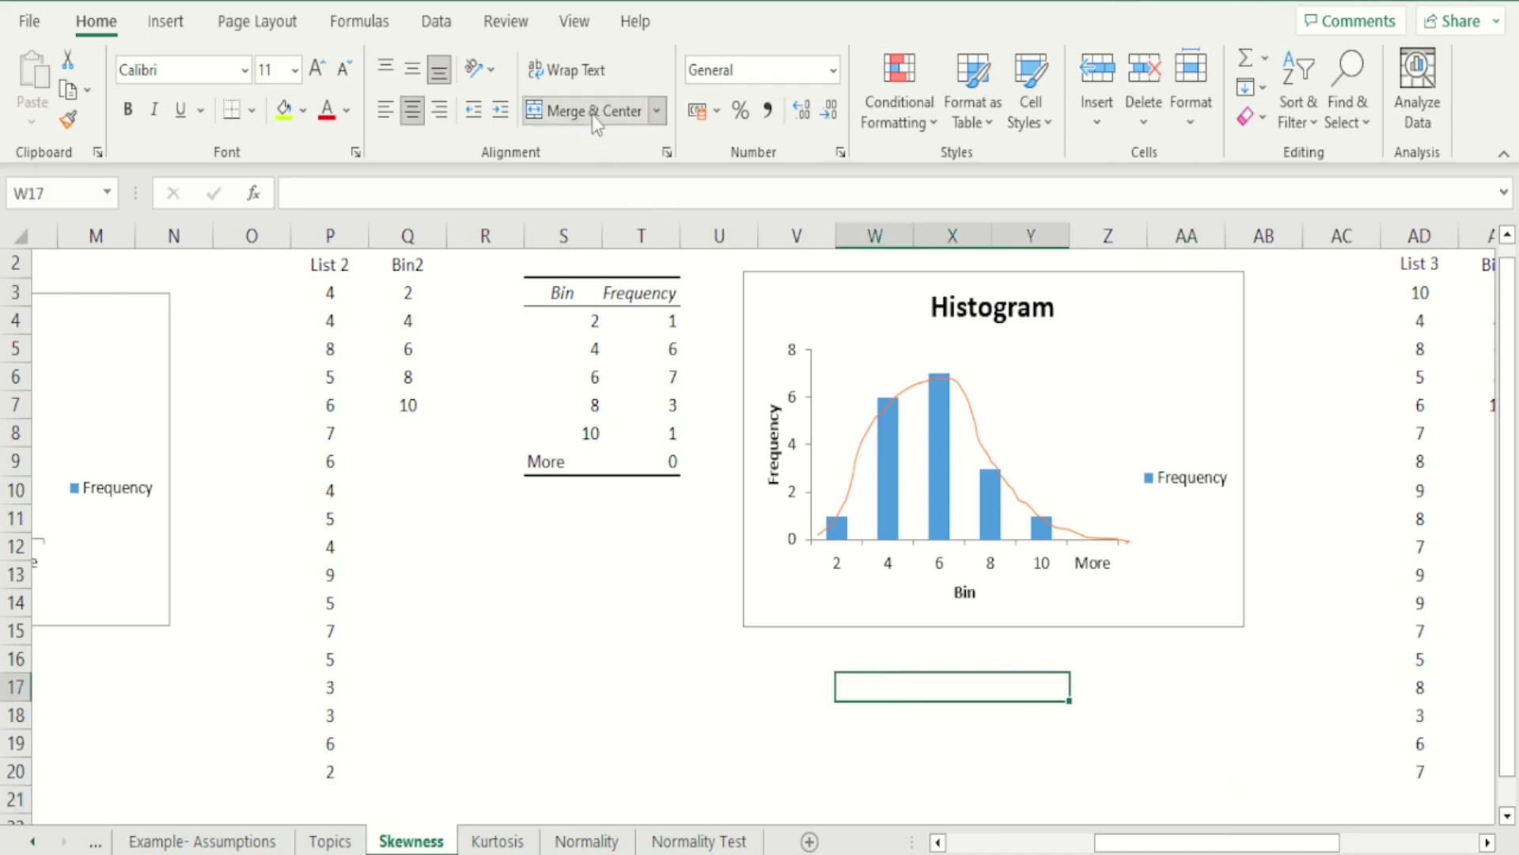
{"action": "type", "text": "Right"}
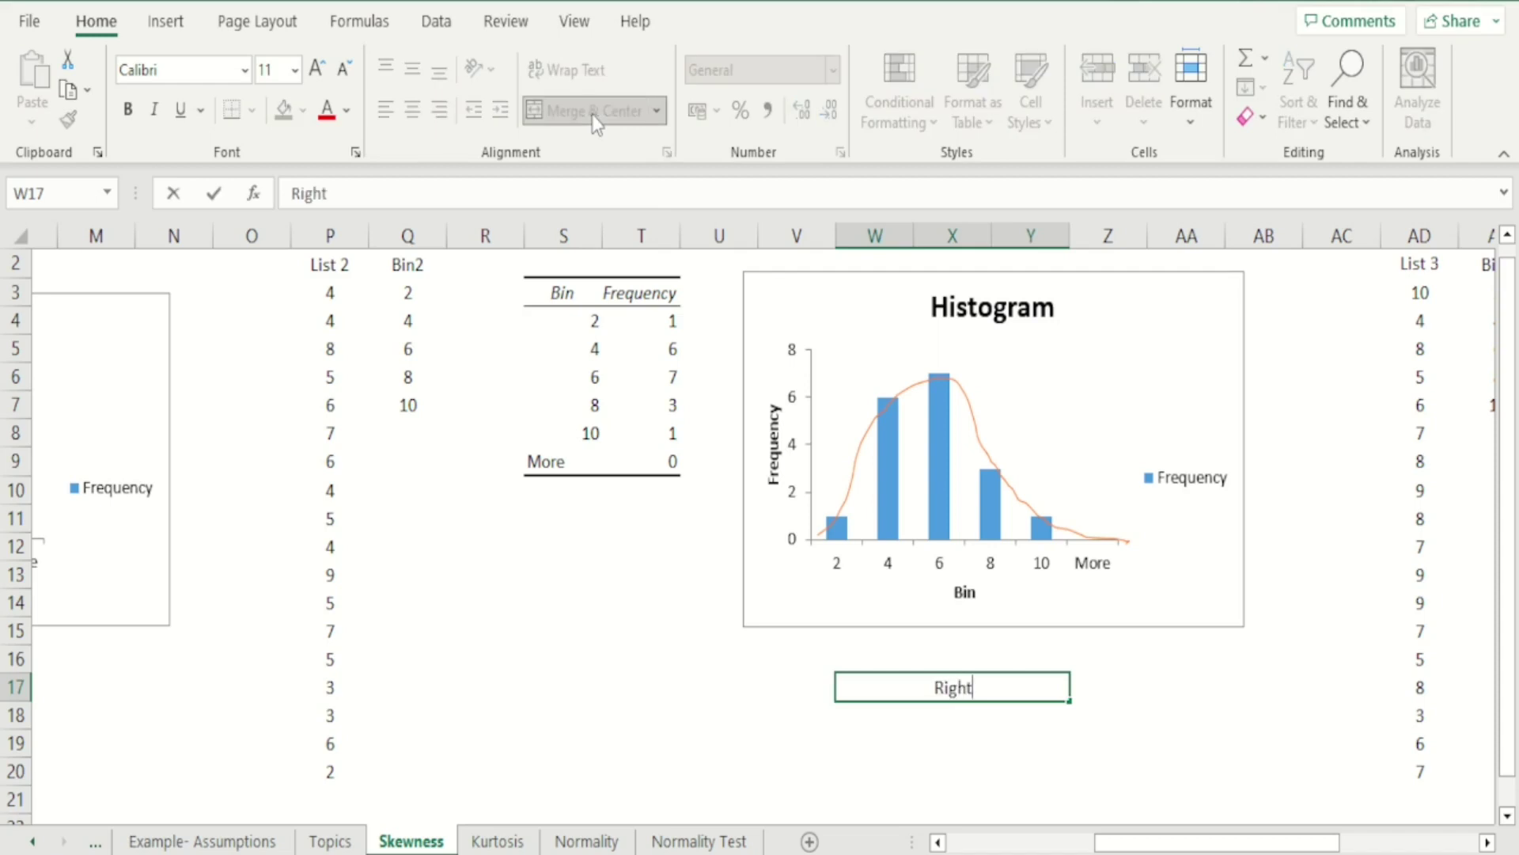
{"action": "type", "text": "-skewed"}
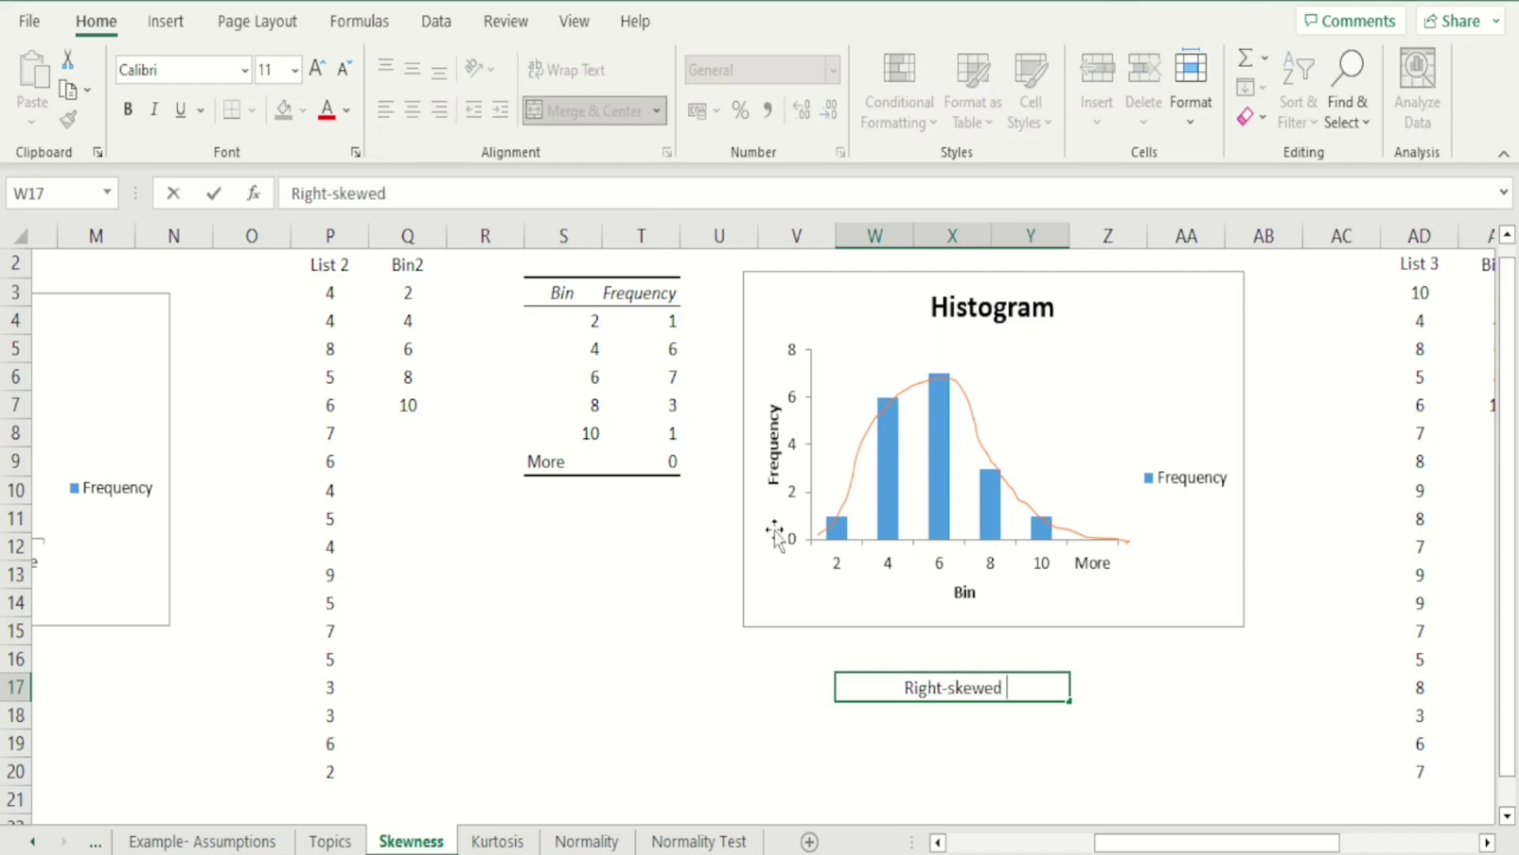
{"action": "left_click", "coordinate": [711, 657]}
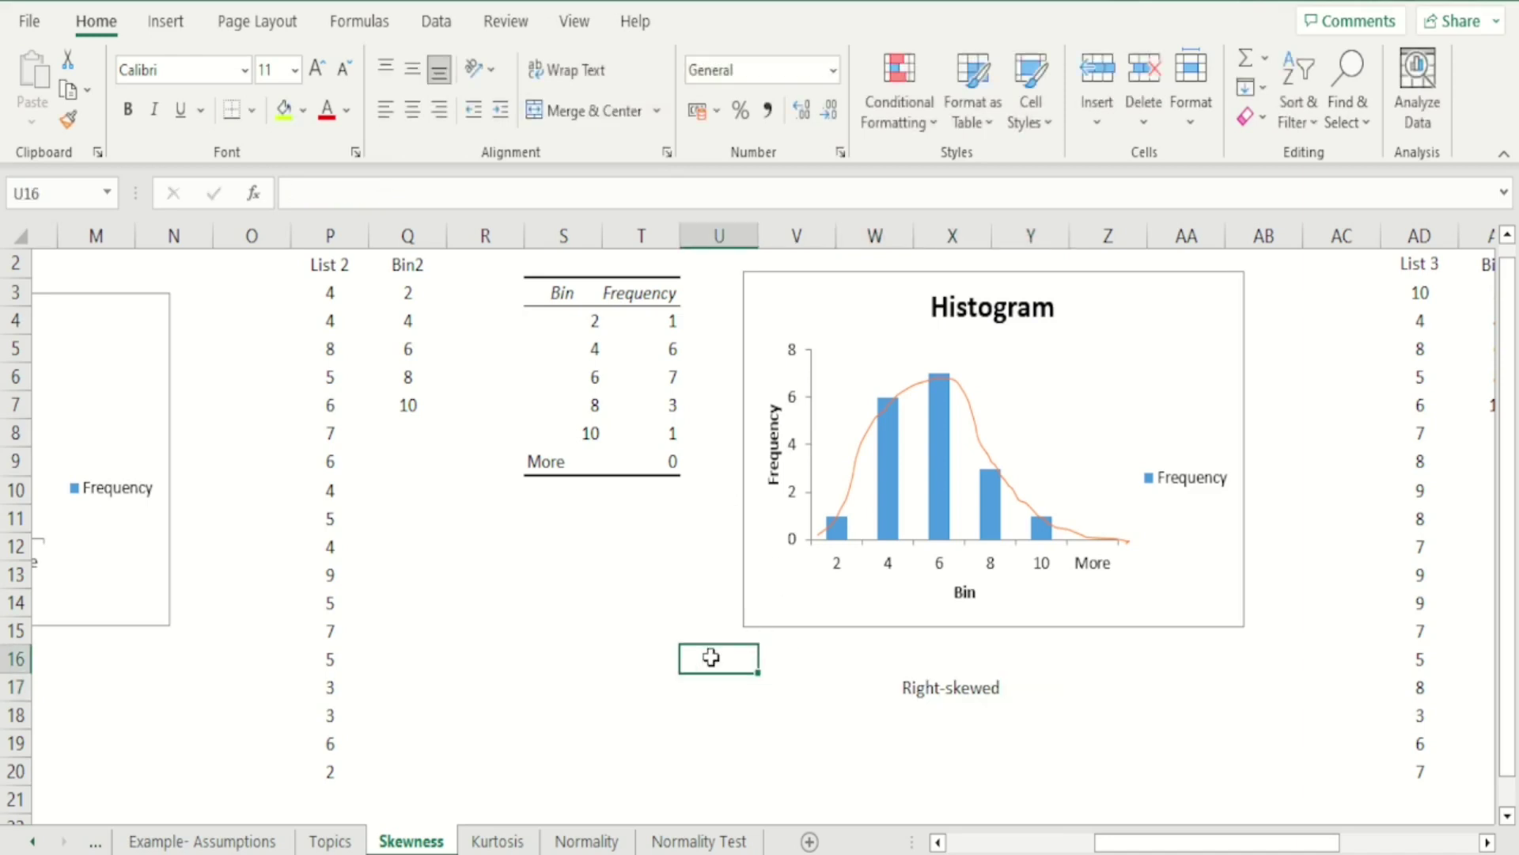
Start the Histogram analysis tool for List 3 and set its input range to $AD$3:$AD$20.
{"action": "key", "text": "Right"}
{"action": "key", "text": "Right"}
{"action": "key", "text": "Right"}
{"action": "key", "text": "Right"}
{"action": "key", "text": "Right"}
{"action": "key", "text": "Right"}
{"action": "key", "text": "Right"}
{"action": "key", "text": "Right"}
{"action": "key", "text": "Right"}
{"action": "key", "text": "Right"}
{"action": "key", "text": "Right"}
{"action": "key", "text": "Right"}
{"action": "key", "text": "Right"}
{"action": "key", "text": "Right"}
{"action": "key", "text": "Right"}
{"action": "key", "text": "Right"}
{"action": "key", "text": "Right"}
{"action": "key", "text": "Right"}
{"action": "key", "text": "Left"}
{"action": "key", "text": "Left"}
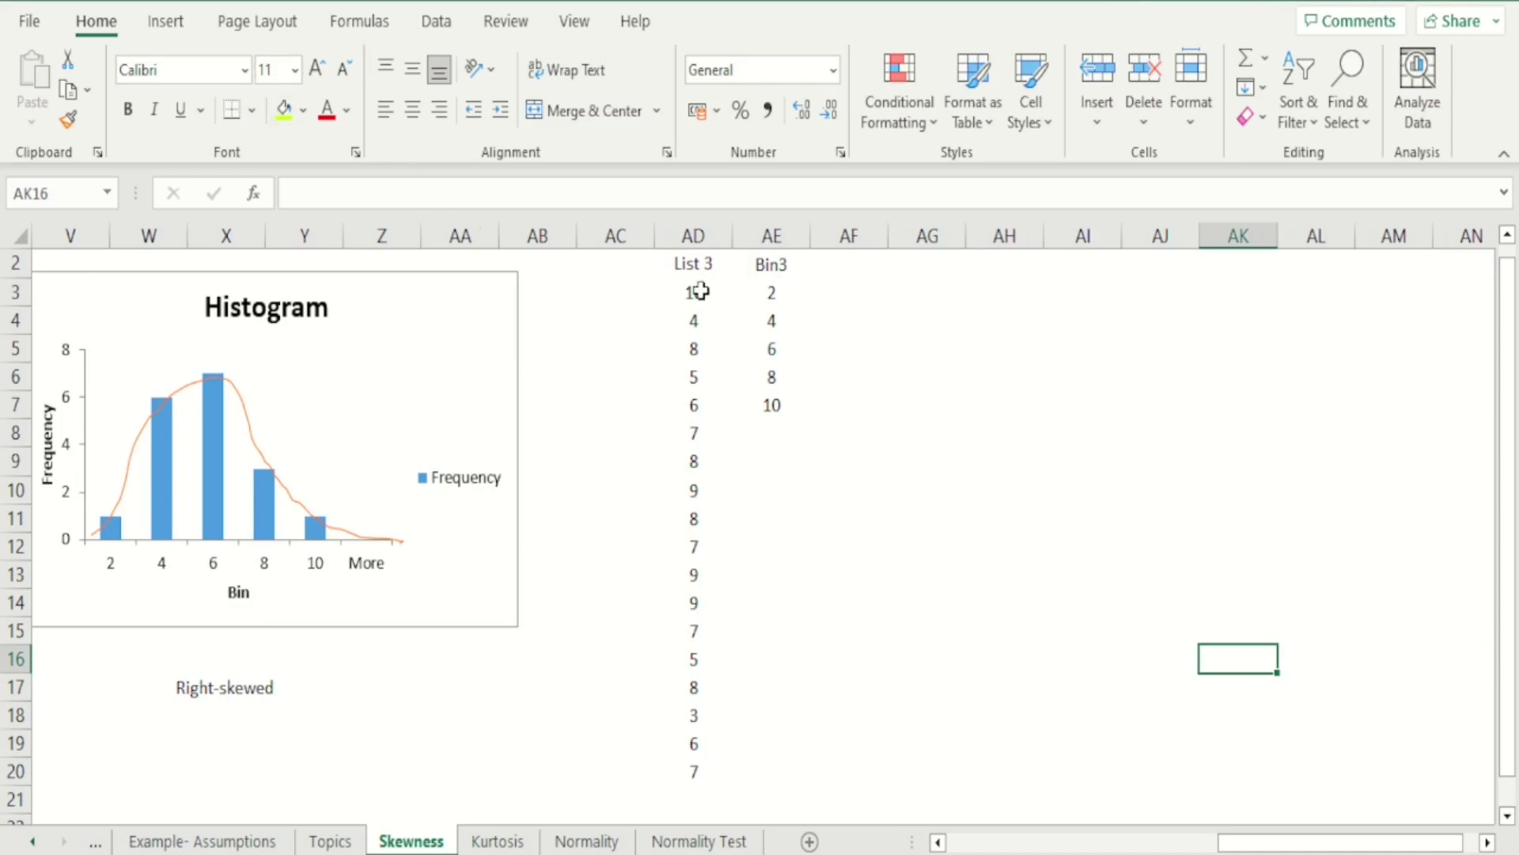
{"action": "left_click", "coordinate": [433, 27]}
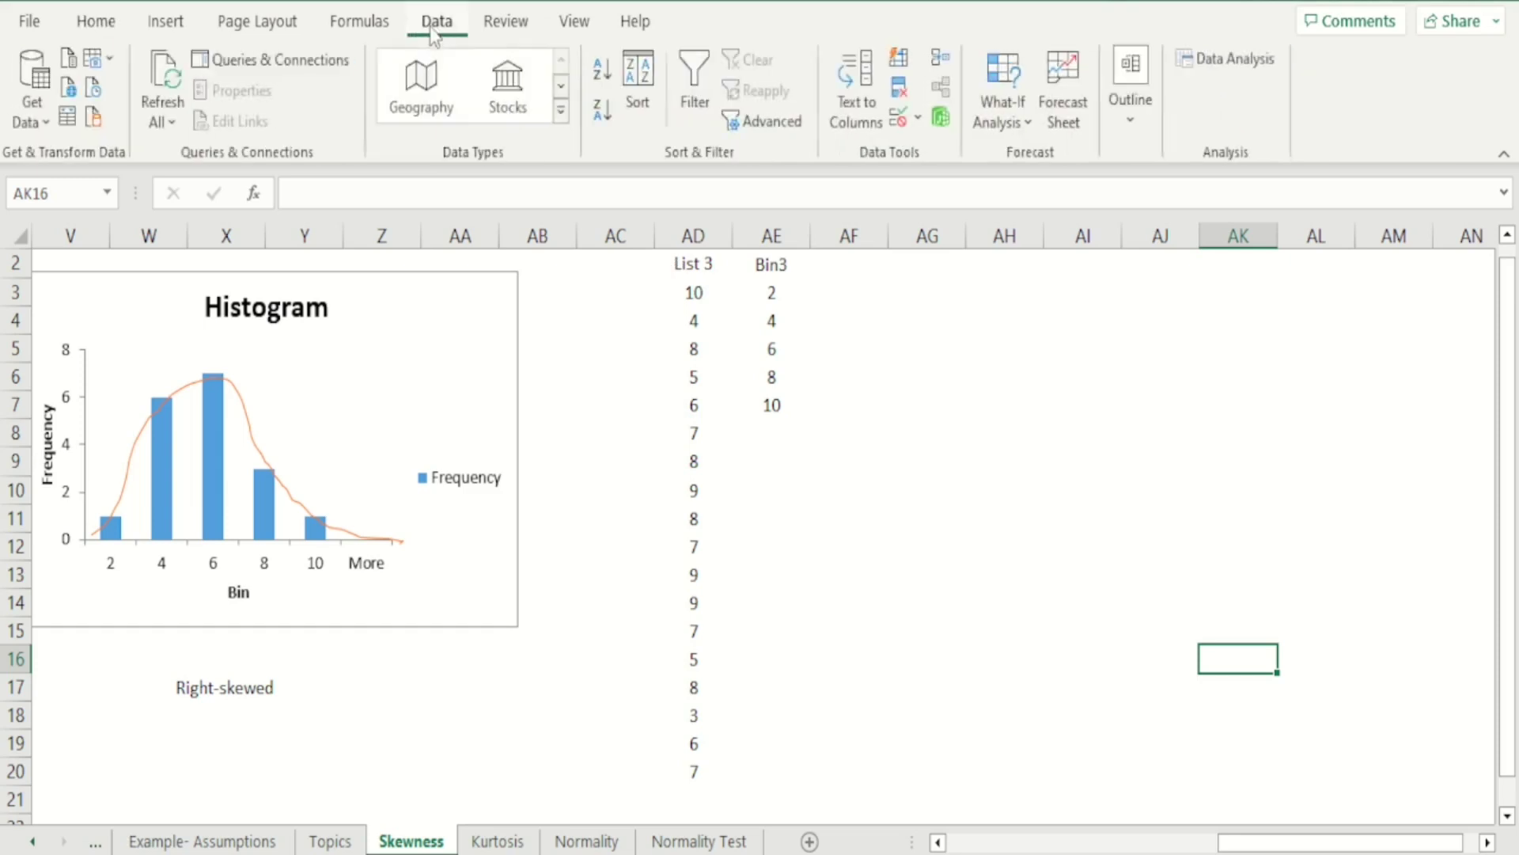
{"action": "left_click", "coordinate": [1227, 60]}
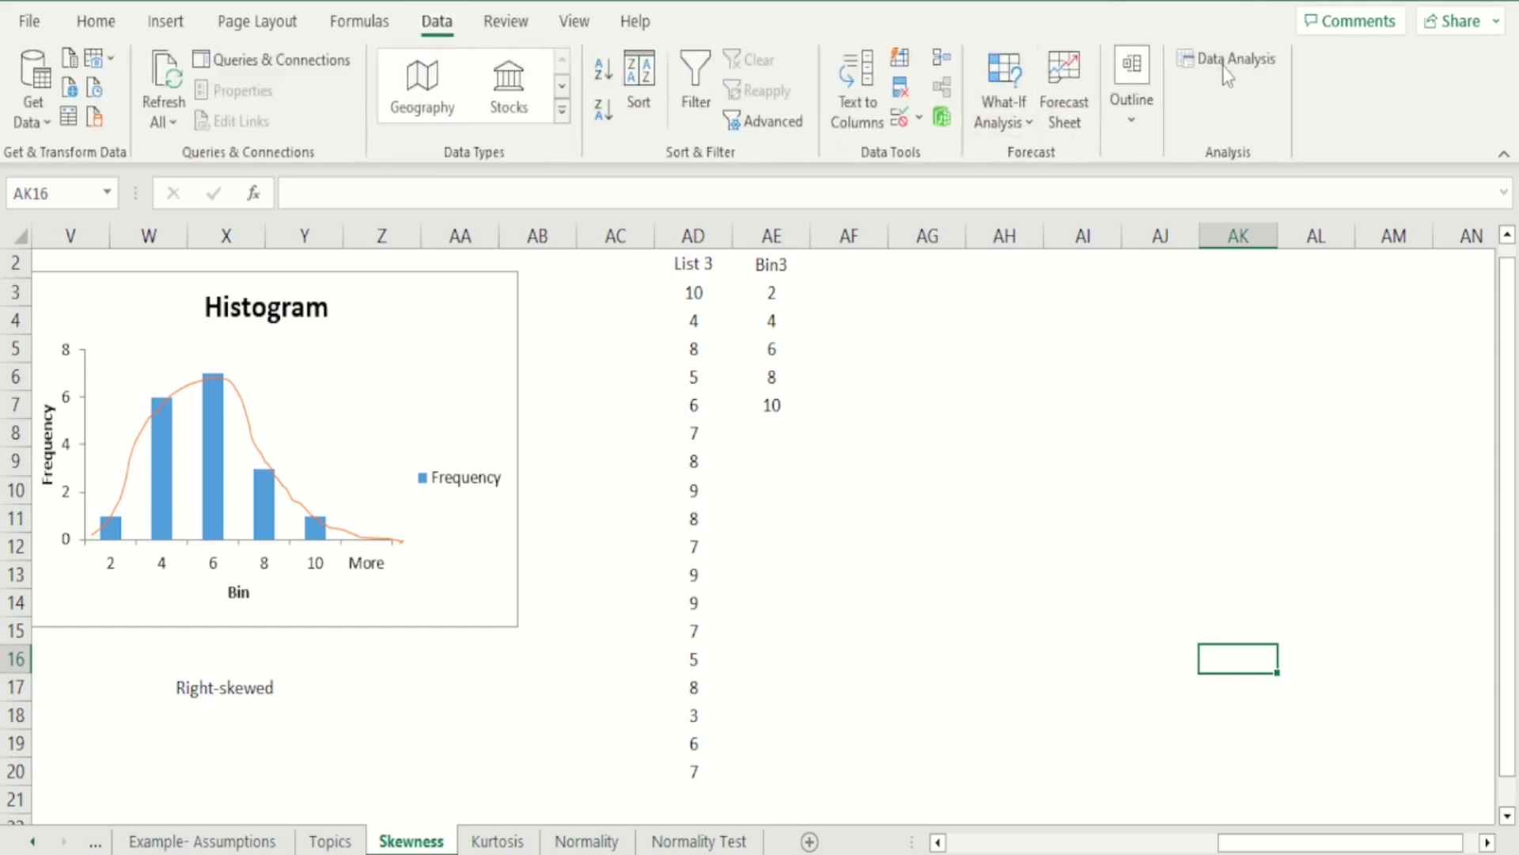
{"action": "left_click", "coordinate": [1287, 483]}
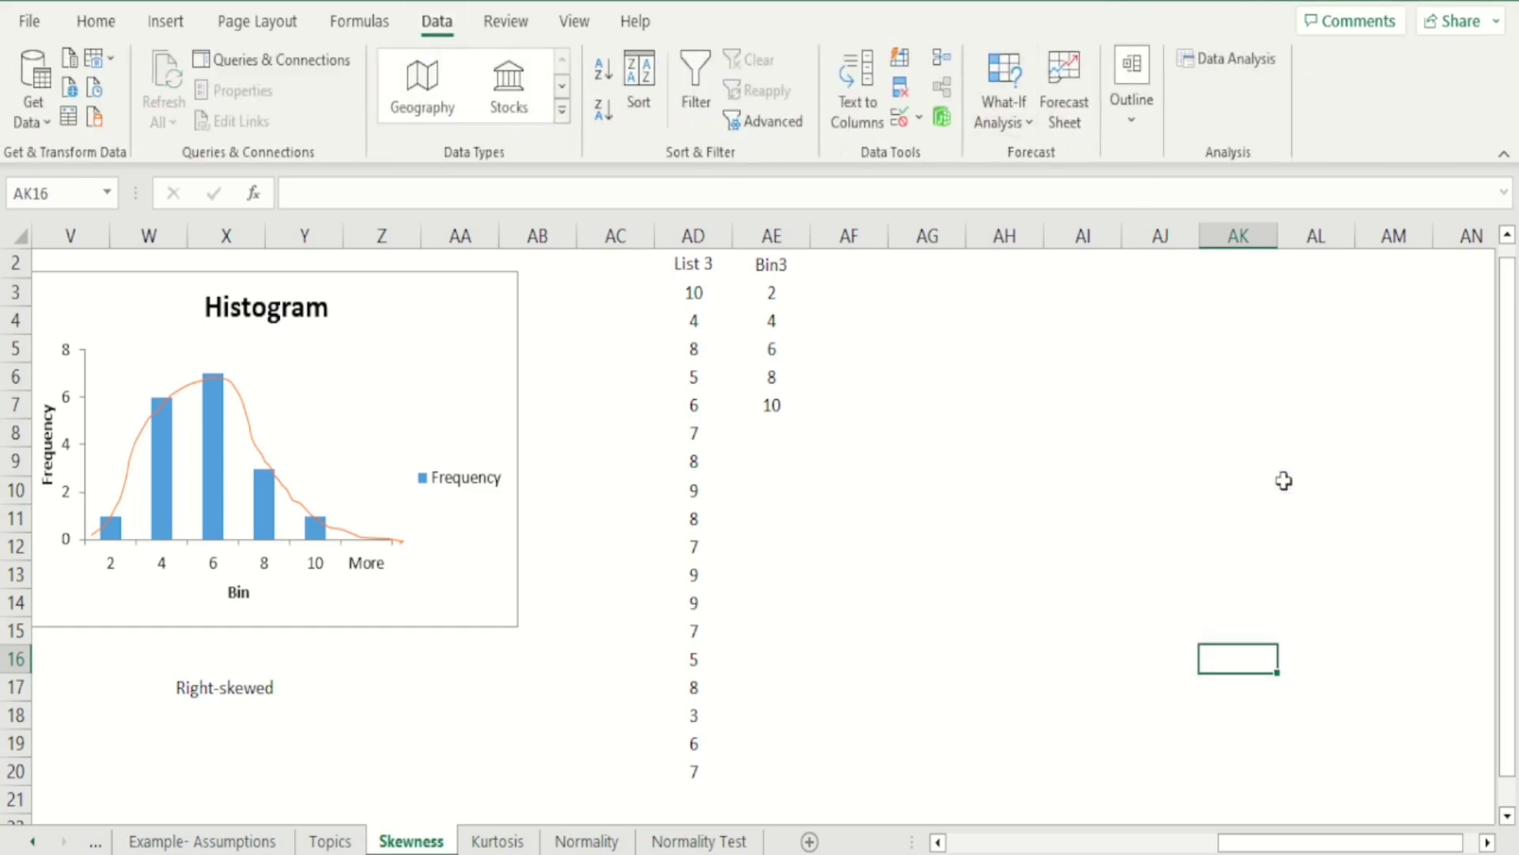
{"action": "left_click", "coordinate": [1162, 430]}
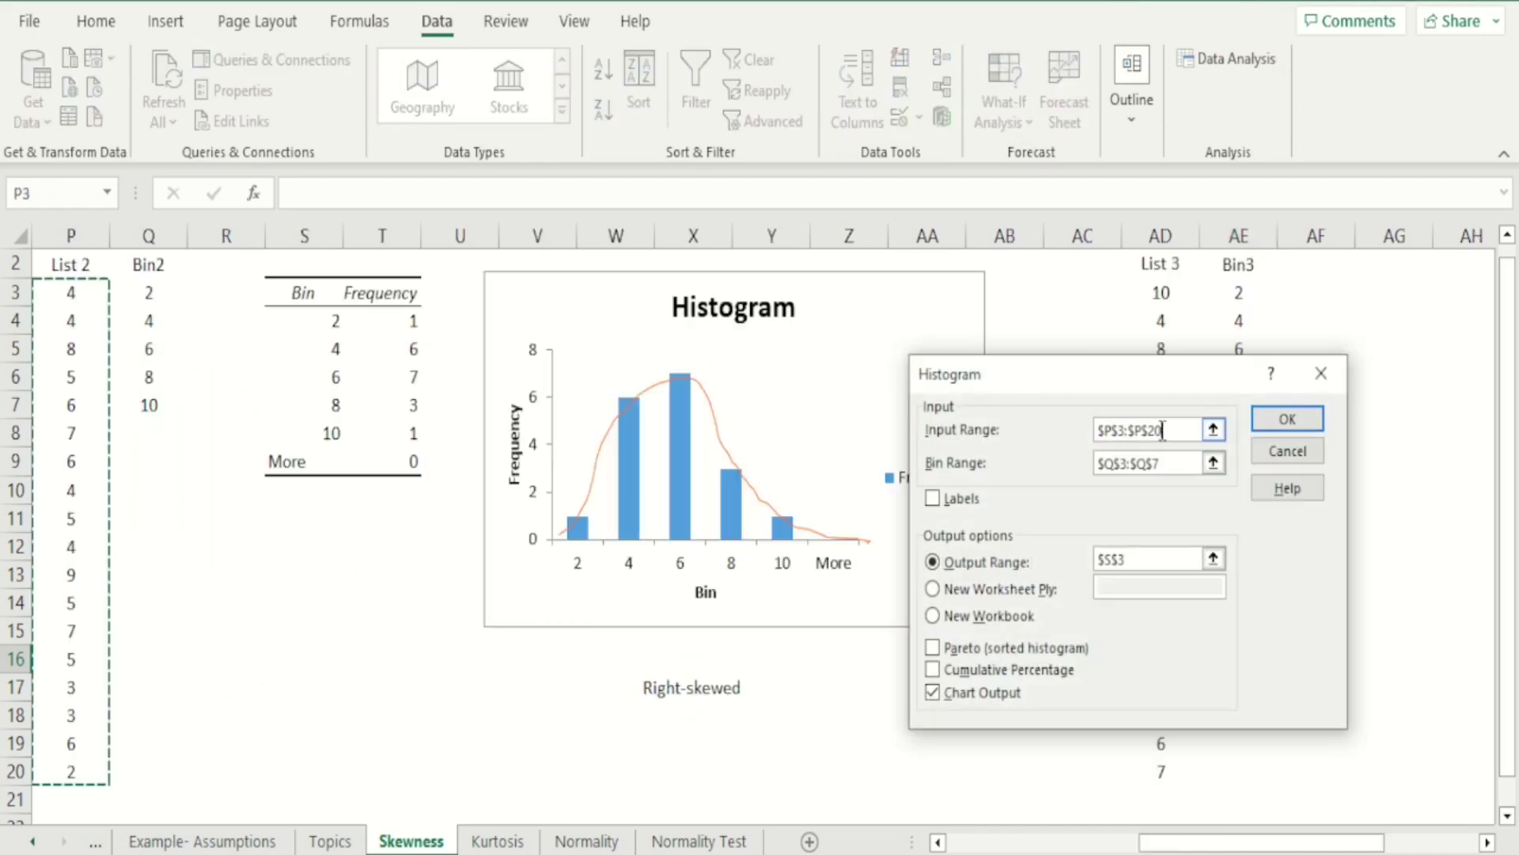
{"action": "left_click_drag", "start_coordinate": [1162, 430], "coordinate": [1078, 431]}
{"action": "key", "text": "BackSpace"}
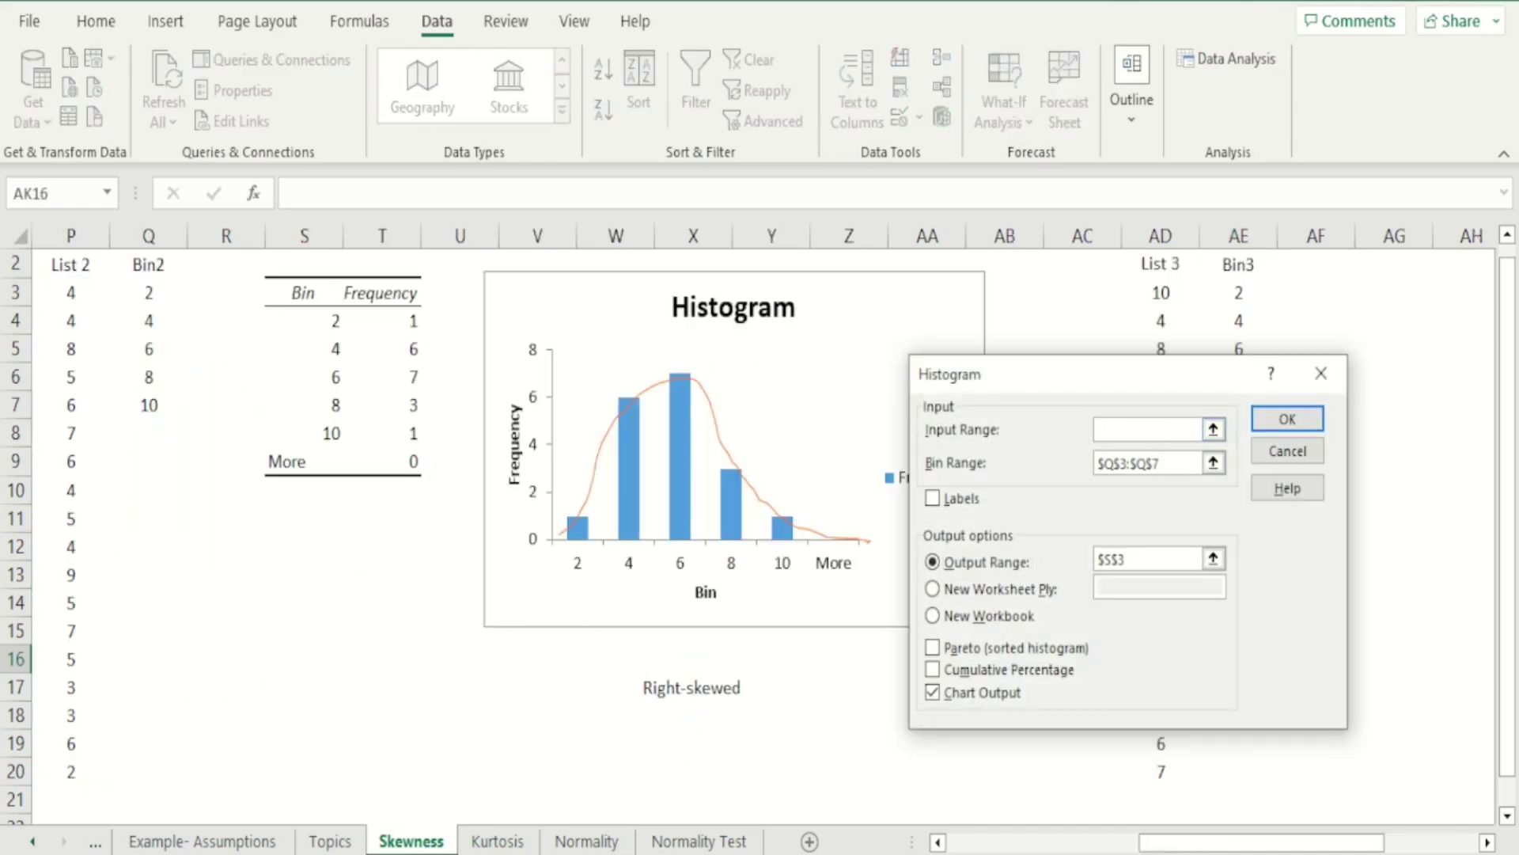
{"action": "left_click_drag", "start_coordinate": [1262, 842], "coordinate": [1349, 842]}
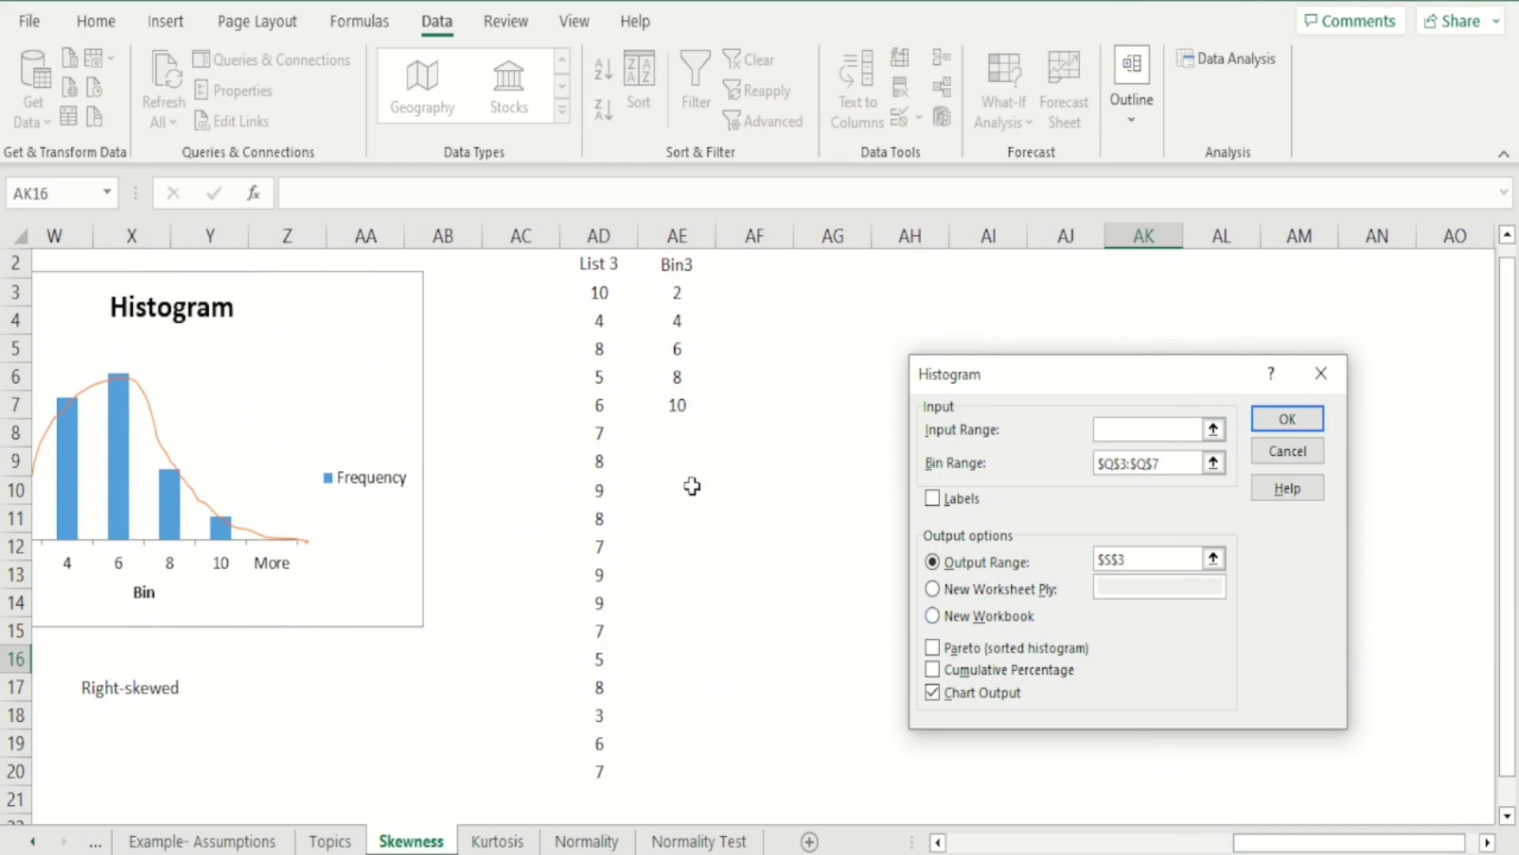
{"action": "left_click_drag", "start_coordinate": [599, 292], "coordinate": [599, 771]}
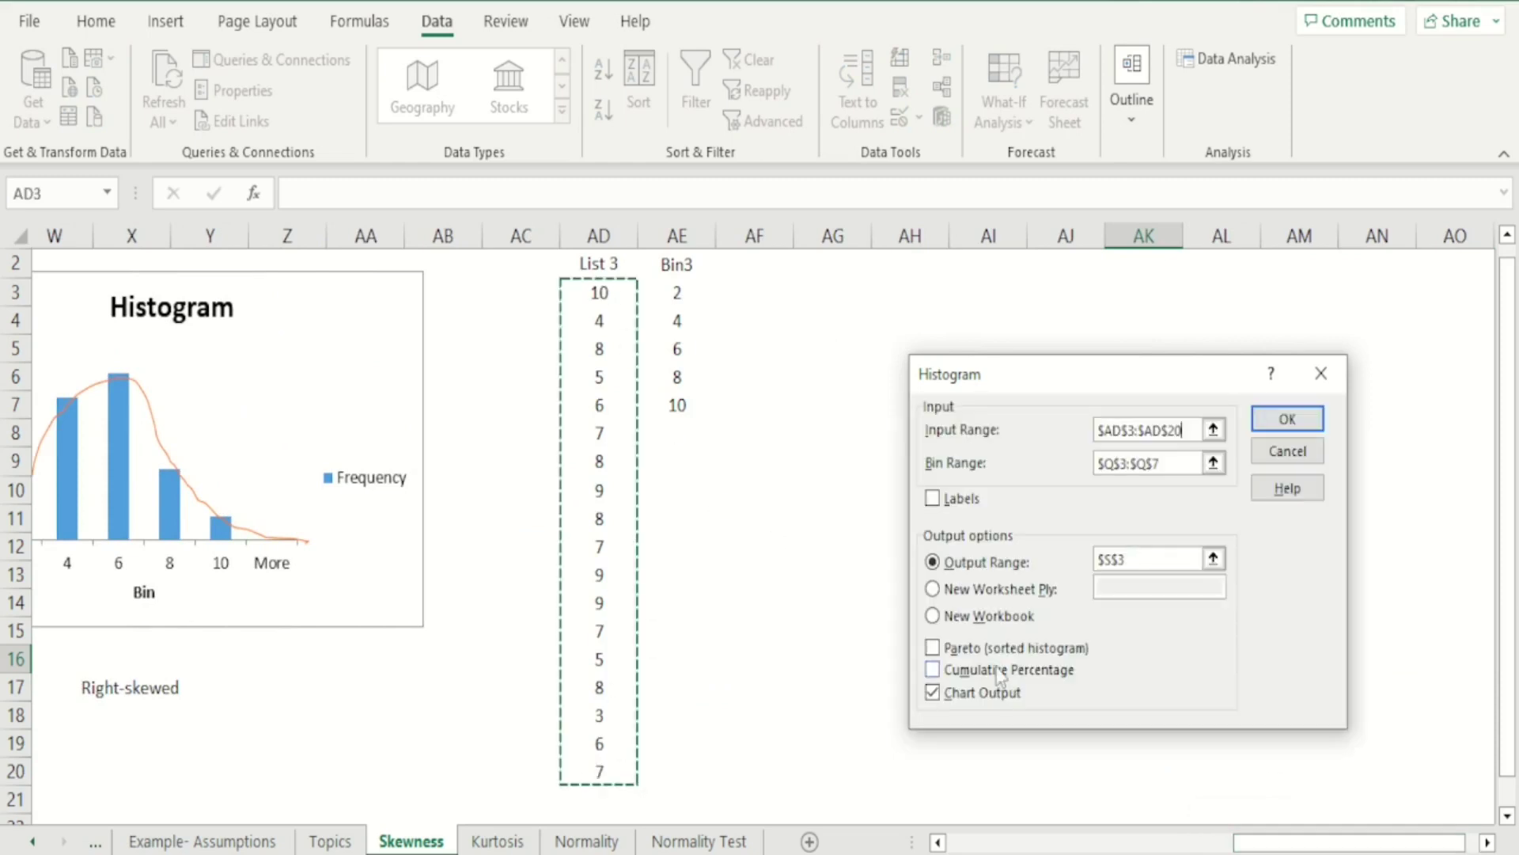
Set the bin range to $AE$3:$AE$7 and the output range to $AG$3, and generate the List 3 histogram with chart output.
{"action": "left_click_drag", "start_coordinate": [1185, 461], "coordinate": [1052, 456]}
{"action": "key", "text": "BackSpace"}
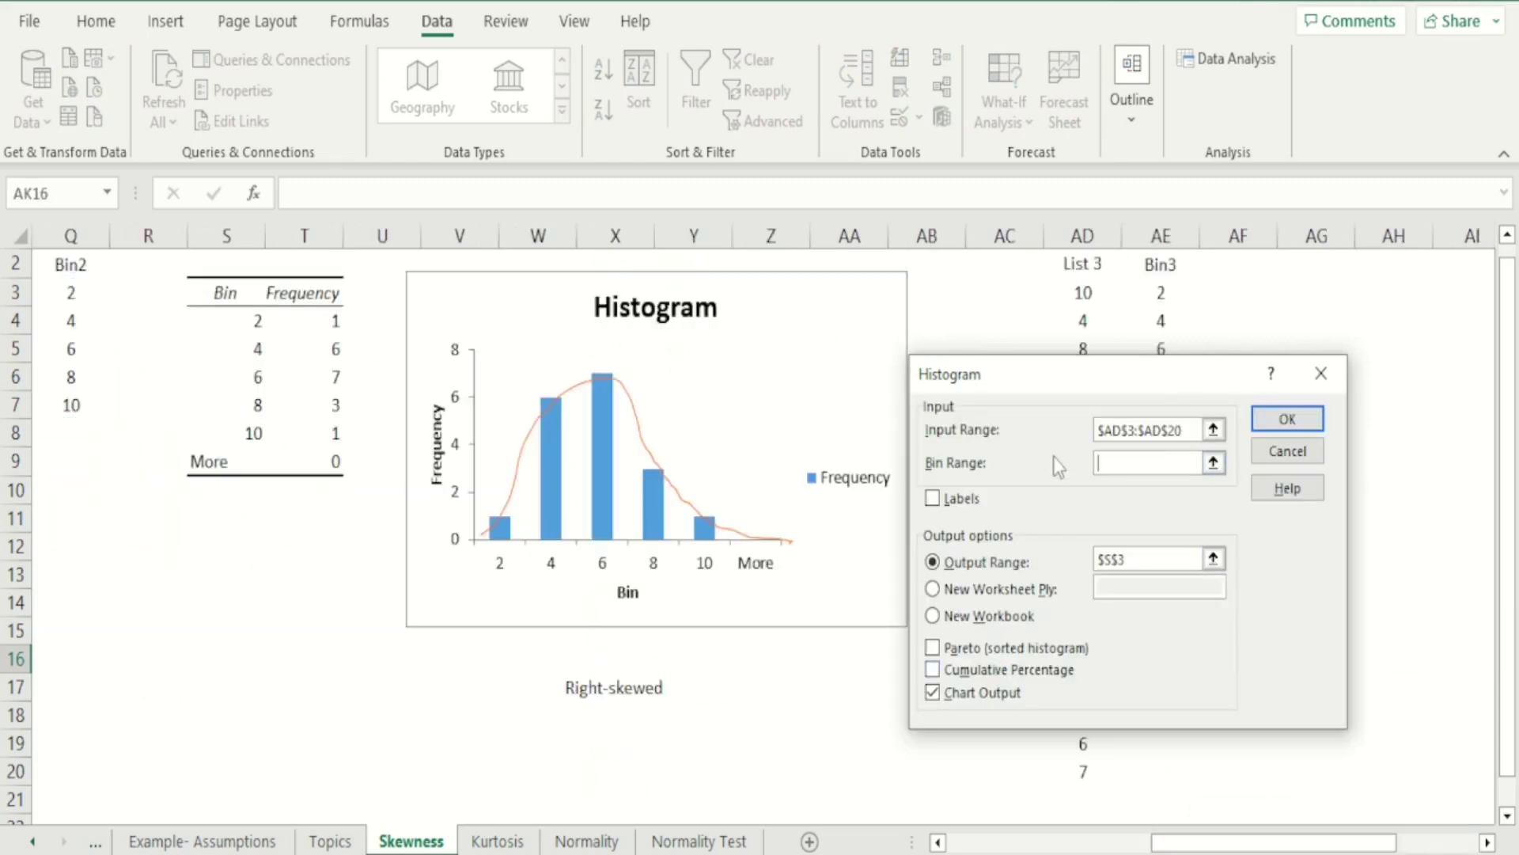
{"action": "left_click_drag", "start_coordinate": [1266, 842], "coordinate": [1349, 842]}
{"action": "left_click_drag", "start_coordinate": [679, 295], "coordinate": [677, 405]}
{"action": "left_click", "coordinate": [1135, 560]}
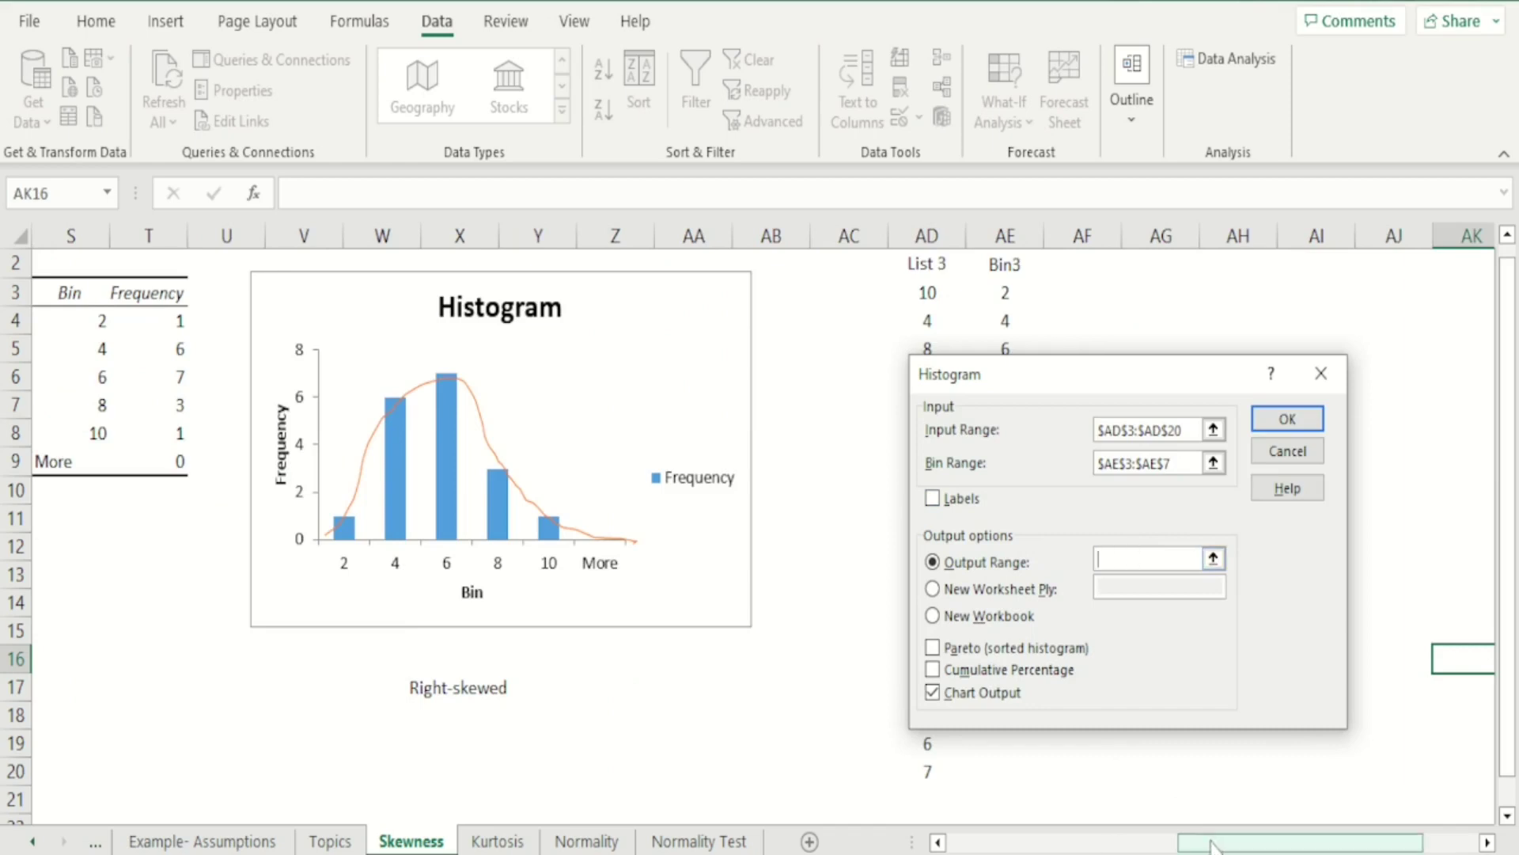
{"action": "left_click_drag", "start_coordinate": [1223, 841], "coordinate": [1342, 849]}
{"action": "left_click", "coordinate": [833, 291]}
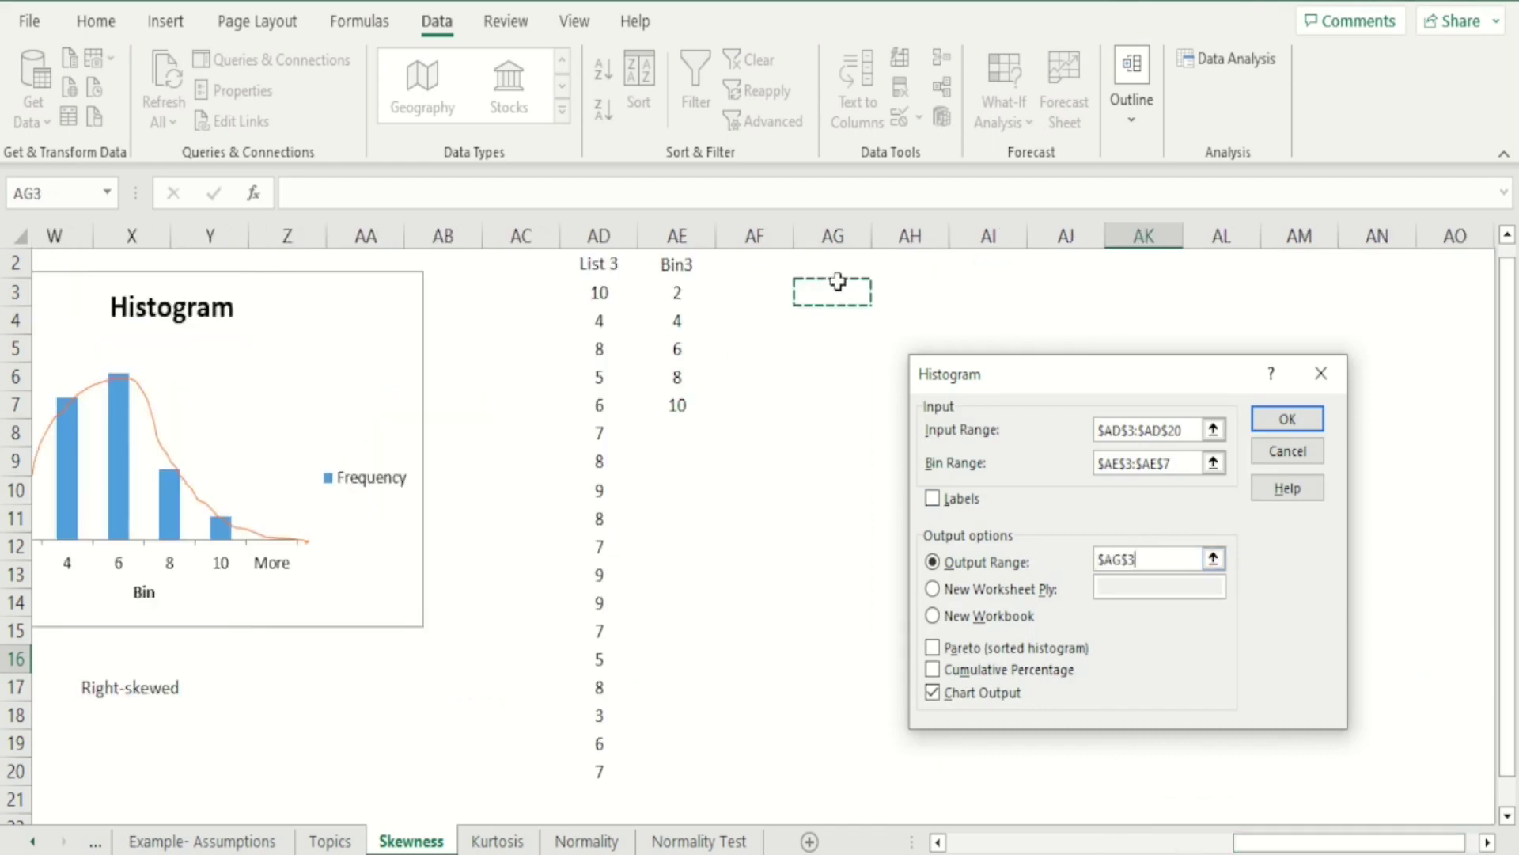
{"action": "left_click", "coordinate": [1290, 418]}
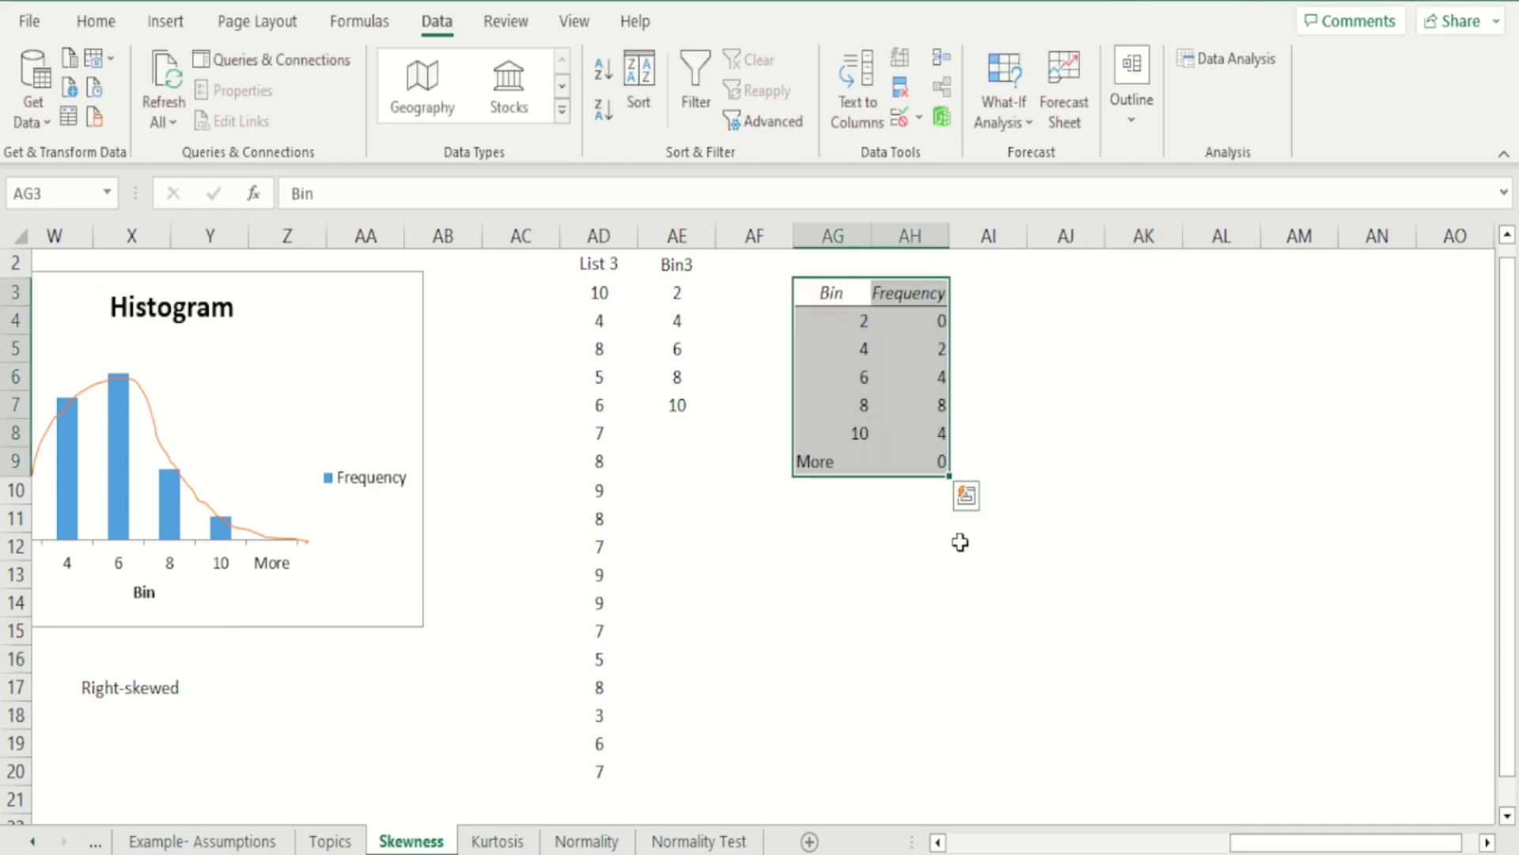
Make the List 3 histogram chart taller and move it from over the List 2 data to columns AJ:AO, beside its frequency table.
{"action": "left_click_drag", "start_coordinate": [1253, 845], "coordinate": [1005, 847]}
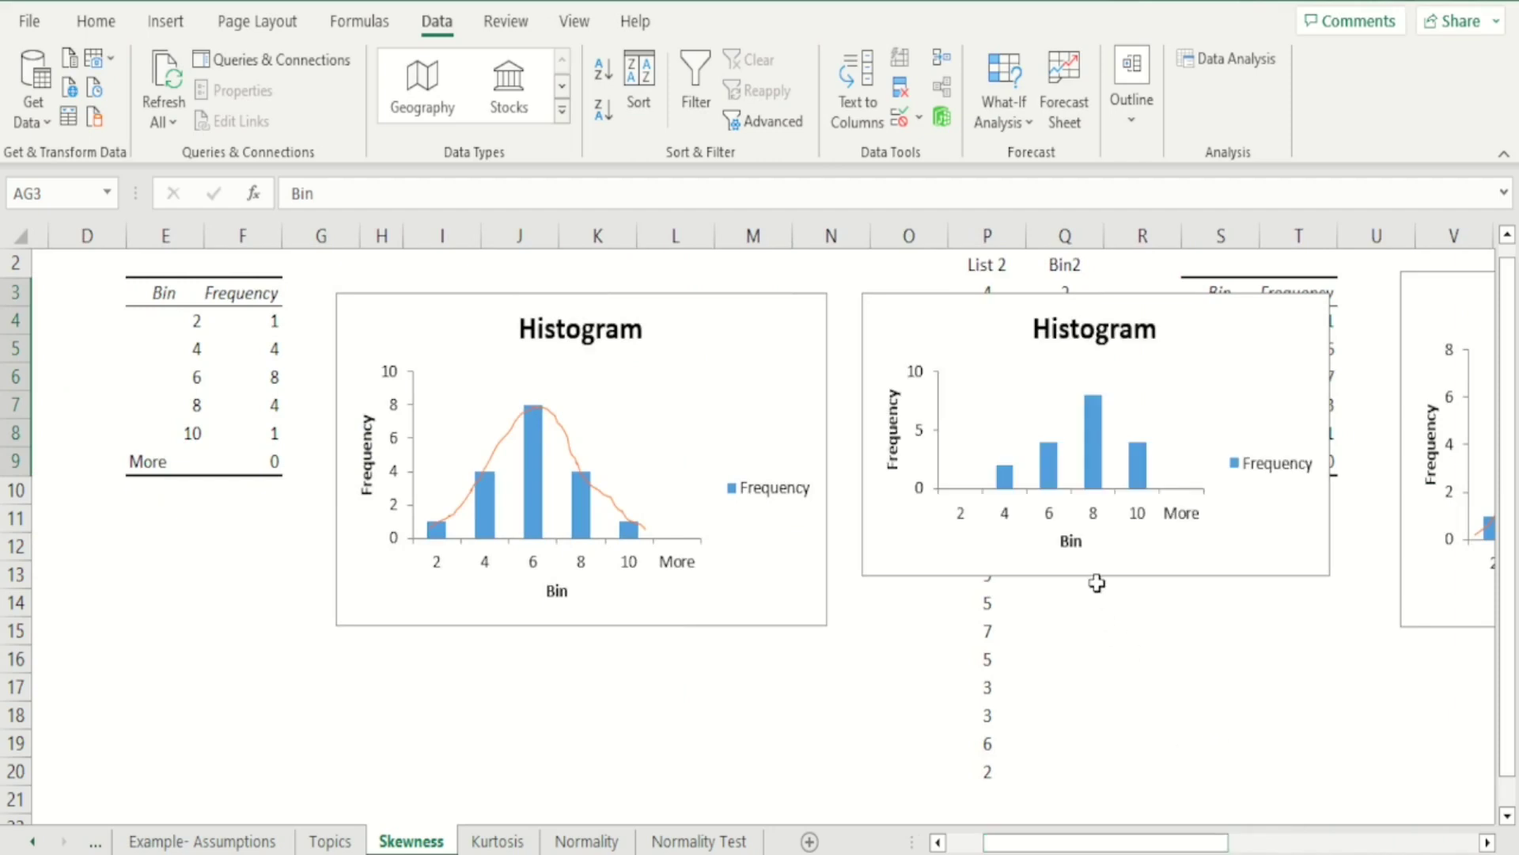
{"action": "left_click_drag", "start_coordinate": [1097, 580], "coordinate": [1272, 712]}
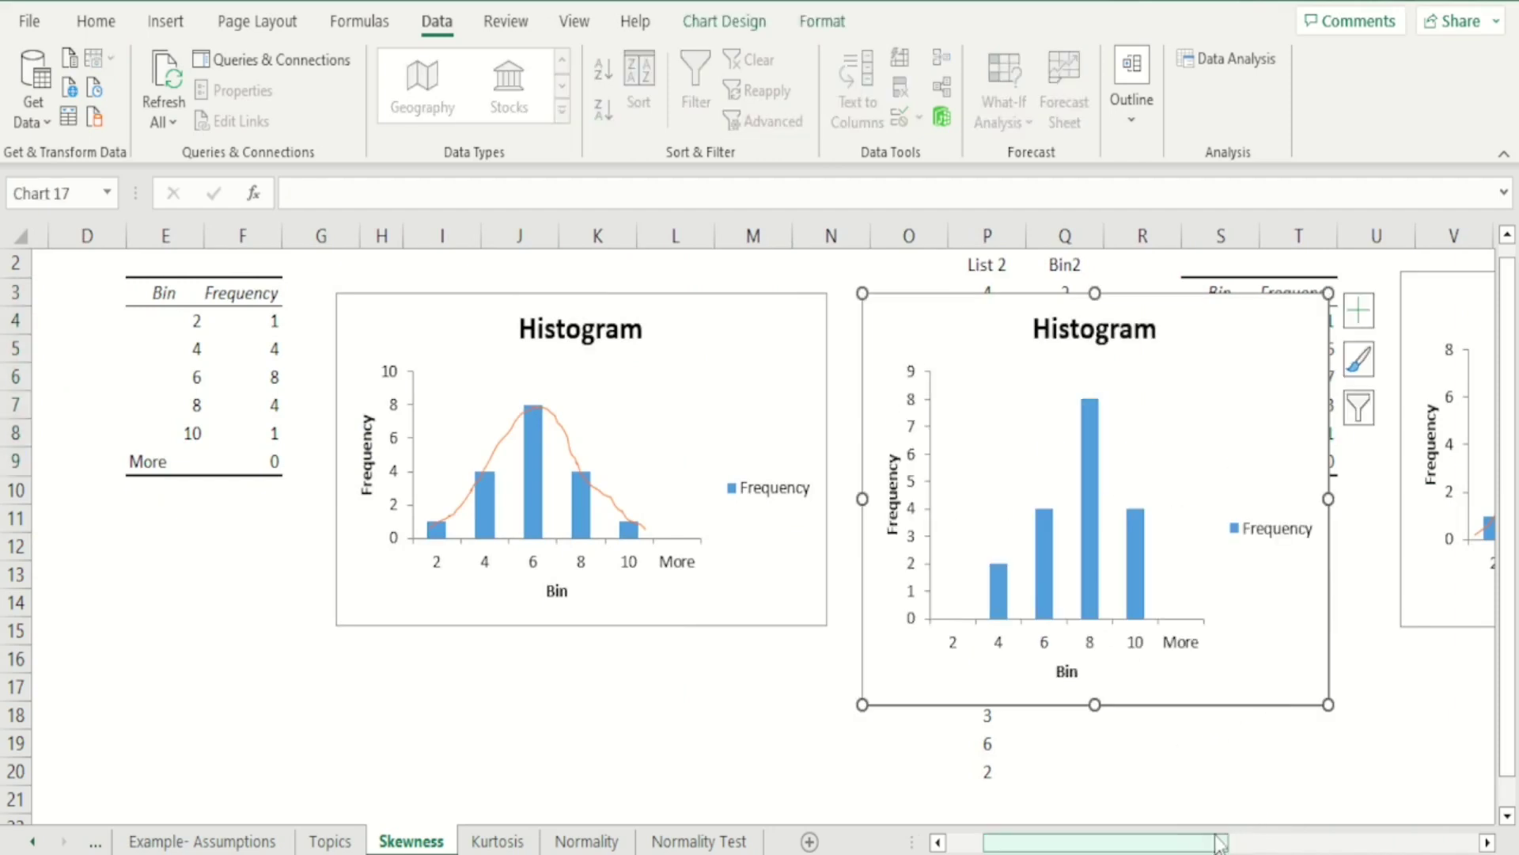
{"action": "left_click_drag", "start_coordinate": [1208, 843], "coordinate": [1388, 844]}
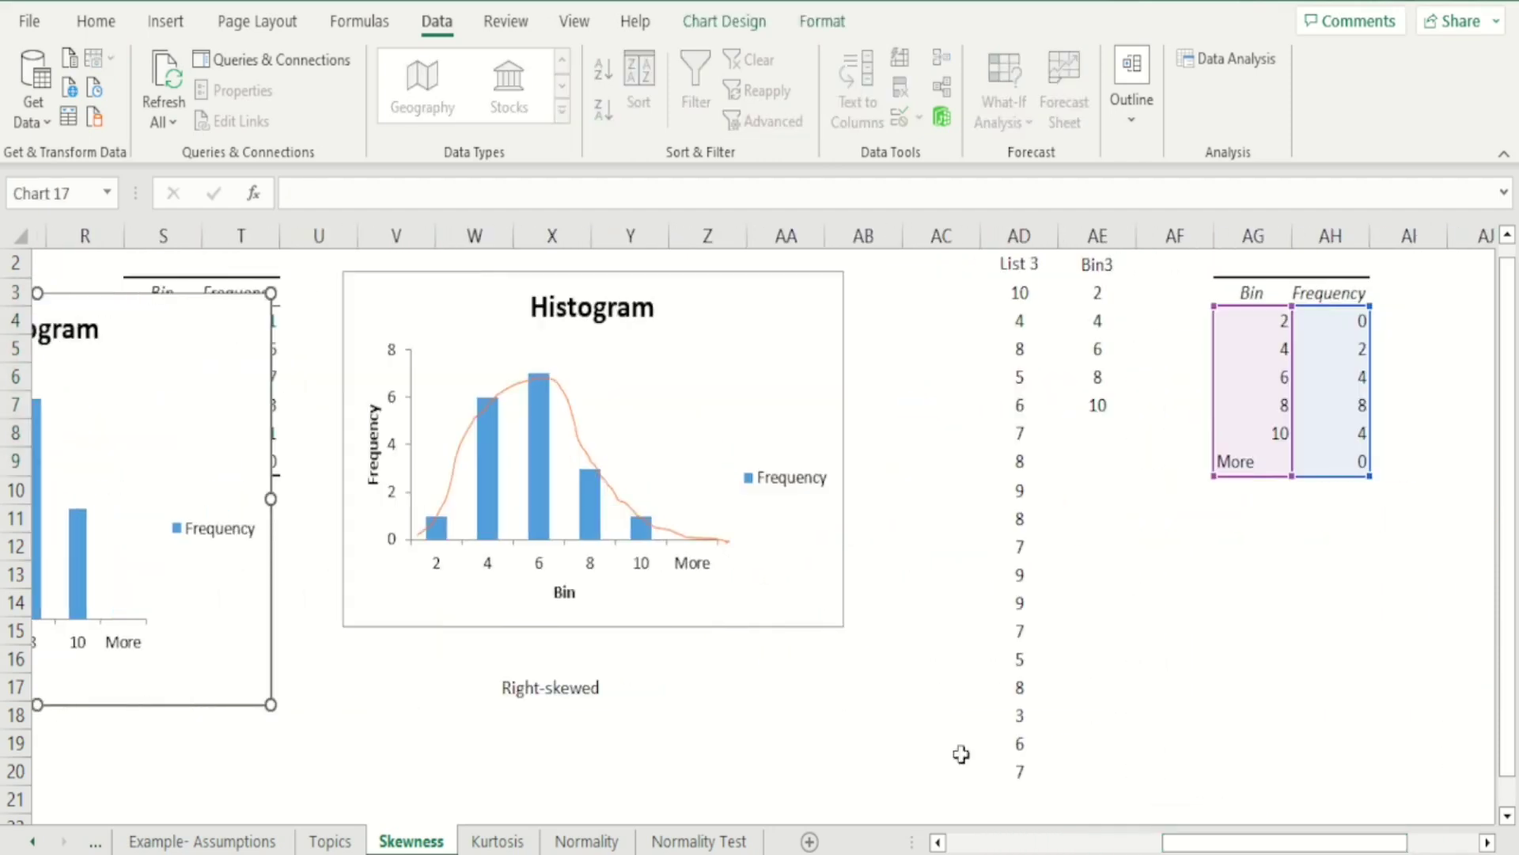
{"action": "left_click_drag", "start_coordinate": [271, 627], "coordinate": [1413, 612]}
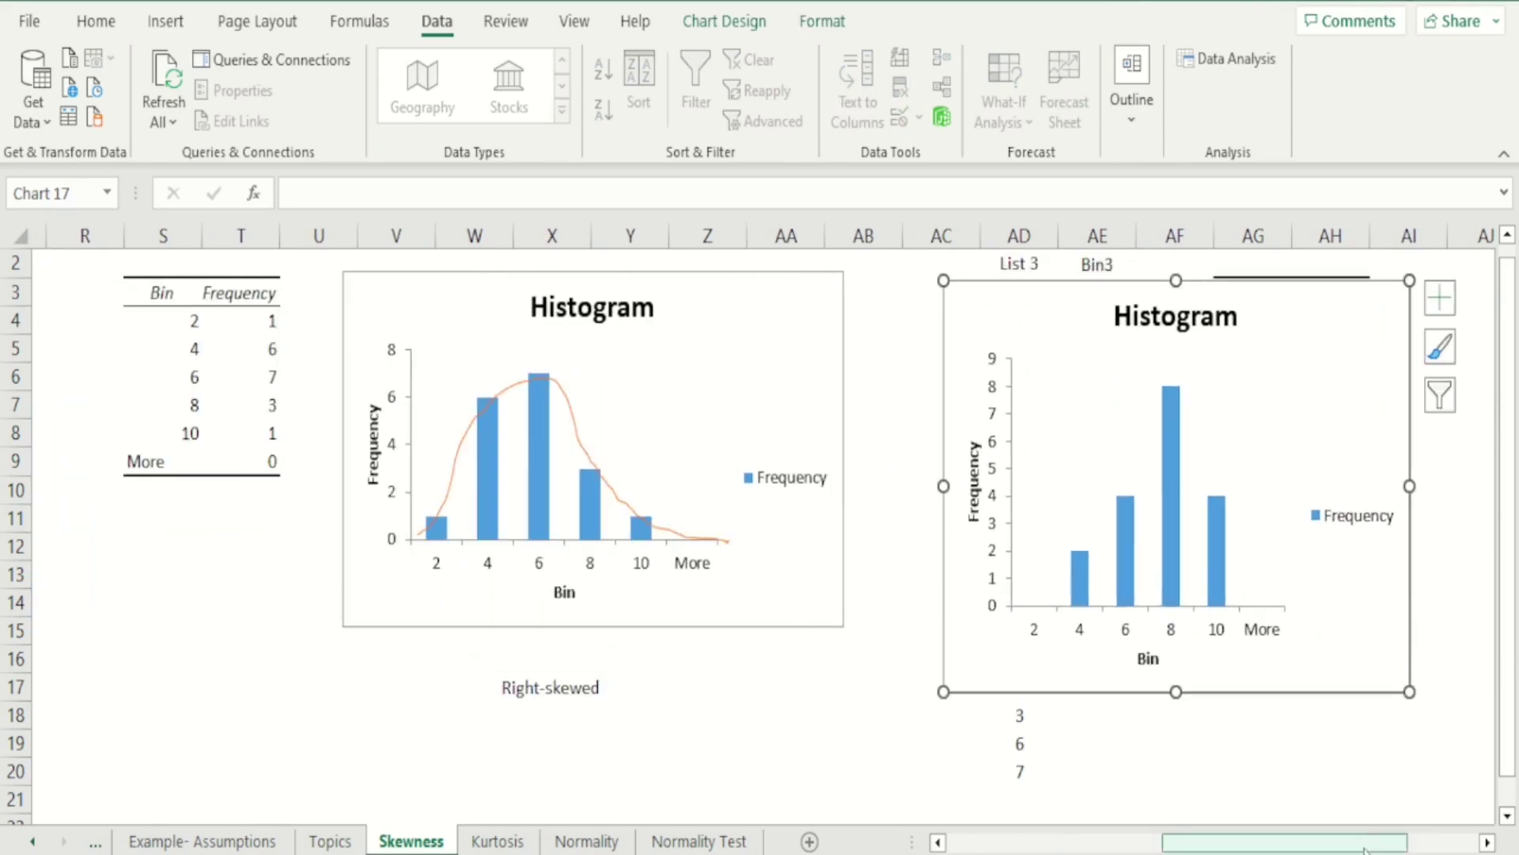
{"action": "left_click_drag", "start_coordinate": [1405, 843], "coordinate": [1479, 846]}
{"action": "left_click", "coordinate": [1488, 843]}
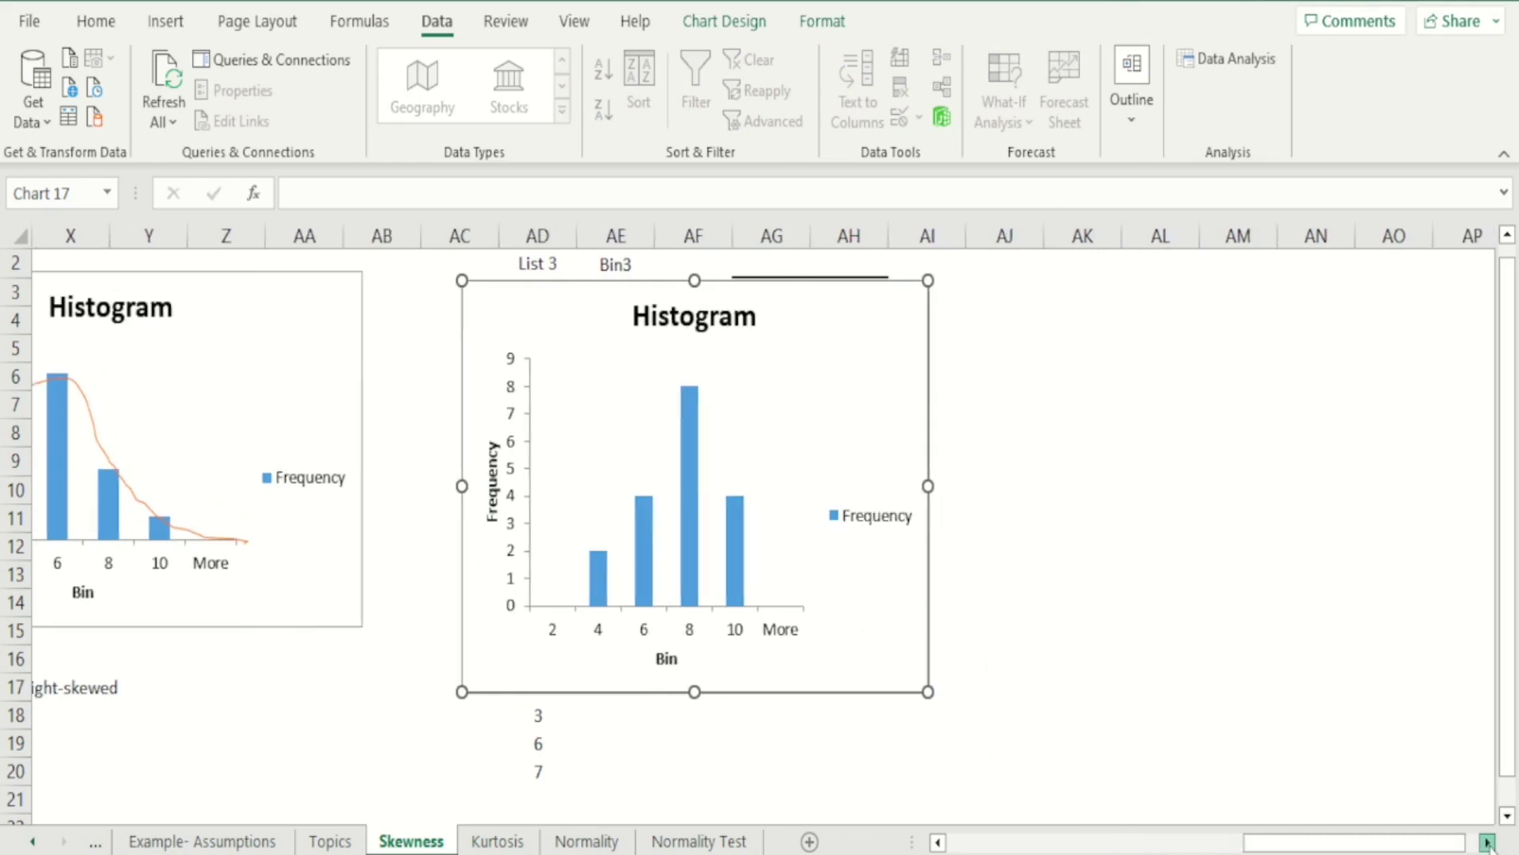
{"action": "left_click", "coordinate": [1488, 844]}
{"action": "left_click", "coordinate": [1488, 844]}
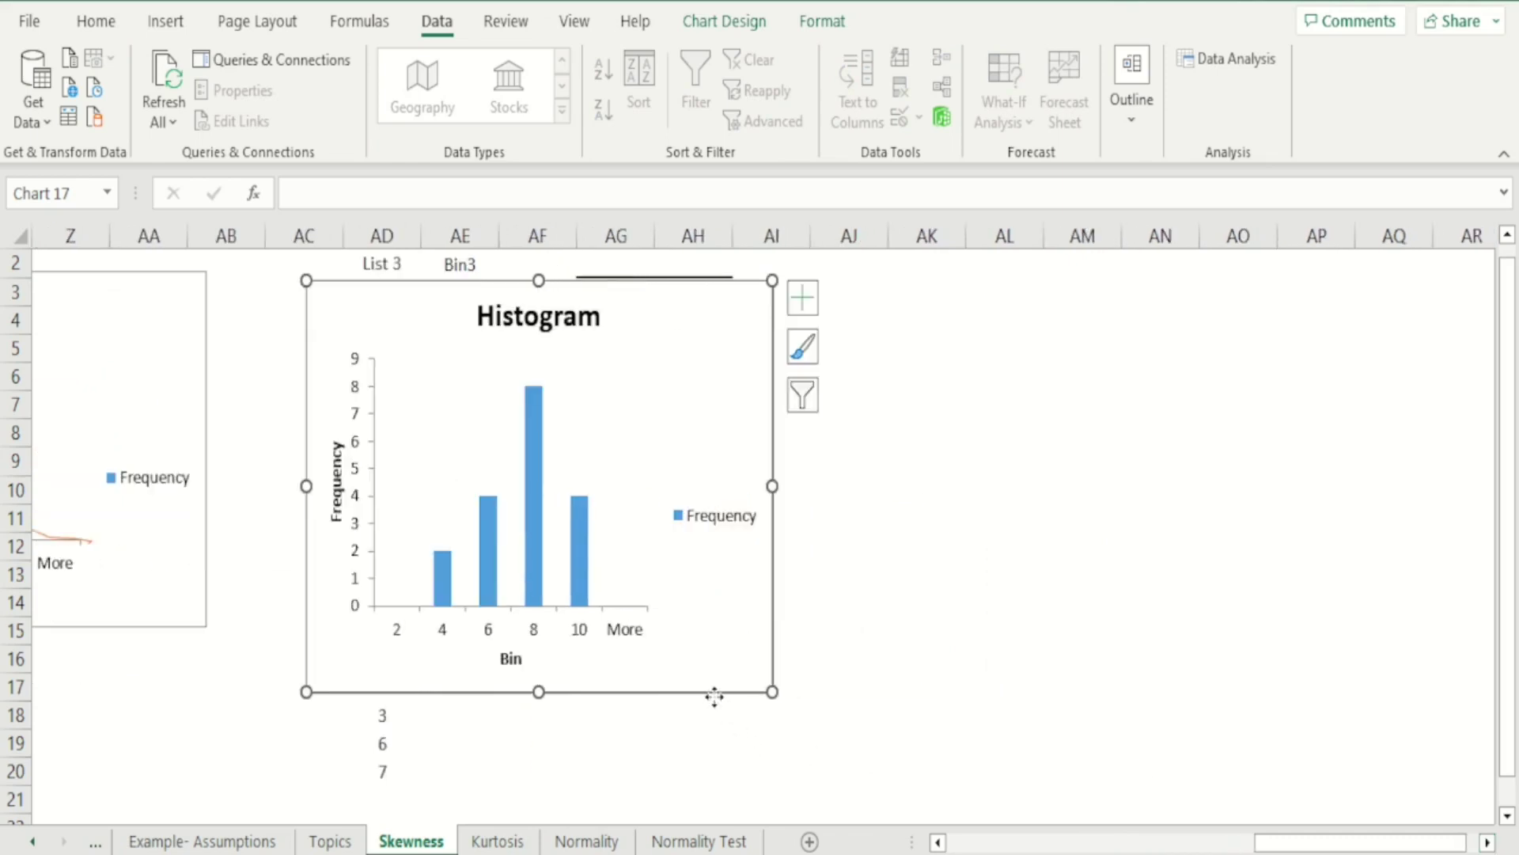
{"action": "left_click_drag", "start_coordinate": [712, 691], "coordinate": [1226, 701]}
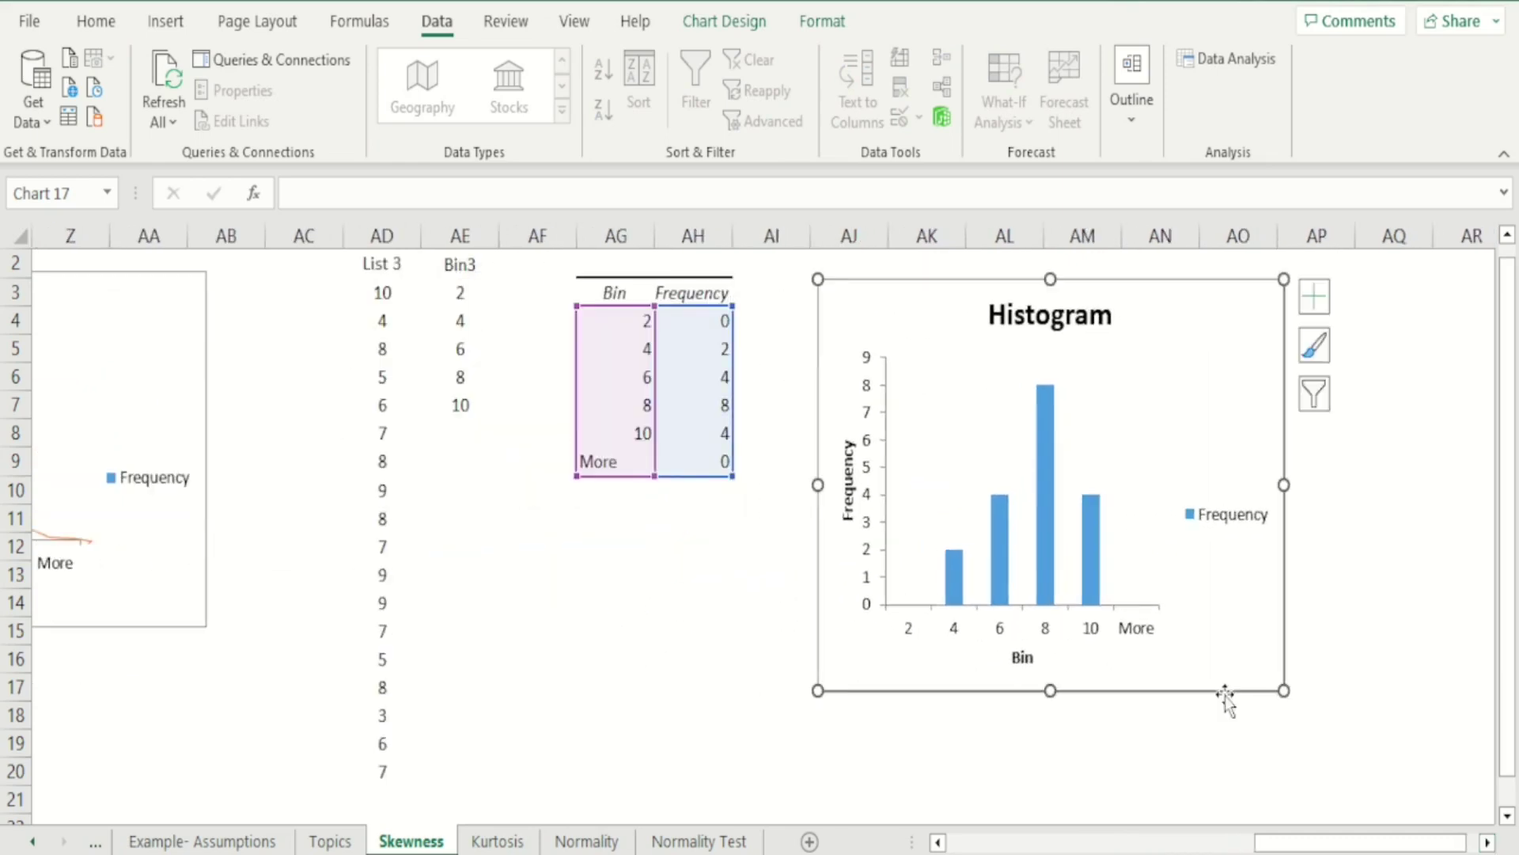
Reduce the height of the List 3 histogram so that it ends in row 15, and deselect it.
{"action": "left_click_drag", "start_coordinate": [1051, 691], "coordinate": [1046, 607]}
{"action": "left_click", "coordinate": [1327, 628]}
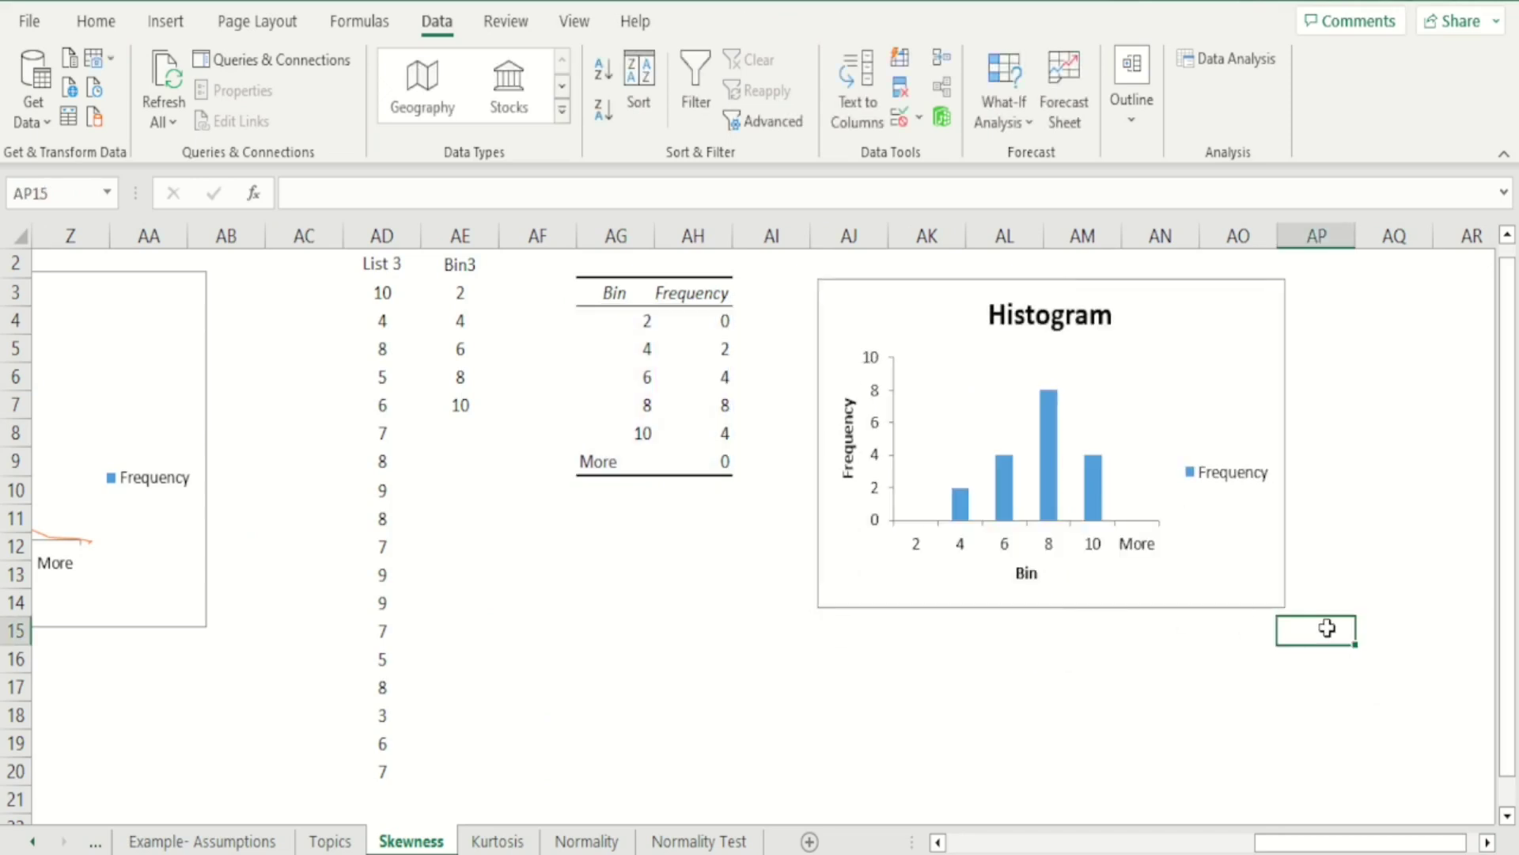
{"action": "left_click", "coordinate": [1147, 608]}
{"action": "left_click_drag", "start_coordinate": [1050, 606], "coordinate": [1053, 638]}
{"action": "left_click", "coordinate": [1097, 698]}
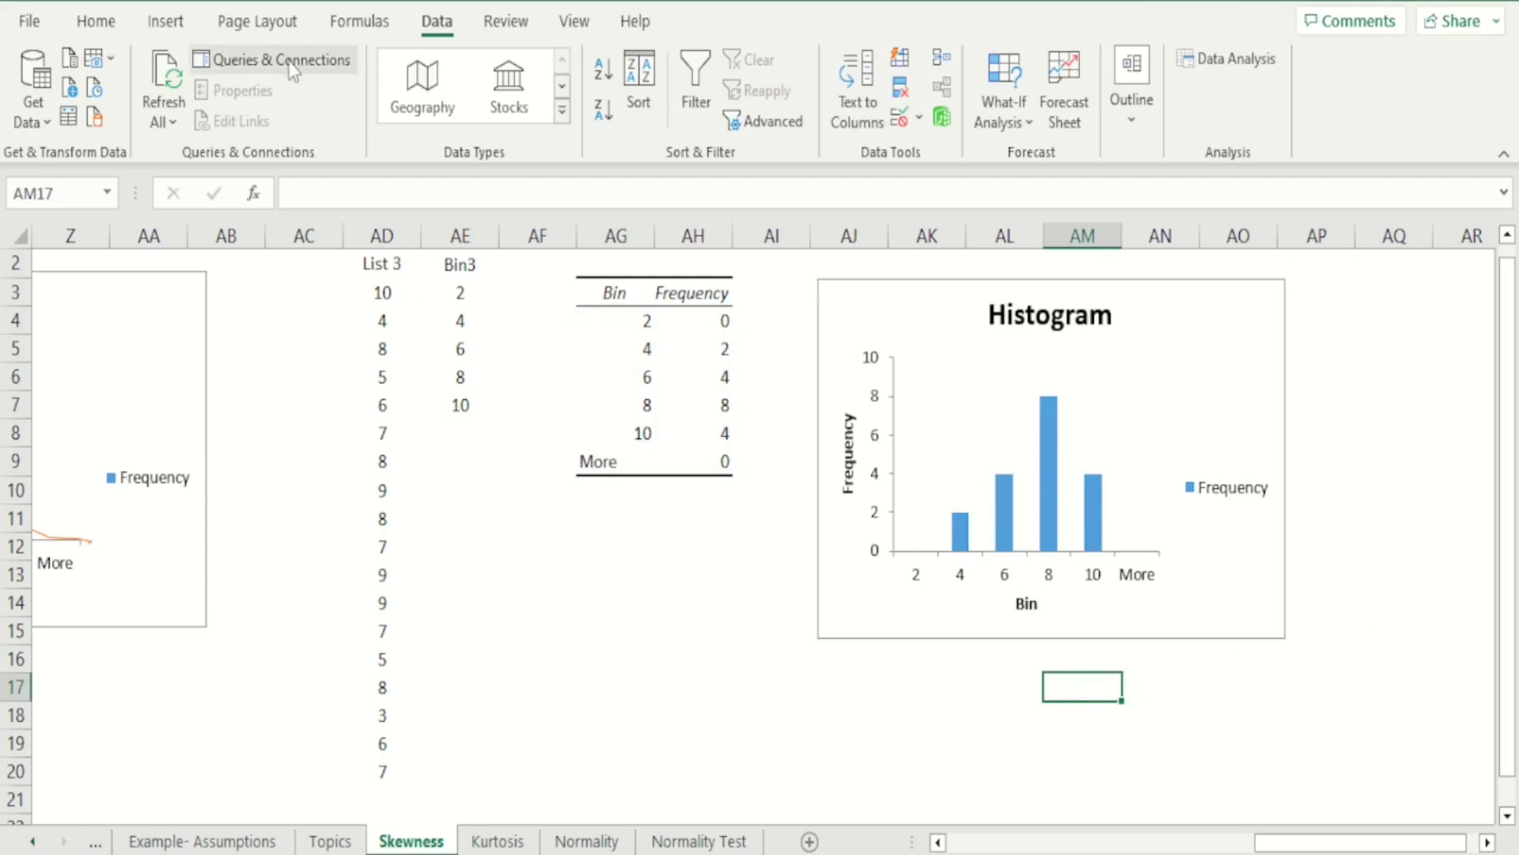
Draw a freeform curve about 4.7 cm wide and 3 cm high over the List 3 bars, tailing off toward bin 2.
{"action": "left_click", "coordinate": [164, 21]}
{"action": "left_click", "coordinate": [272, 104]}
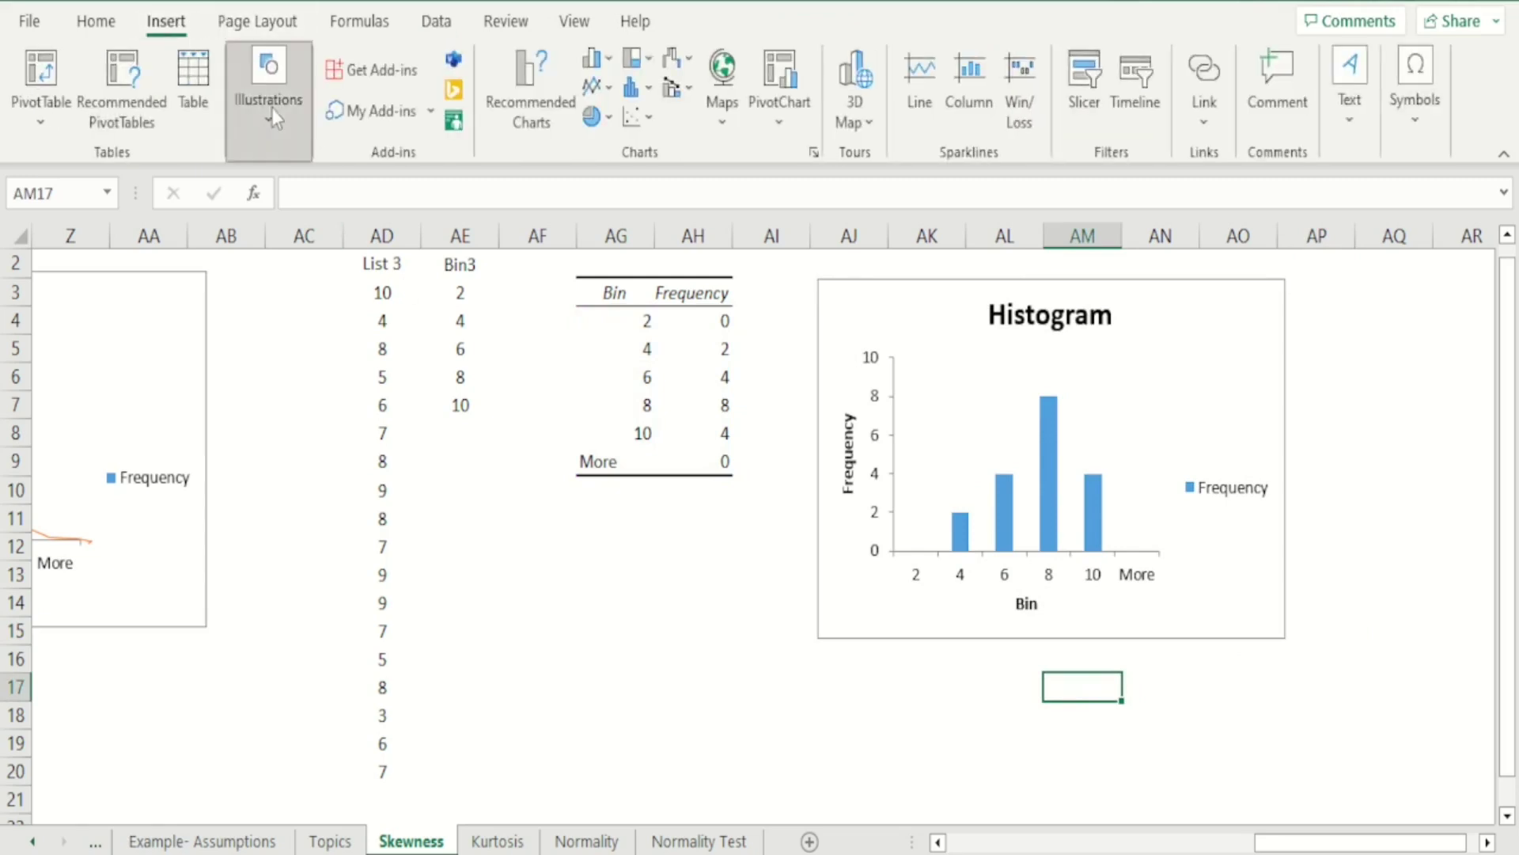
{"action": "left_click", "coordinate": [309, 227]}
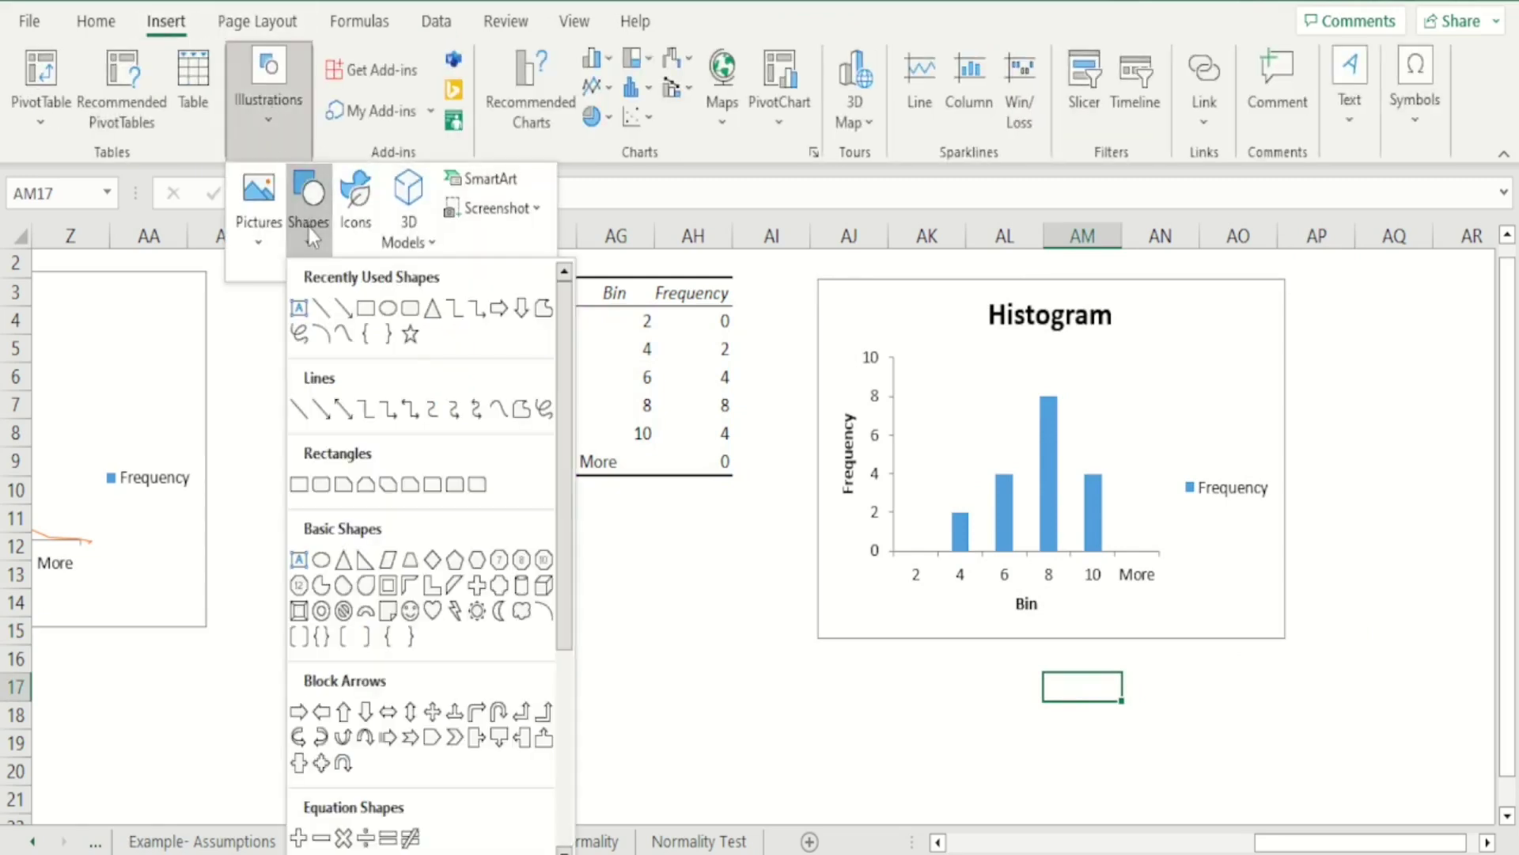
{"action": "left_click", "coordinate": [545, 308]}
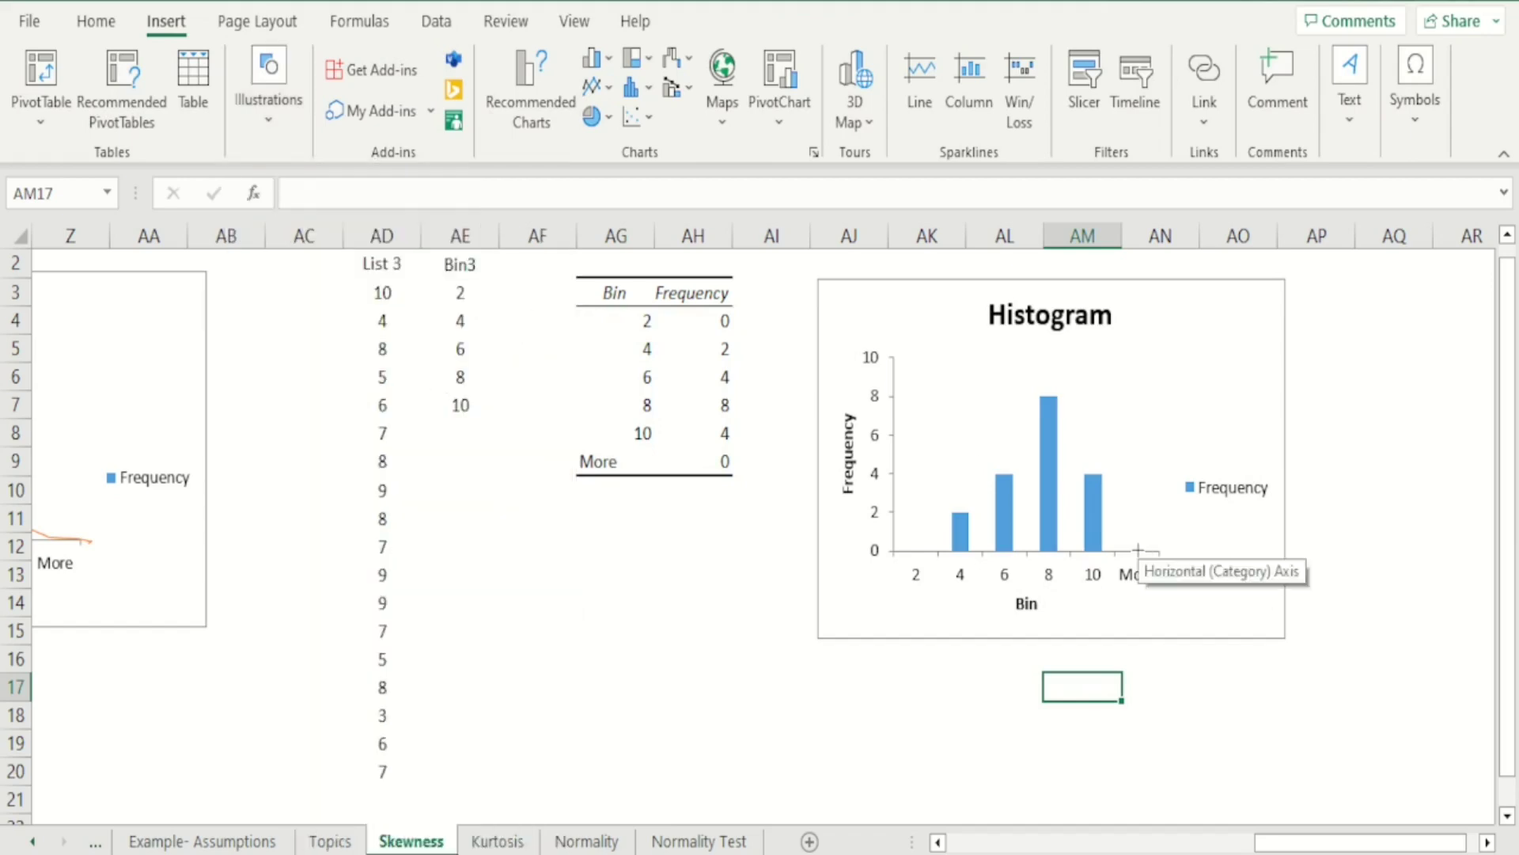
{"action": "mouse_move", "coordinate": [1114, 524]}
{"action": "left_mouse_down"}
{"action": "mouse_move", "coordinate": [1078, 425]}
{"action": "mouse_move", "coordinate": [1048, 400]}
{"action": "mouse_move", "coordinate": [1011, 441]}
{"action": "mouse_move", "coordinate": [999, 489]}
{"action": "mouse_move", "coordinate": [922, 548]}
{"action": "left_mouse_up"}
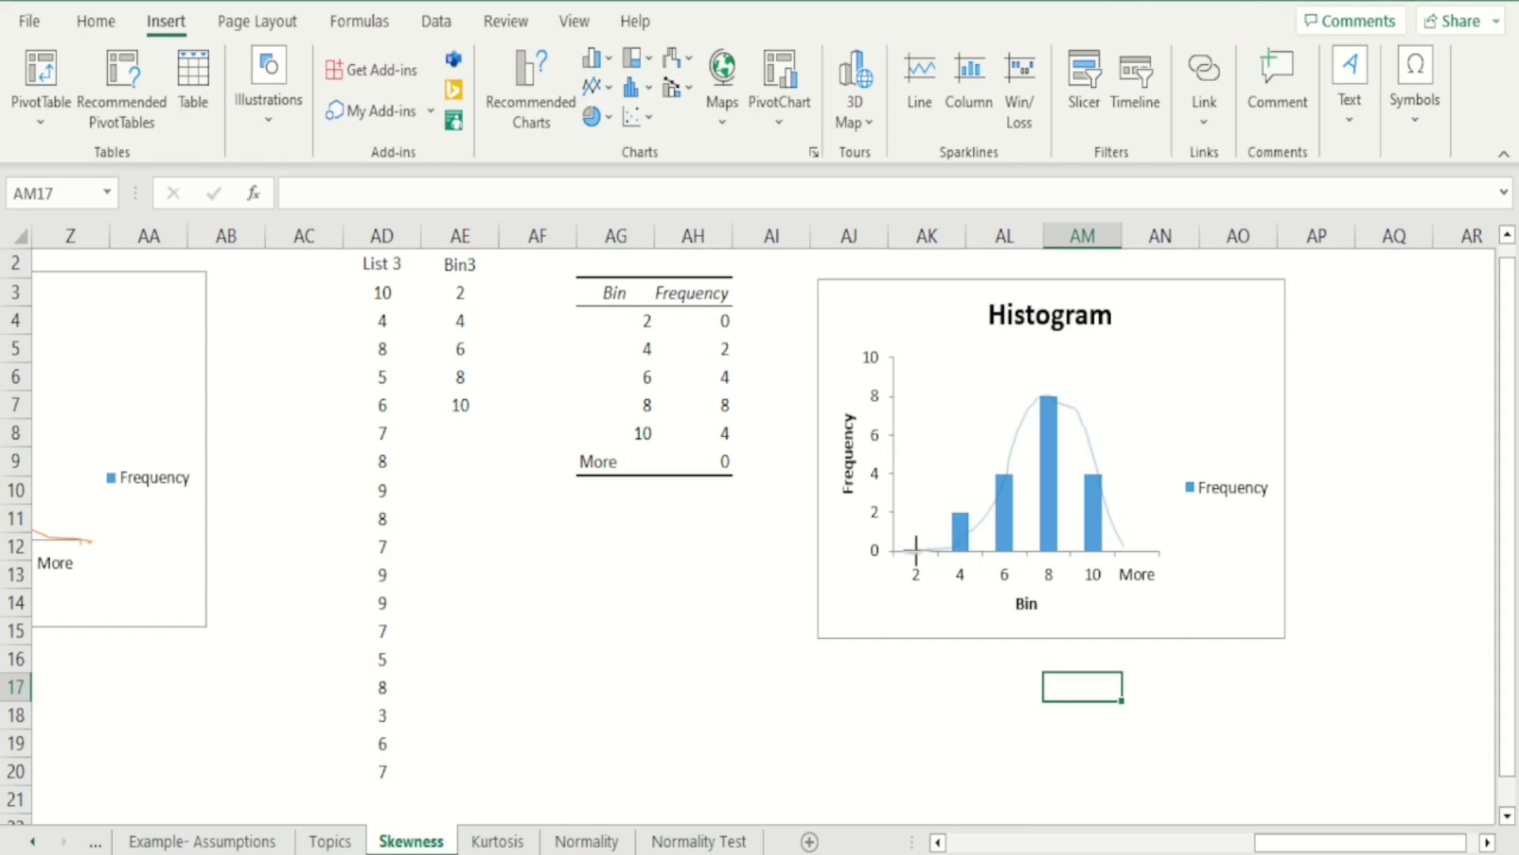
{"action": "double_click", "coordinate": [916, 548]}
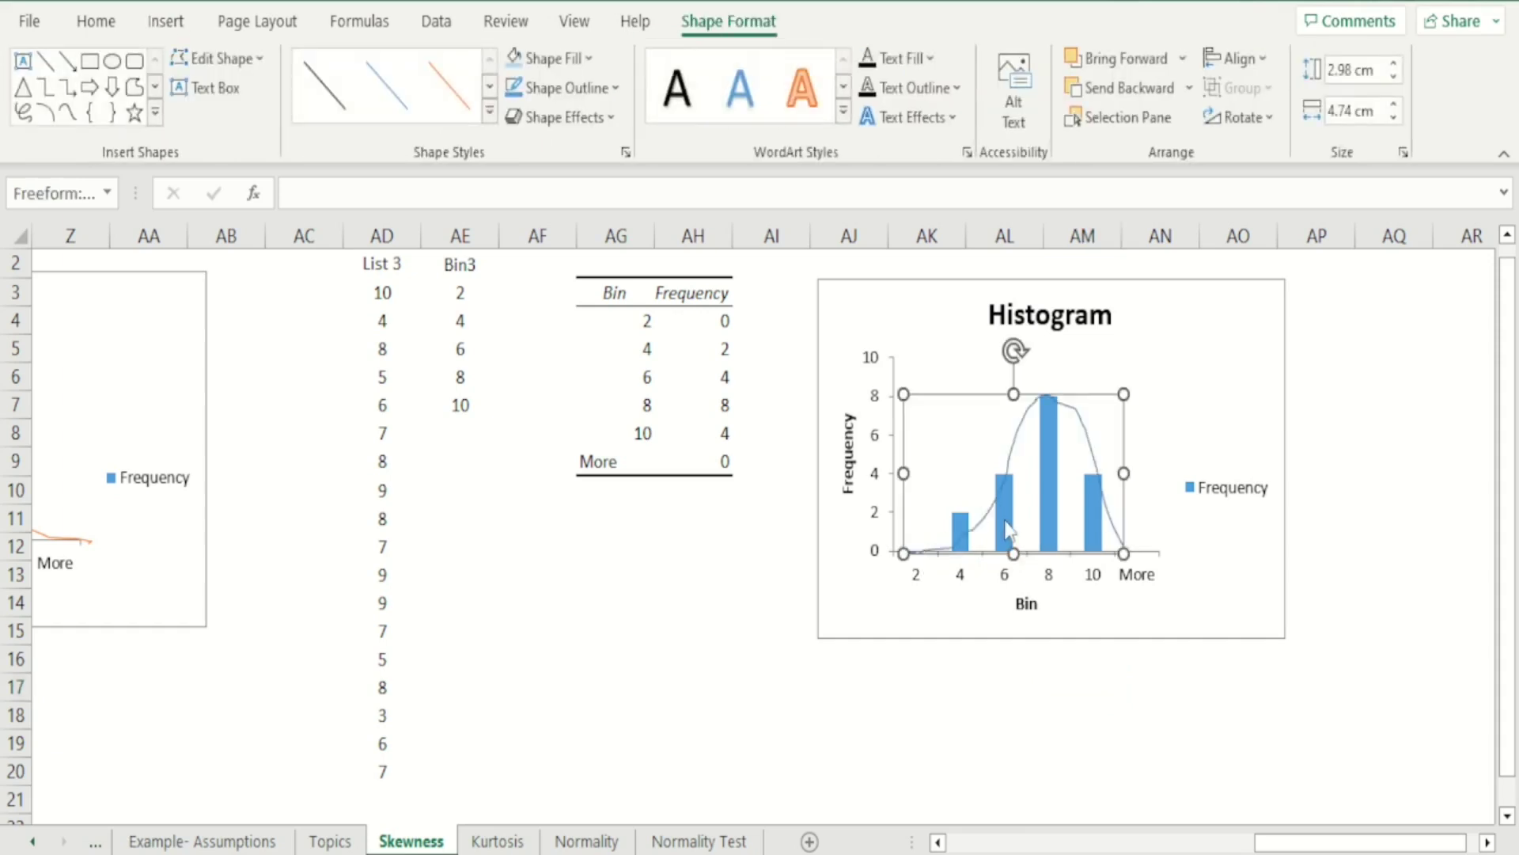
{"action": "left_click", "coordinate": [1258, 768]}
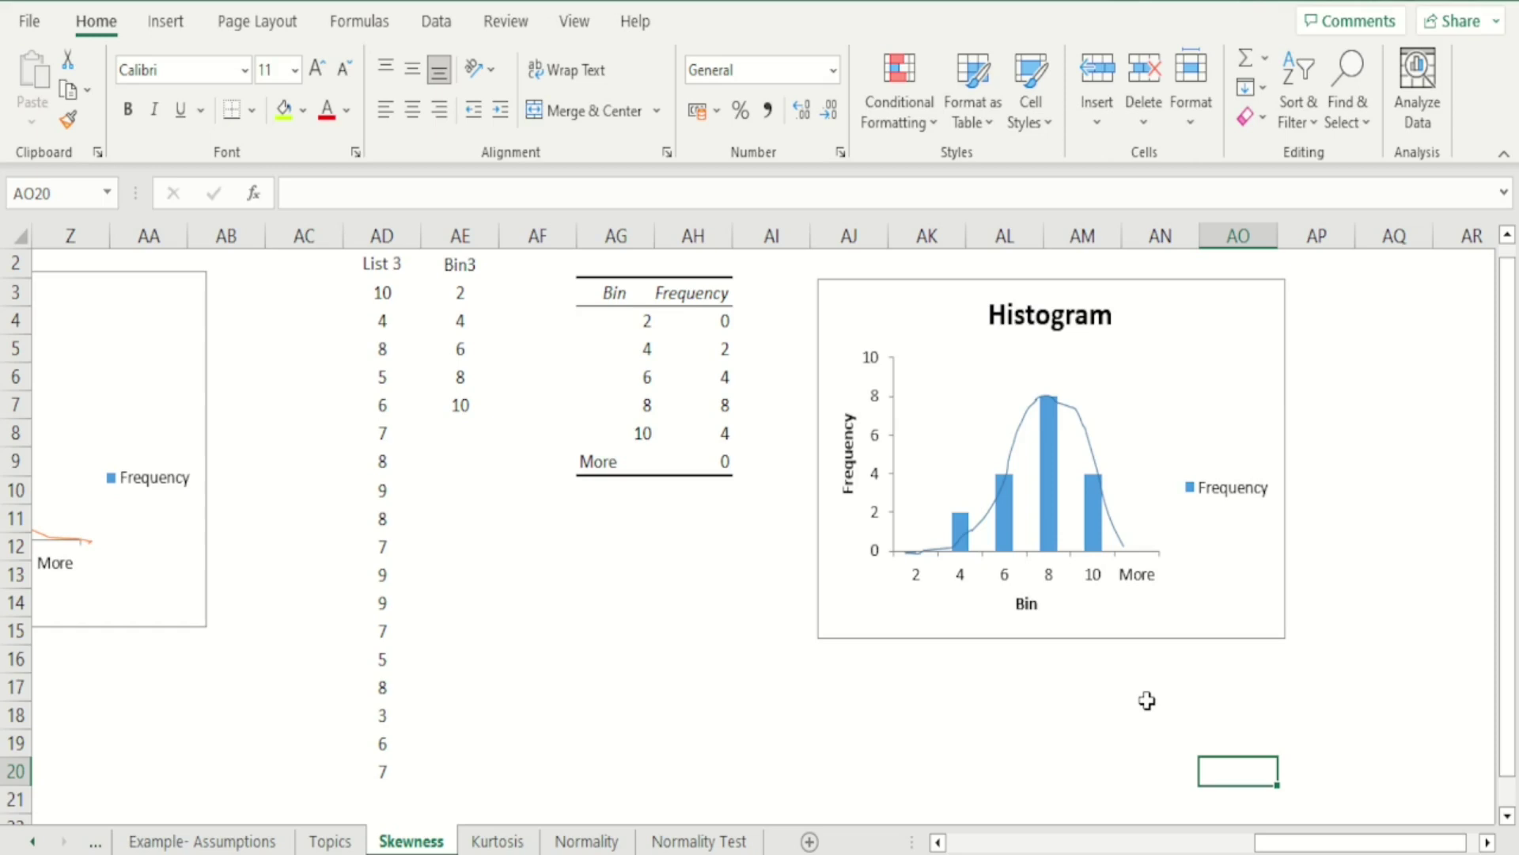
Go back to the List 1 histogram and examine the shape of its distribution curve.
{"action": "key", "text": "Left"}
{"action": "key", "text": "Left"}
{"action": "key", "text": "Left"}
{"action": "key", "text": "Left"}
{"action": "key", "text": "Left"}
{"action": "key", "text": "Left"}
{"action": "key", "text": "Left"}
{"action": "key", "text": "Left"}
{"action": "key", "text": "Left"}
{"action": "key", "text": "Left"}
{"action": "key", "text": "Left"}
{"action": "key", "text": "Left"}
{"action": "key", "text": "Left"}
{"action": "key", "text": "Left"}
{"action": "key", "text": "Left"}
{"action": "key", "text": "Left"}
{"action": "key", "text": "Left"}
{"action": "key", "text": "Left"}
{"action": "key", "text": "Left"}
{"action": "key", "text": "Left"}
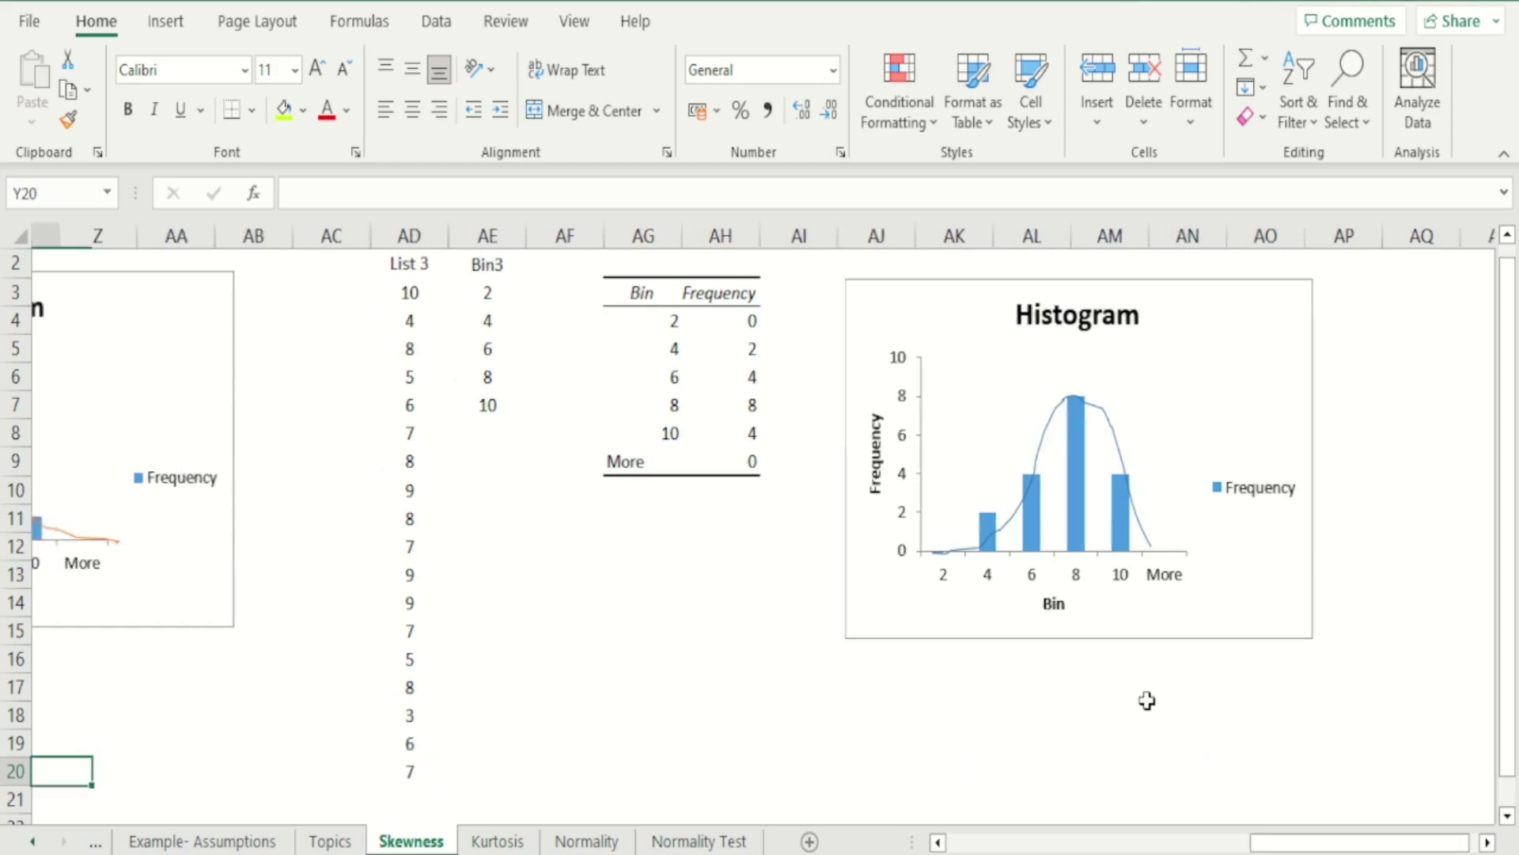
{"action": "key", "text": "Left"}
{"action": "key", "text": "Left"}
{"action": "key", "text": "Left"}
{"action": "key", "text": "Left"}
{"action": "key", "text": "Left"}
{"action": "key", "text": "Left"}
{"action": "key", "text": "Left"}
{"action": "key", "text": "Left"}
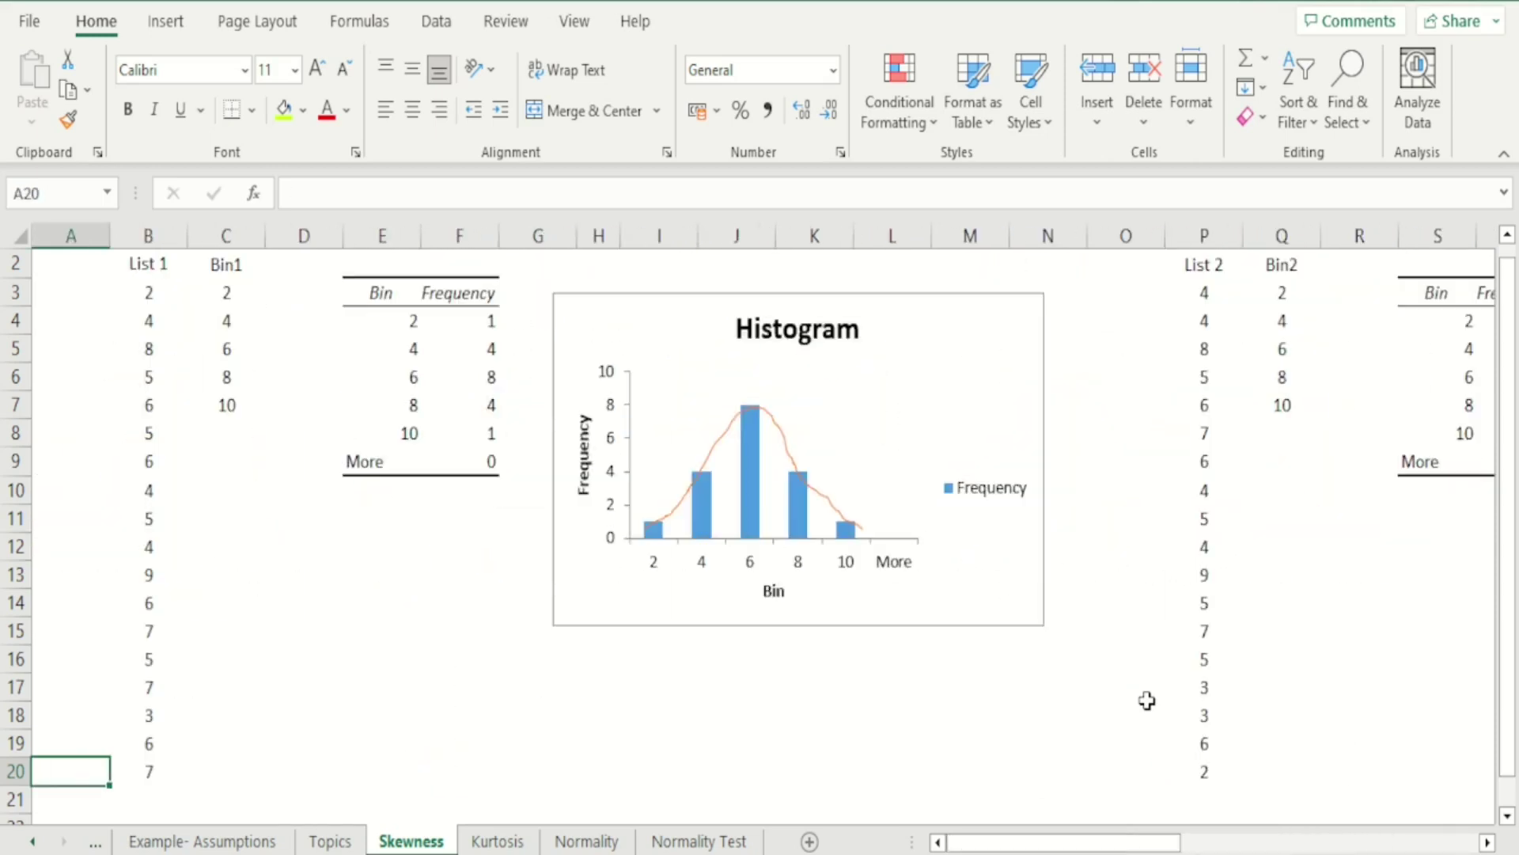
{"action": "key", "text": "Right"}
{"action": "key", "text": "Right"}
{"action": "key", "text": "Right"}
{"action": "key", "text": "Right"}
{"action": "key", "text": "Right"}
{"action": "key", "text": "Right"}
{"action": "key", "text": "Right"}
{"action": "key", "text": "Right"}
{"action": "key", "text": "Right"}
{"action": "key", "text": "Right"}
{"action": "key", "text": "Right"}
{"action": "key", "text": "Right"}
{"action": "key", "text": "Right"}
{"action": "key", "text": "Up"}
{"action": "key", "text": "Up"}
{"action": "key", "text": "Left"}
{"action": "key", "text": "Left"}
{"action": "key", "text": "Left"}
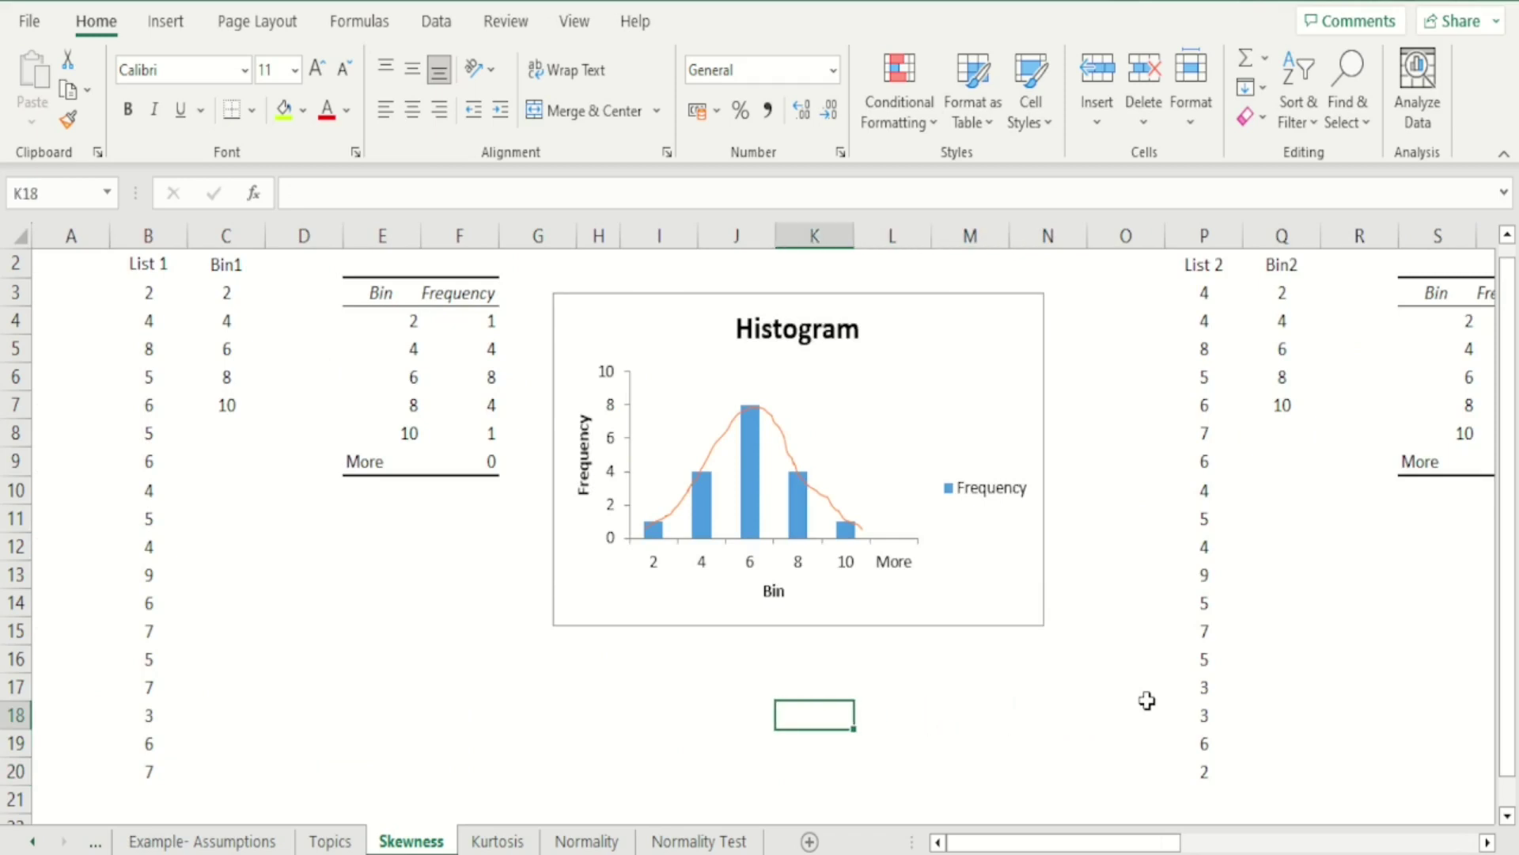
{"action": "key", "text": "Up"}
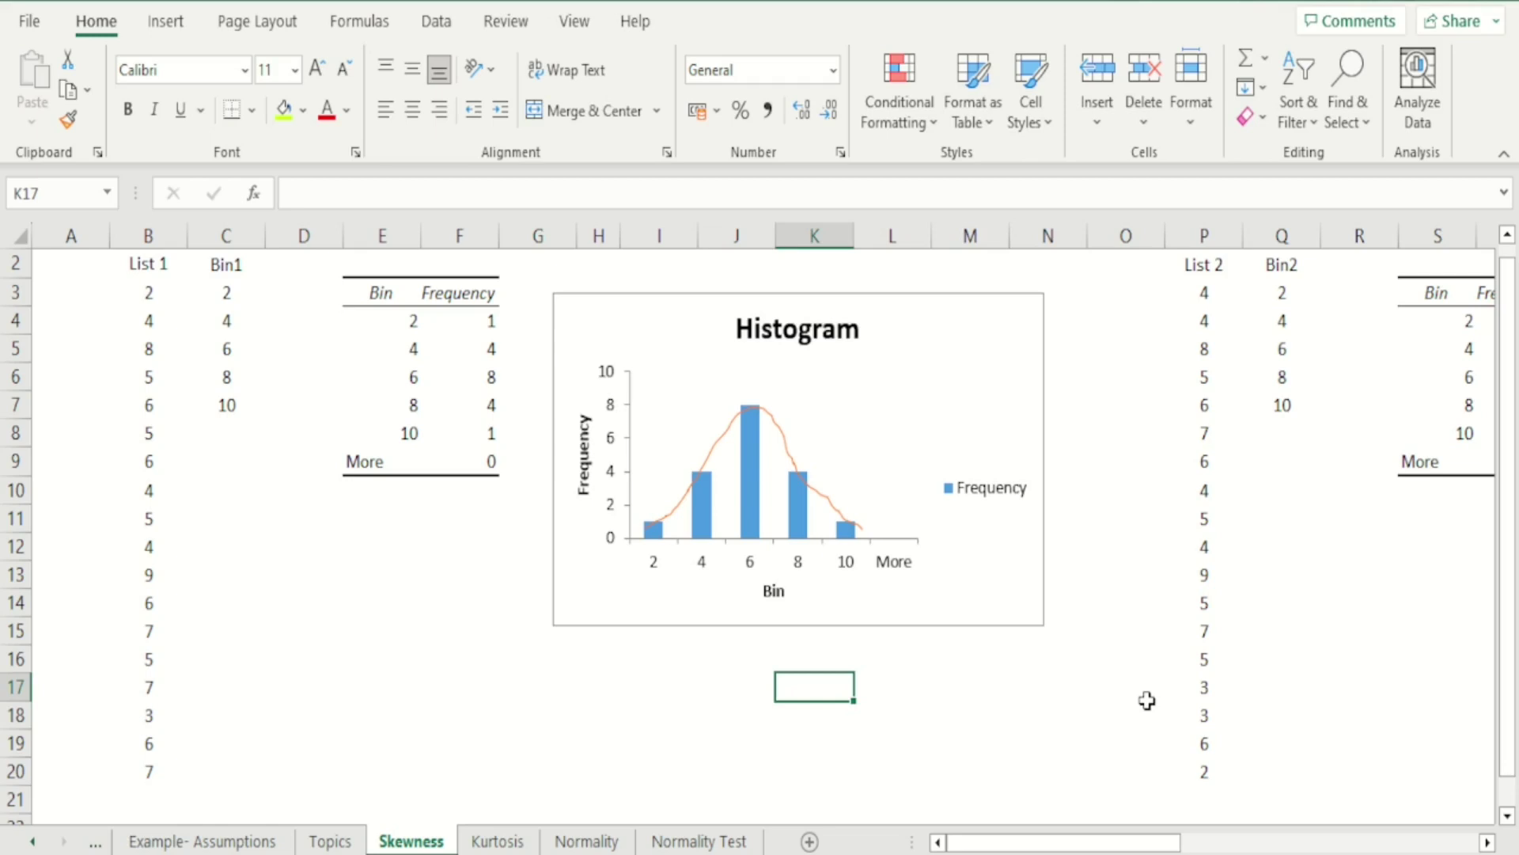
Examine the List 2 histogram's curve together with the "Right-skewed" label below it.
{"action": "key", "text": "Right"}
{"action": "key", "text": "Right"}
{"action": "key", "text": "Right"}
{"action": "key", "text": "Right"}
{"action": "key", "text": "Right"}
{"action": "key", "text": "Right"}
{"action": "key", "text": "Right"}
{"action": "key", "text": "Right"}
{"action": "key", "text": "Right"}
{"action": "key", "text": "Right"}
{"action": "key", "text": "Right"}
{"action": "key", "text": "Right"}
{"action": "key", "text": "Right"}
{"action": "key", "text": "Right"}
{"action": "key", "text": "Right"}
{"action": "key", "text": "Right"}
{"action": "key", "text": "Right"}
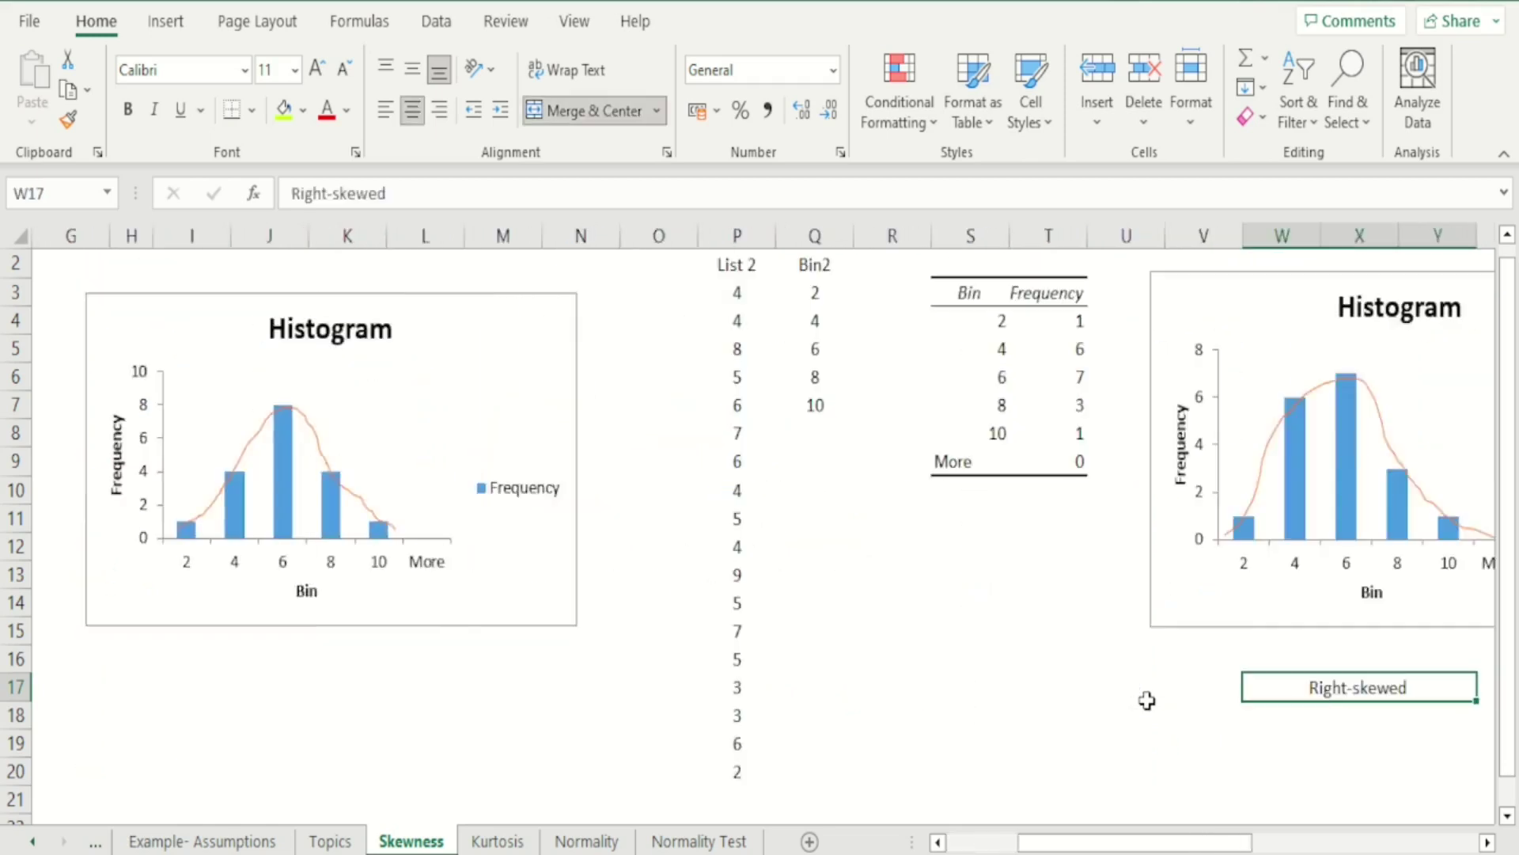
{"action": "key", "text": "Left"}
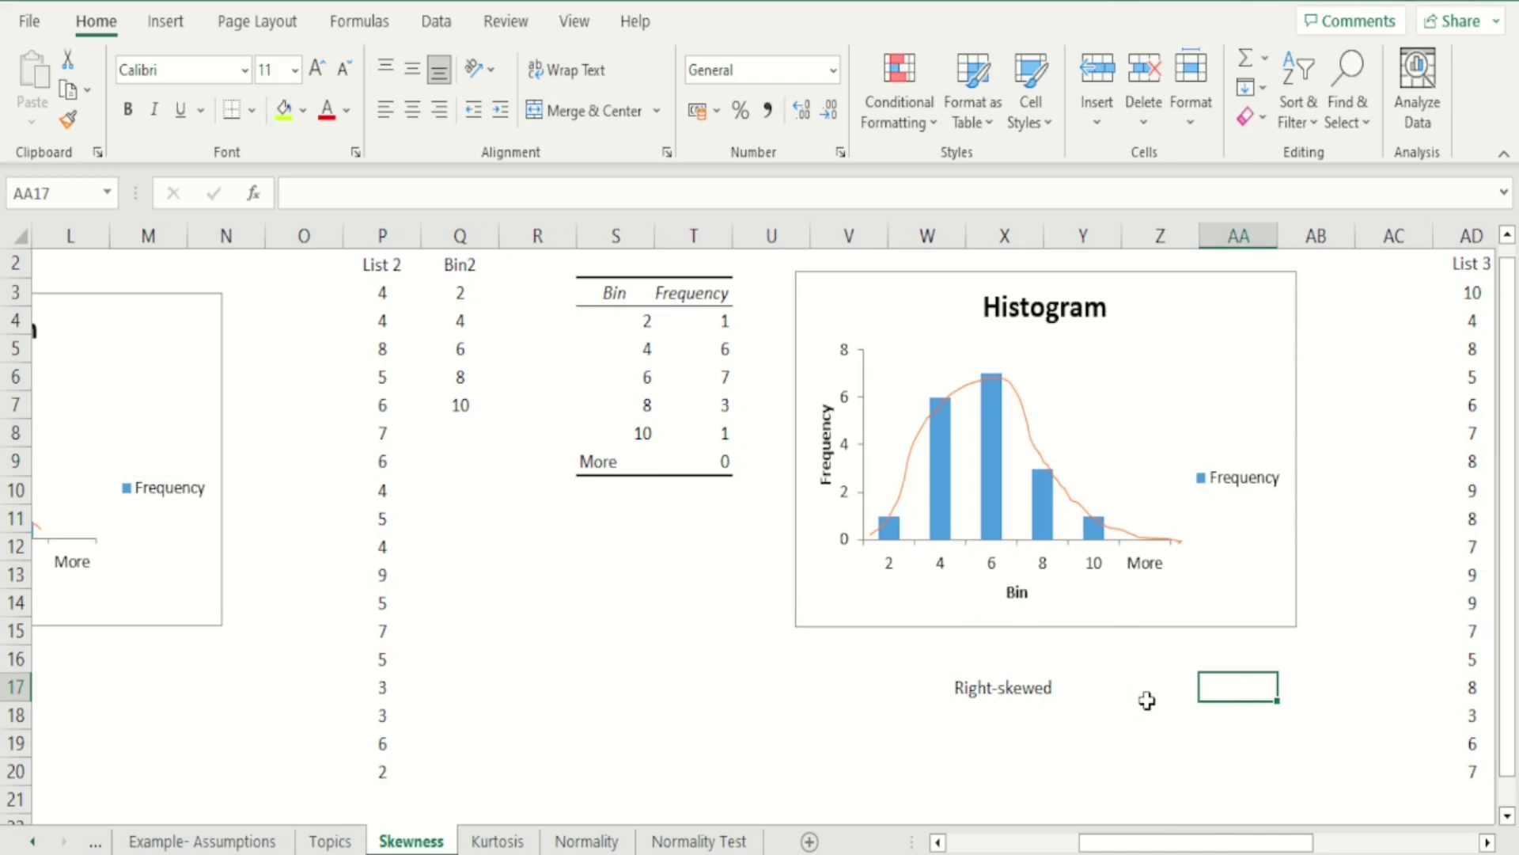
{"action": "left_click", "coordinate": [1014, 687]}
{"action": "key", "text": "Left"}
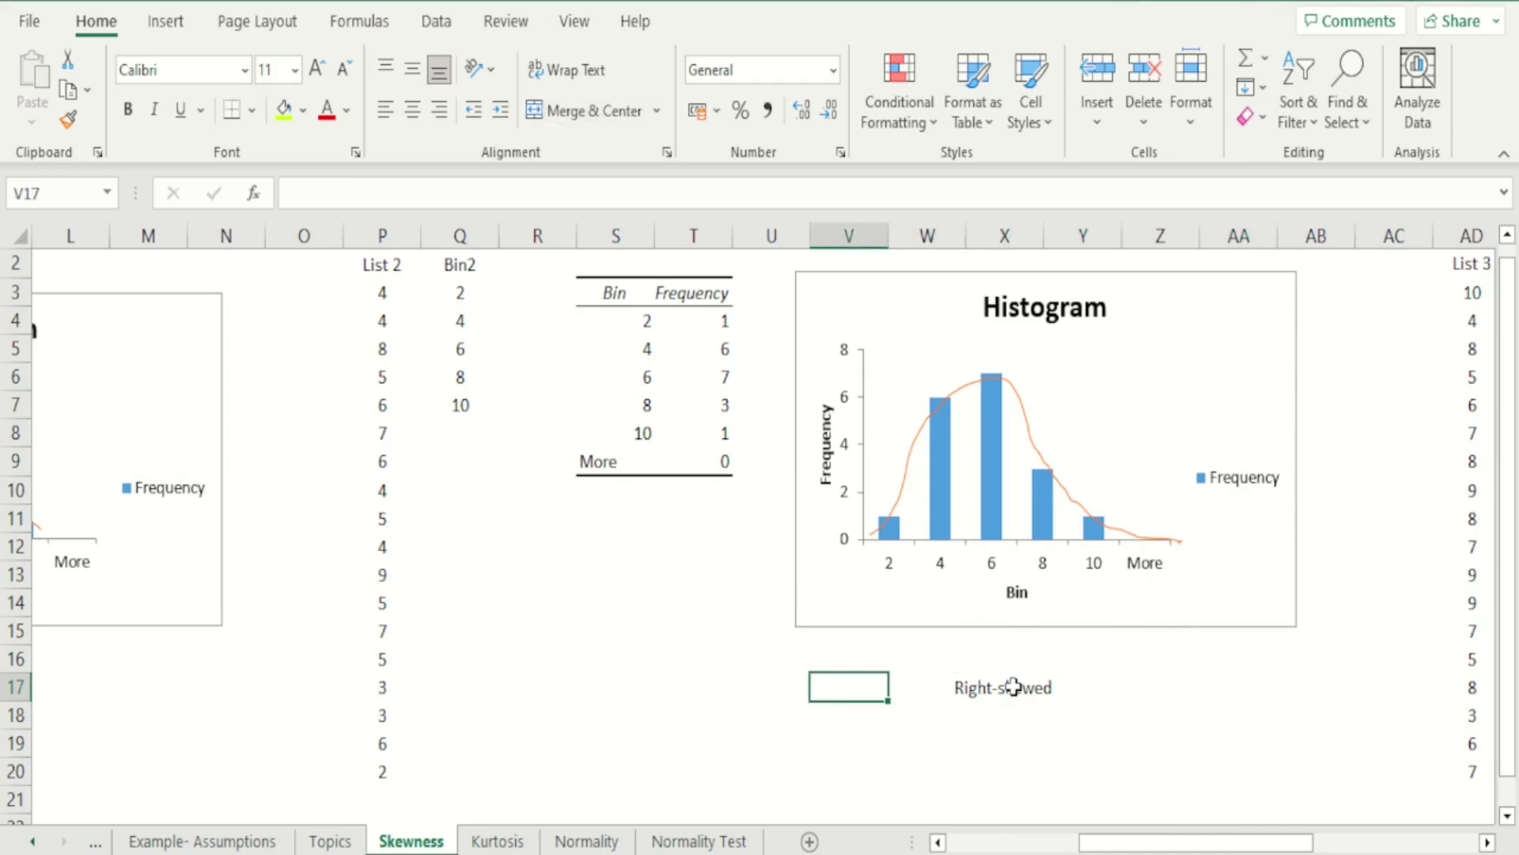
Examine the List 3 histogram's curve for comparison with the List 2 distribution.
{"action": "key", "text": "Right"}
{"action": "key", "text": "Right"}
{"action": "key", "text": "Right"}
{"action": "key", "text": "Right"}
{"action": "key", "text": "Right"}
{"action": "key", "text": "Right"}
{"action": "key", "text": "Right"}
{"action": "key", "text": "Right"}
{"action": "key", "text": "Right"}
{"action": "key", "text": "Right"}
{"action": "key", "text": "Right"}
{"action": "key", "text": "Right"}
{"action": "key", "text": "Right"}
{"action": "key", "text": "Right"}
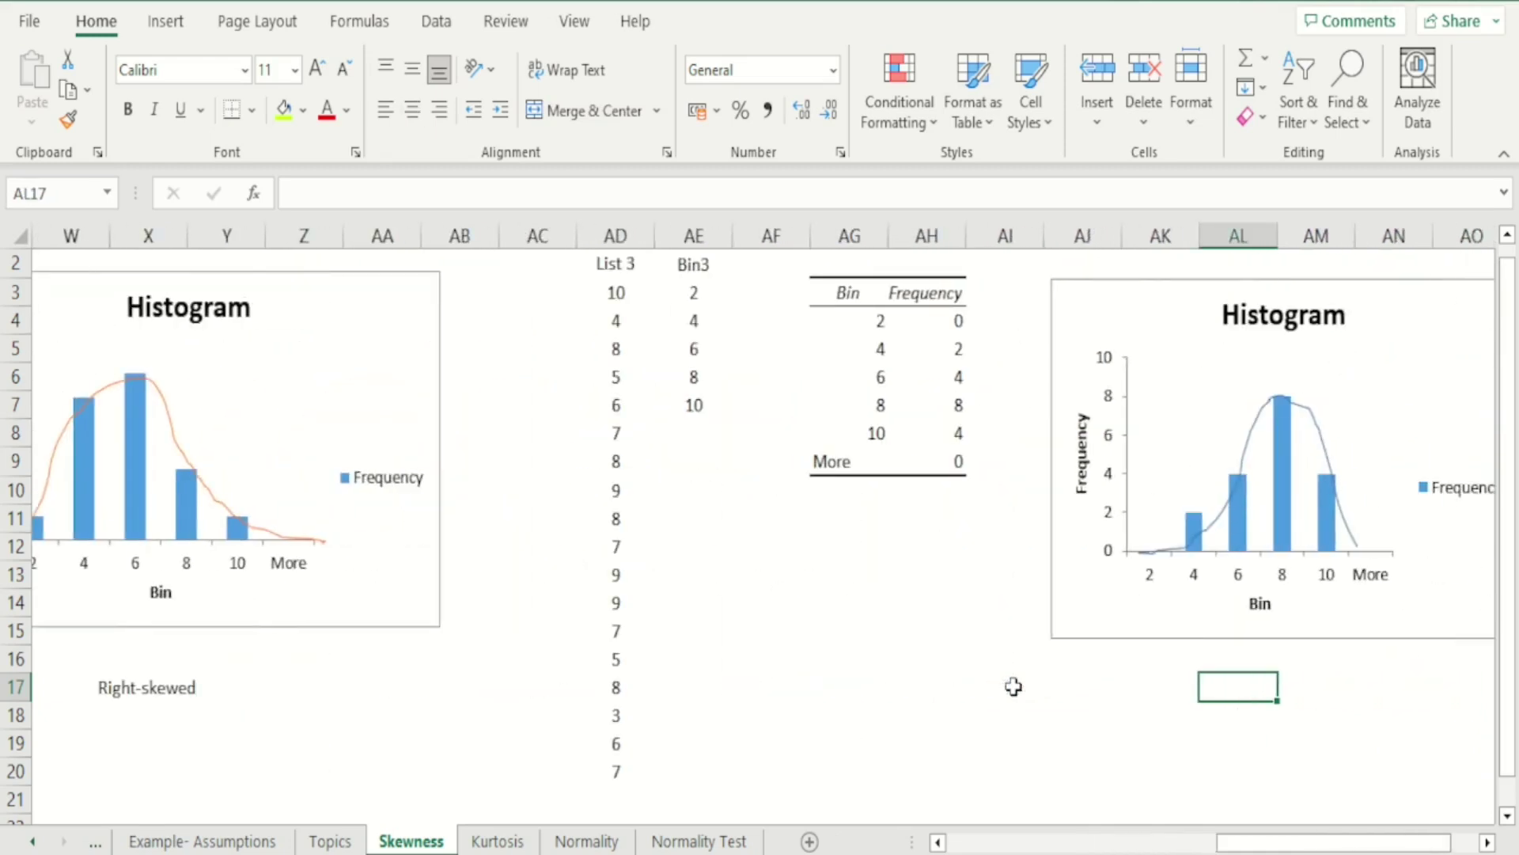
Label the List 3 histogram "Left-skewed" in cell AL17.
{"action": "type", "text": "Left"}
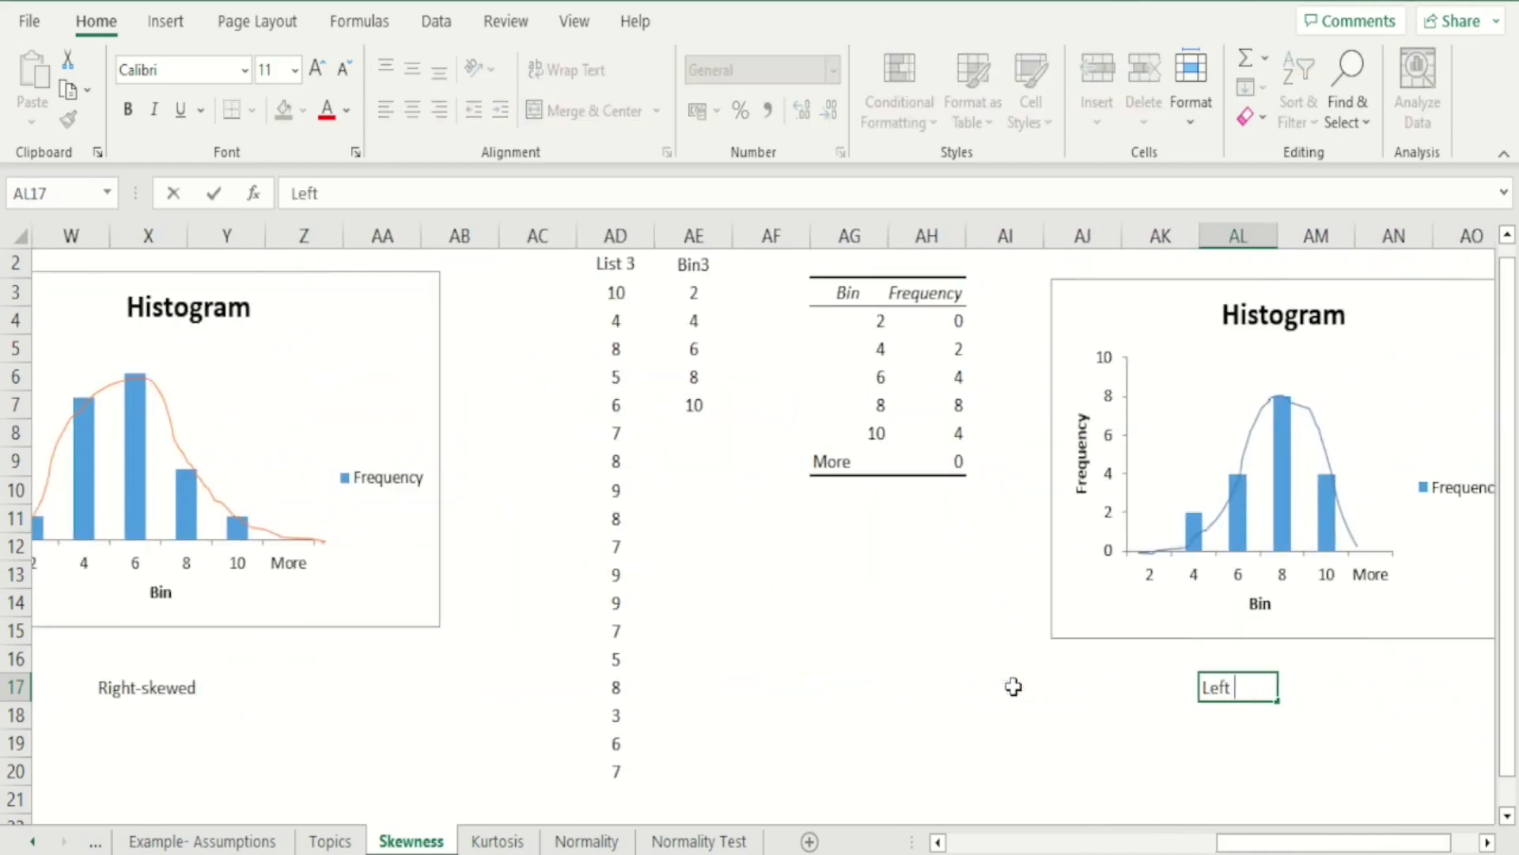
{"action": "type", "text": "-skewed"}
{"action": "left_click", "coordinate": [1042, 733]}
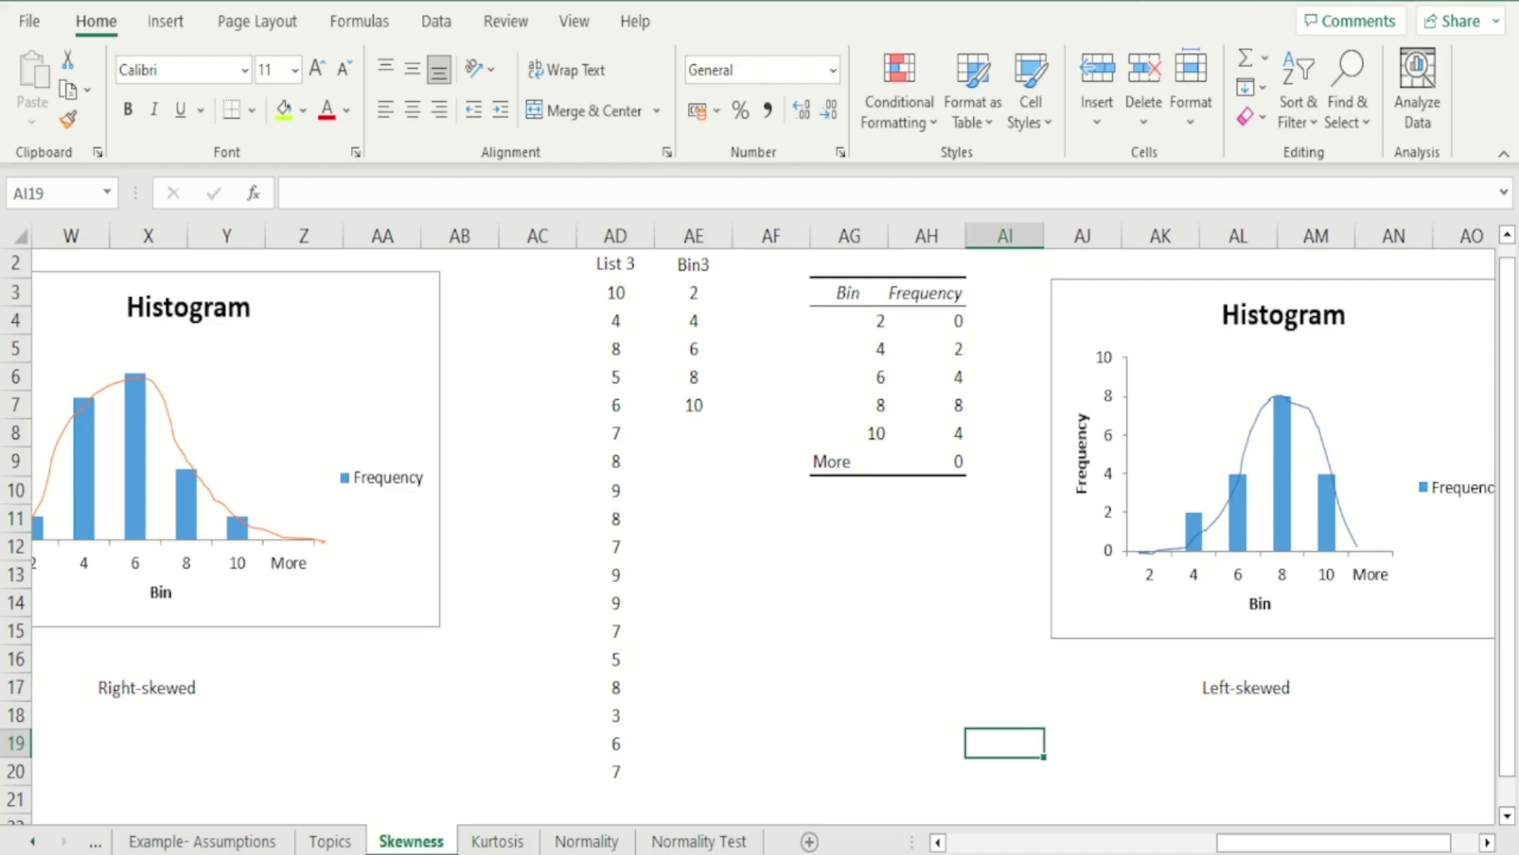
Calculate the skewness of List 1 in cell H17 with =SKEW(B3:B20).
{"action": "left_click_drag", "start_coordinate": [1333, 841], "coordinate": [1046, 841]}
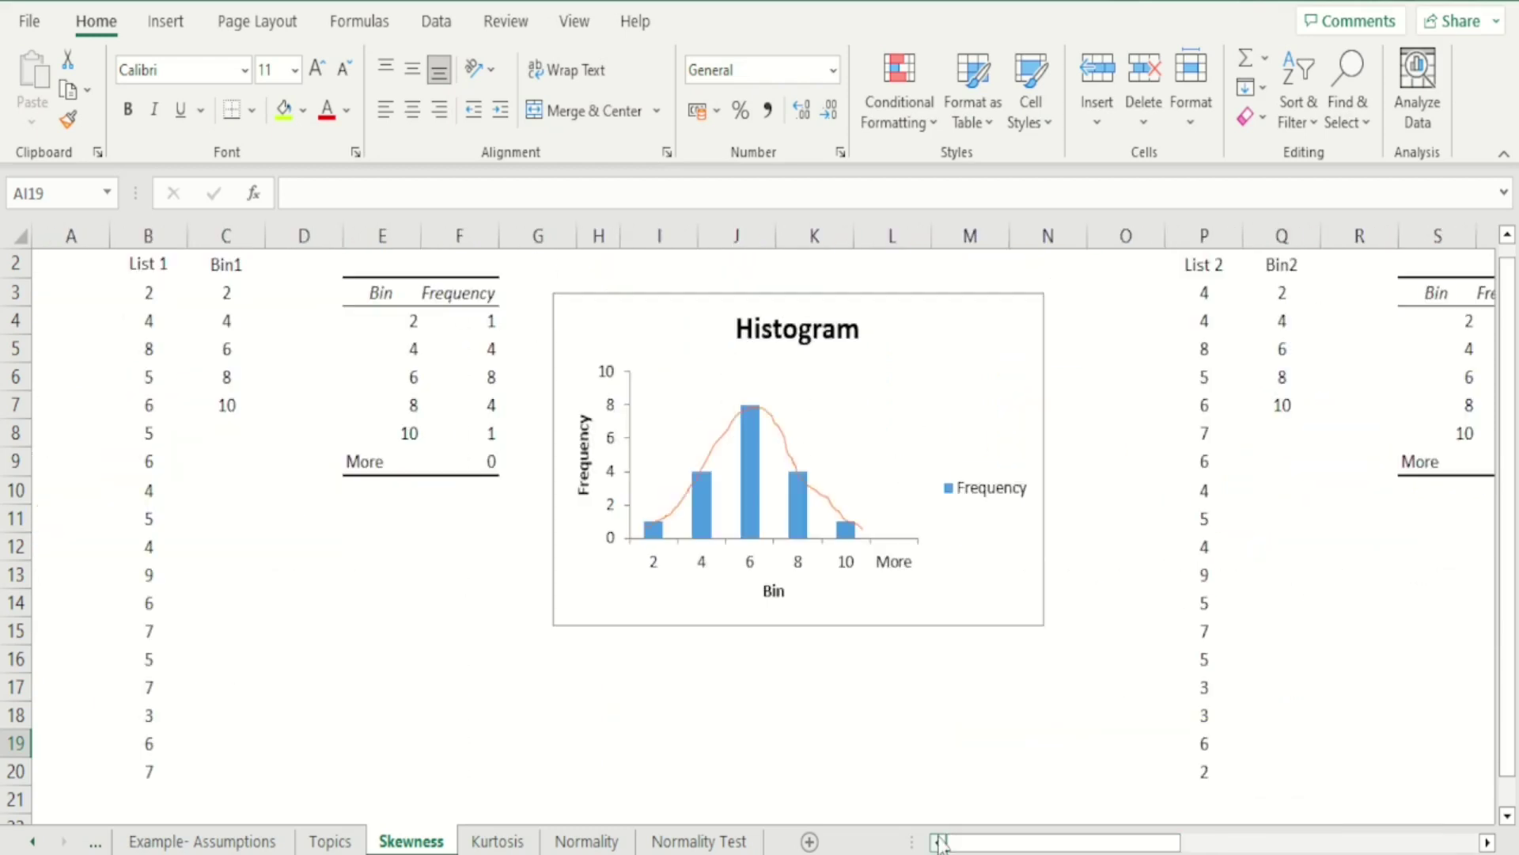
{"action": "left_click", "coordinate": [485, 740]}
{"action": "key", "text": "Left"}
{"action": "key", "text": "Left"}
{"action": "key", "text": "Left"}
{"action": "key", "text": "Right"}
{"action": "key", "text": "Right"}
{"action": "key", "text": "Right"}
{"action": "key", "text": "Right"}
{"action": "key", "text": "Right"}
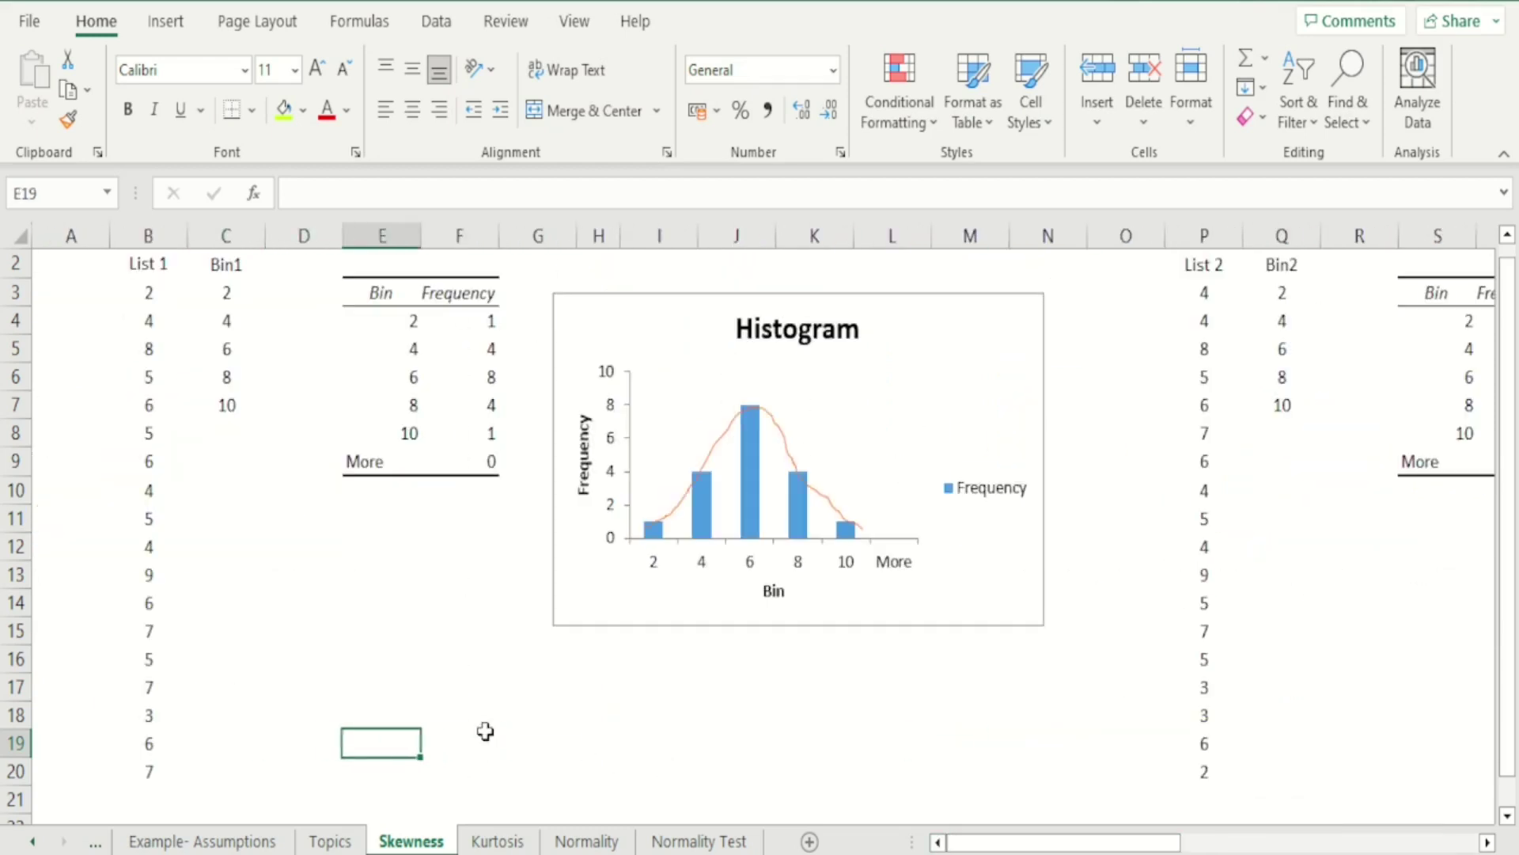
{"action": "key", "text": "Up"}
{"action": "key", "text": "Up"}
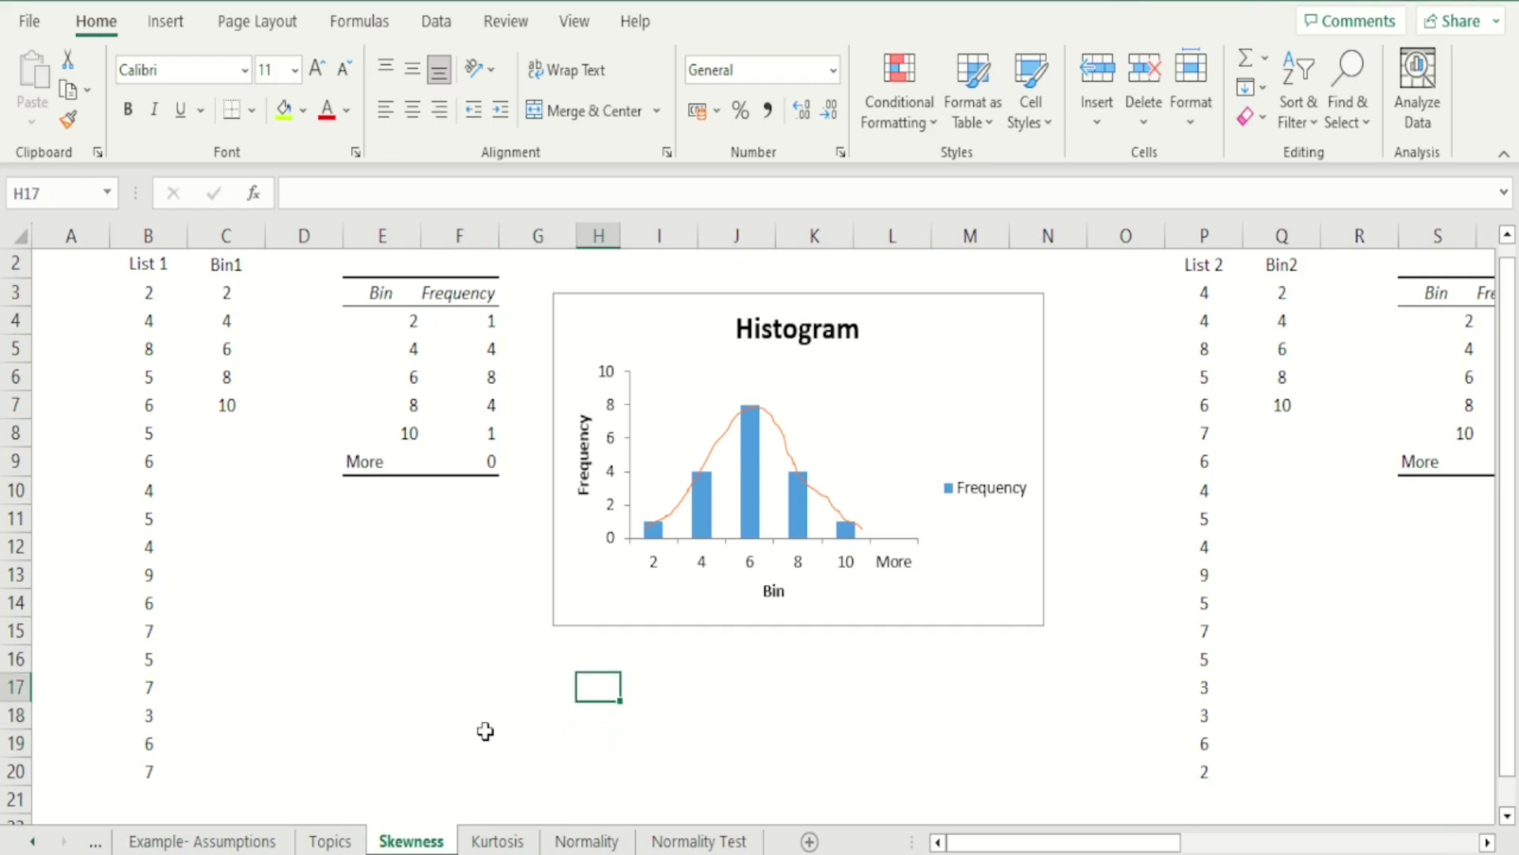
{"action": "type", "text": "=ske"}
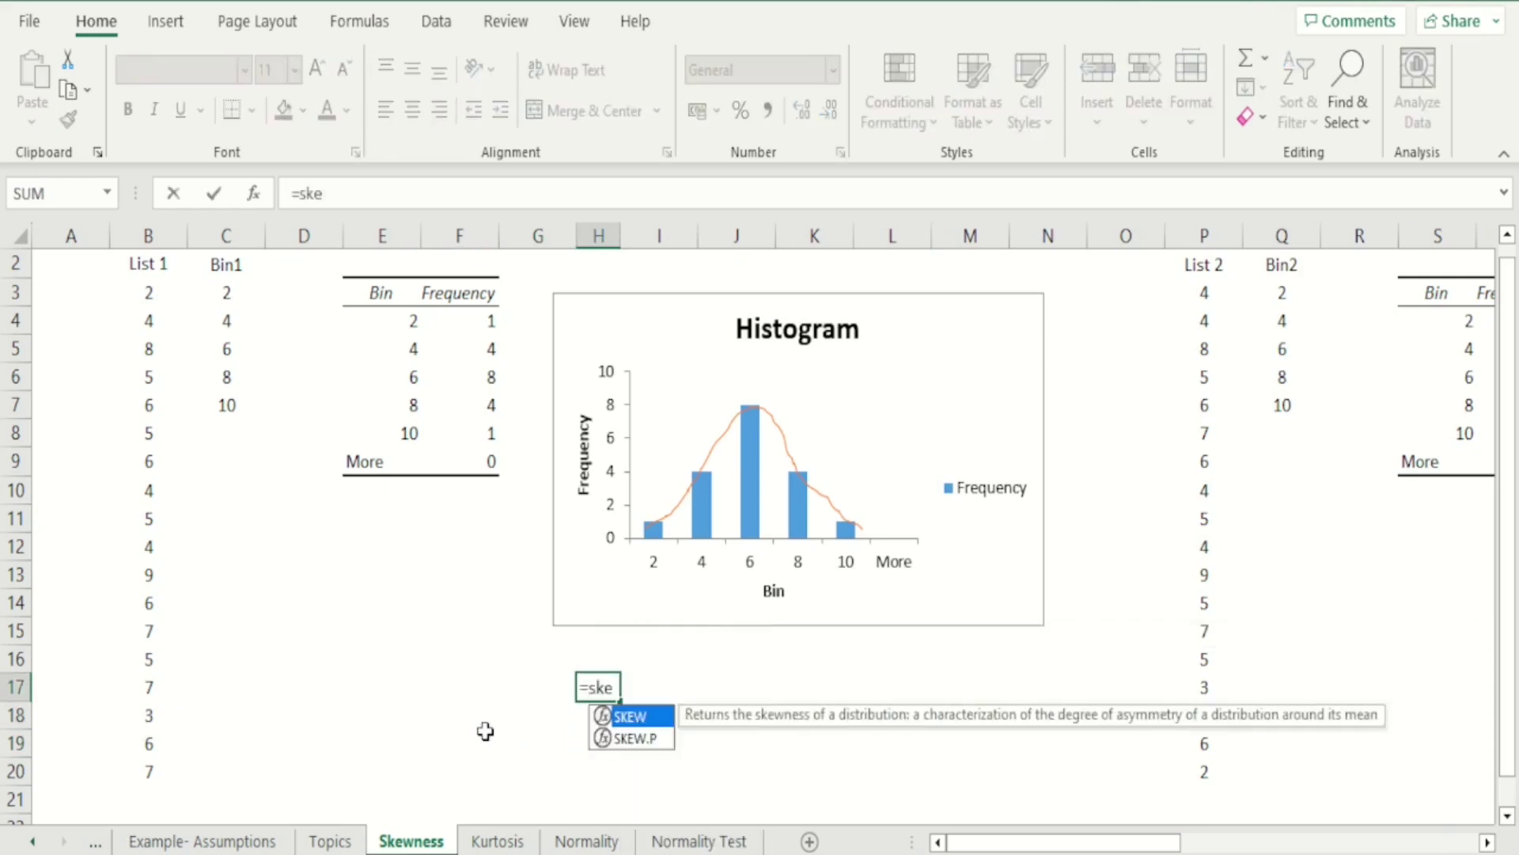
{"action": "type", "text": "w("}
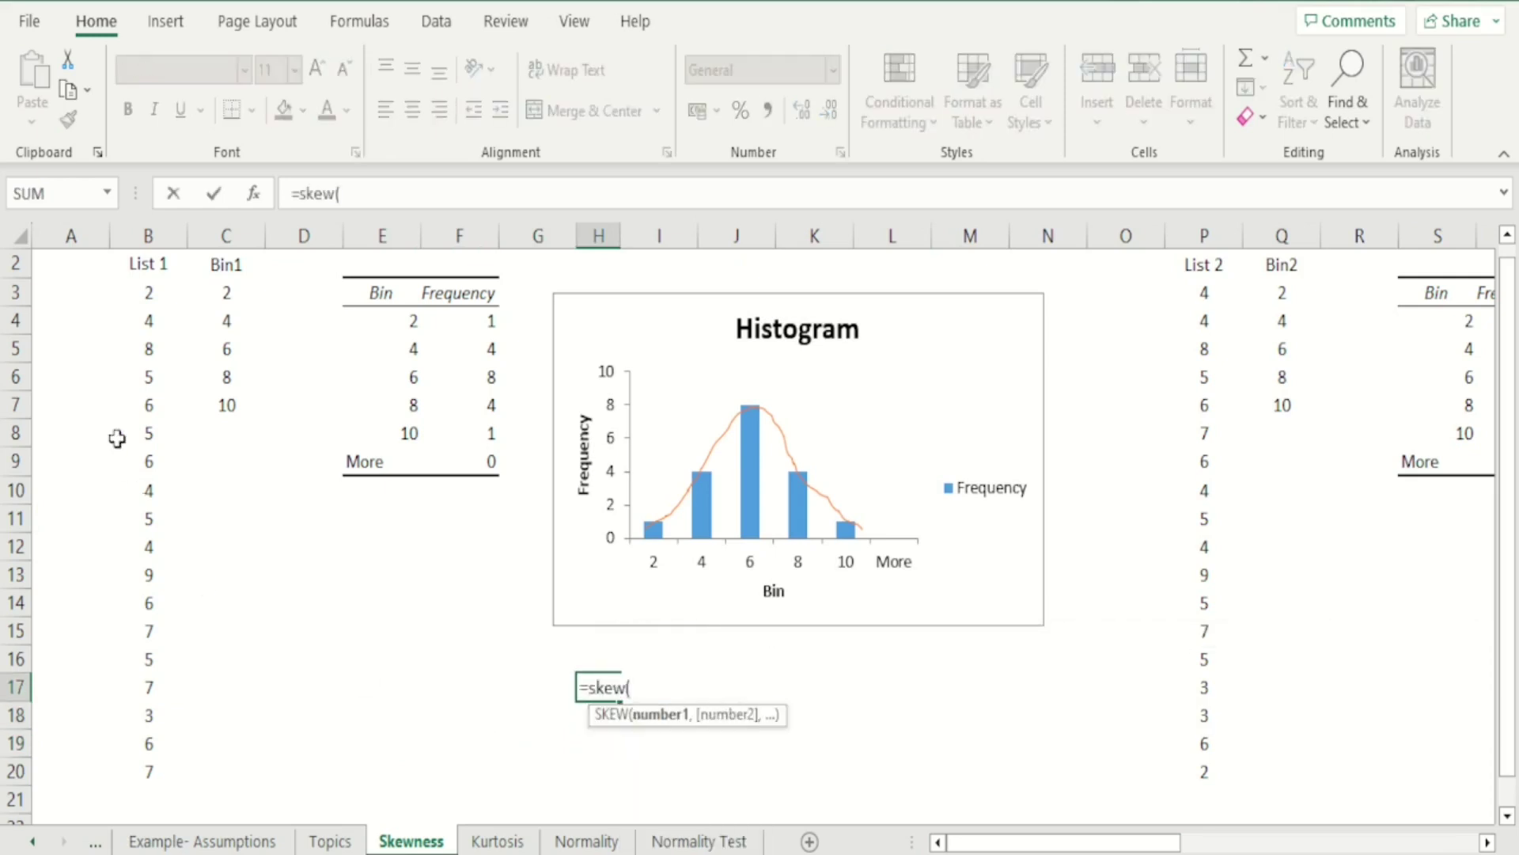
{"action": "left_click_drag", "start_coordinate": [141, 293], "coordinate": [138, 770]}
{"action": "type", "text": ")"}
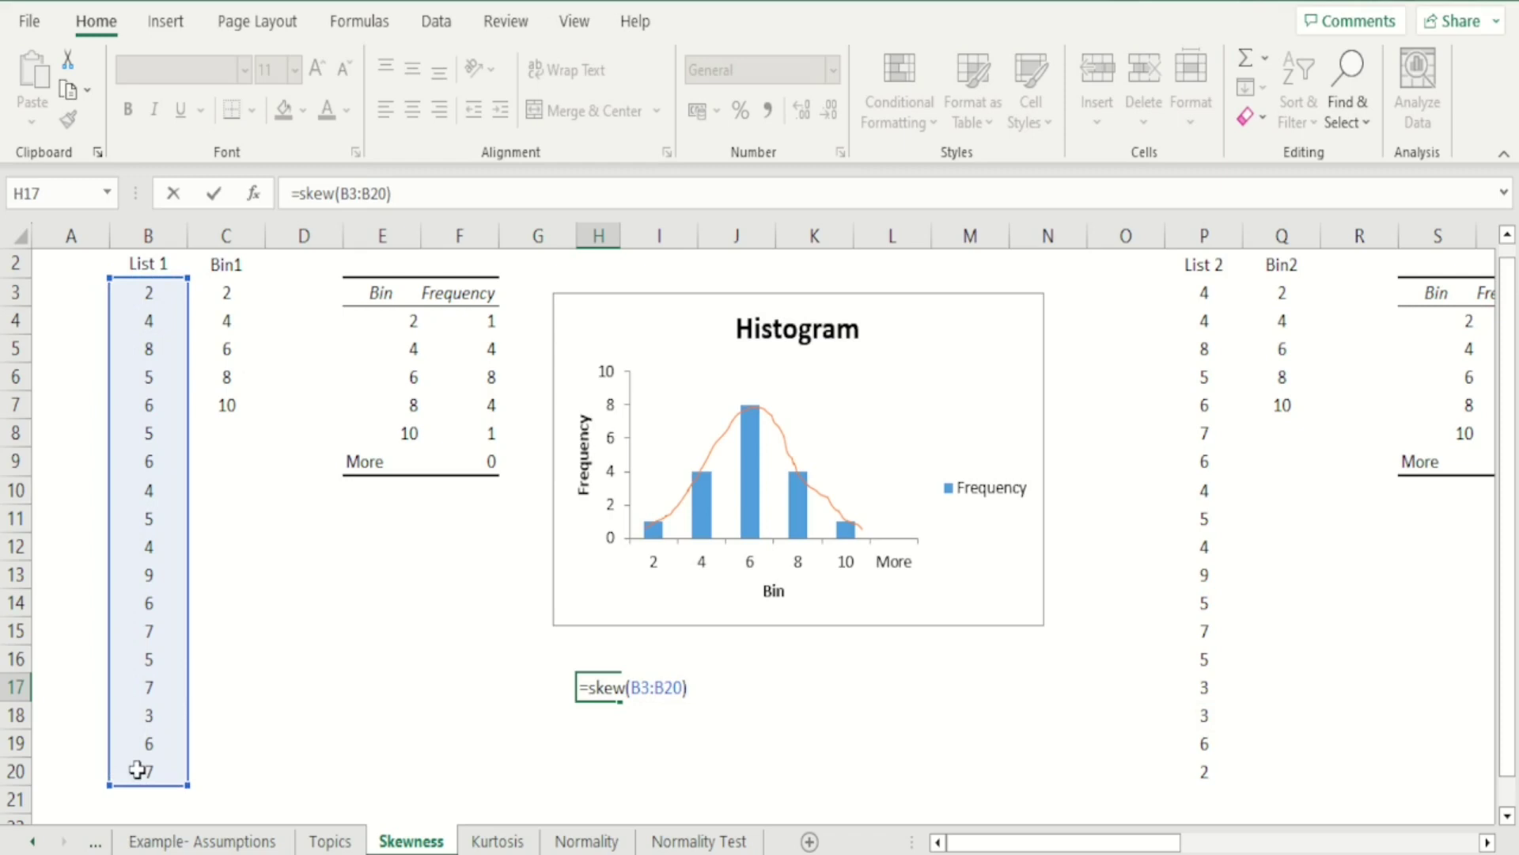
{"action": "key", "text": "Return"}
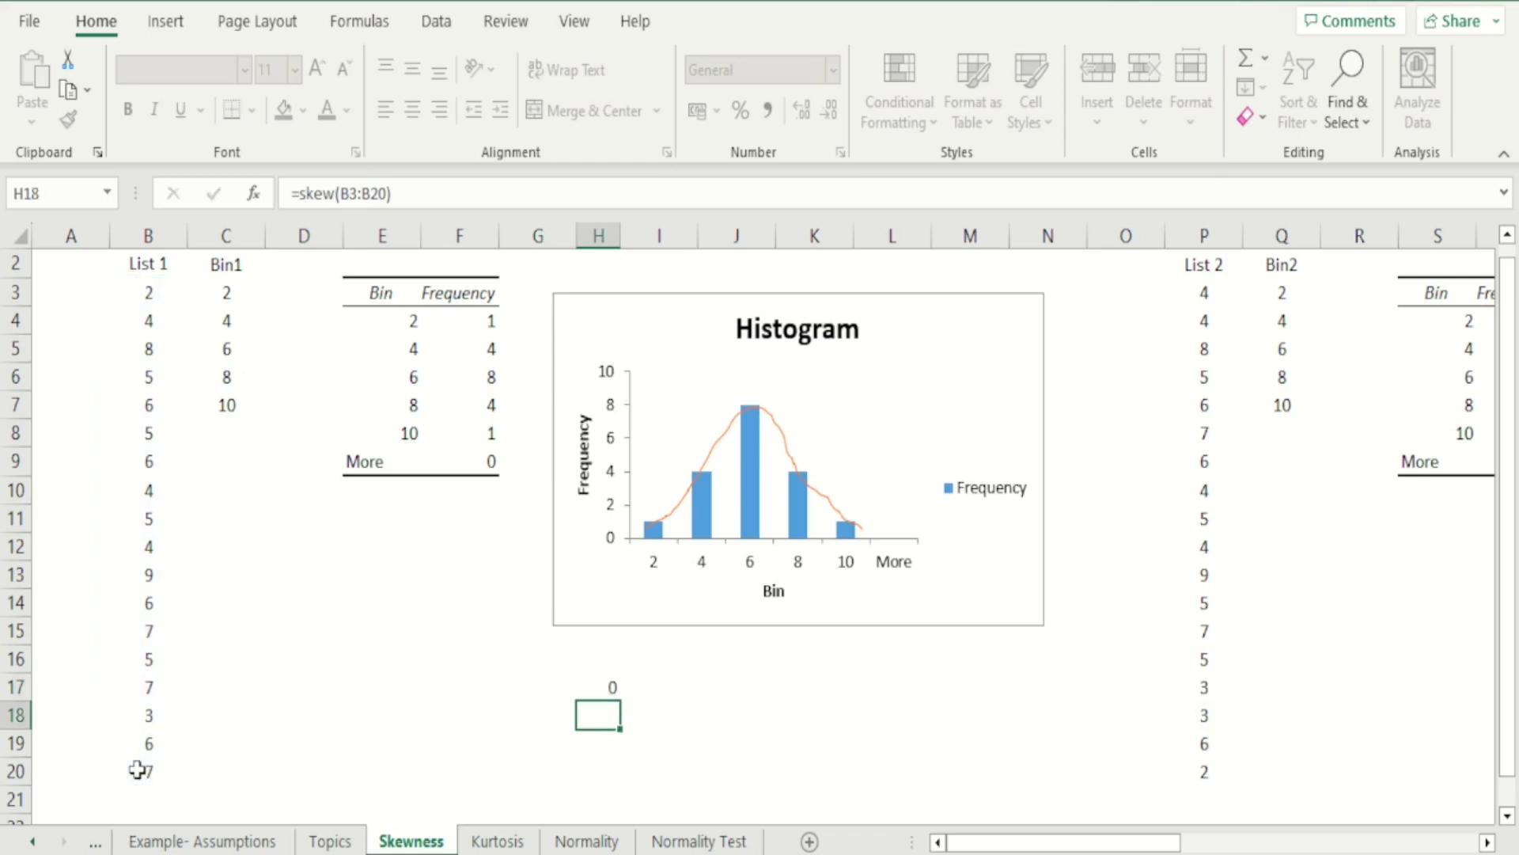
Format the List 1 skewness value in H17 to show two decimal places.
{"action": "key", "text": "Up"}
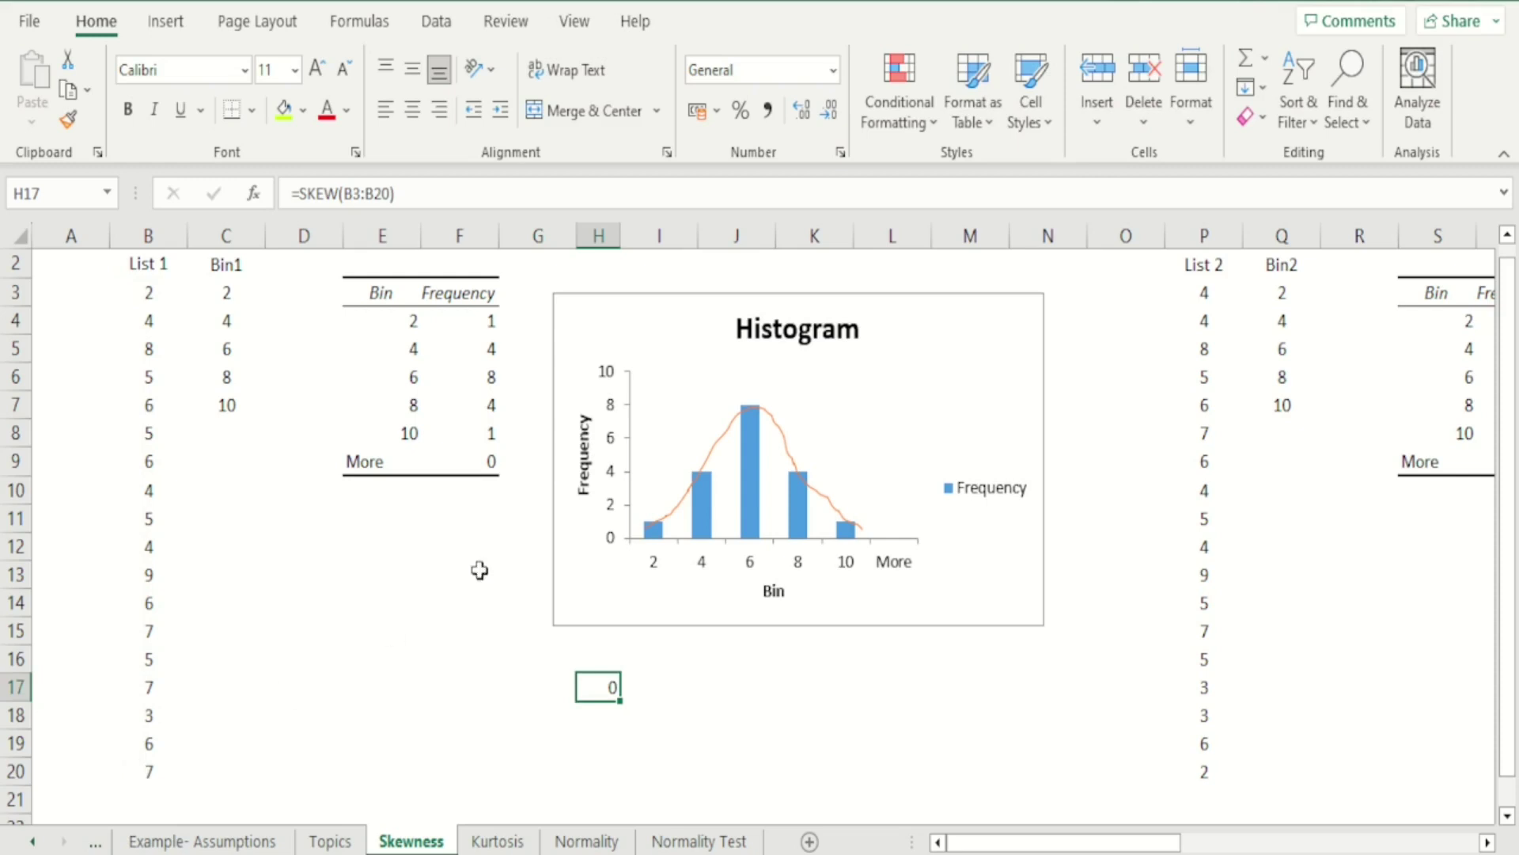
{"action": "left_click", "coordinate": [802, 115]}
{"action": "left_click", "coordinate": [803, 115]}
{"action": "left_click", "coordinate": [803, 115]}
{"action": "left_click", "coordinate": [828, 115]}
Label the List 1 histogram "Zero-skewed" in cell J17.
{"action": "key", "text": "Left"}
{"action": "key", "text": "Right"}
{"action": "key", "text": "Right"}
{"action": "key", "text": "Right"}
{"action": "key", "text": "Right"}
{"action": "key", "text": "Right"}
{"action": "key", "text": "Right"}
{"action": "key", "text": "Right"}
{"action": "key", "text": "Right"}
{"action": "key", "text": "Right"}
{"action": "key", "text": "Right"}
{"action": "key", "text": "Right"}
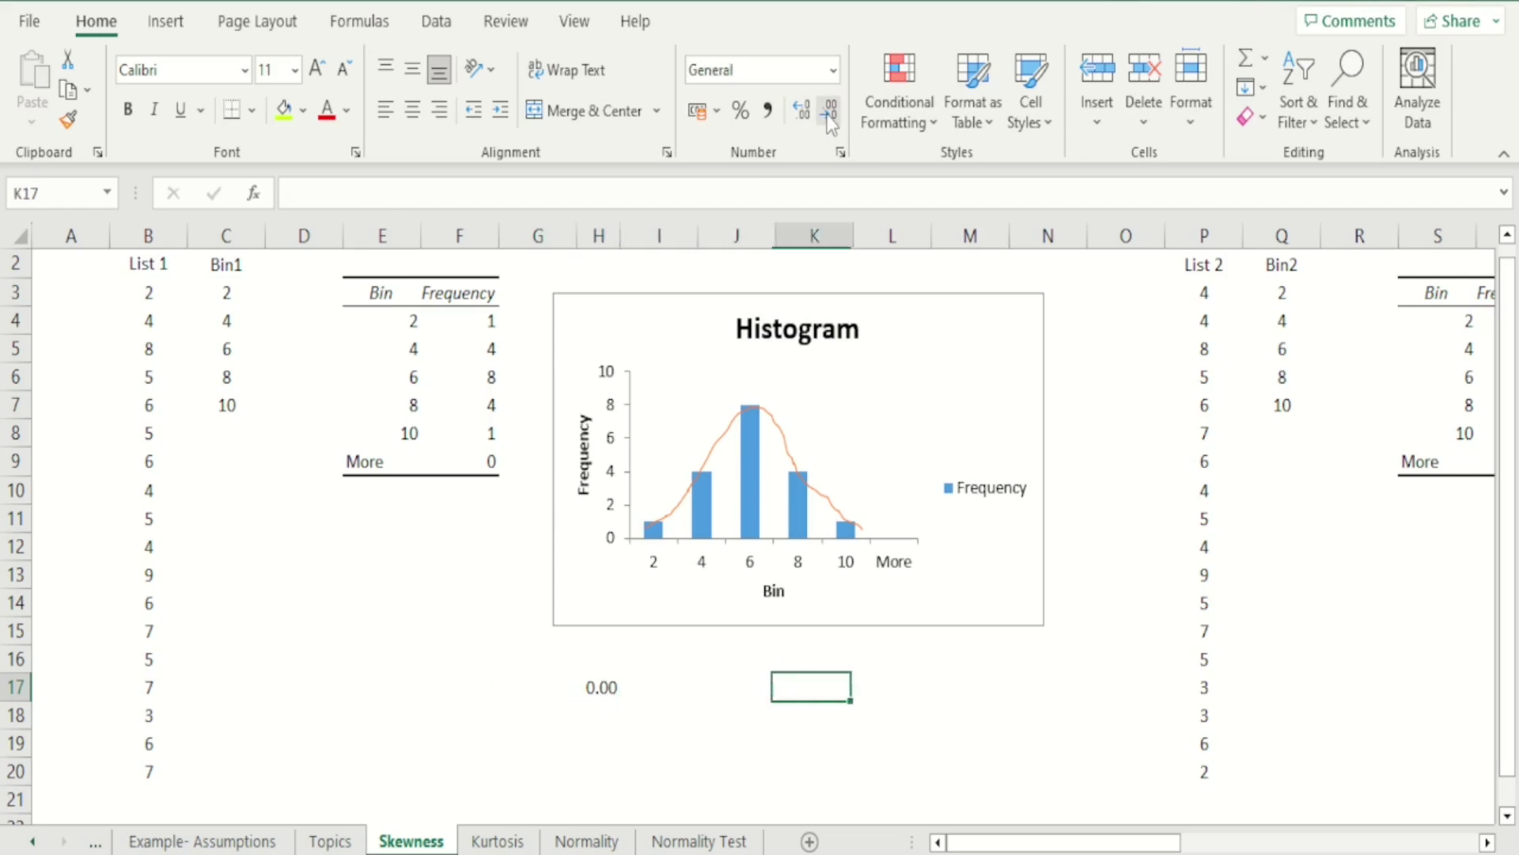
{"action": "key", "text": "Right"}
{"action": "key", "text": "Right"}
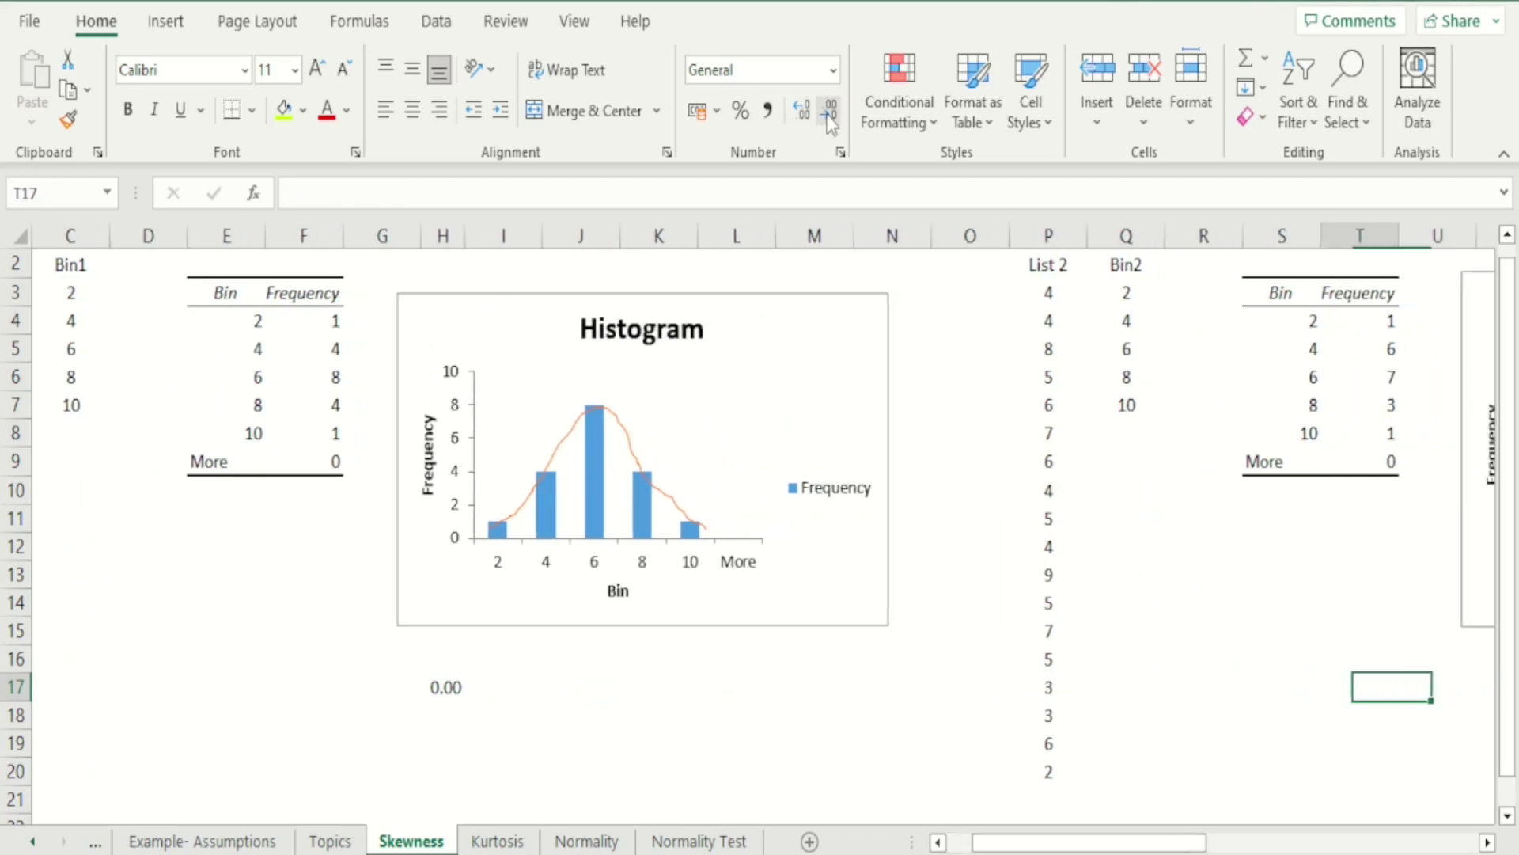
{"action": "key", "text": "Left"}
{"action": "key", "text": "Left"}
{"action": "key", "text": "Left"}
{"action": "key", "text": "Left"}
{"action": "key", "text": "Left"}
{"action": "key", "text": "Left"}
{"action": "key", "text": "Left"}
{"action": "key", "text": "Left"}
{"action": "key", "text": "Left"}
{"action": "key", "text": "Left"}
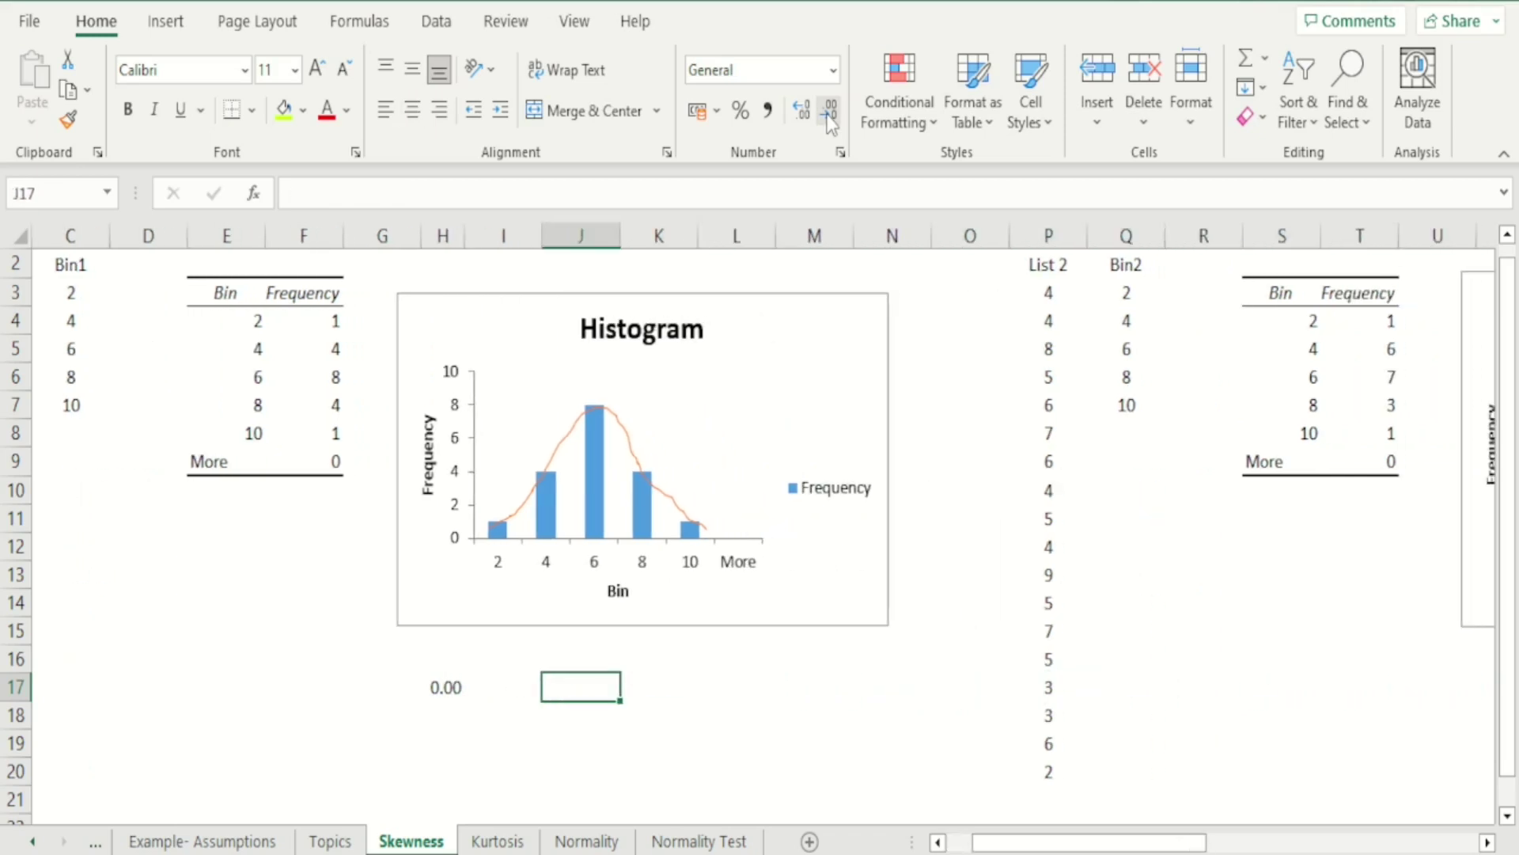
{"action": "type", "text": "Zero"}
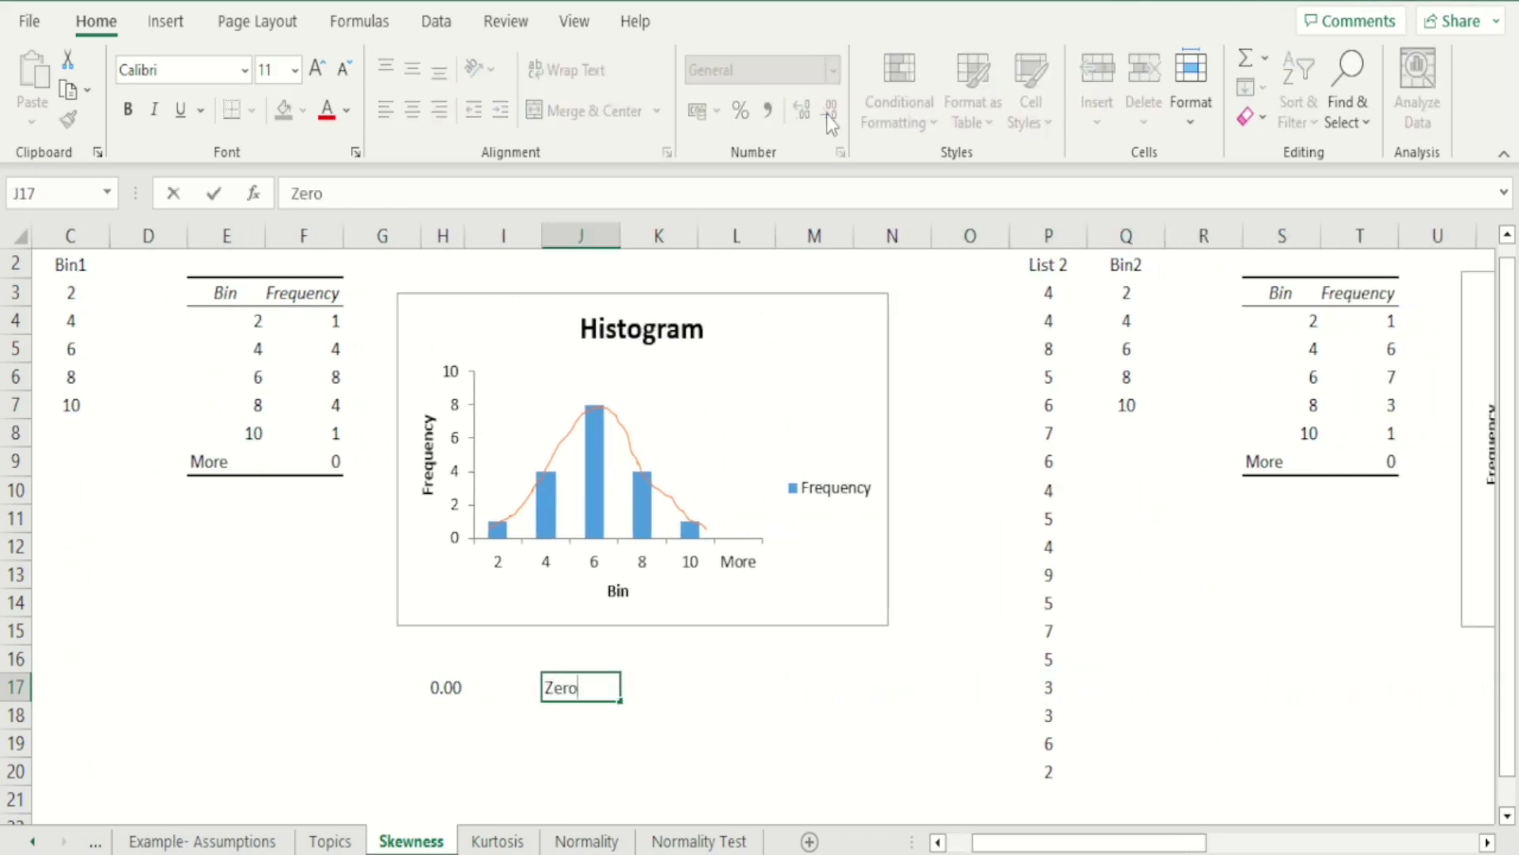
{"action": "type", "text": "-skewed"}
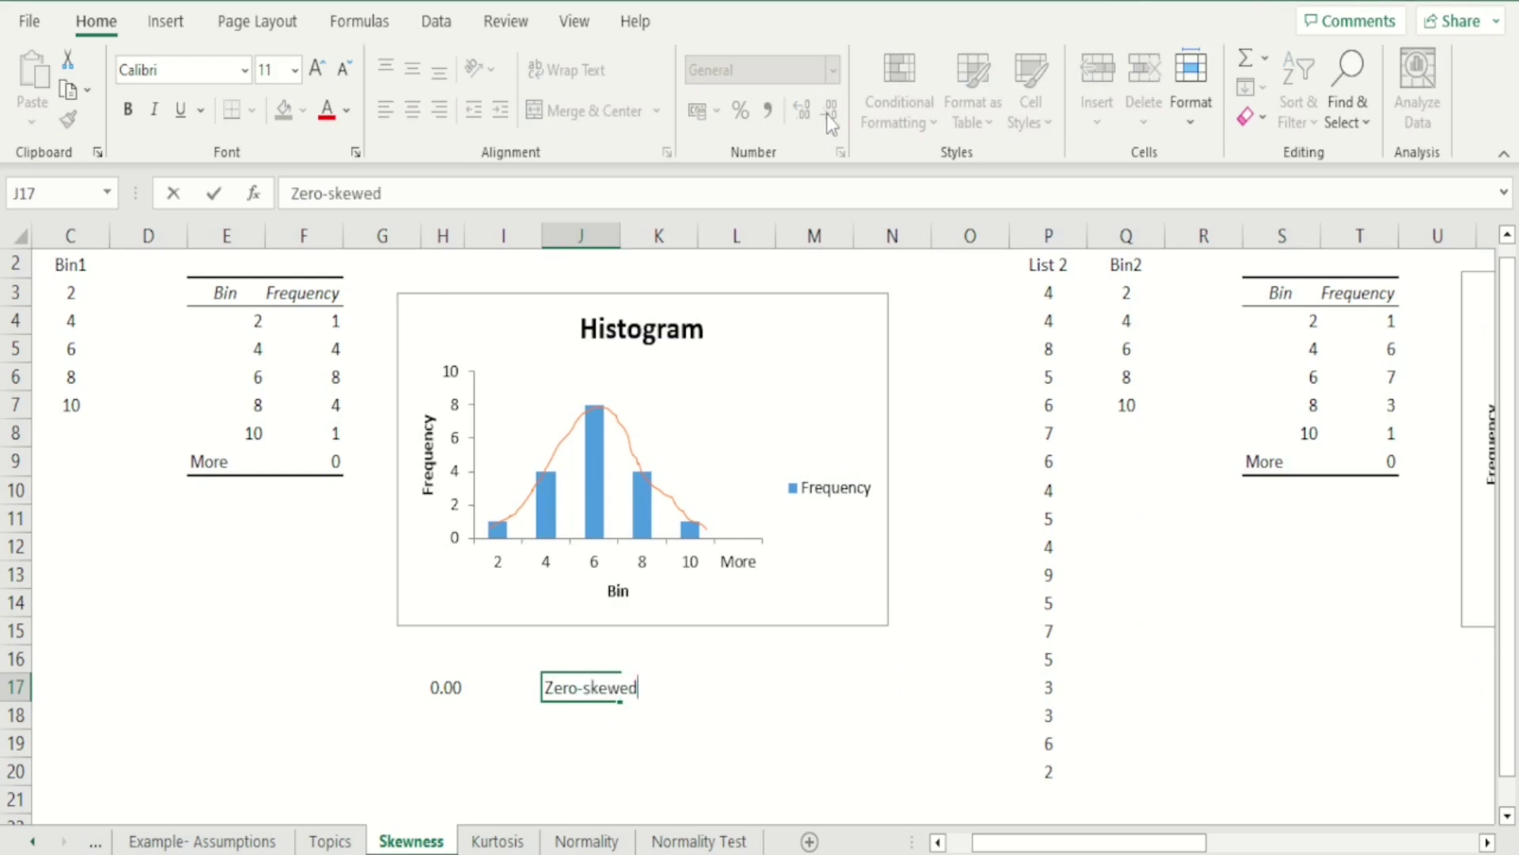
{"action": "key", "text": "Return"}
Calculate the skewness of List 2 in cell V17 with =SKEW(P3:P20).
{"action": "key", "text": "Up"}
{"action": "key", "text": "Right"}
{"action": "key", "text": "Right"}
{"action": "key", "text": "Right"}
{"action": "key", "text": "Right"}
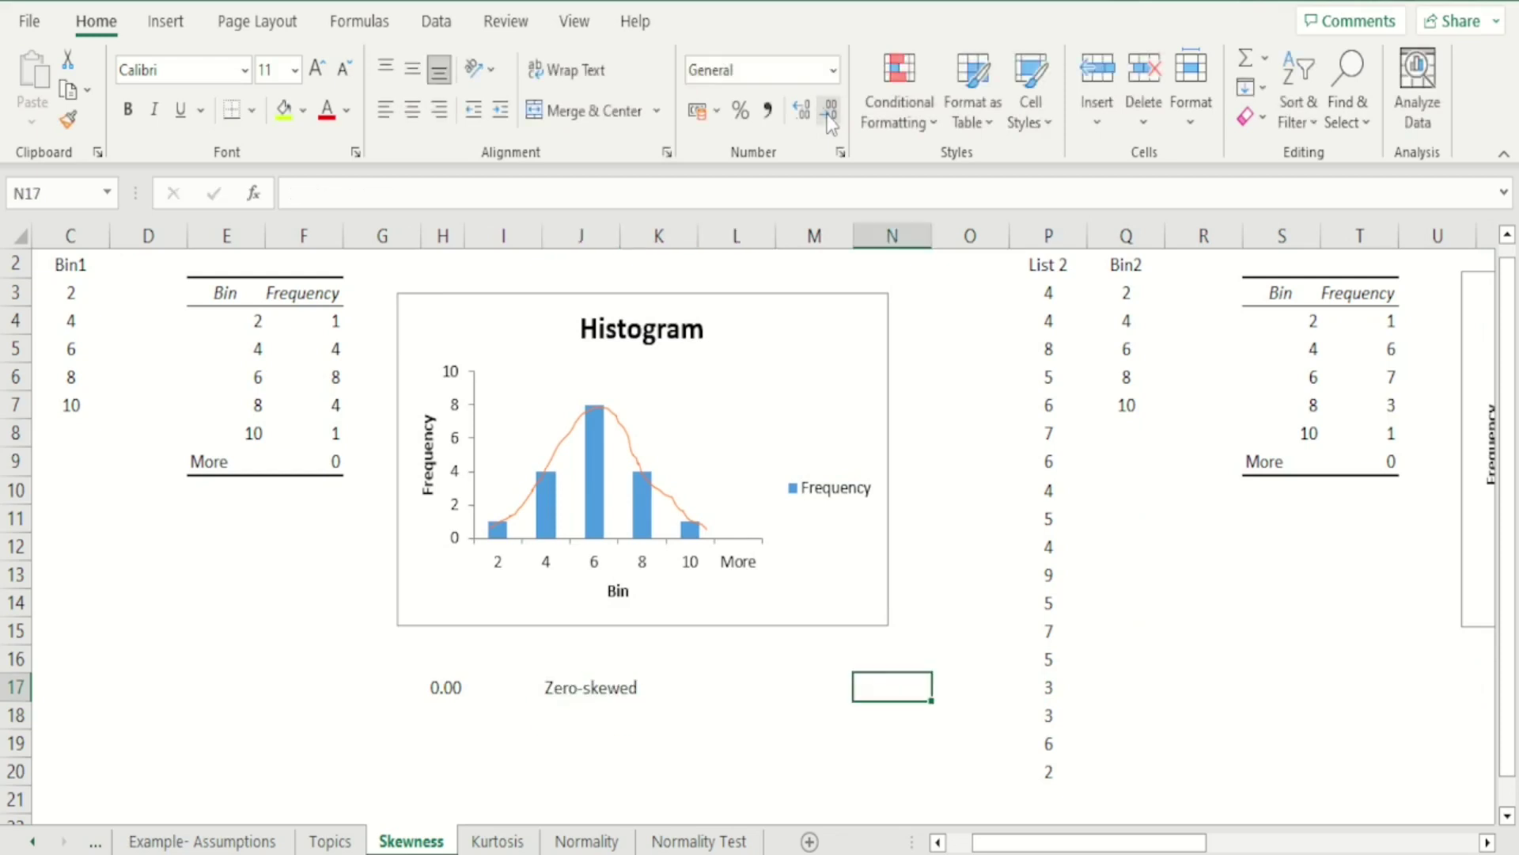
{"action": "key", "text": "Right"}
{"action": "key", "text": "Right"}
{"action": "key", "text": "Right"}
{"action": "key", "text": "Right"}
{"action": "key", "text": "Right"}
{"action": "key", "text": "Right"}
{"action": "key", "text": "Right"}
{"action": "key", "text": "Right"}
{"action": "key", "text": "Right"}
{"action": "key", "text": "Right"}
{"action": "key", "text": "Right"}
{"action": "key", "text": "Right"}
{"action": "key", "text": "Right"}
{"action": "key", "text": "Right"}
{"action": "key", "text": "Right"}
{"action": "key", "text": "Right"}
{"action": "key", "text": "Right"}
{"action": "key", "text": "Left"}
{"action": "key", "text": "Left"}
{"action": "key", "text": "Left"}
{"action": "key", "text": "Left"}
{"action": "key", "text": "Left"}
{"action": "key", "text": "Left"}
{"action": "key", "text": "Left"}
{"action": "key", "text": "Left"}
{"action": "key", "text": "Left"}
{"action": "key", "text": "Left"}
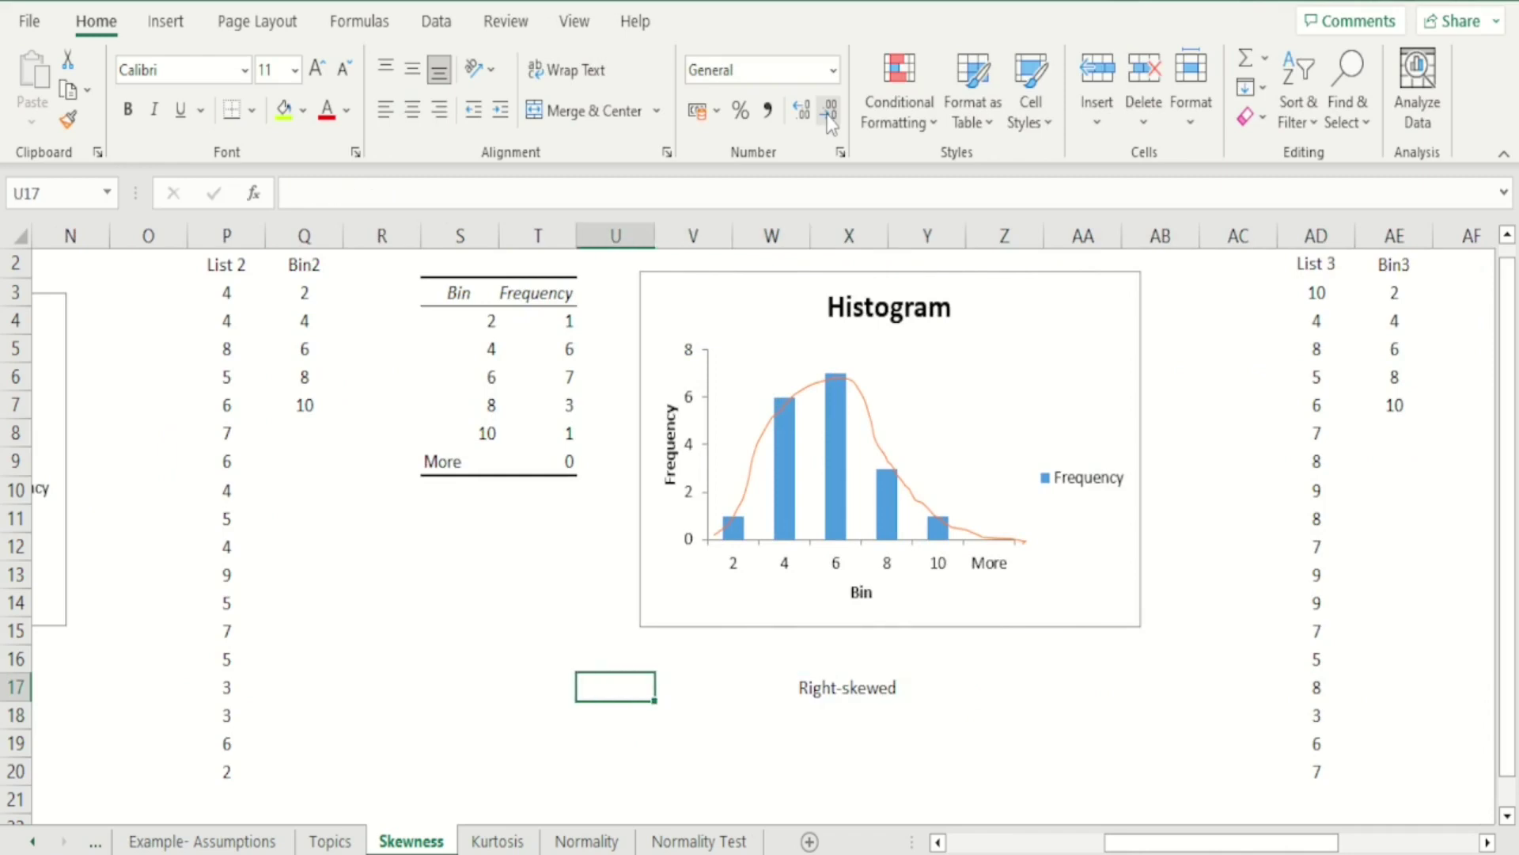
{"action": "key", "text": "Right"}
{"action": "type", "text": "=skew("}
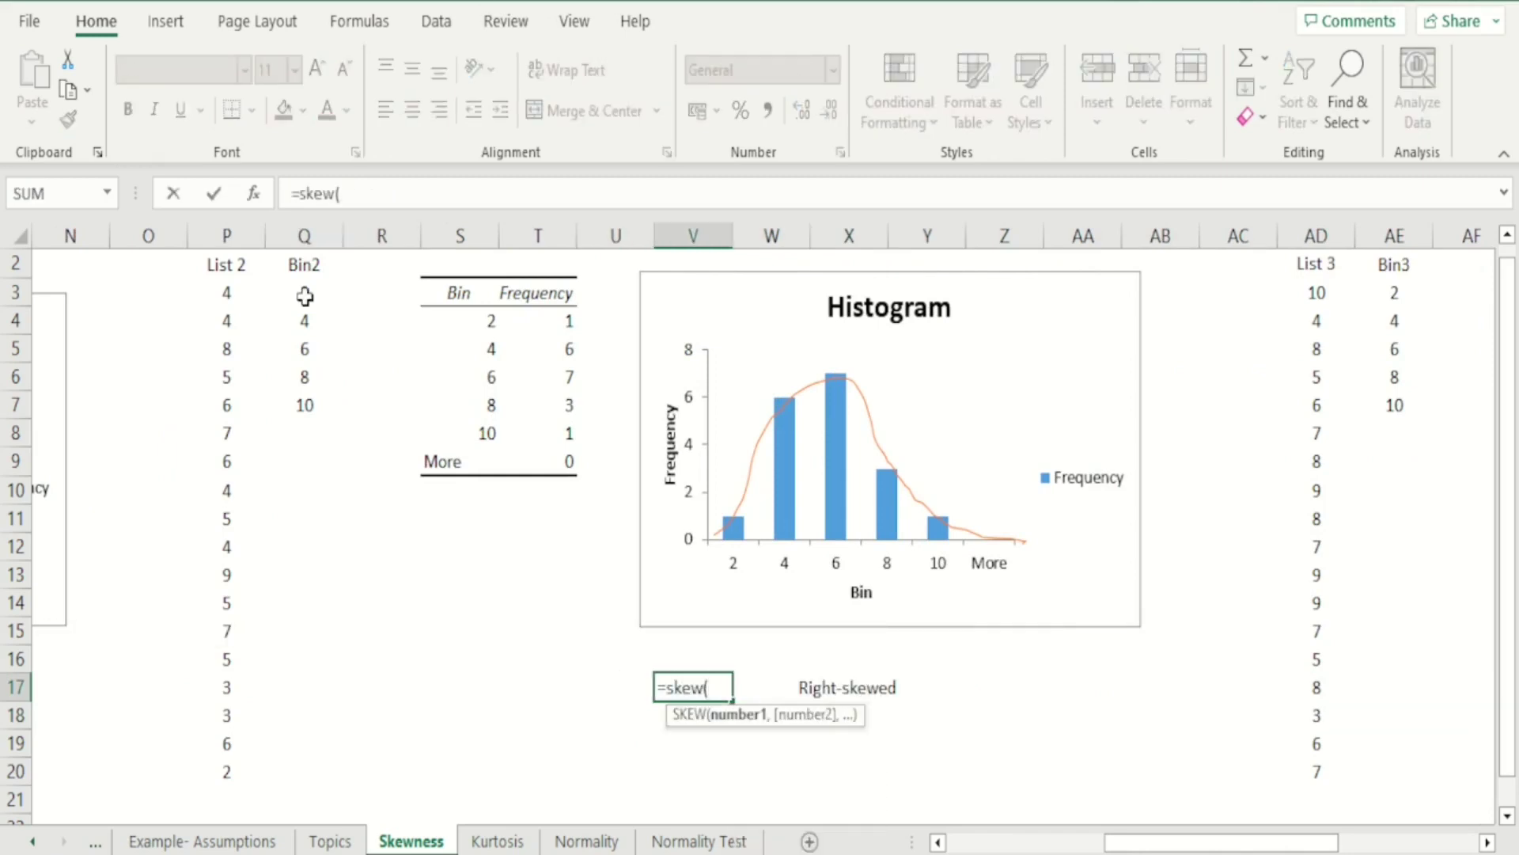
{"action": "left_click_drag", "start_coordinate": [228, 295], "coordinate": [249, 775]}
{"action": "type", "text": ")"}
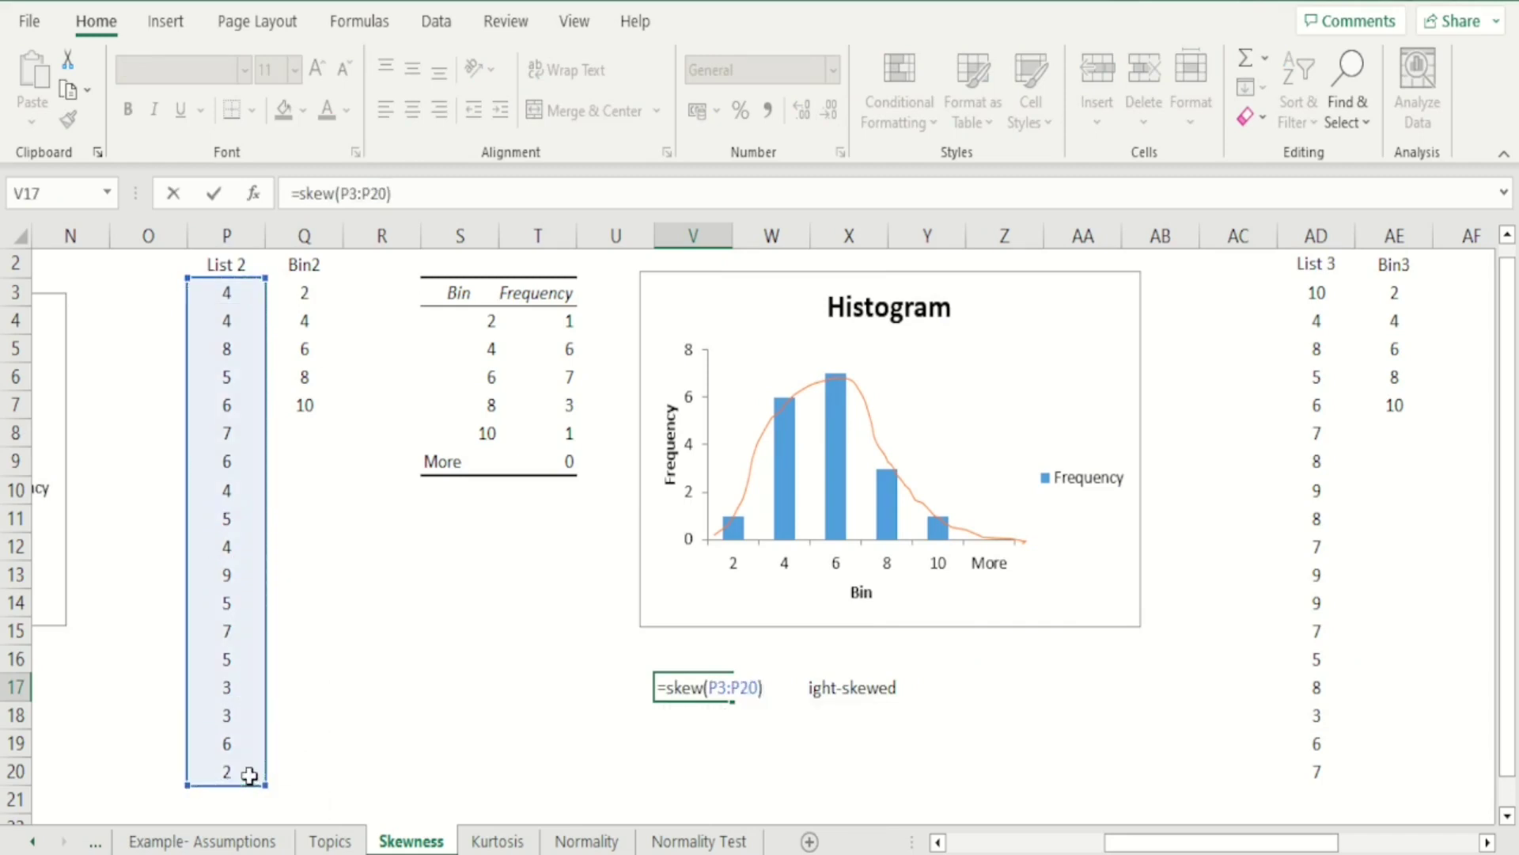
{"action": "key", "text": "Return"}
{"action": "key", "text": "Up"}
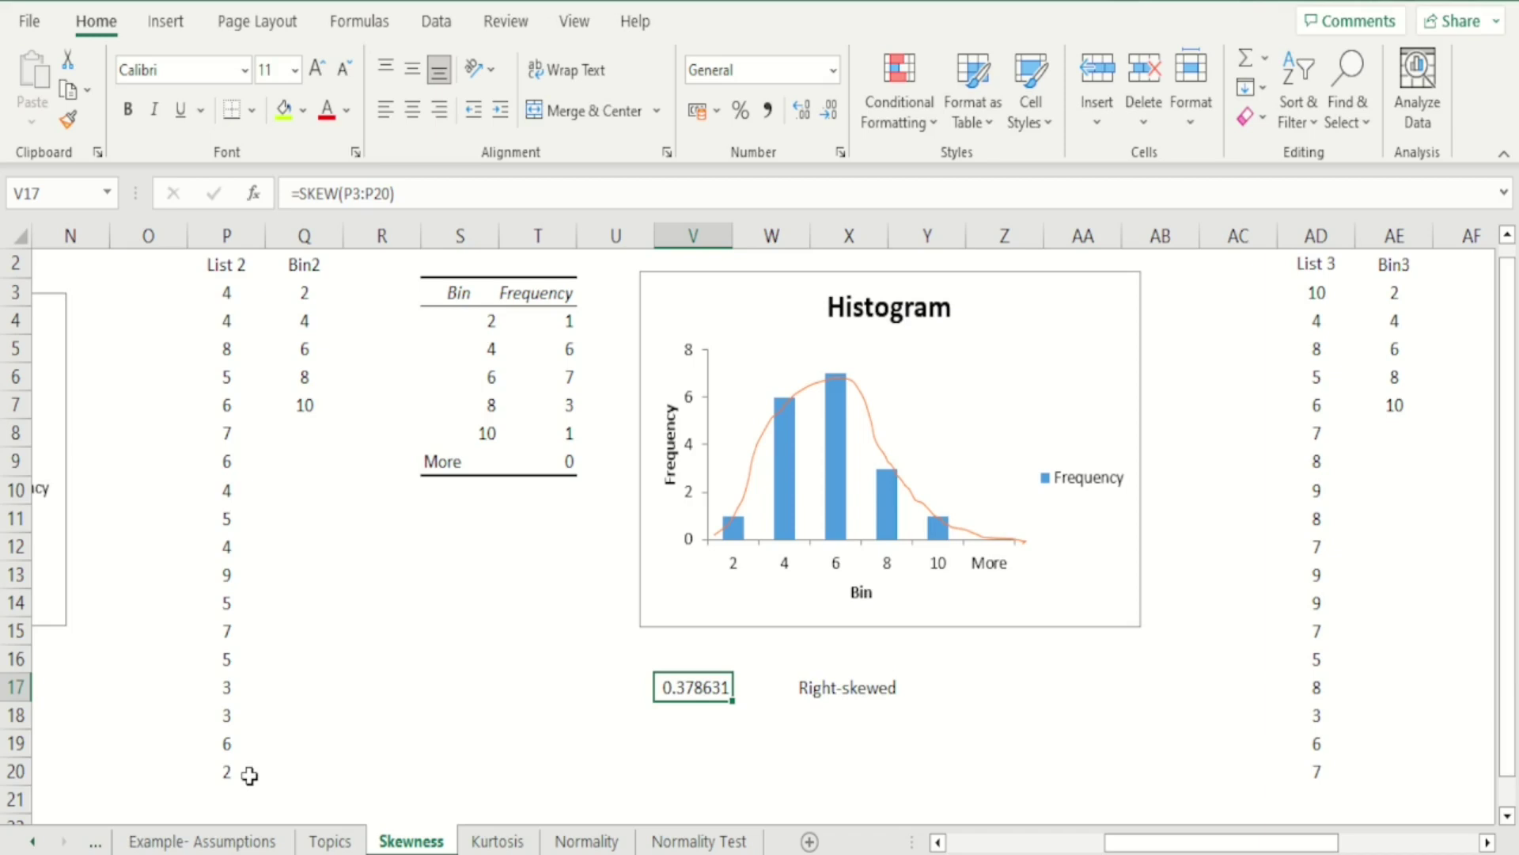
Calculate the skewness of List 3 in cell AJ17 with =SKEW(AD3:AD20).
{"action": "key", "text": "Right"}
{"action": "key", "text": "Right"}
{"action": "key", "text": "Right"}
{"action": "key", "text": "Right"}
{"action": "key", "text": "Right"}
{"action": "key", "text": "Right"}
{"action": "key", "text": "Right"}
{"action": "key", "text": "Right"}
{"action": "key", "text": "Right"}
{"action": "key", "text": "Right"}
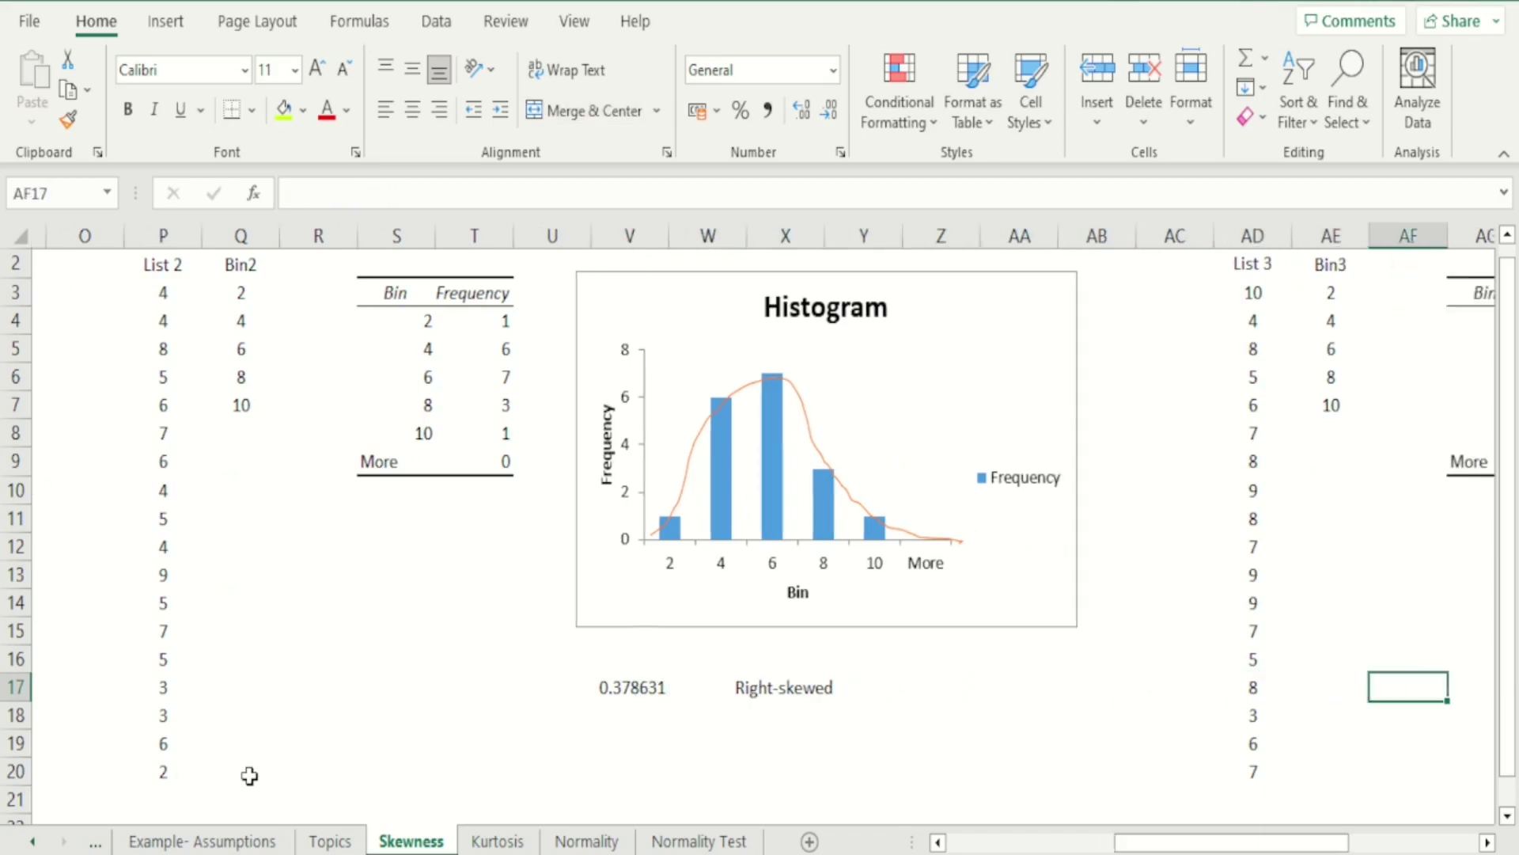
{"action": "key", "text": "Right"}
{"action": "key", "text": "Right"}
{"action": "key", "text": "Right"}
{"action": "key", "text": "Right"}
{"action": "key", "text": "Right"}
{"action": "key", "text": "Right"}
{"action": "key", "text": "Right"}
{"action": "key", "text": "Left"}
{"action": "key", "text": "Left"}
{"action": "key", "text": "Left"}
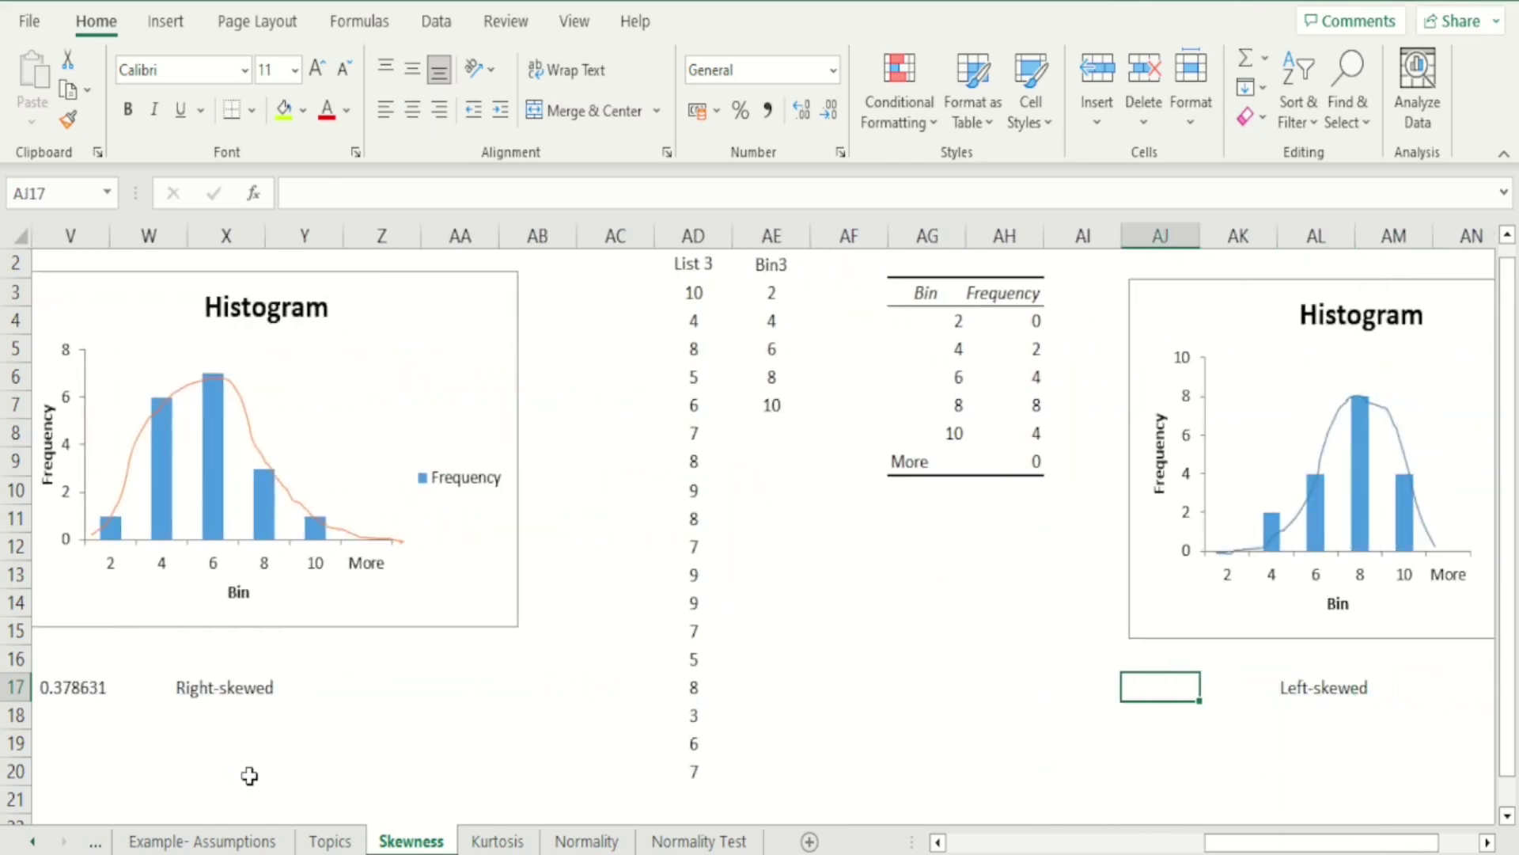
{"action": "type", "text": "=skew"}
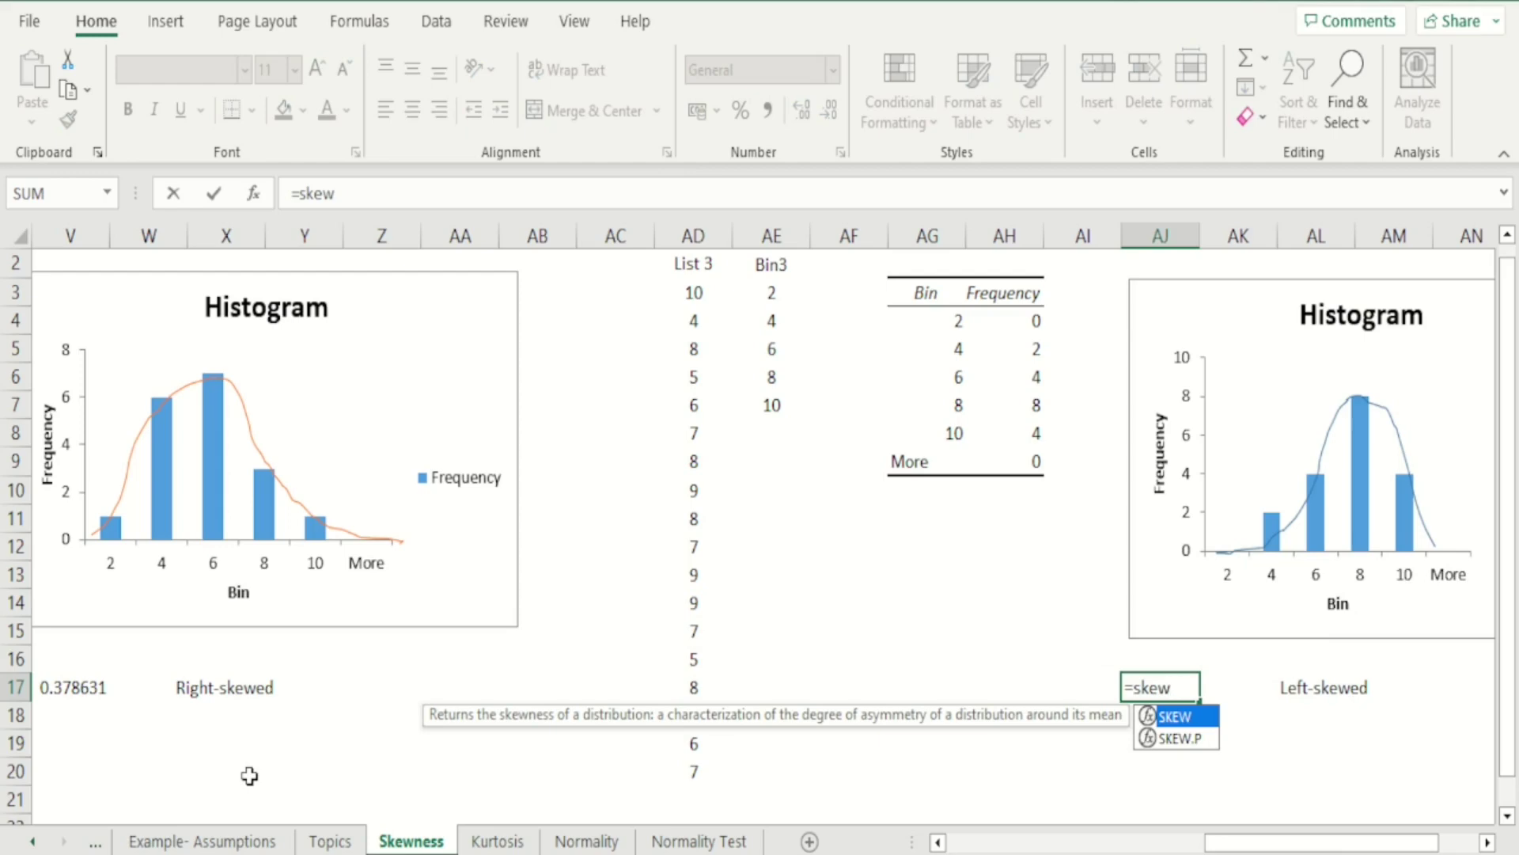
{"action": "type", "text": "("}
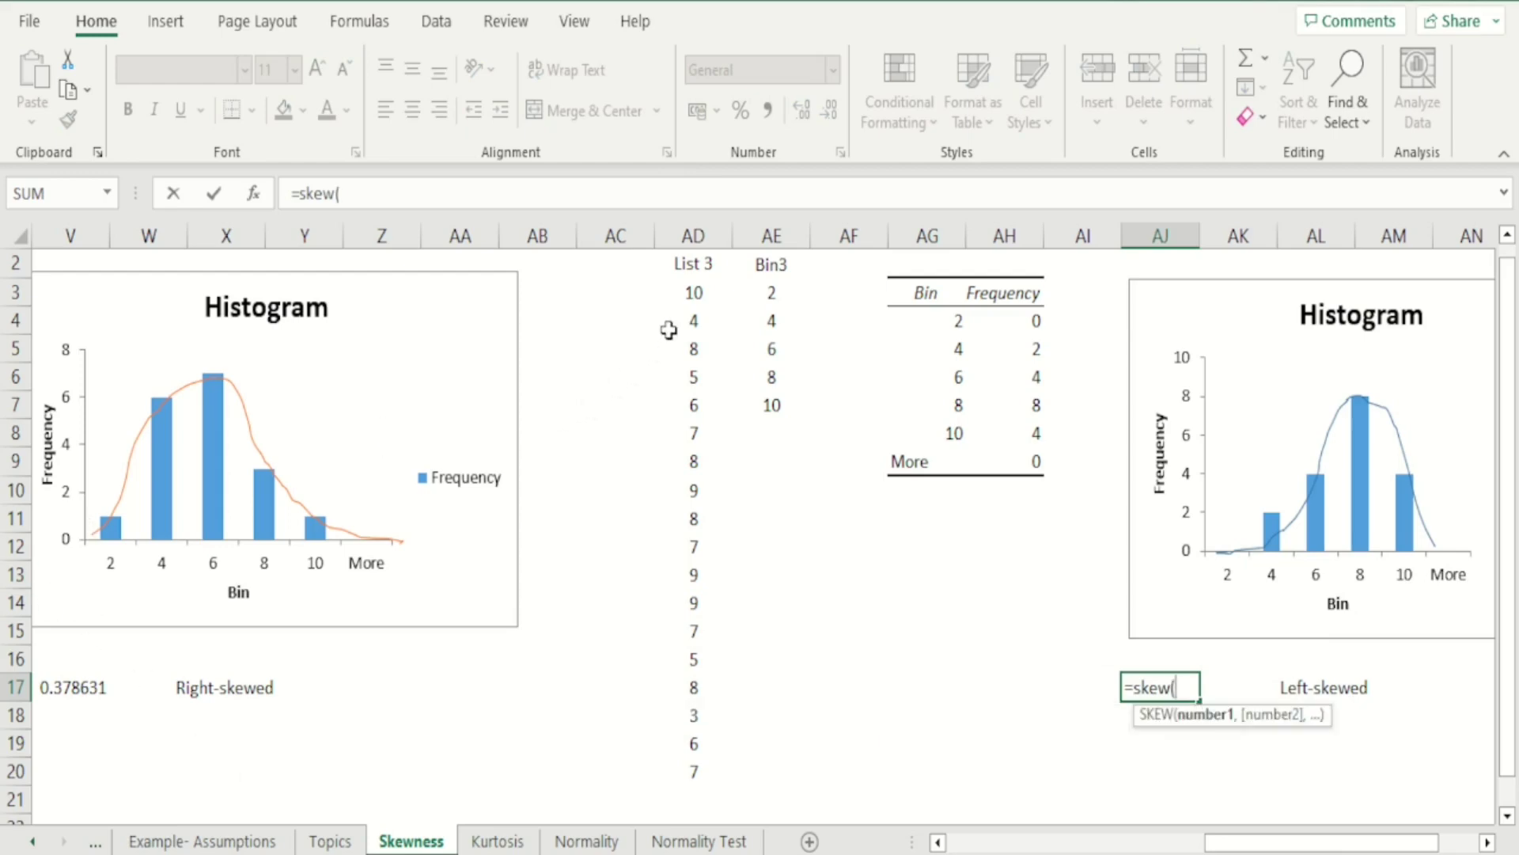
{"action": "left_click_drag", "start_coordinate": [689, 295], "coordinate": [668, 776]}
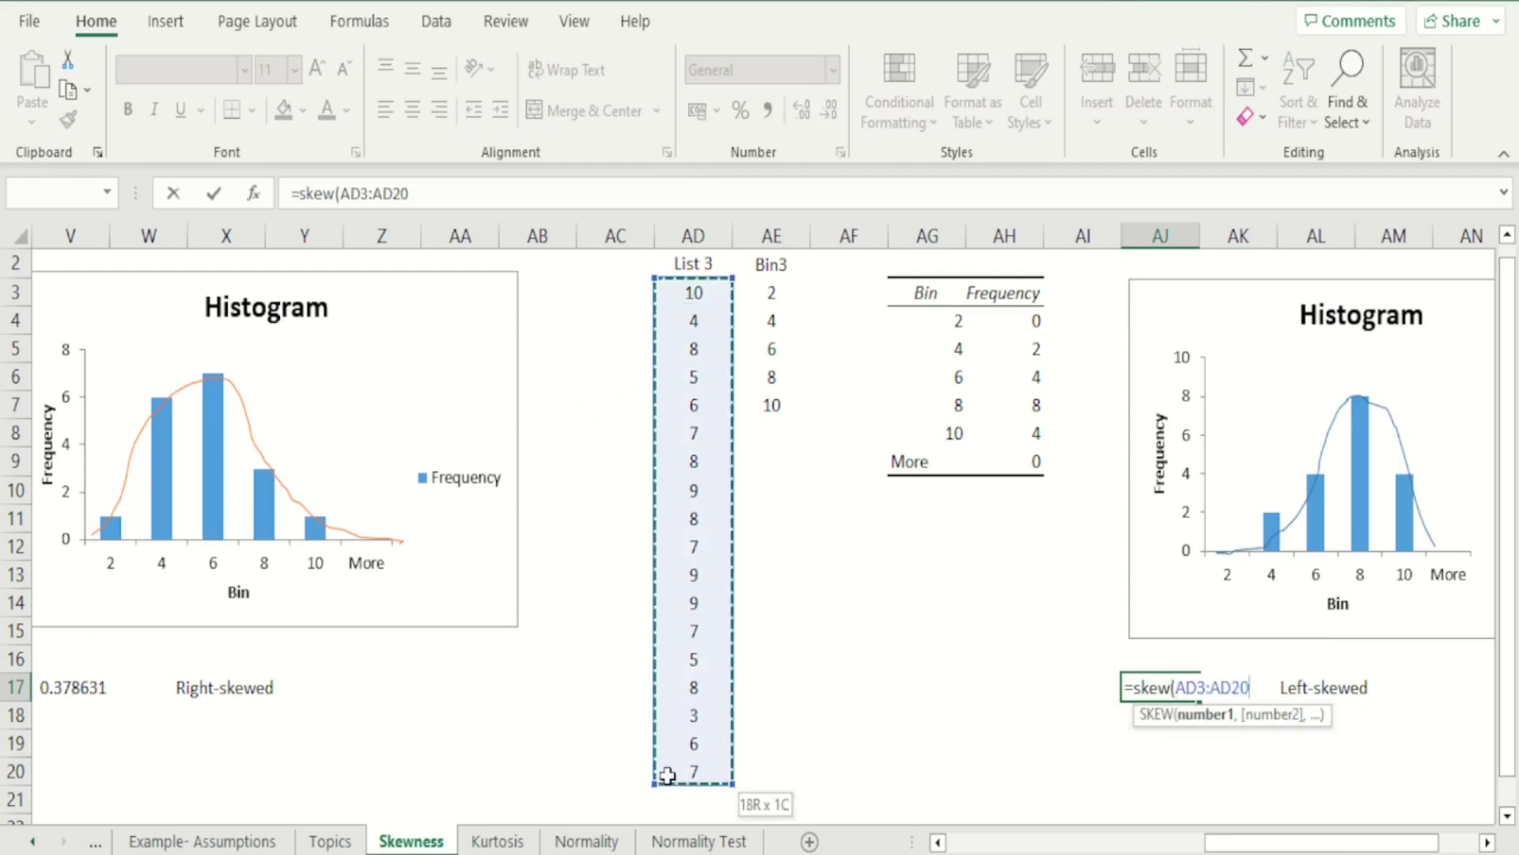
{"action": "type", "text": ")"}
{"action": "key", "text": "ctrl+Return"}
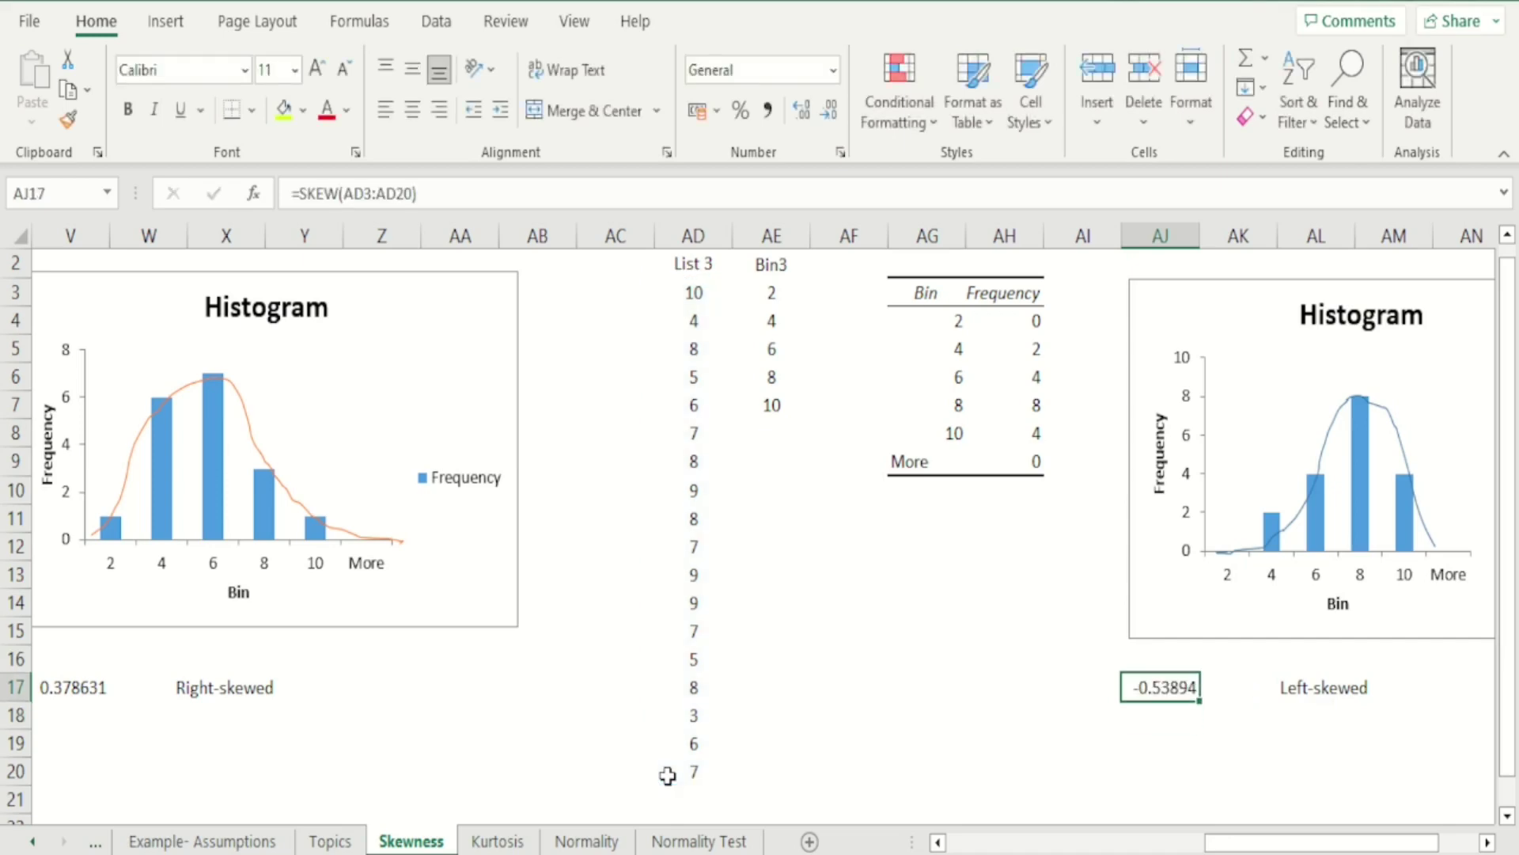
Examine the List 3 histogram together with its skewness value and label.
{"action": "key", "text": "Left"}
{"action": "key", "text": "Left"}
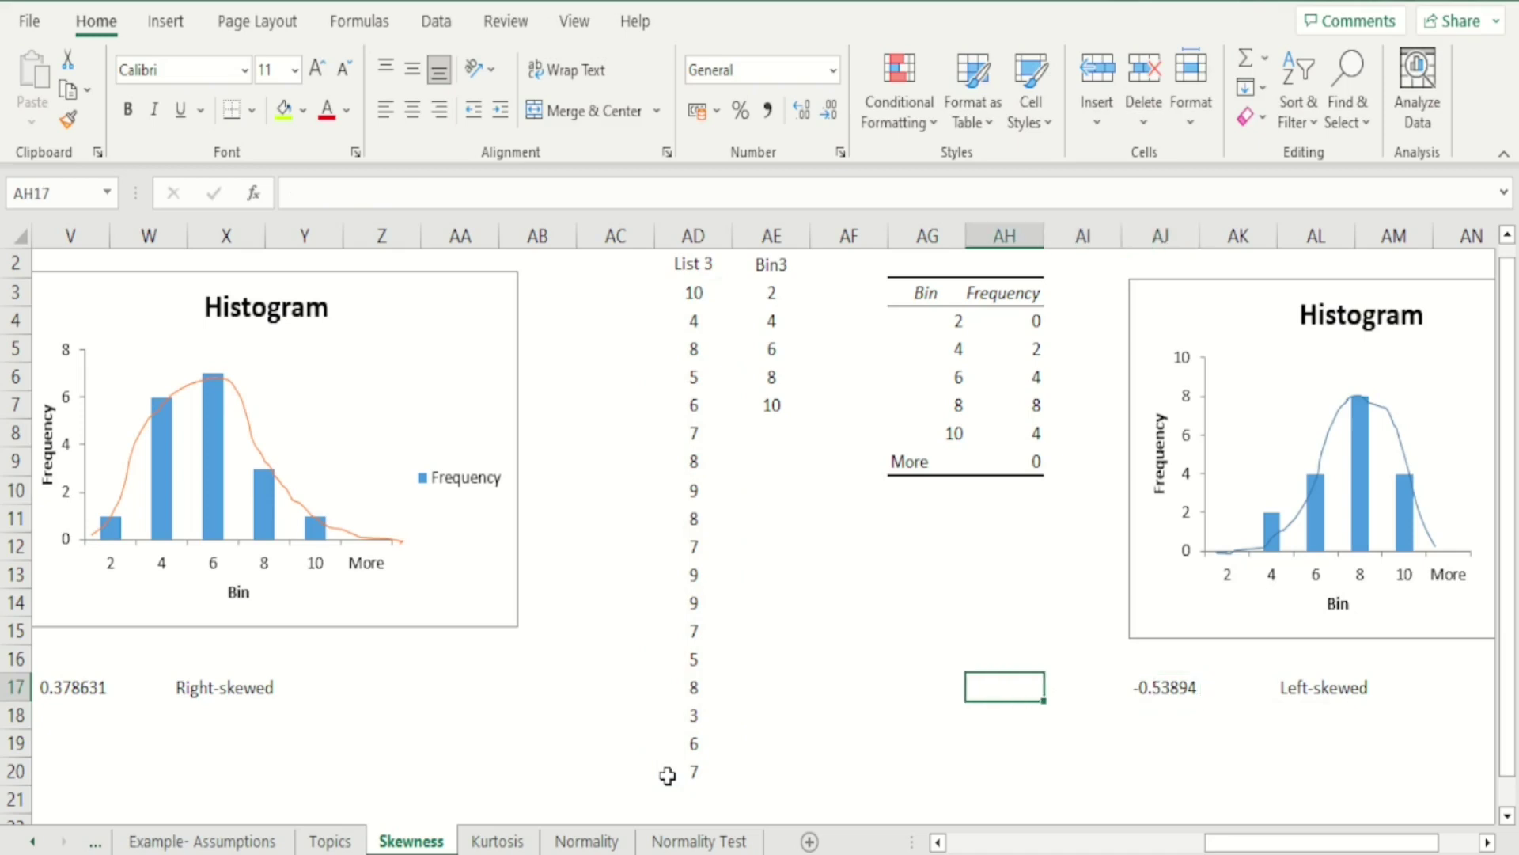
{"action": "key", "text": "Right"}
{"action": "key", "text": "Right"}
{"action": "key", "text": "Right"}
{"action": "key", "text": "Right"}
{"action": "key", "text": "Right"}
{"action": "key", "text": "Right"}
{"action": "key", "text": "Right"}
{"action": "key", "text": "Right"}
{"action": "key", "text": "Right"}
{"action": "key", "text": "Left"}
{"action": "key", "text": "Left"}
{"action": "key", "text": "Left"}
{"action": "key", "text": "Left"}
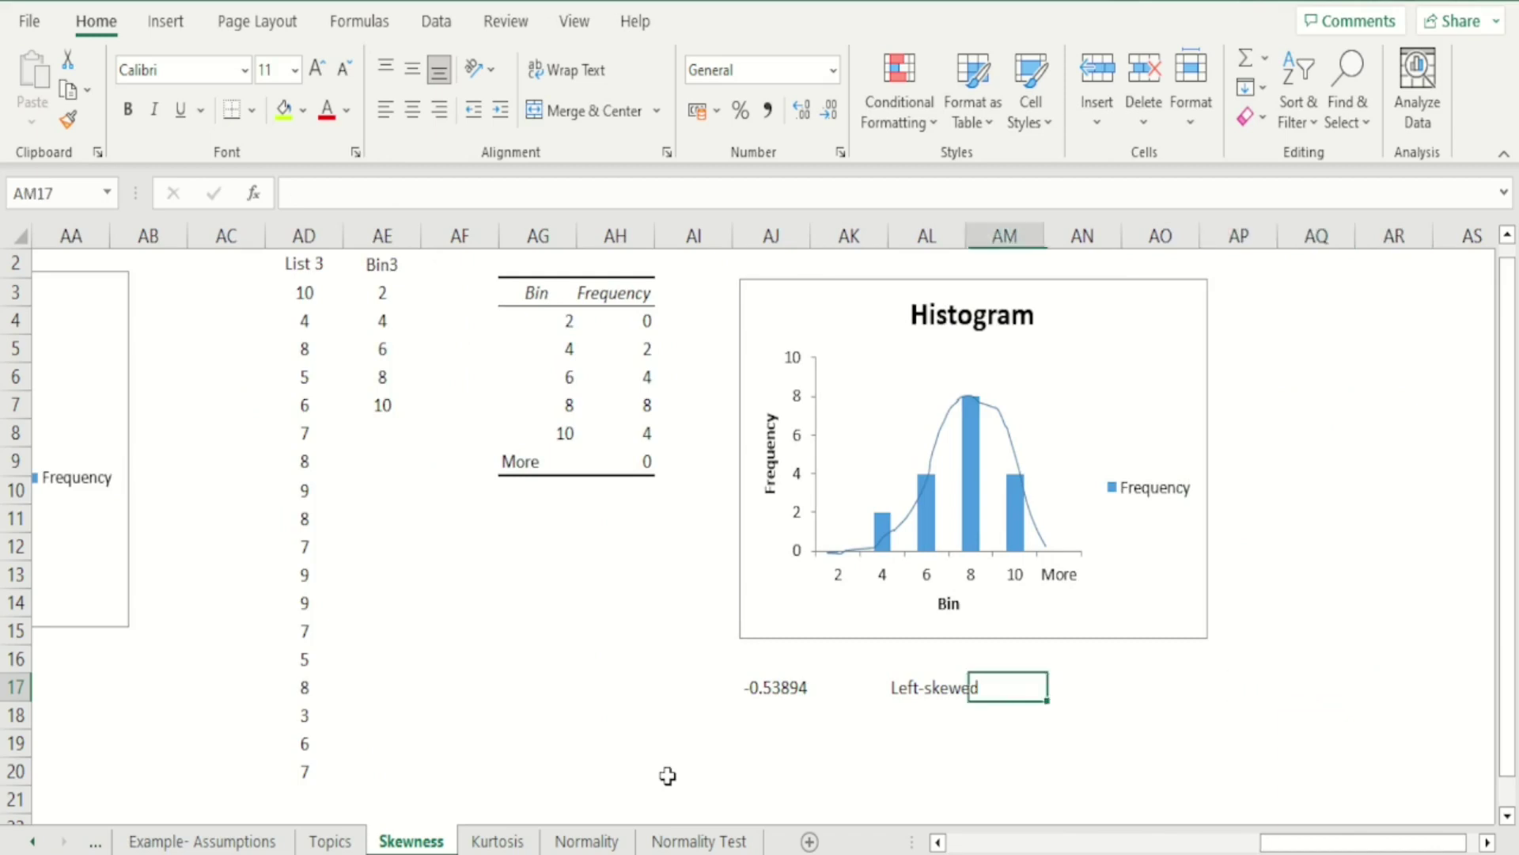
Return to the List 1 histogram and review its skewness value and label.
{"action": "key", "text": "Left"}
{"action": "key", "text": "Left"}
{"action": "key", "text": "Left"}
{"action": "key", "text": "Left"}
{"action": "key", "text": "Left"}
{"action": "key", "text": "Left"}
{"action": "key", "text": "Left"}
{"action": "key", "text": "Left"}
{"action": "key", "text": "Left"}
{"action": "key", "text": "Left"}
{"action": "key", "text": "Left"}
{"action": "key", "text": "Left"}
{"action": "key", "text": "Left"}
{"action": "key", "text": "Left"}
{"action": "key", "text": "Left"}
{"action": "key", "text": "Left"}
{"action": "key", "text": "Left"}
{"action": "key", "text": "Left"}
{"action": "key", "text": "Left"}
{"action": "key", "text": "Left"}
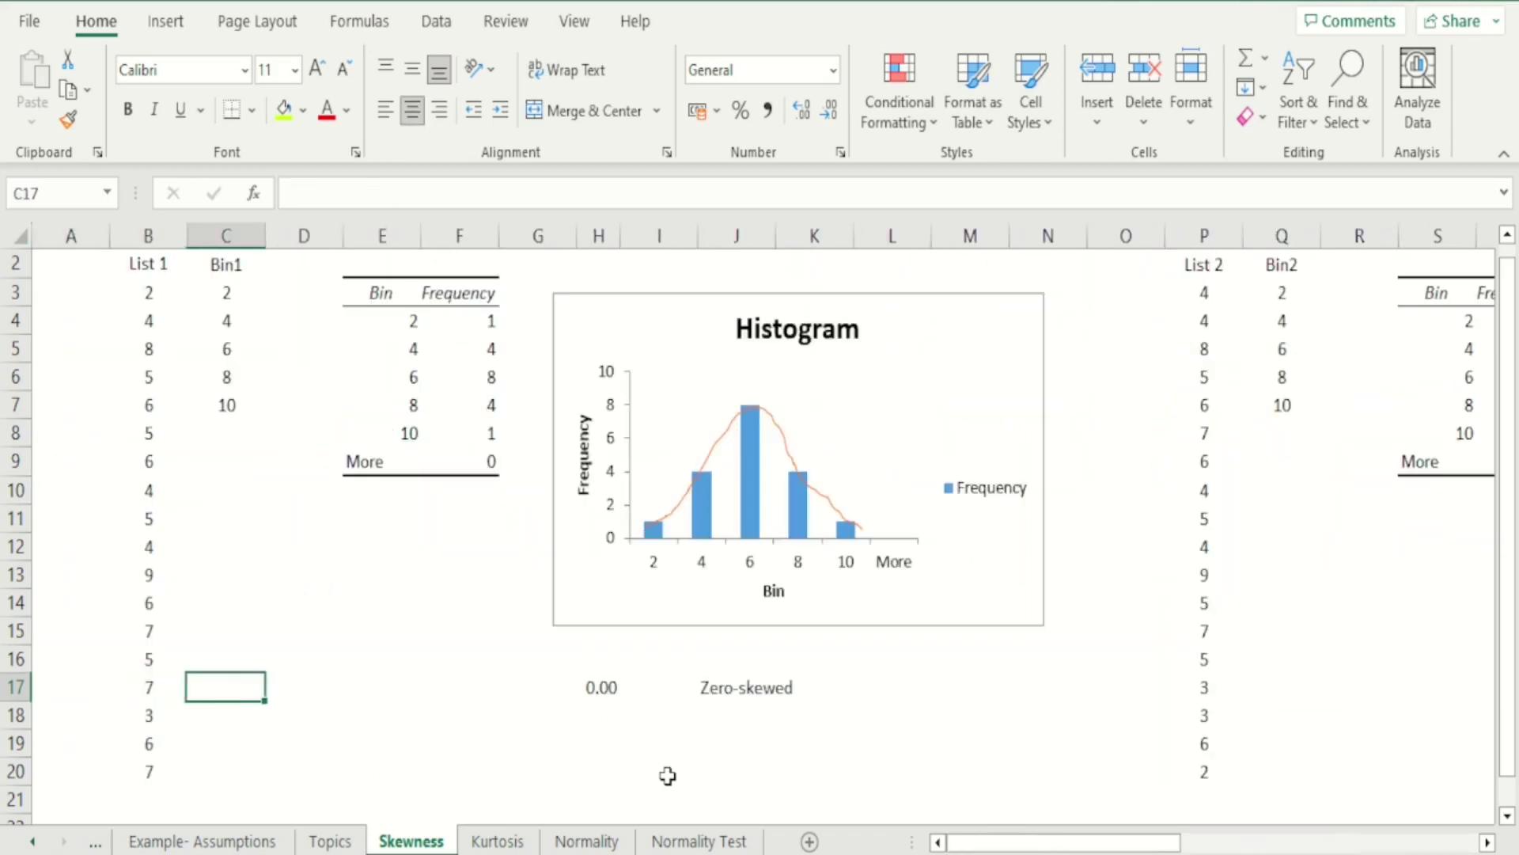
{"action": "key", "text": "Right"}
{"action": "key", "text": "Right"}
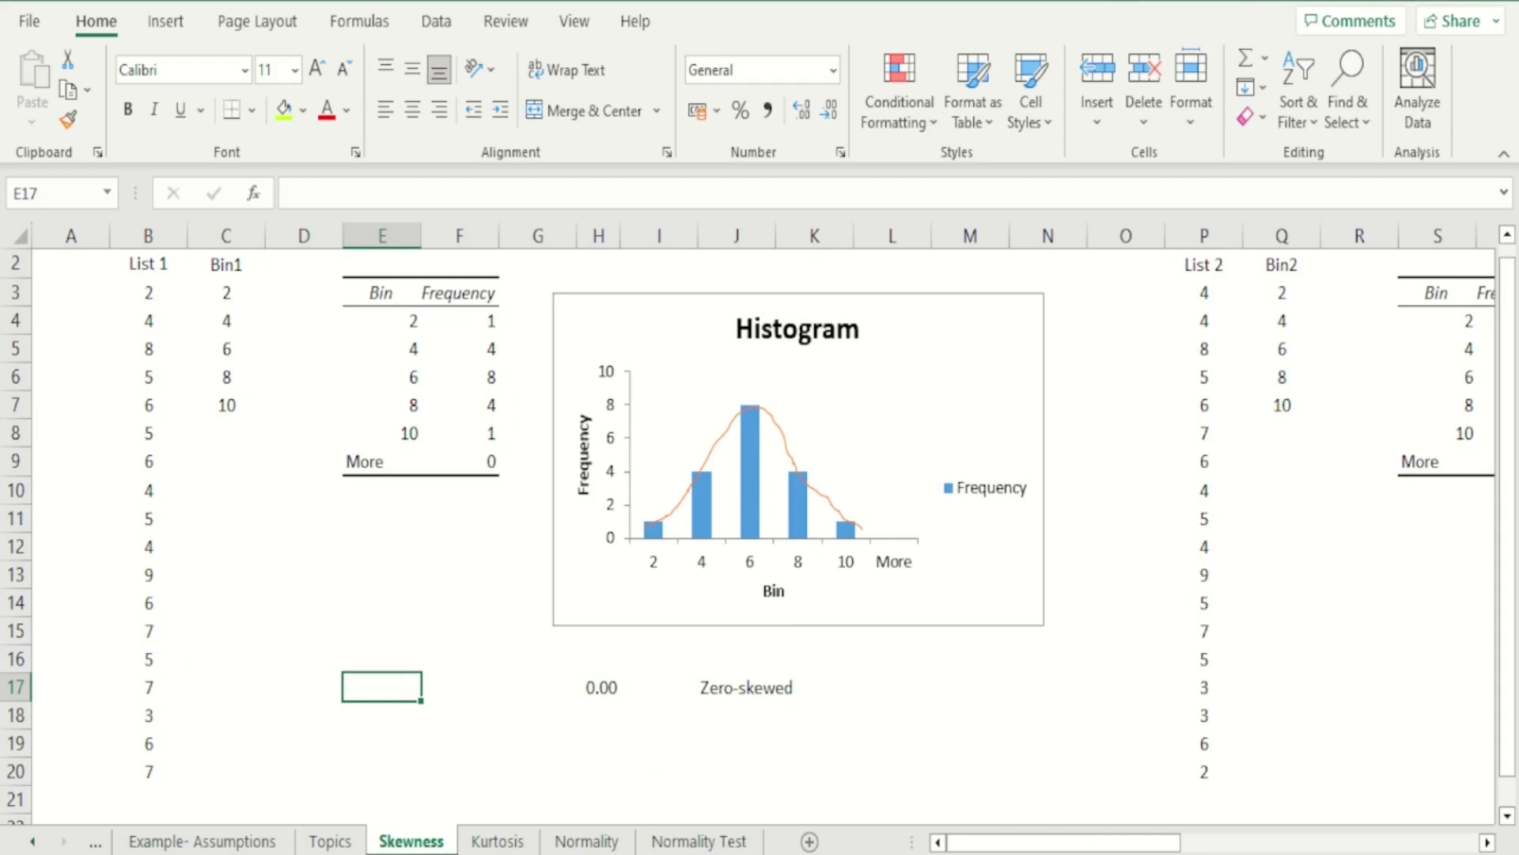
On the Kurtosis sheet, start a Data Analysis histogram with List 1 in B3:B20 as the input range.
{"action": "left_click", "coordinate": [498, 841]}
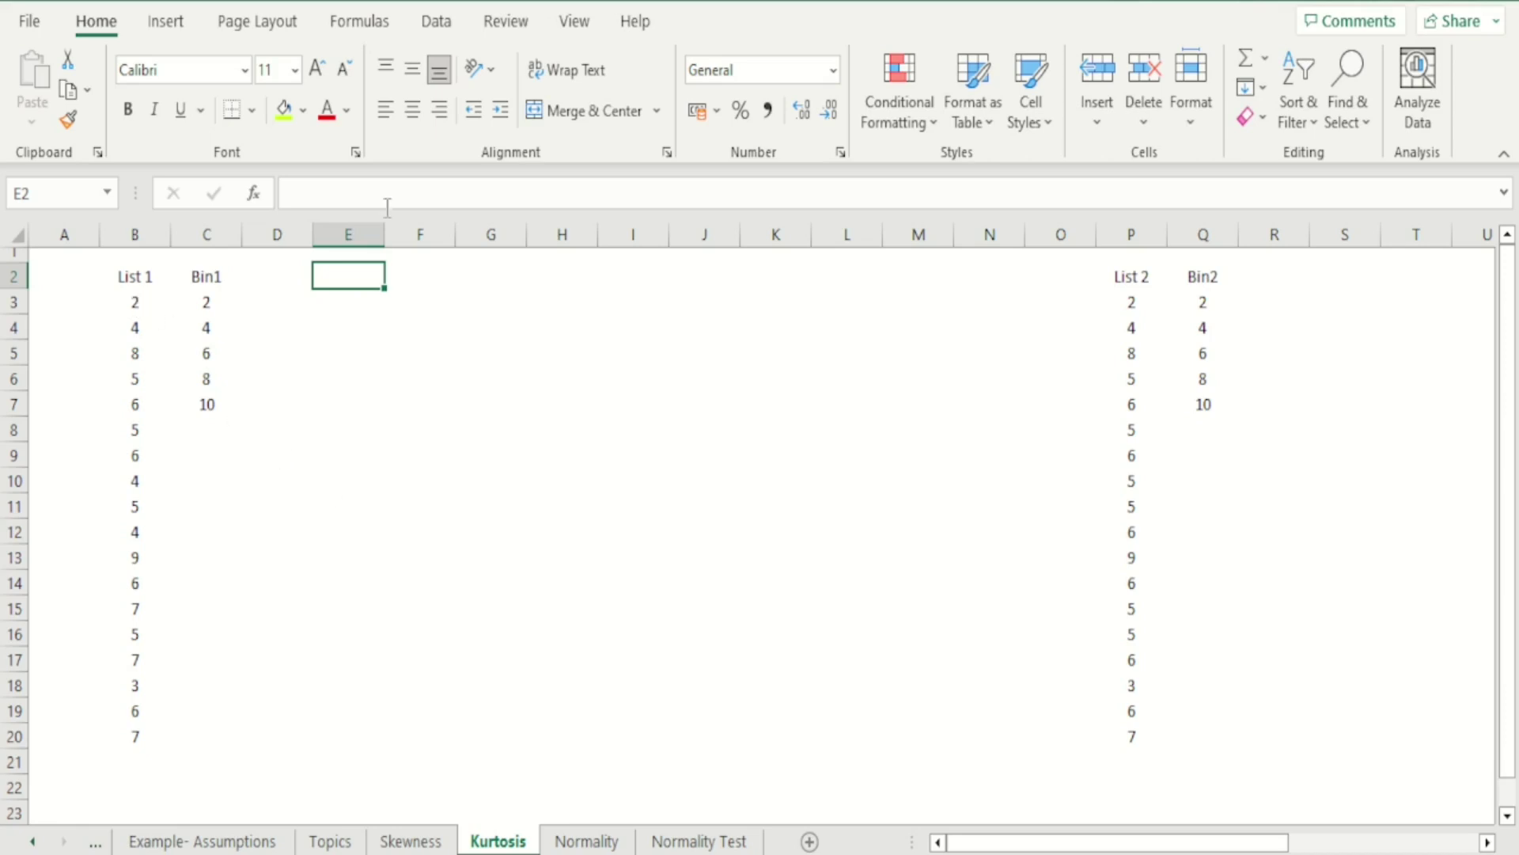
{"action": "left_click", "coordinate": [438, 21]}
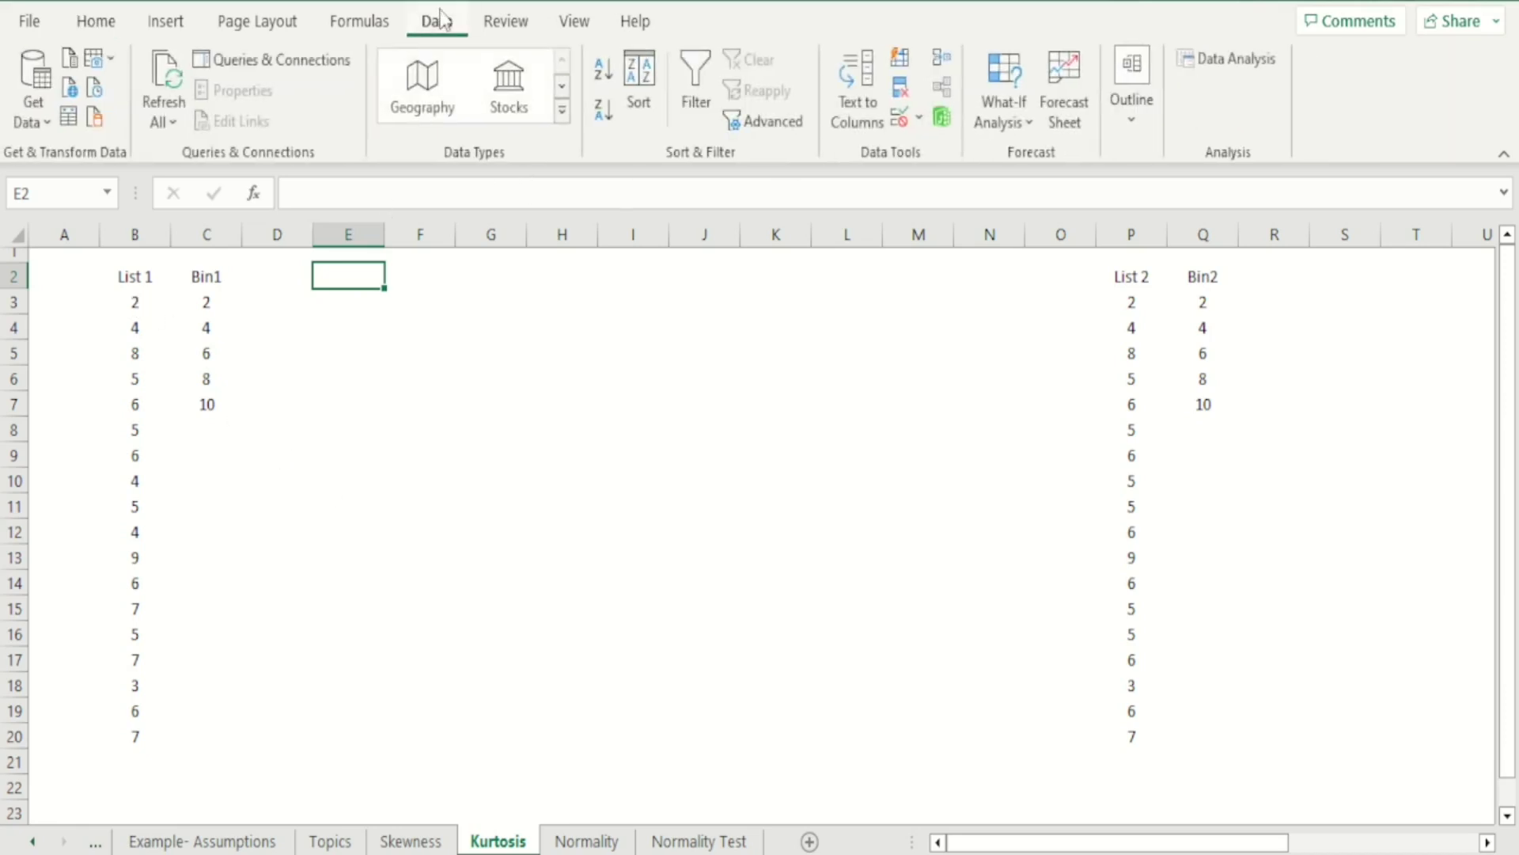
{"action": "left_click", "coordinate": [1218, 57]}
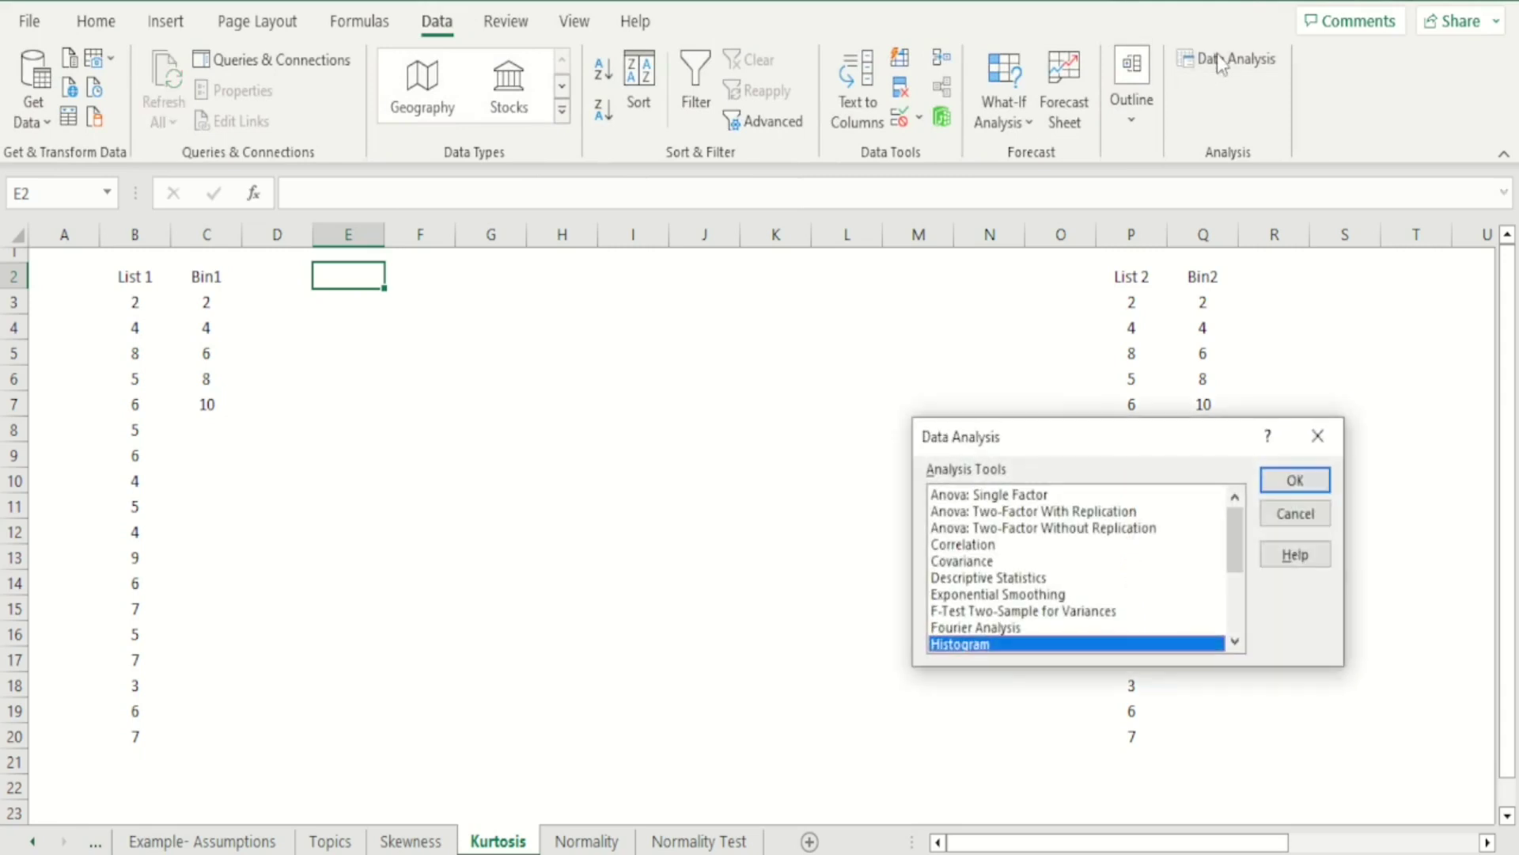
{"action": "left_click", "coordinate": [1290, 479]}
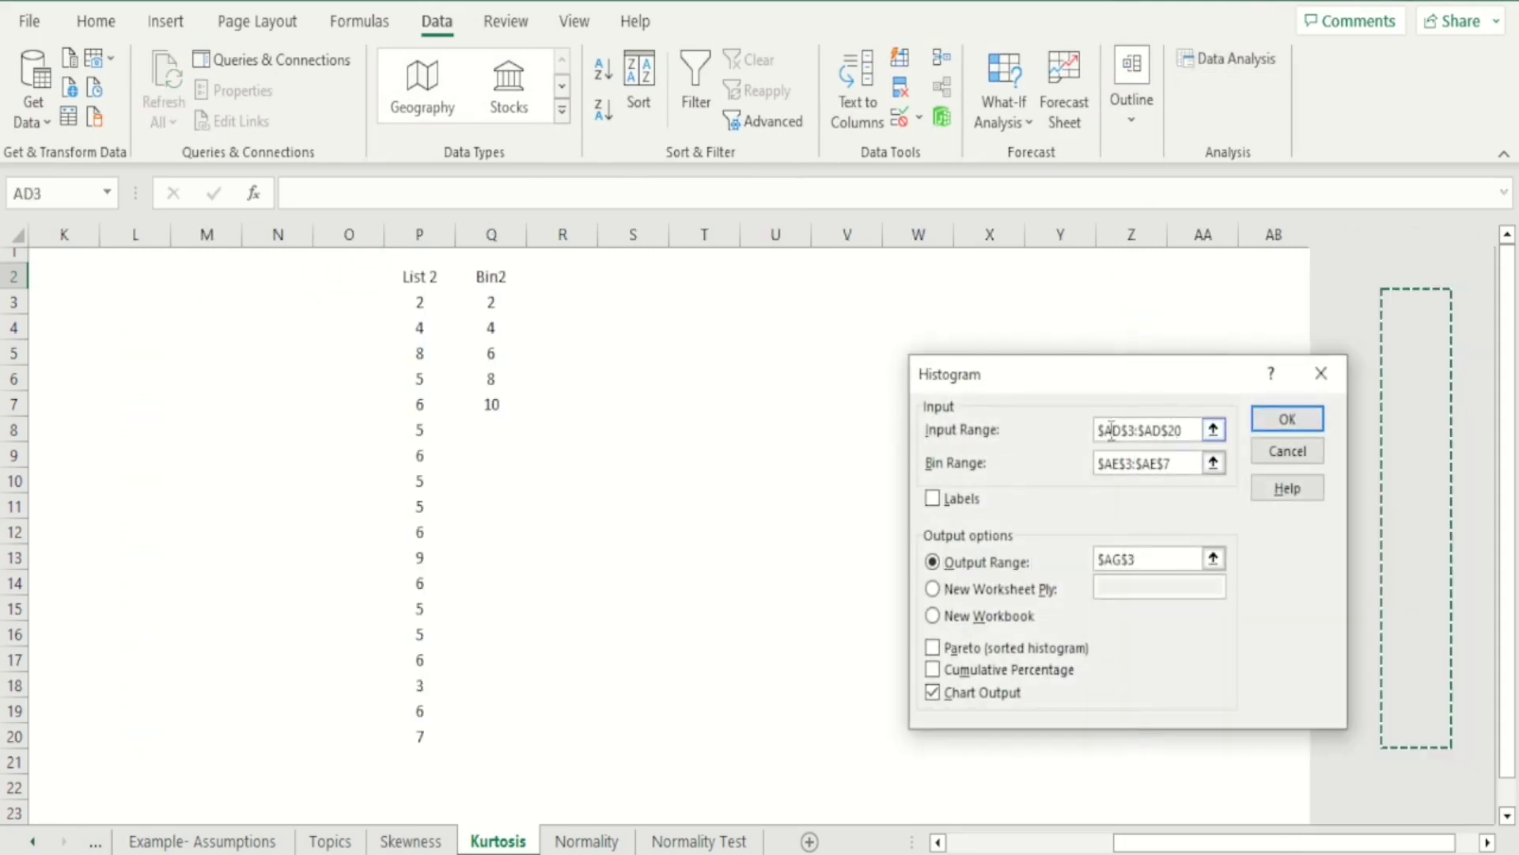
{"action": "left_click_drag", "start_coordinate": [1182, 428], "coordinate": [1064, 434]}
{"action": "key", "text": "BackSpace"}
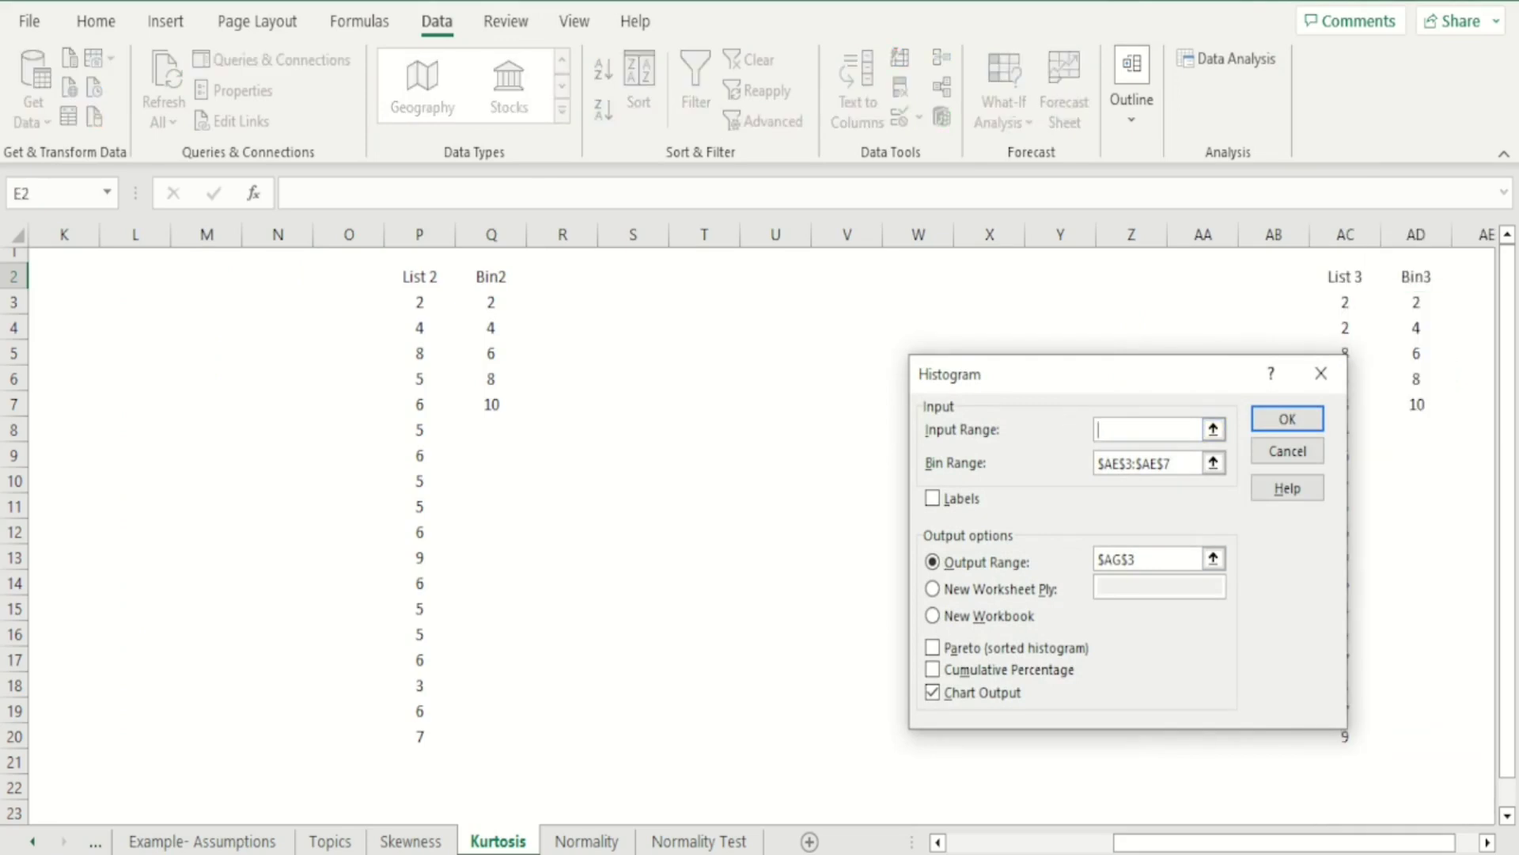
{"action": "left_click_drag", "start_coordinate": [1282, 842], "coordinate": [942, 841]}
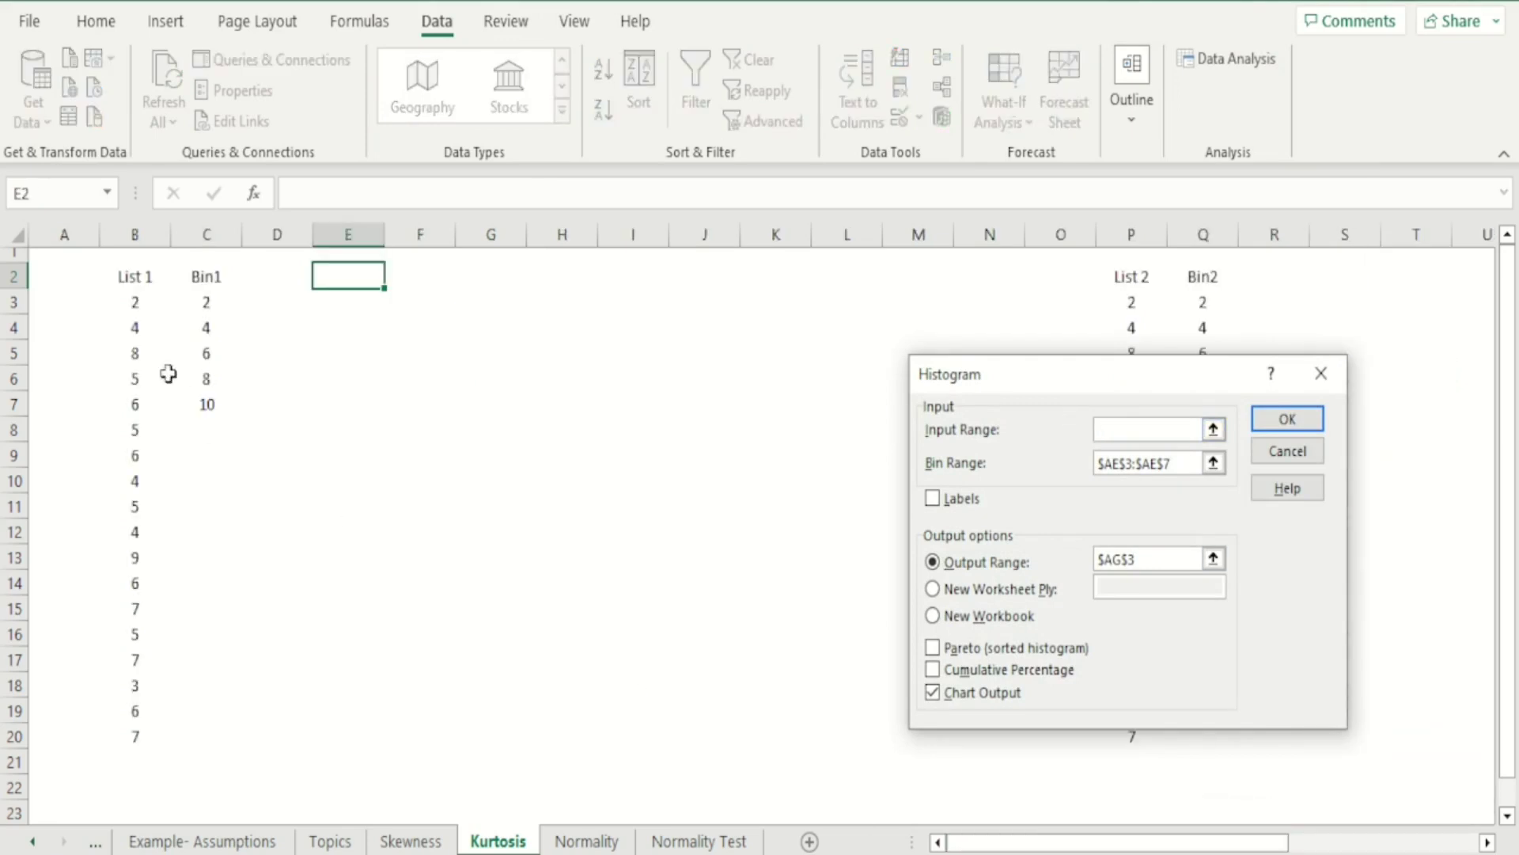
{"action": "left_click_drag", "start_coordinate": [132, 305], "coordinate": [132, 735]}
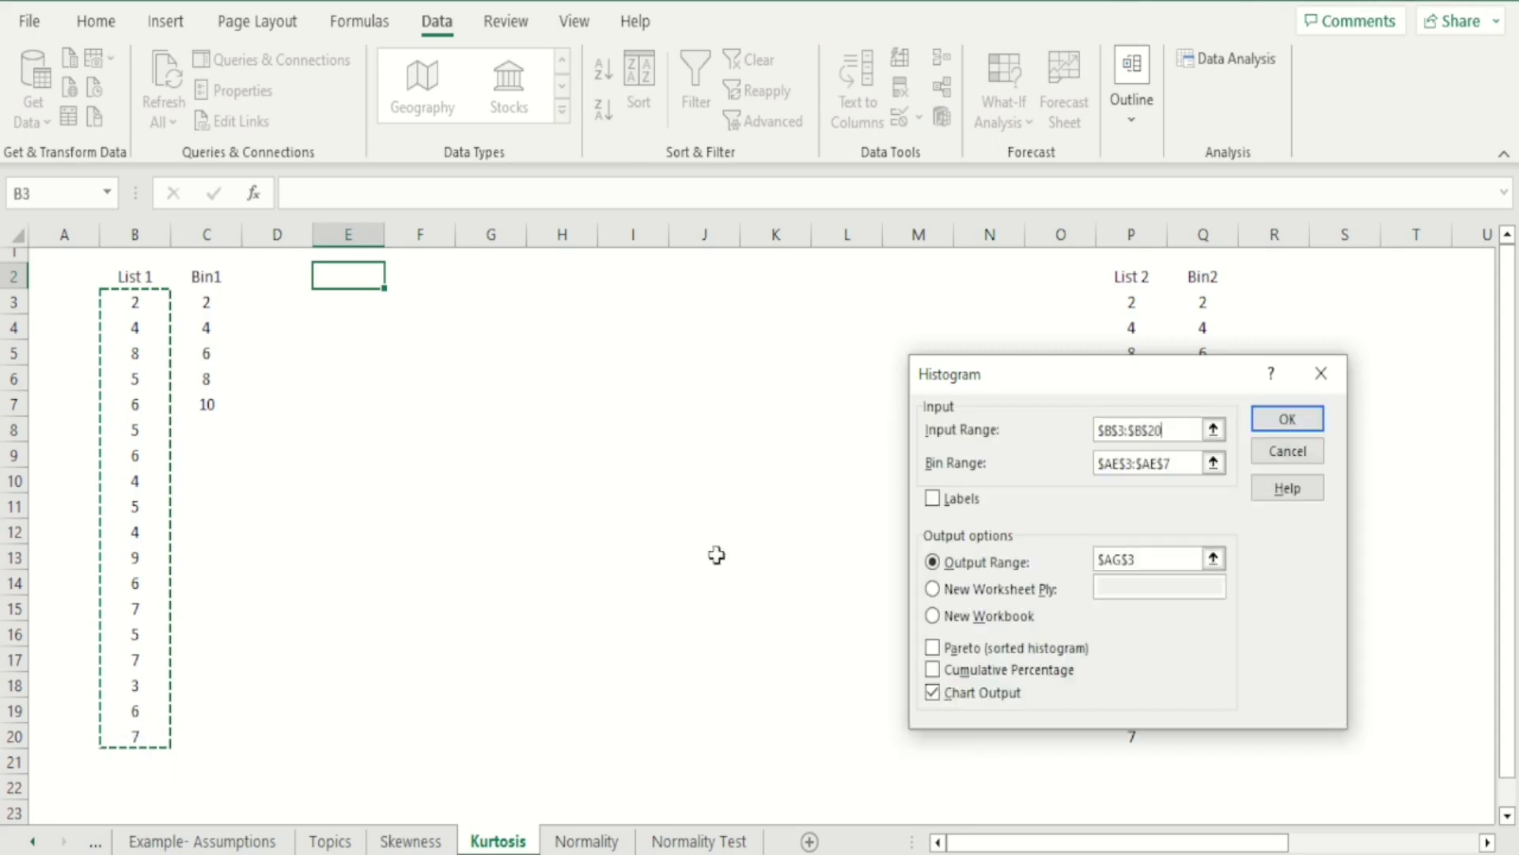
Replace the histogram's bin range with the Bin1 values in C3:C7.
{"action": "left_click_drag", "start_coordinate": [1174, 463], "coordinate": [1041, 454]}
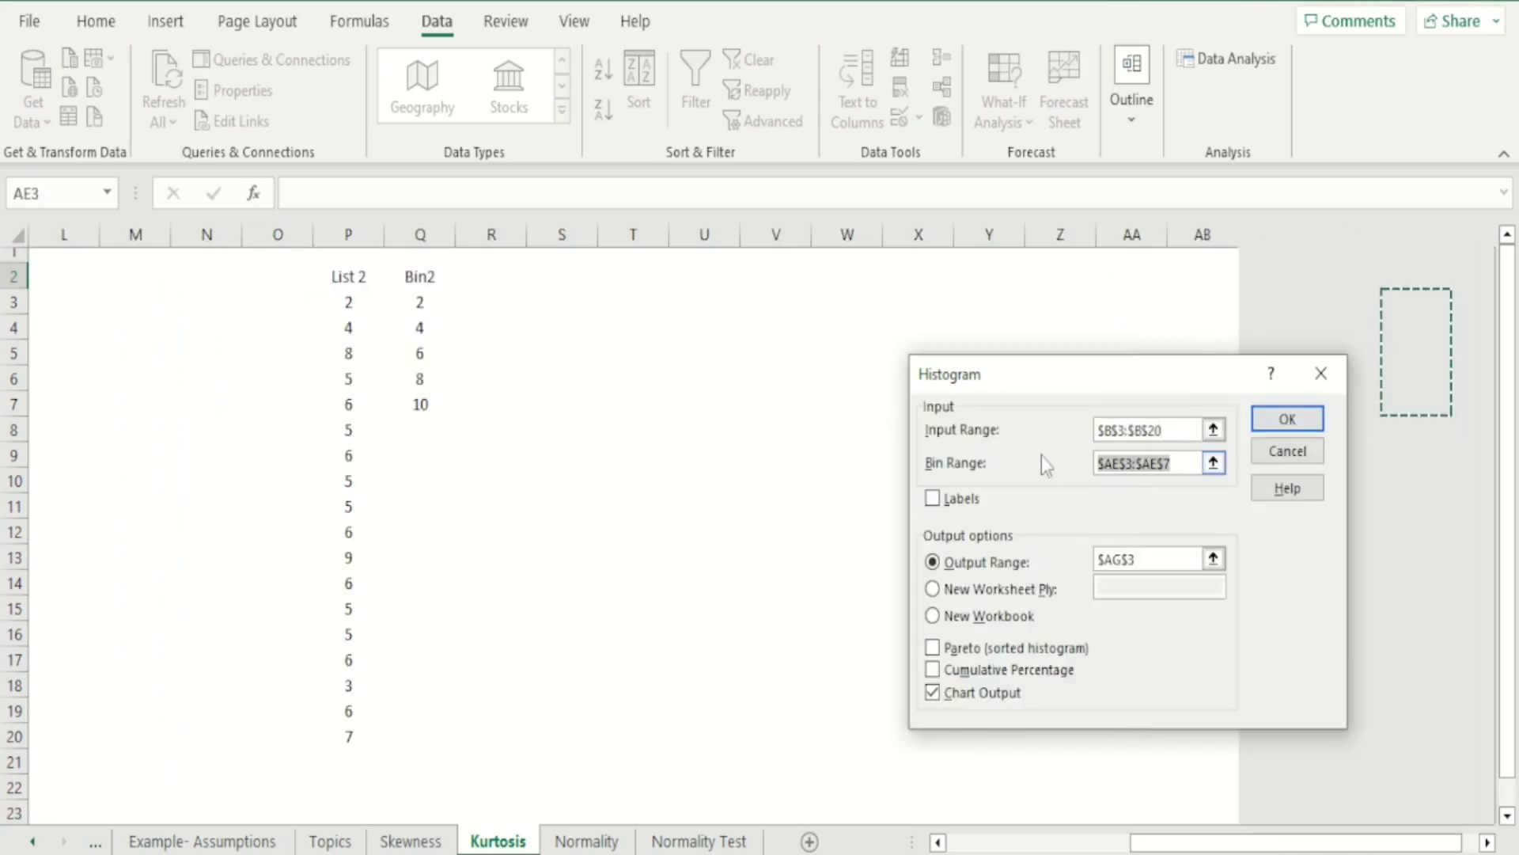
{"action": "key", "text": "Delete"}
{"action": "left_click_drag", "start_coordinate": [1320, 849], "coordinate": [943, 820]}
{"action": "left_click_drag", "start_coordinate": [214, 304], "coordinate": [206, 404]}
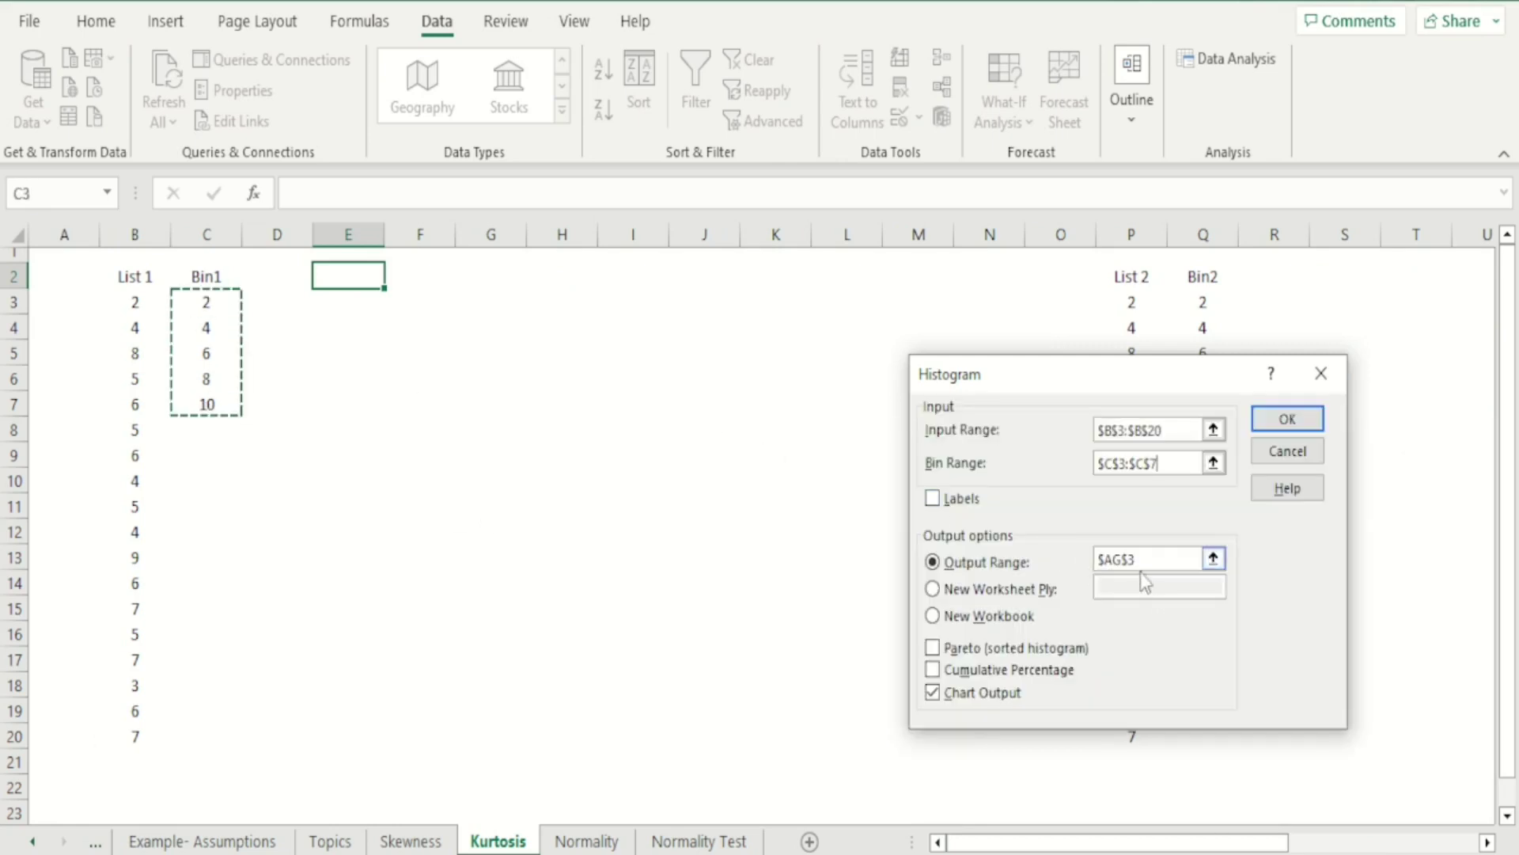
Set the output range to cell E3 and generate the List 1 frequency table and histogram with chart output.
{"action": "left_click_drag", "start_coordinate": [1155, 559], "coordinate": [1065, 554]}
{"action": "key", "text": "Delete"}
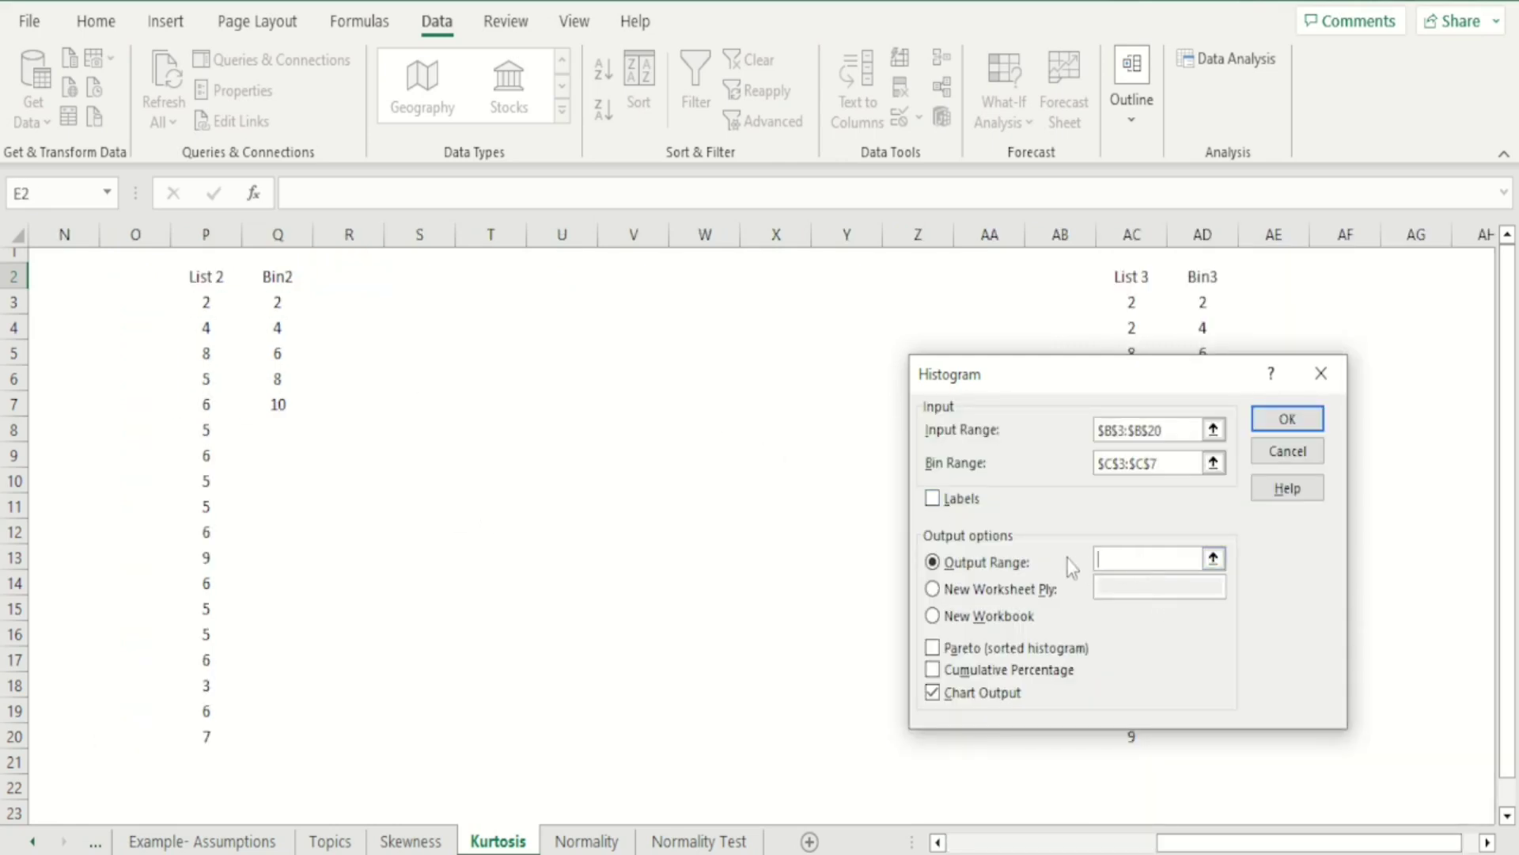
{"action": "left_click_drag", "start_coordinate": [1309, 843], "coordinate": [1102, 843]}
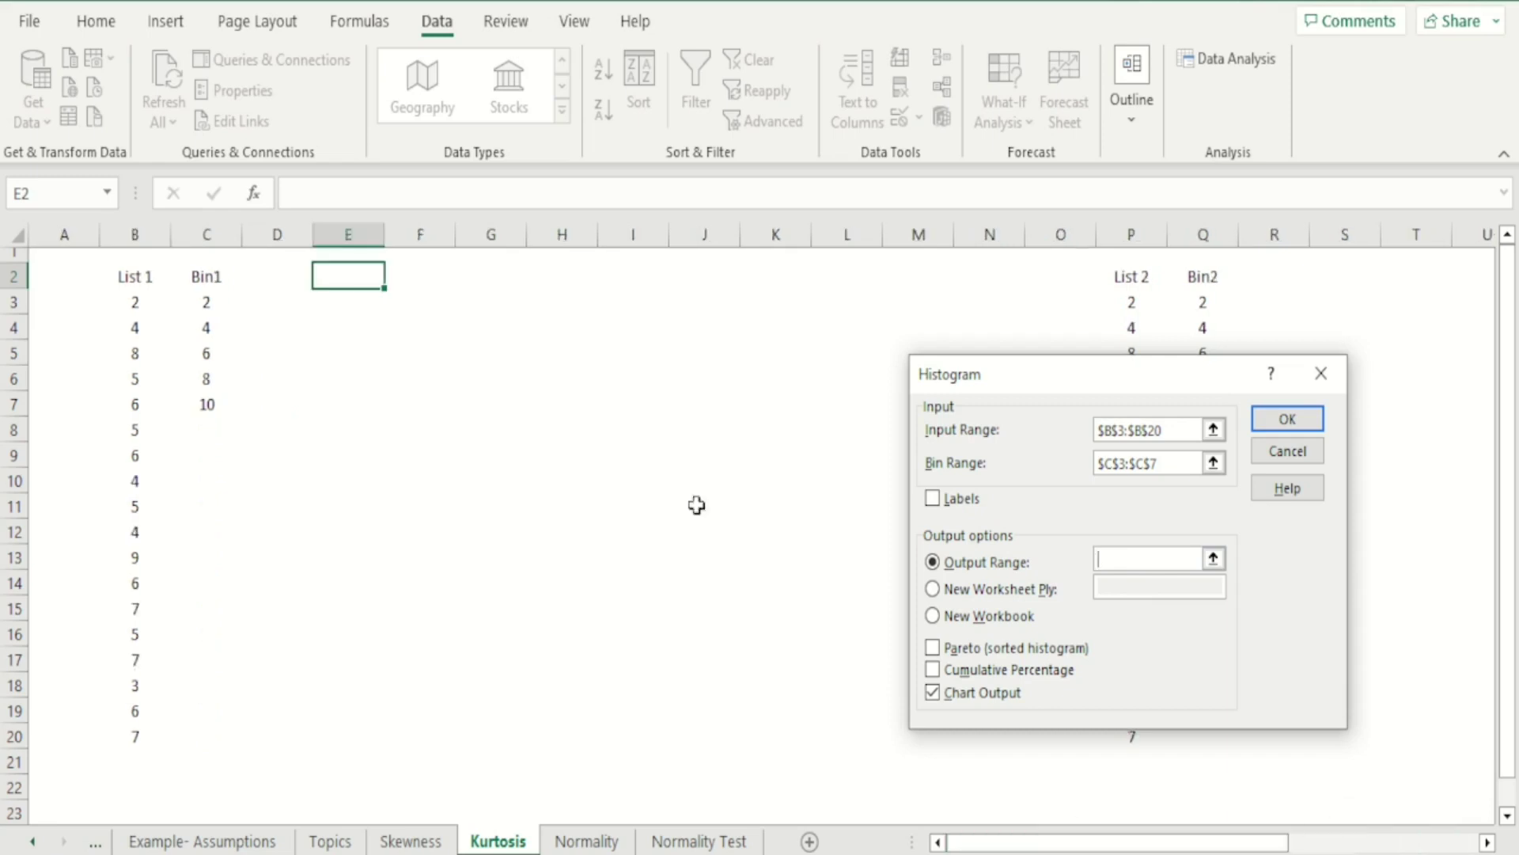
{"action": "left_click", "coordinate": [342, 308]}
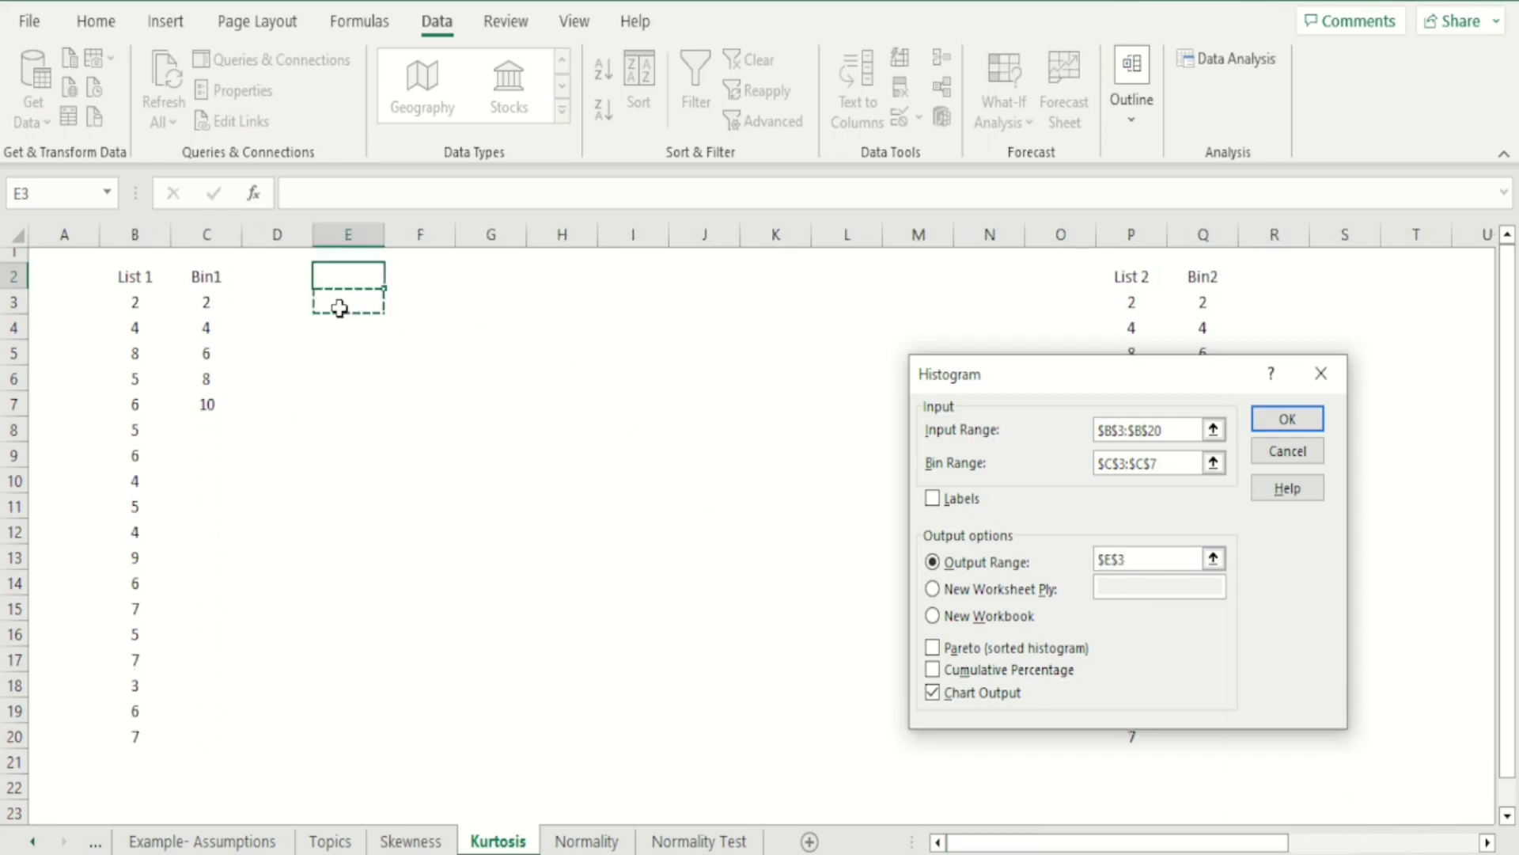
{"action": "left_click", "coordinate": [1298, 421]}
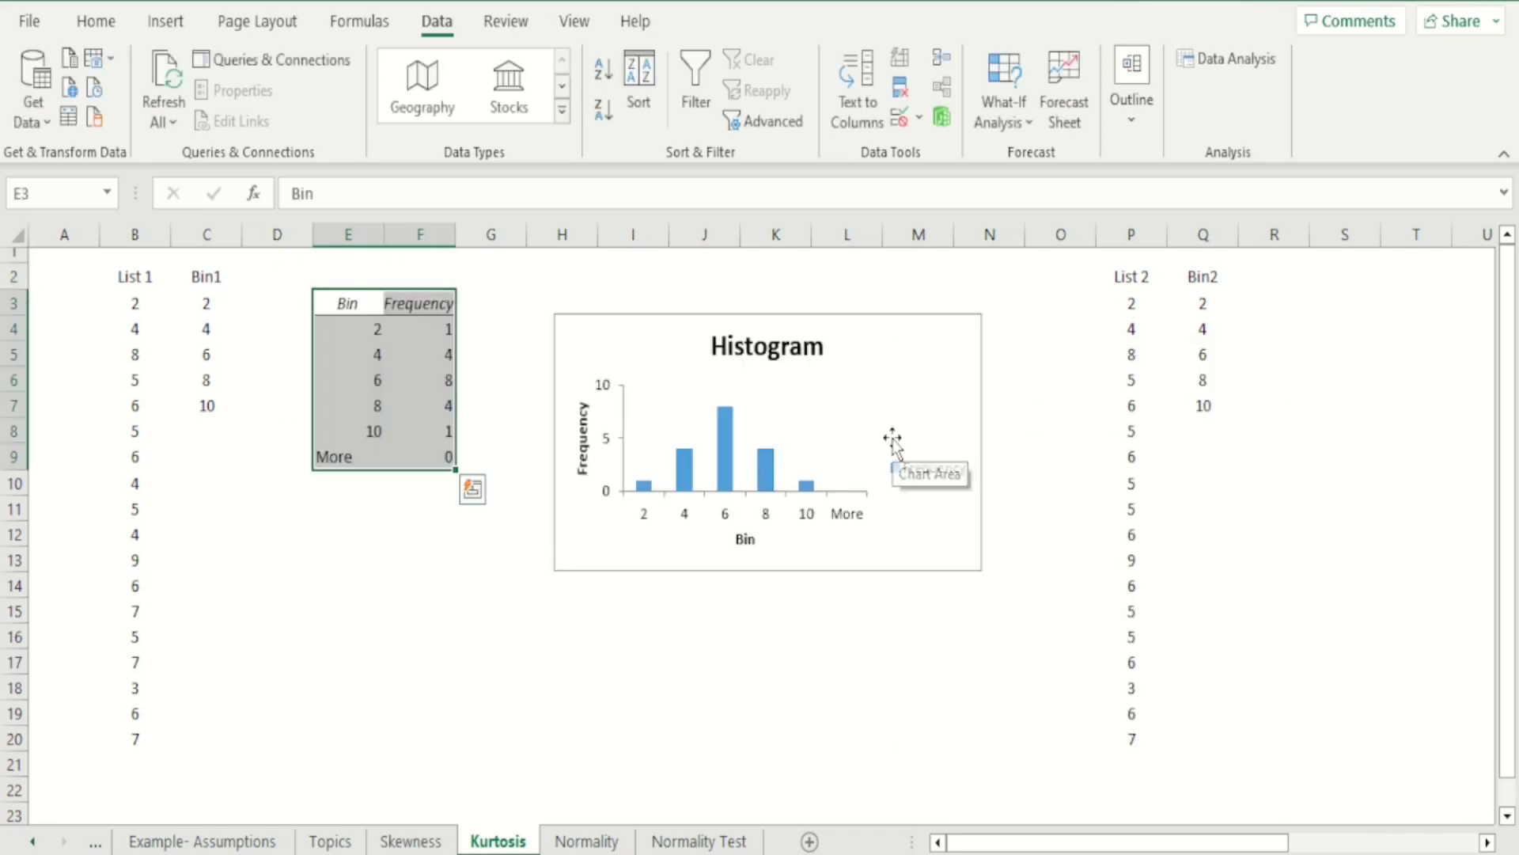
Move the List 1 histogram closer to its frequency table and enlarge it in height and width to span about rows 4 to 17.
{"action": "left_click_drag", "start_coordinate": [804, 573], "coordinate": [767, 566]}
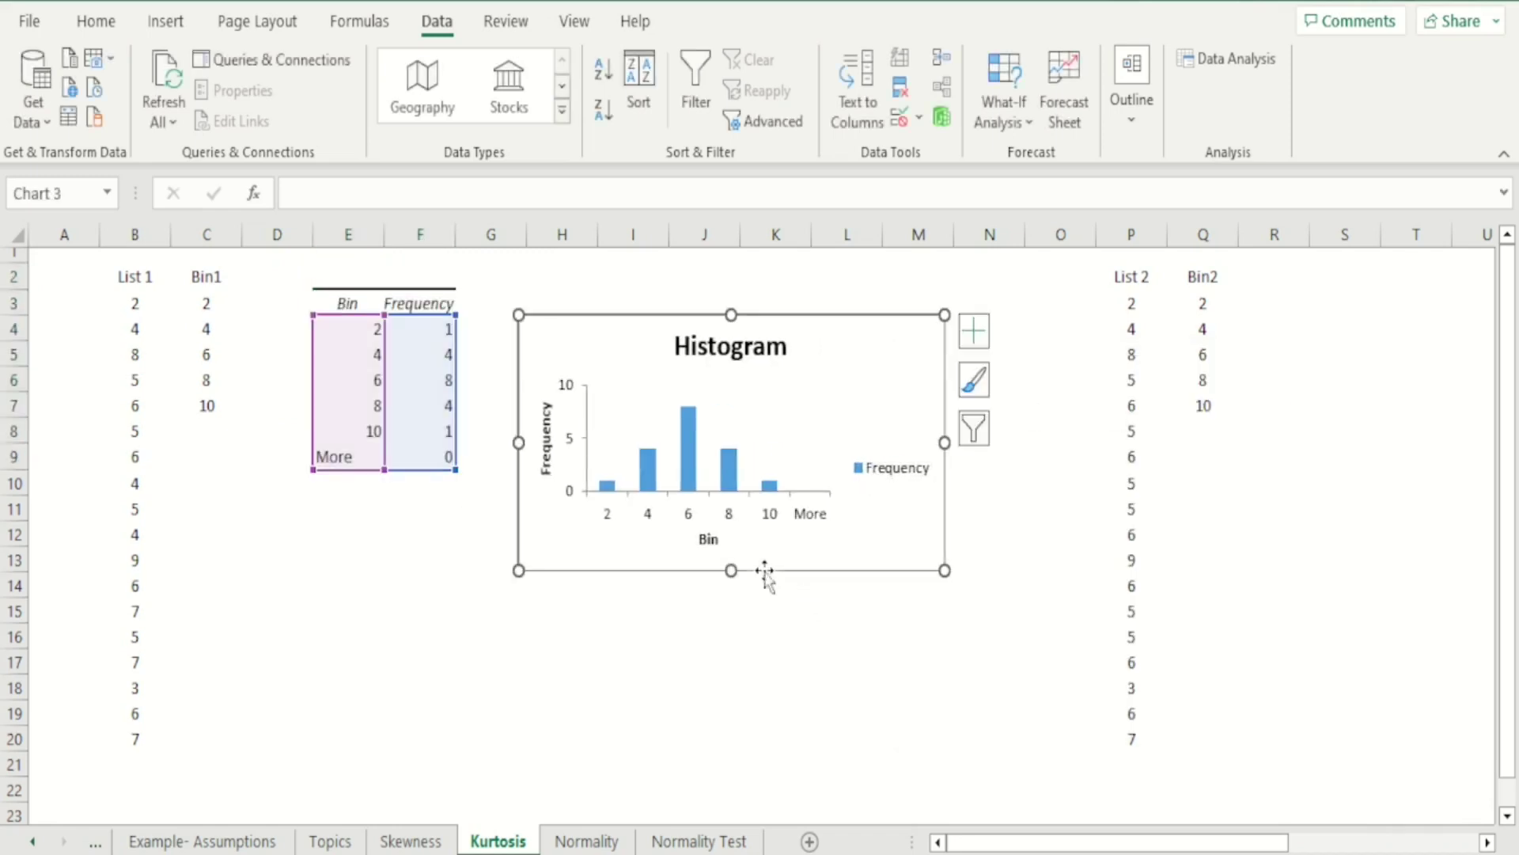
{"action": "left_click", "coordinate": [769, 682]}
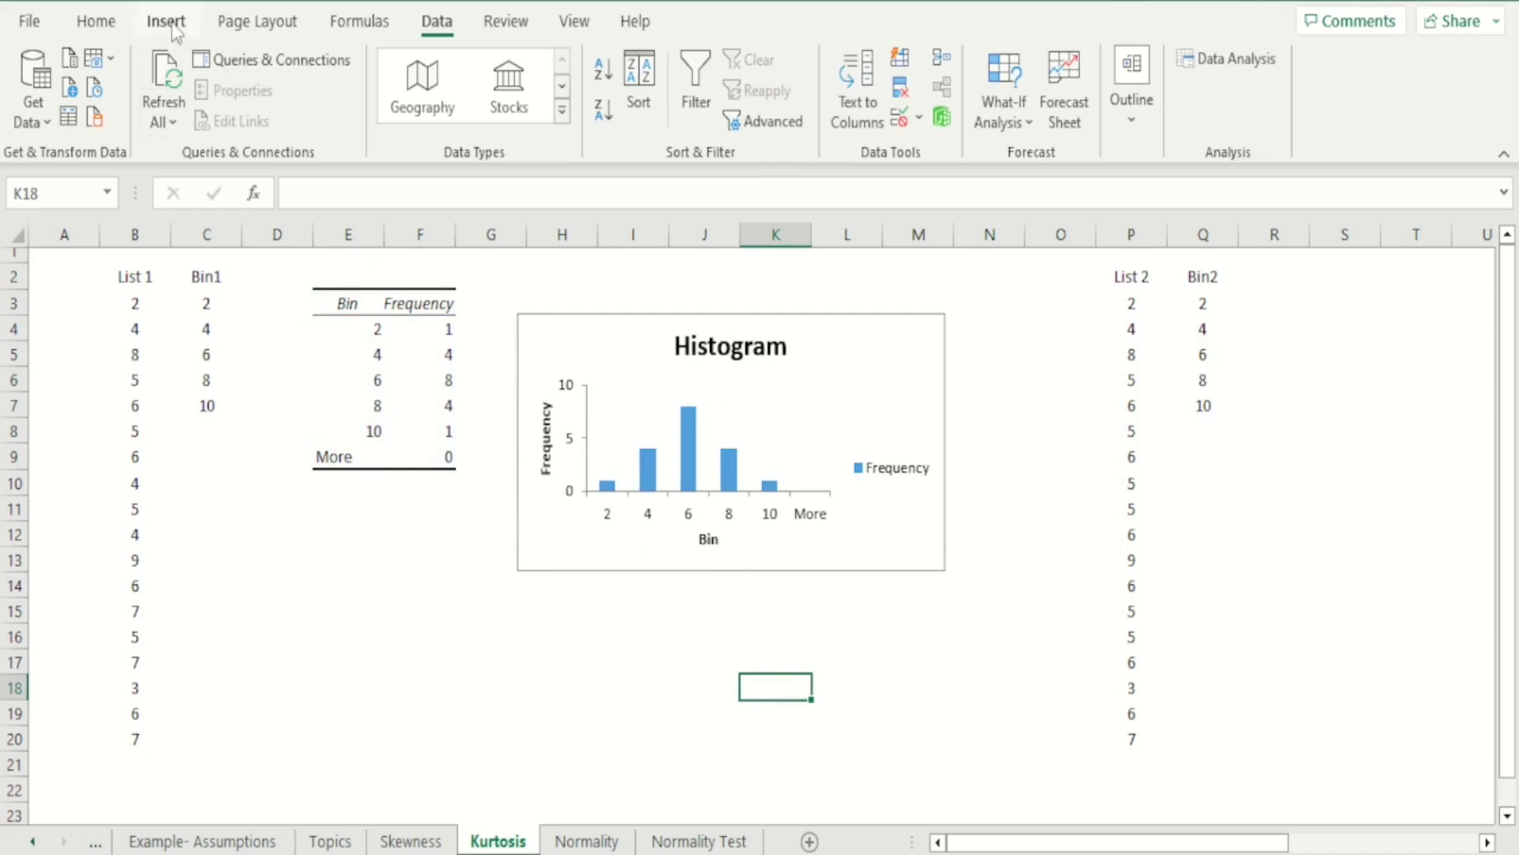
{"action": "left_click", "coordinate": [744, 564]}
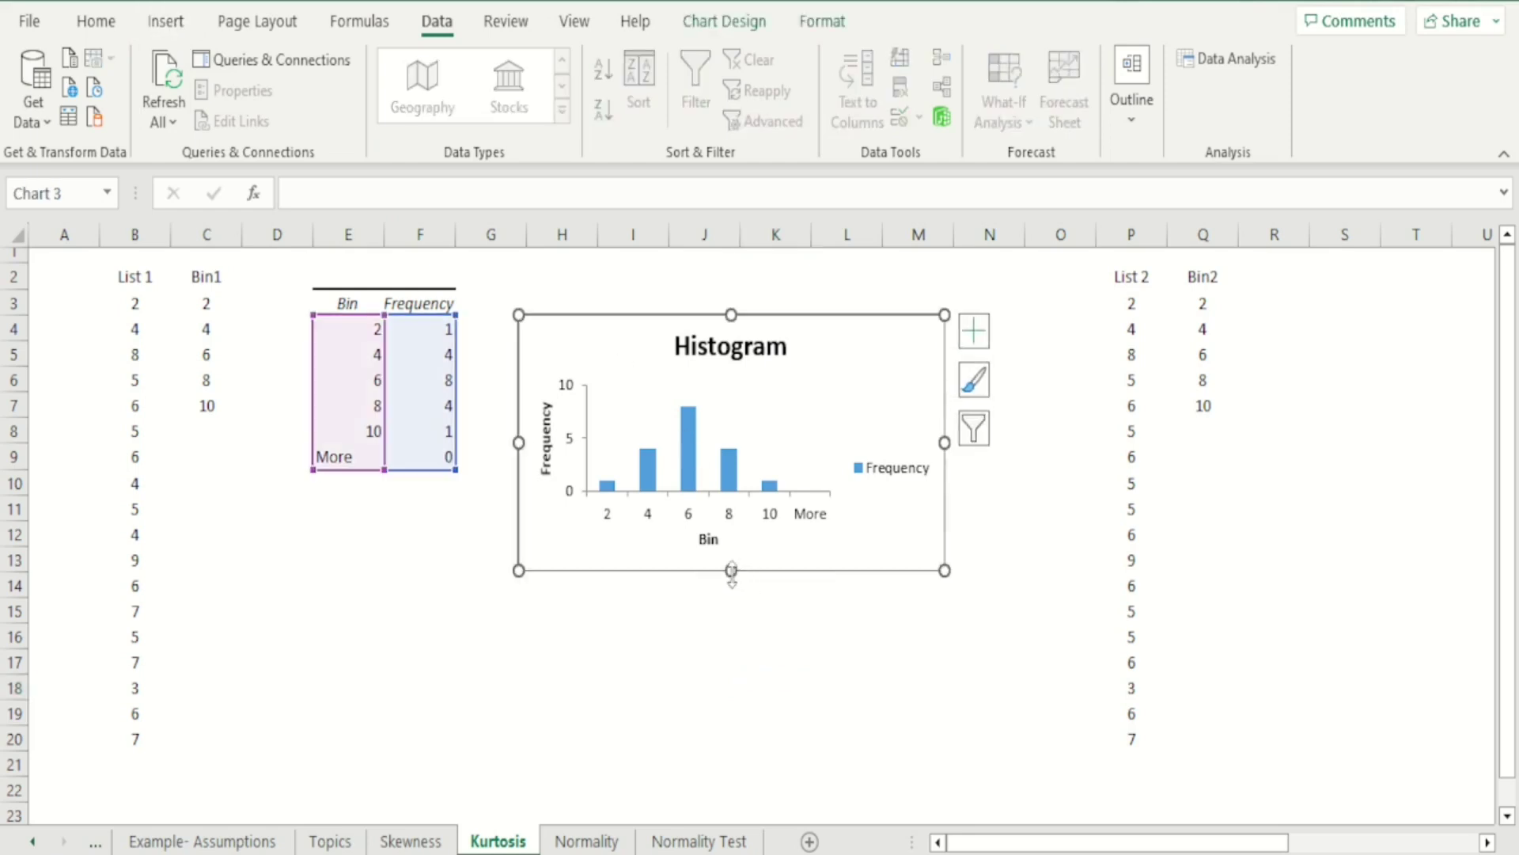
{"action": "left_click_drag", "start_coordinate": [731, 570], "coordinate": [735, 636]}
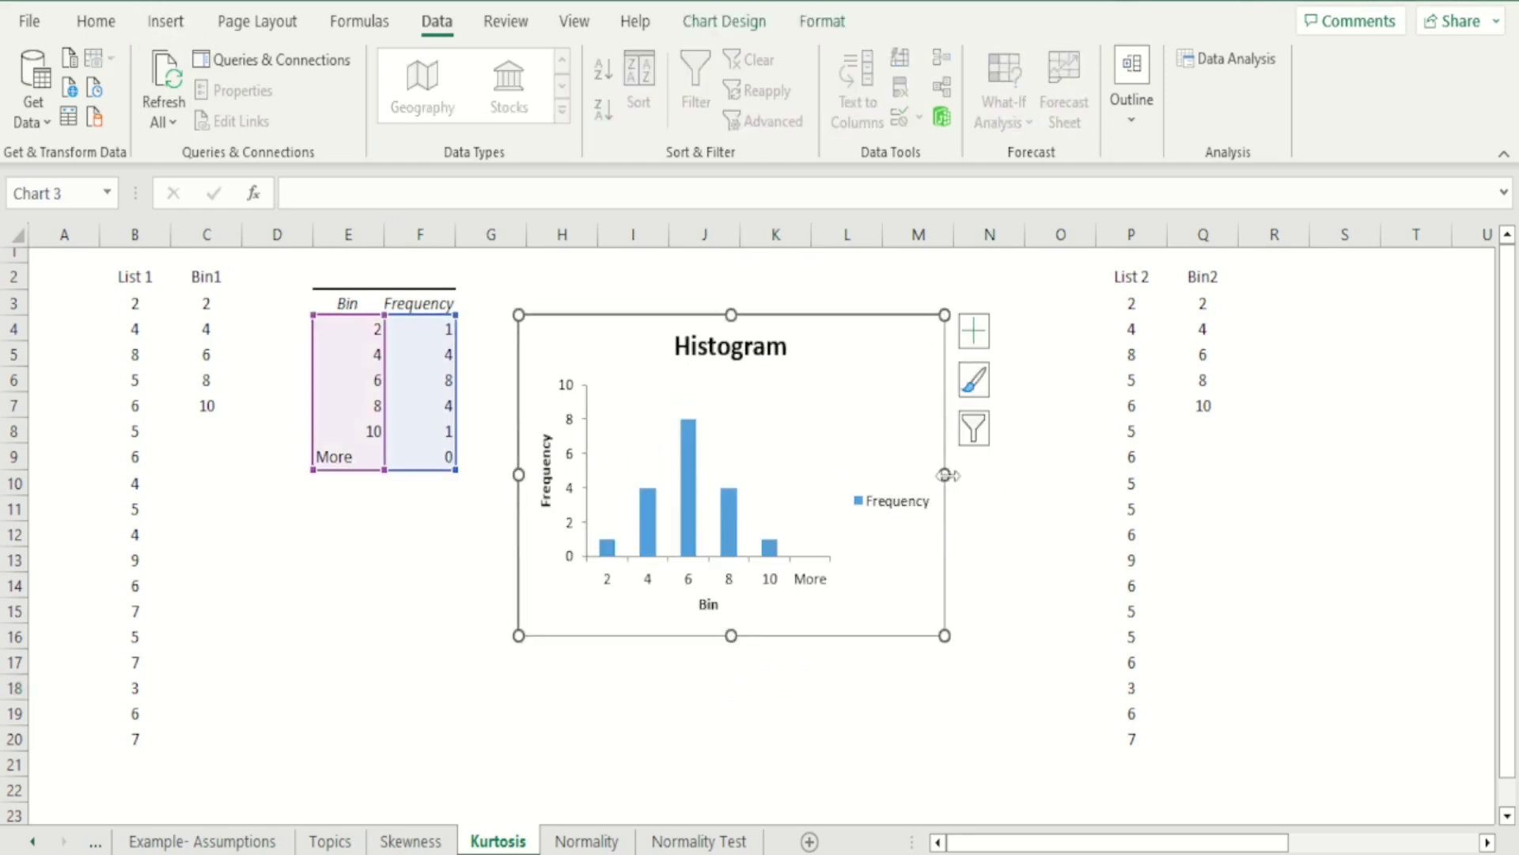
{"action": "left_click_drag", "start_coordinate": [963, 474], "coordinate": [982, 475]}
{"action": "left_click", "coordinate": [884, 711]}
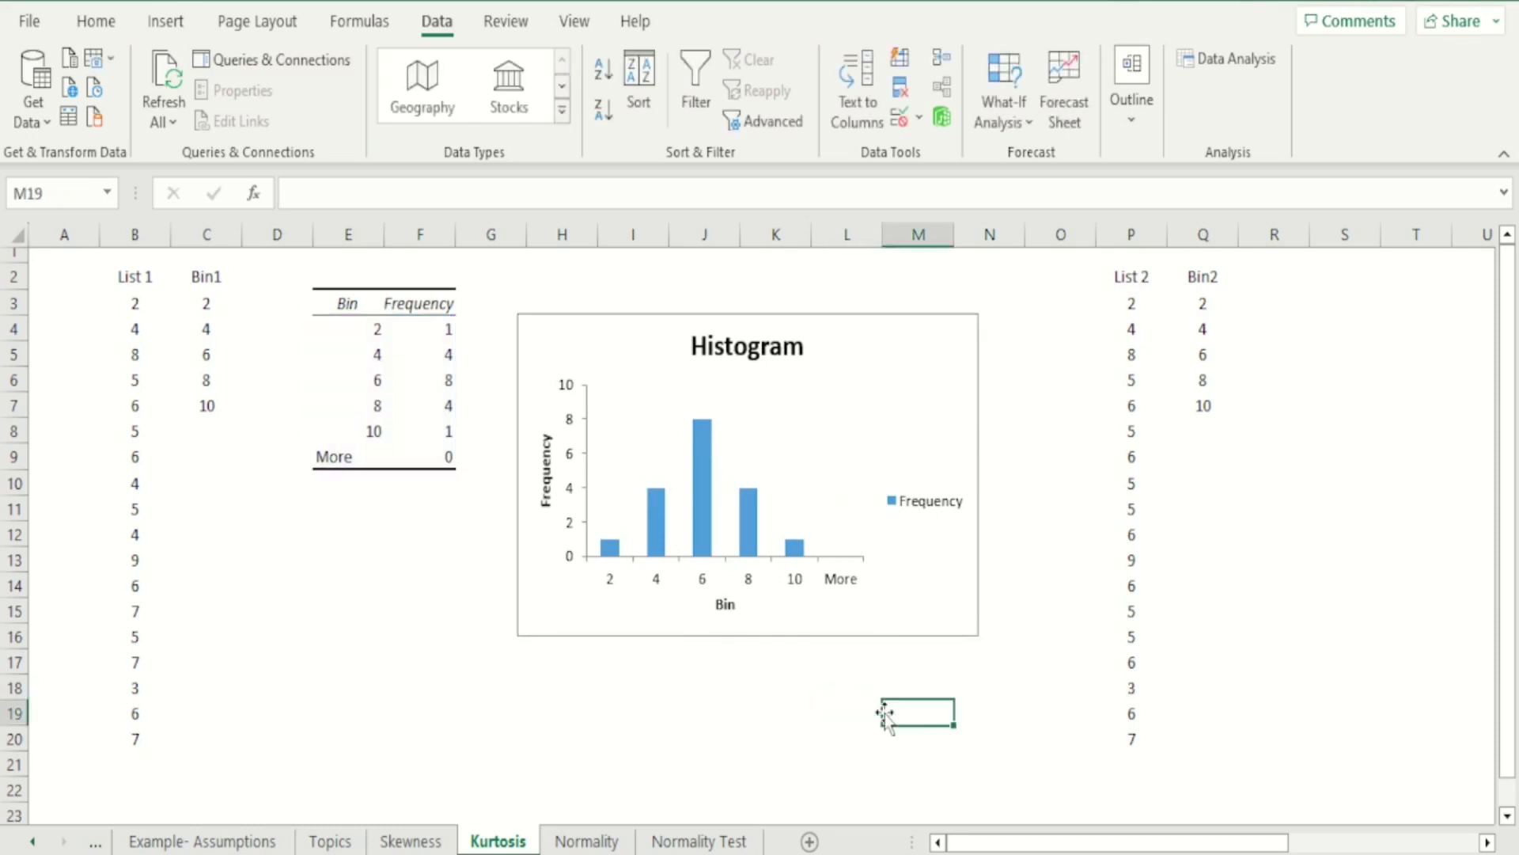
{"action": "left_click", "coordinate": [746, 633]}
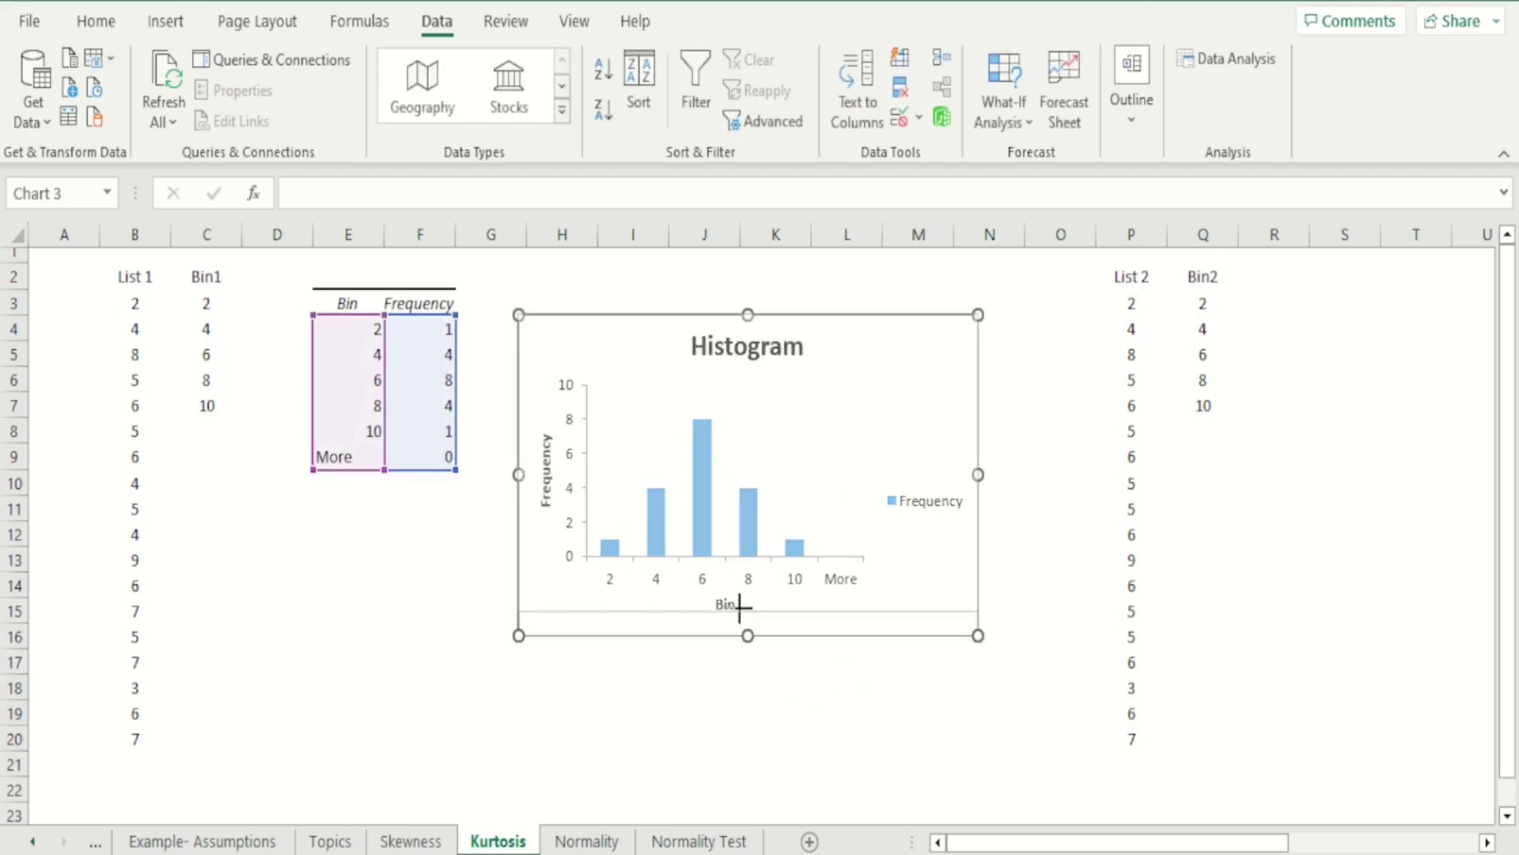
{"action": "left_click_drag", "start_coordinate": [736, 602], "coordinate": [752, 663]}
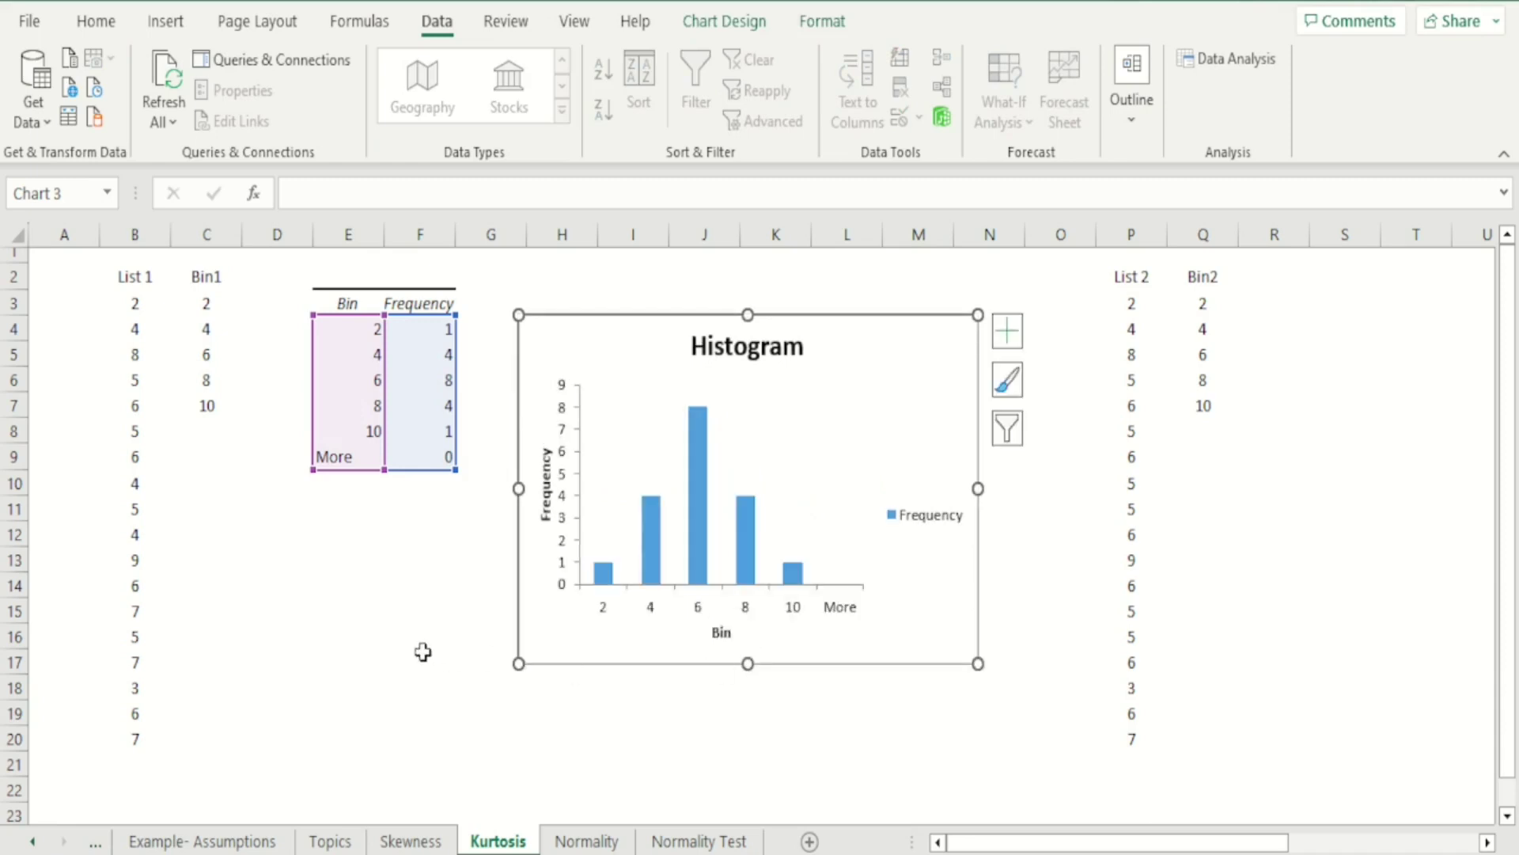
{"action": "left_click", "coordinate": [423, 658]}
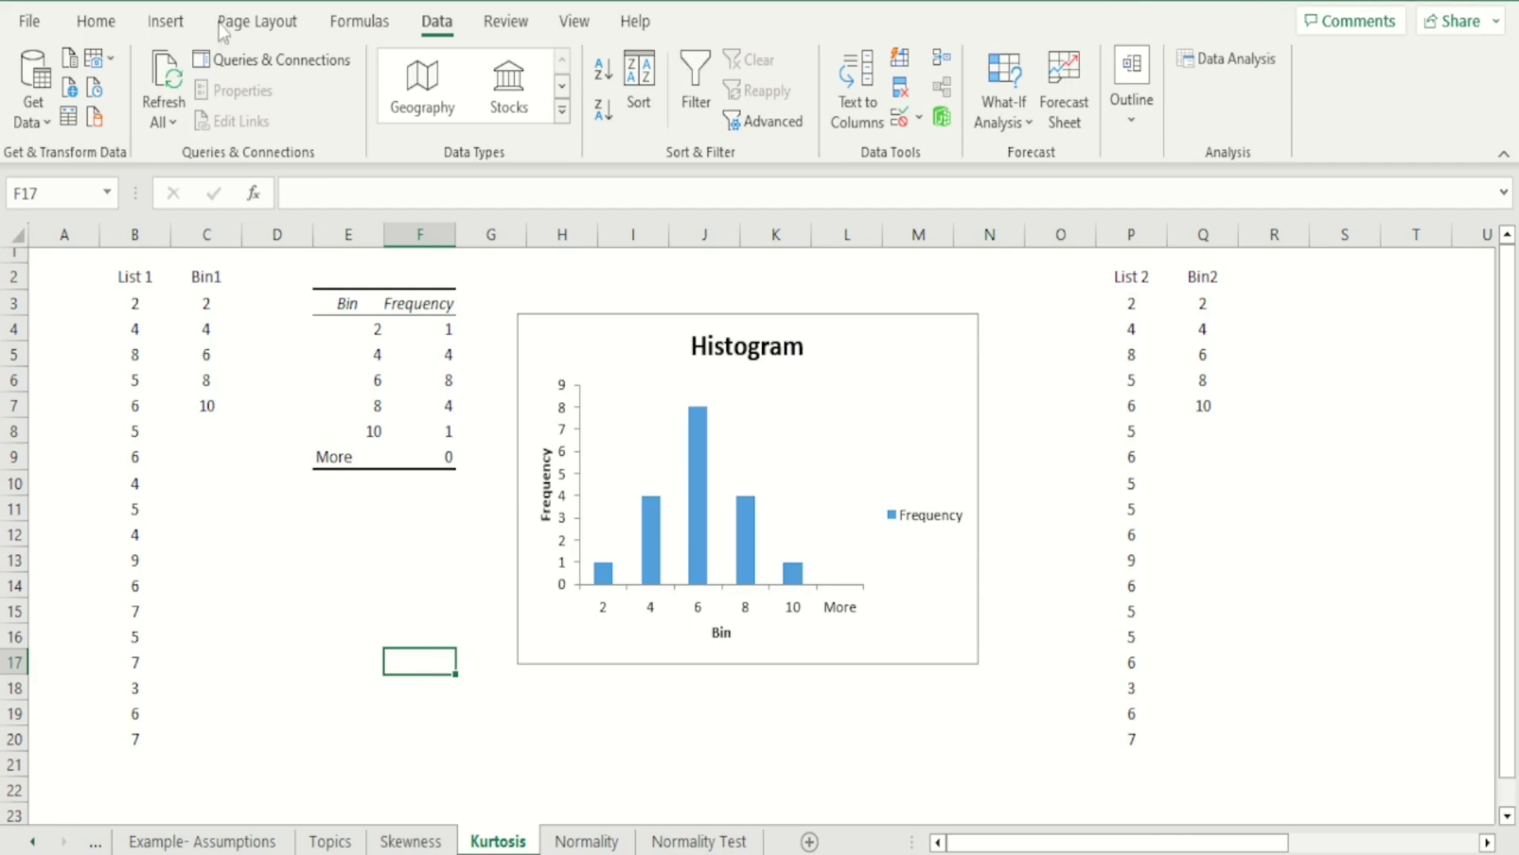
Draw a freeform bell curve about 3.6 by 5.69 cm over the List 1 histogram bars and give it an orange line style.
{"action": "left_click", "coordinate": [174, 29]}
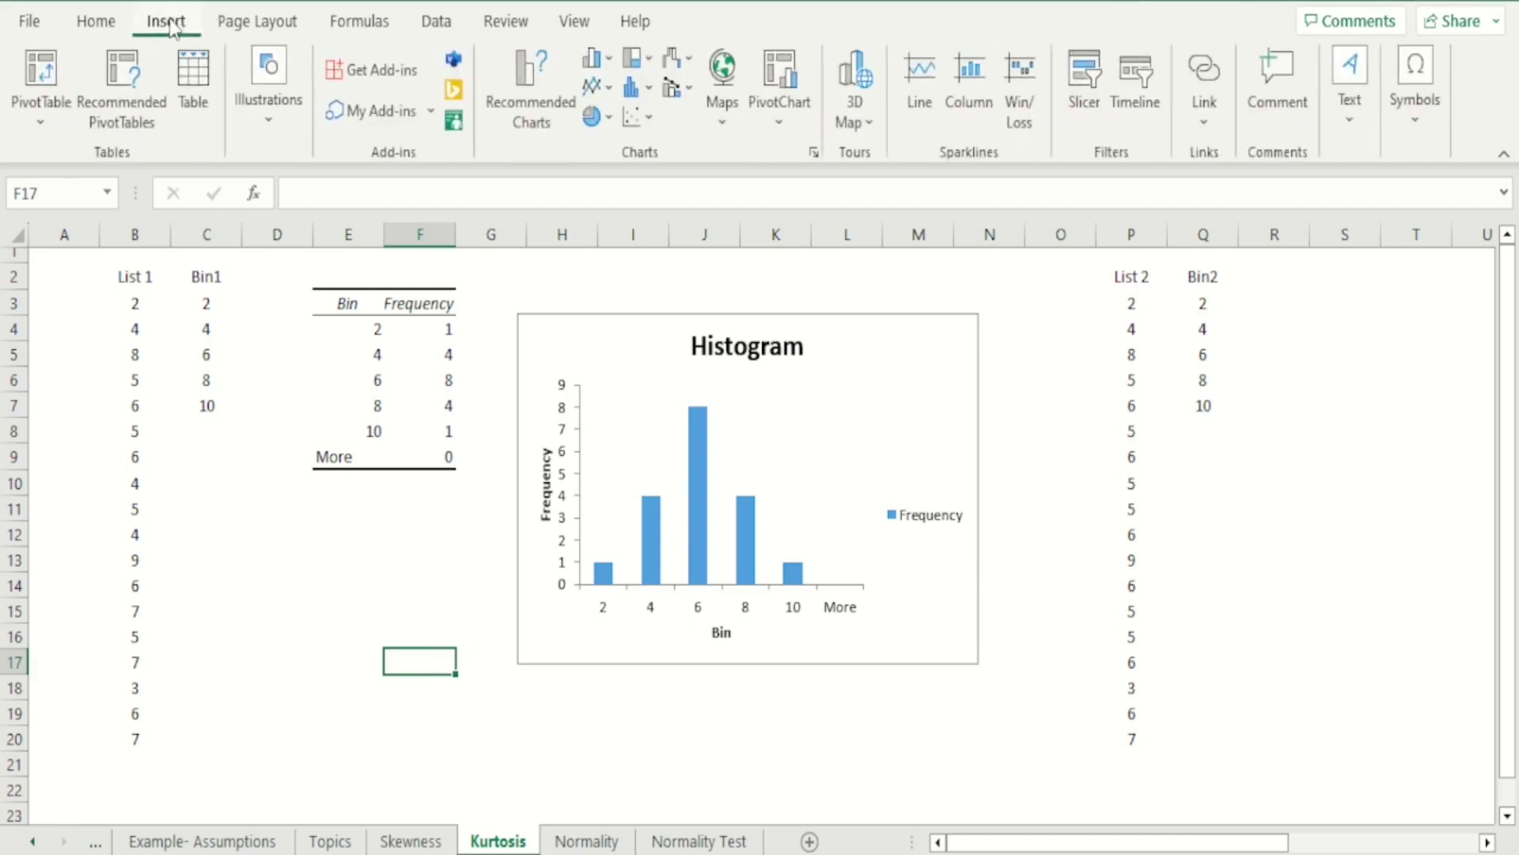
{"action": "left_click", "coordinate": [269, 103]}
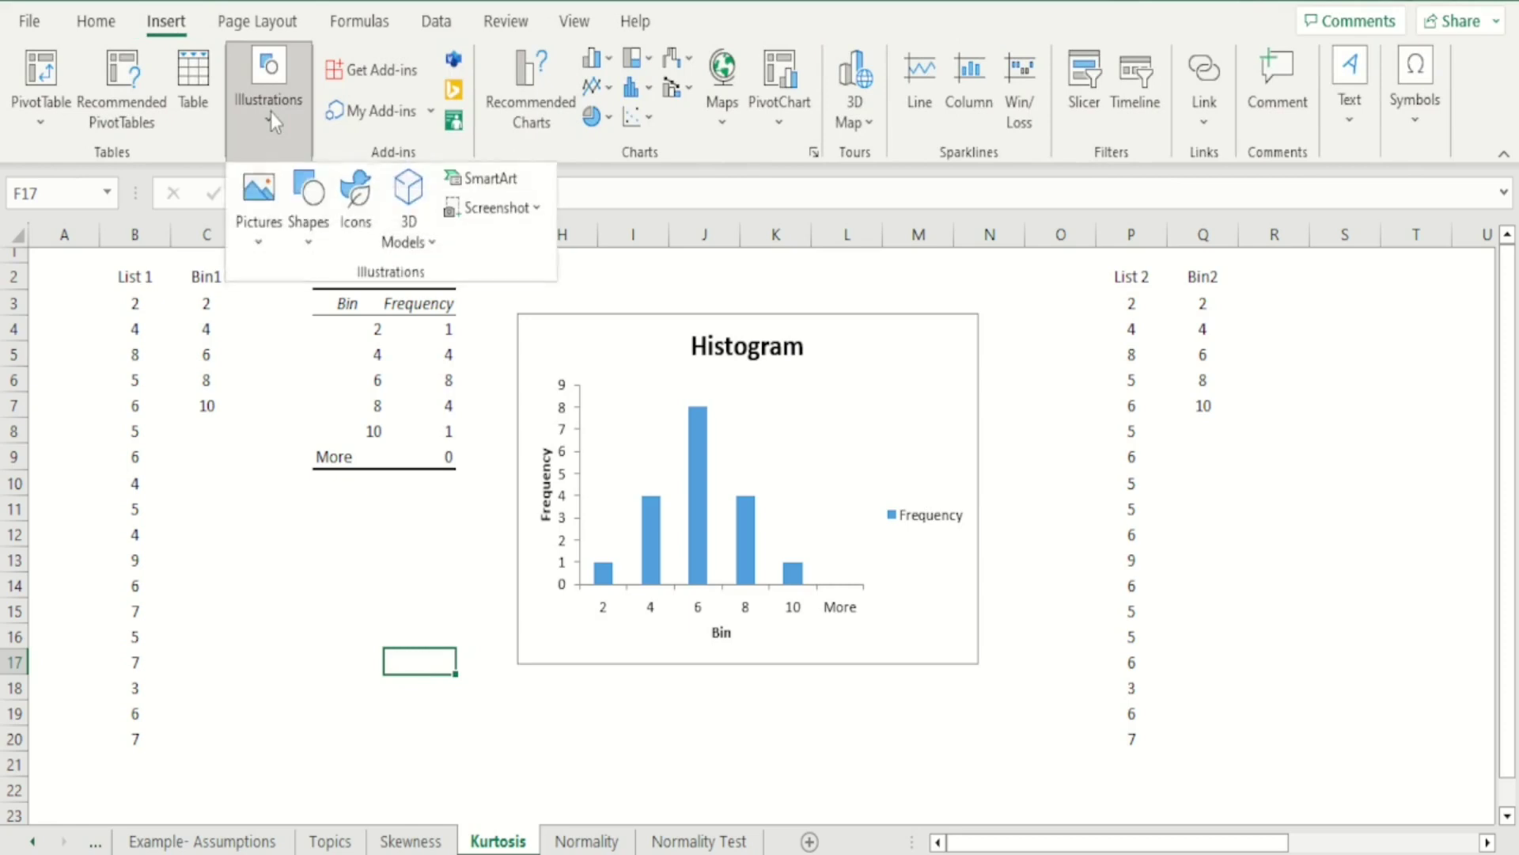
{"action": "left_click", "coordinate": [309, 230]}
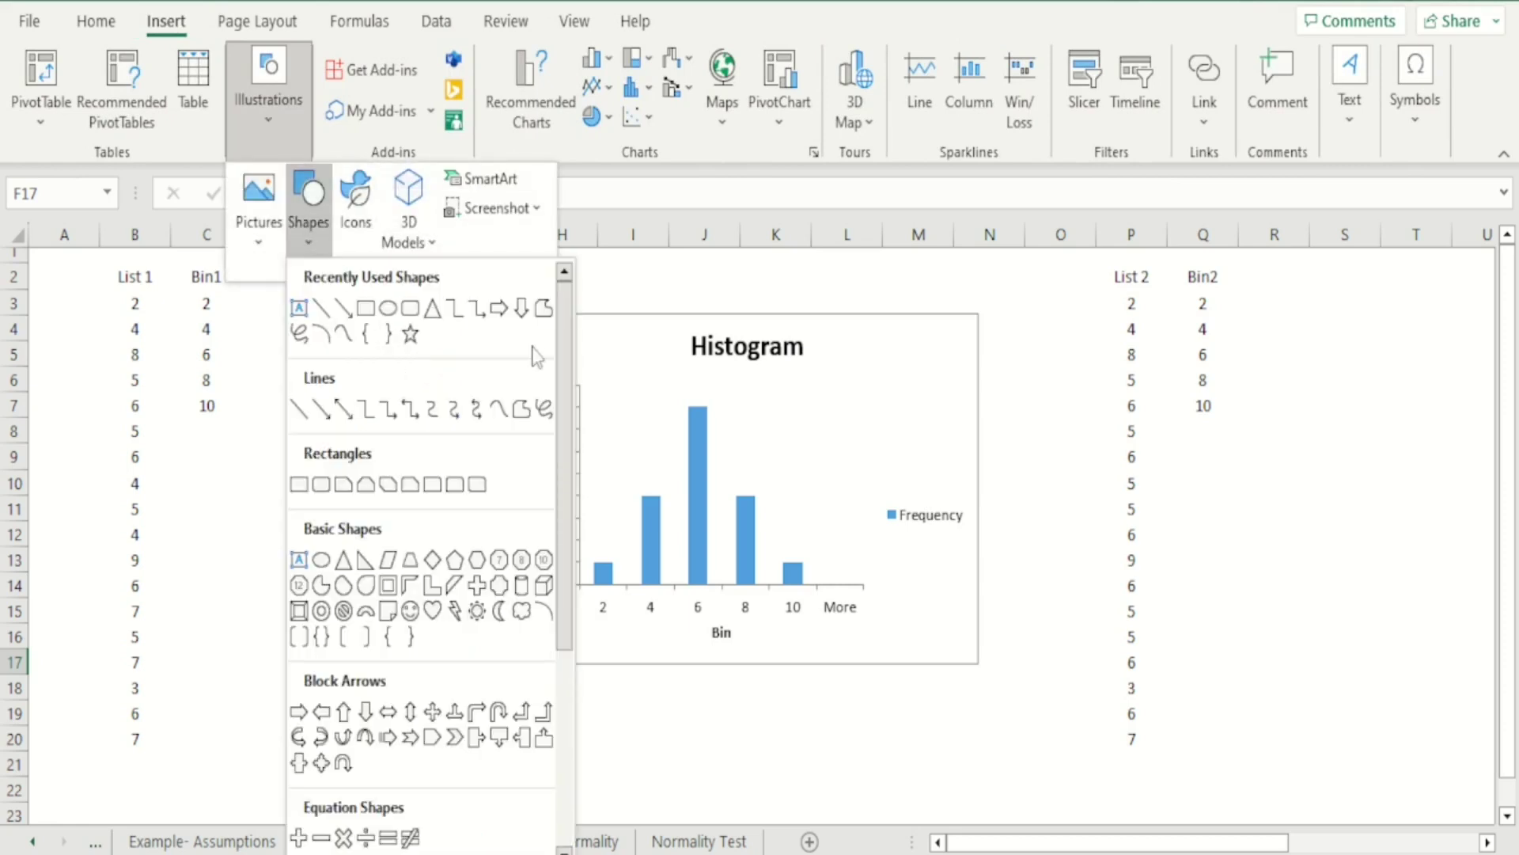
{"action": "left_click", "coordinate": [541, 310]}
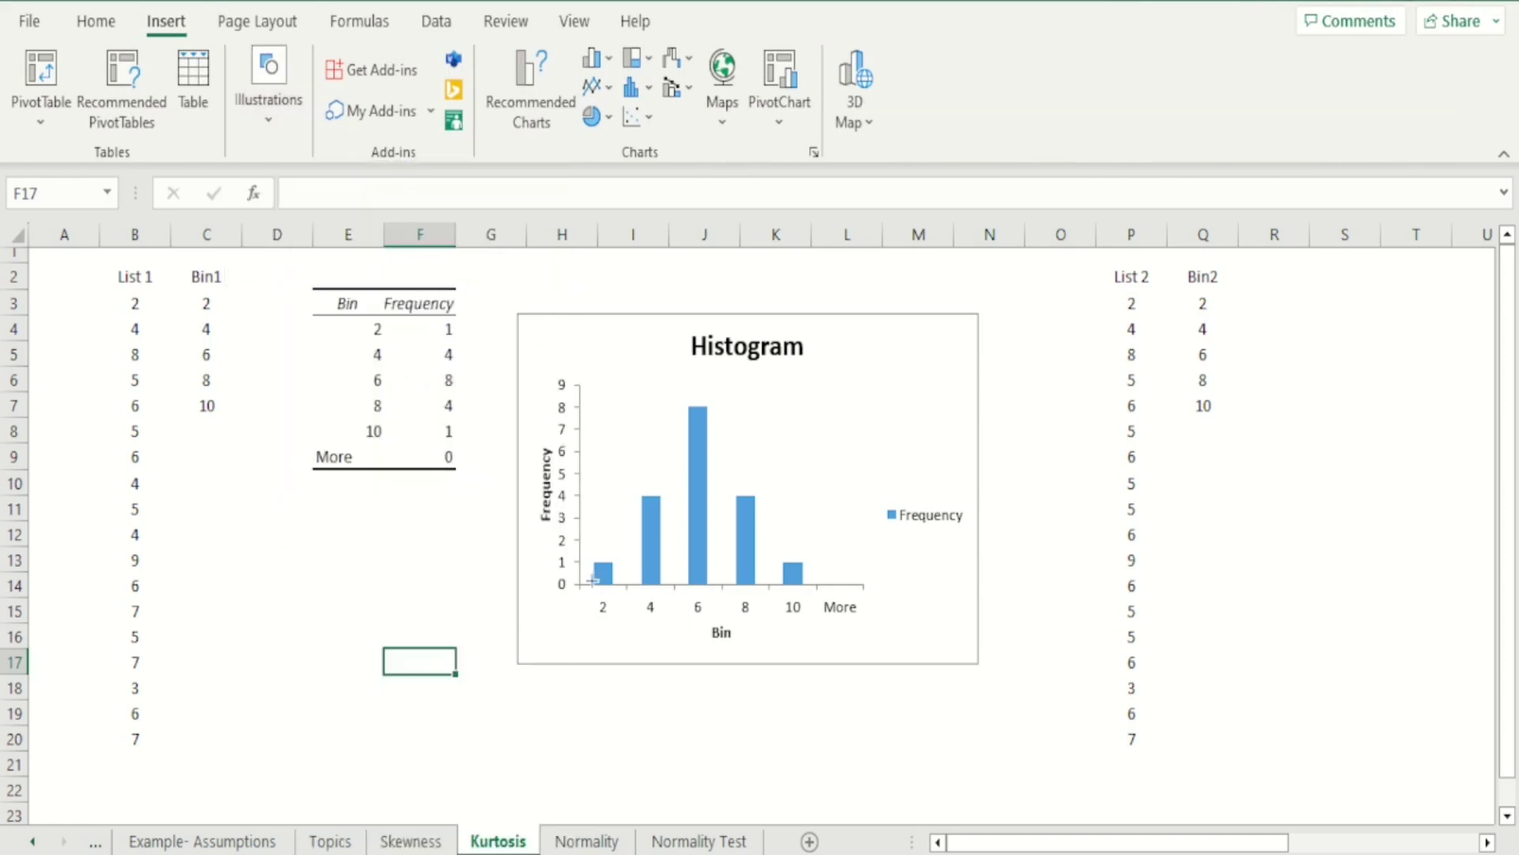
{"action": "mouse_move", "coordinate": [594, 581]}
{"action": "left_mouse_down"}
{"action": "mouse_move", "coordinate": [667, 431]}
{"action": "mouse_move", "coordinate": [719, 416]}
{"action": "mouse_move", "coordinate": [755, 506]}
{"action": "mouse_move", "coordinate": [823, 583]}
{"action": "left_mouse_up"}
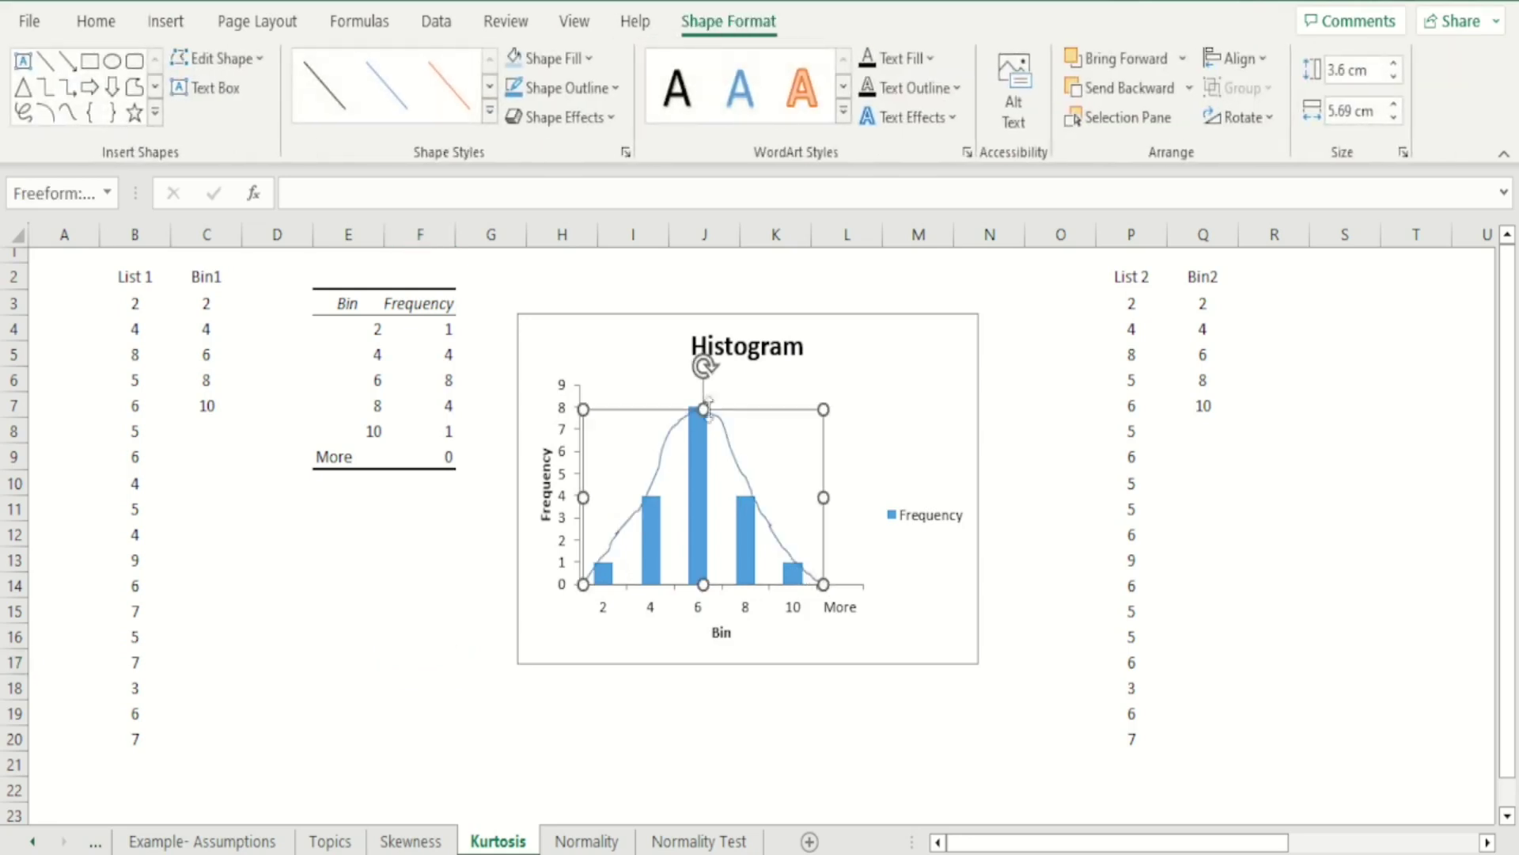
{"action": "left_click", "coordinate": [449, 99]}
{"action": "left_click", "coordinate": [846, 708]}
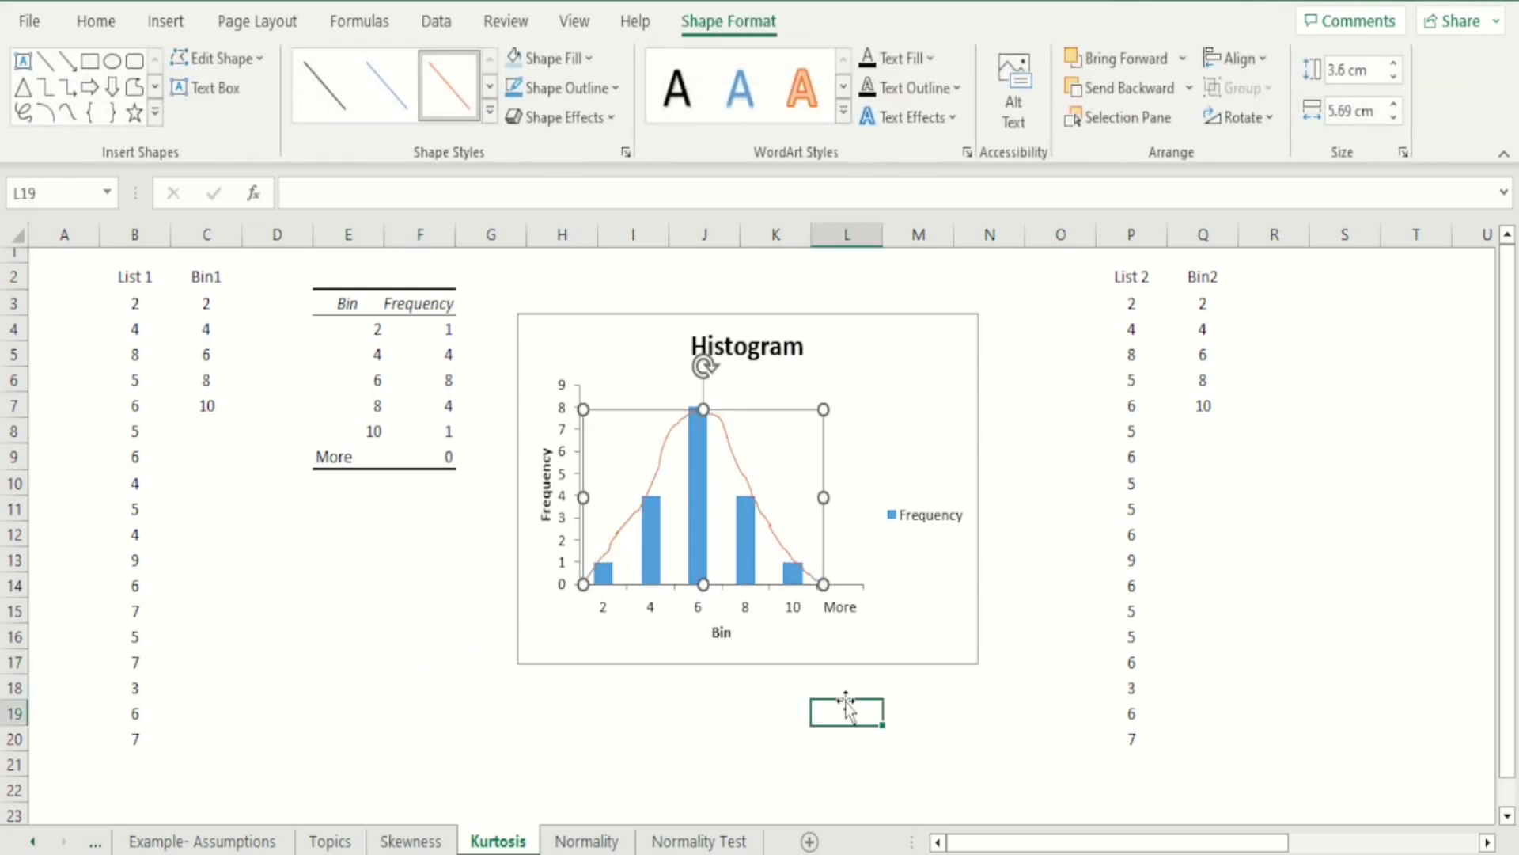
Label the List 1 histogram by entering Mesokurtic in cell J19 beneath the chart.
{"action": "left_click", "coordinate": [687, 717]}
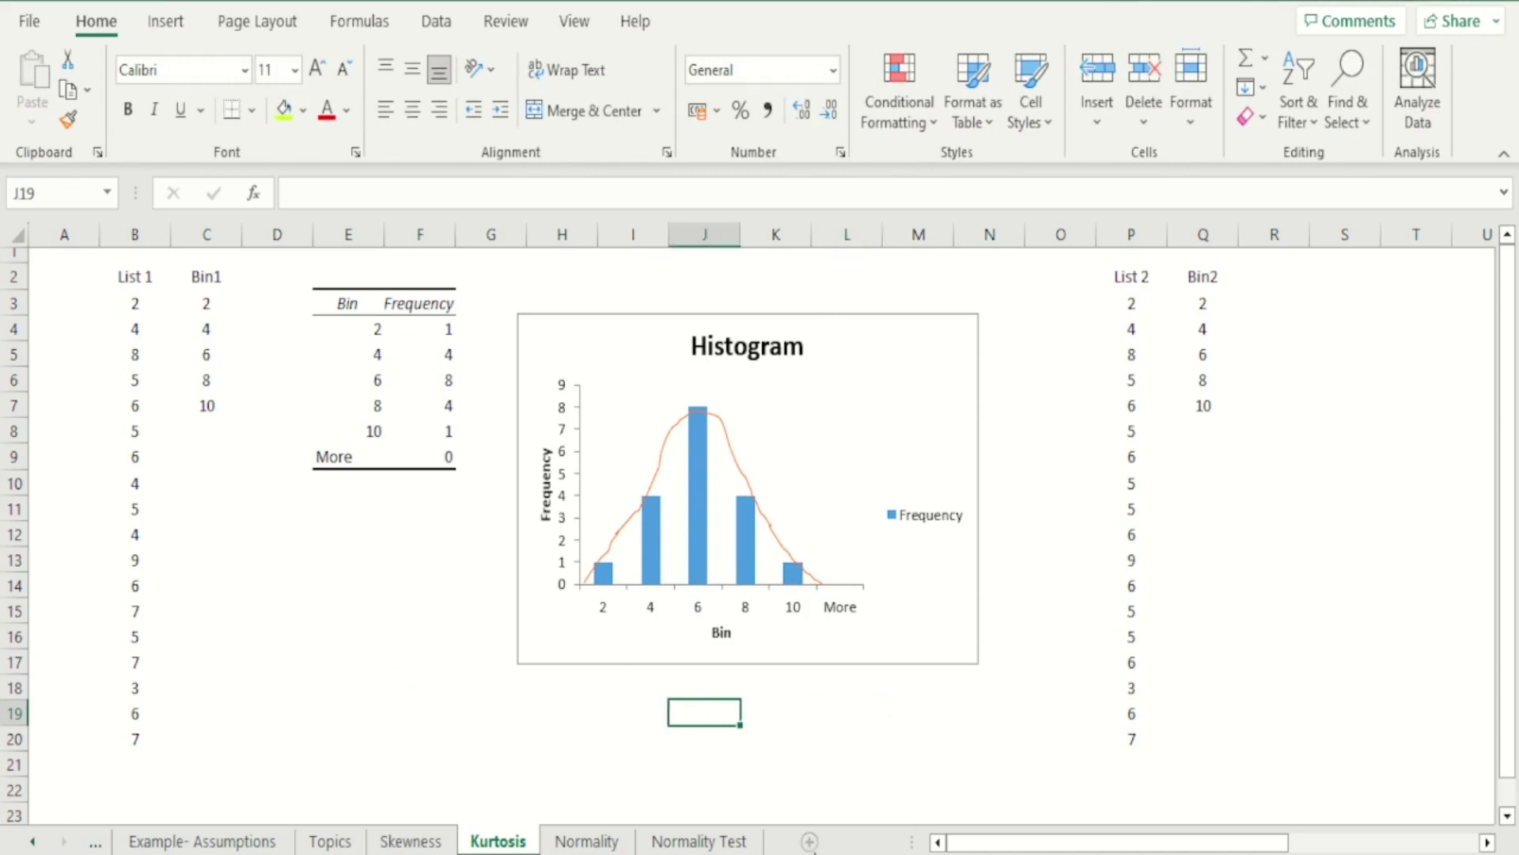
{"action": "type", "text": "Mesokurtic"}
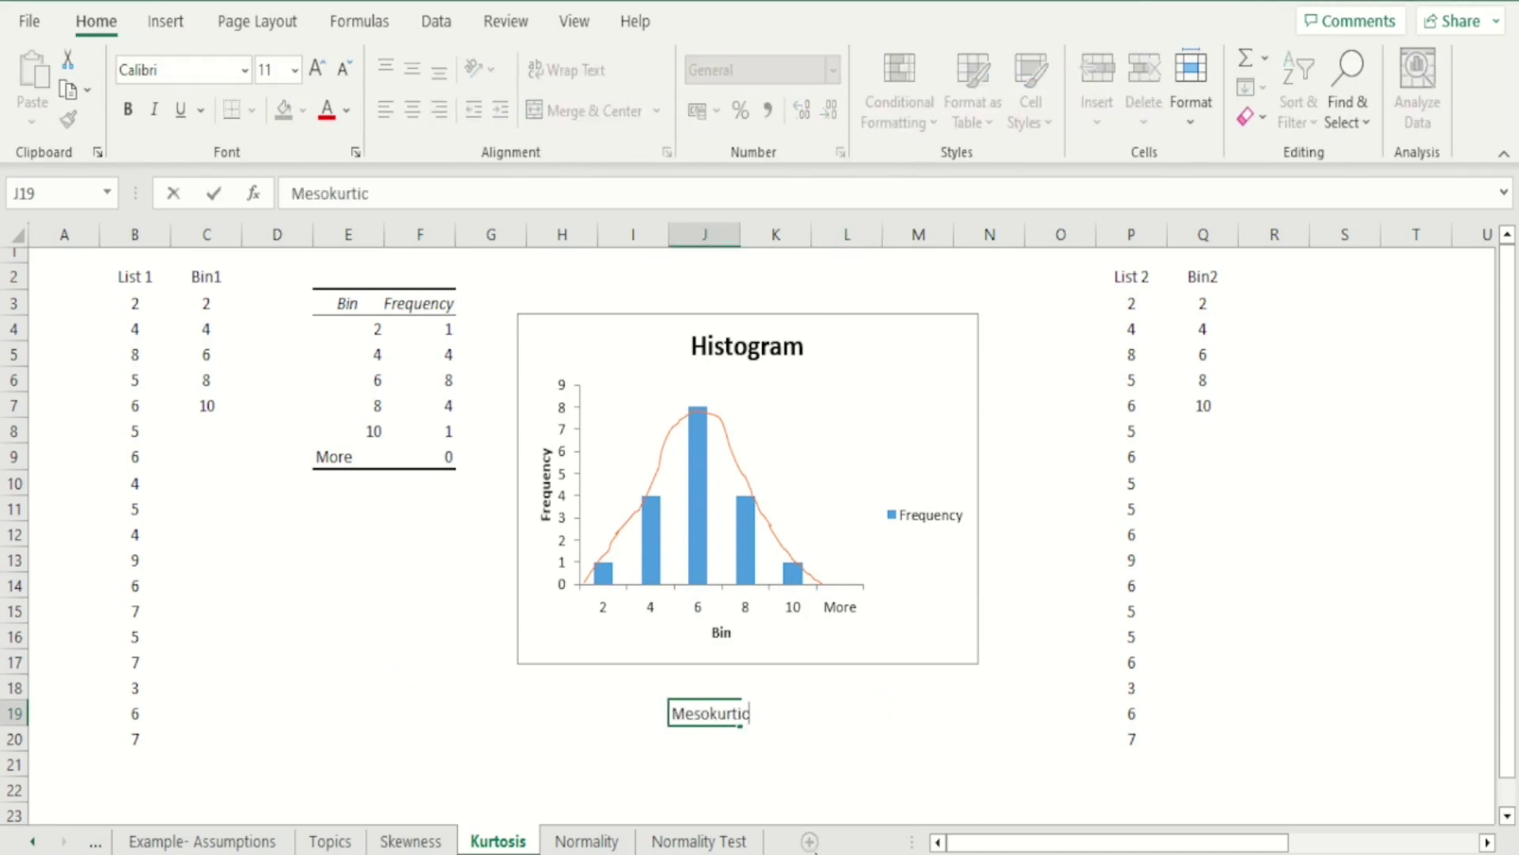
{"action": "left_click", "coordinate": [979, 760]}
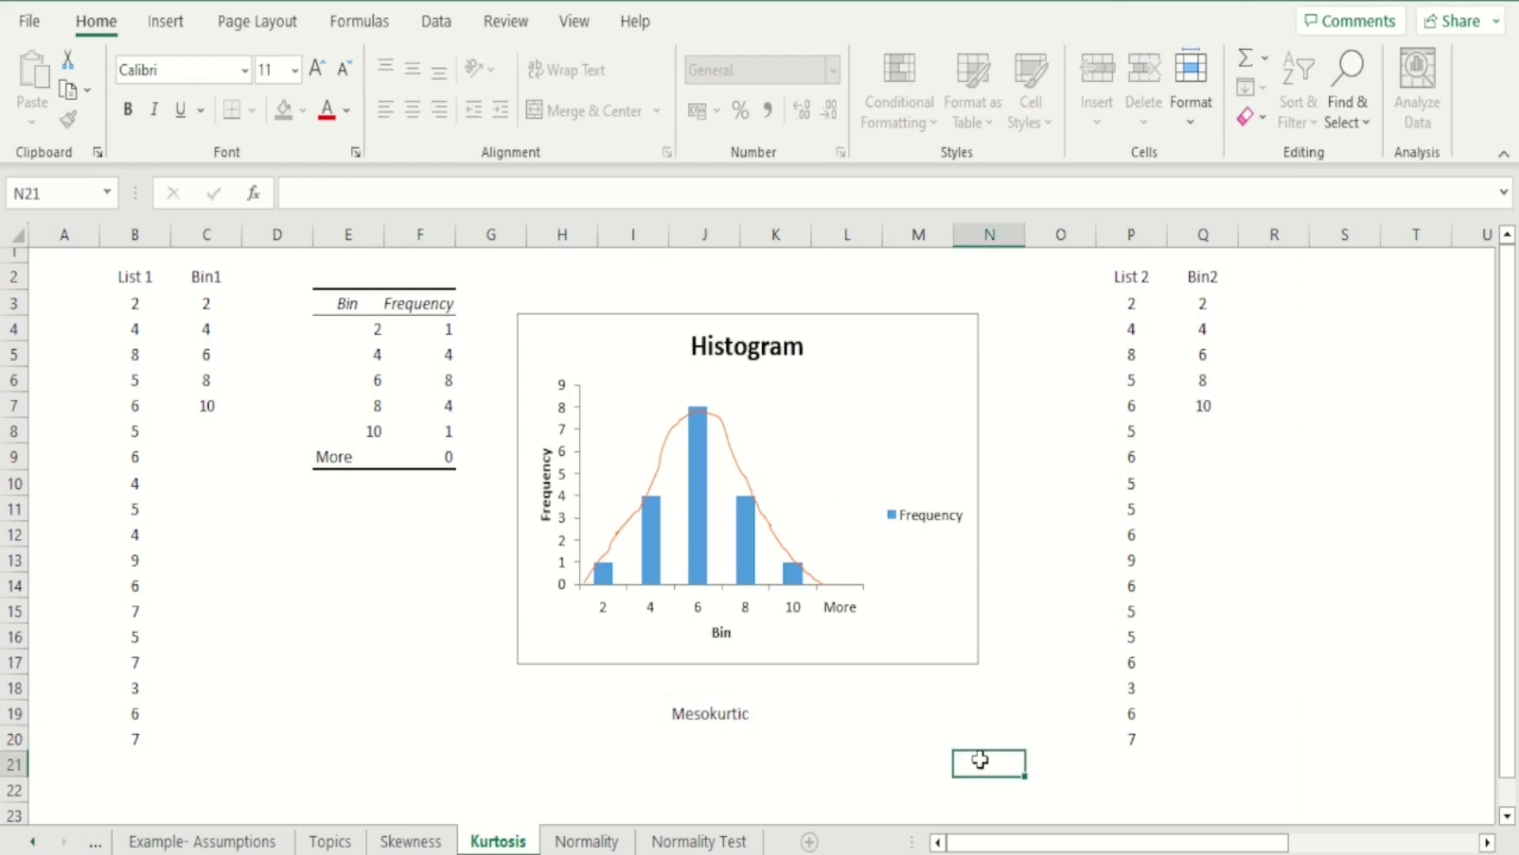
Bring the List 2 area into view and select the List 2 values in P3:P20.
{"action": "key", "text": "Up"}
{"action": "key", "text": "Up"}
{"action": "key", "text": "Right"}
{"action": "key", "text": "Right"}
{"action": "key", "text": "Right"}
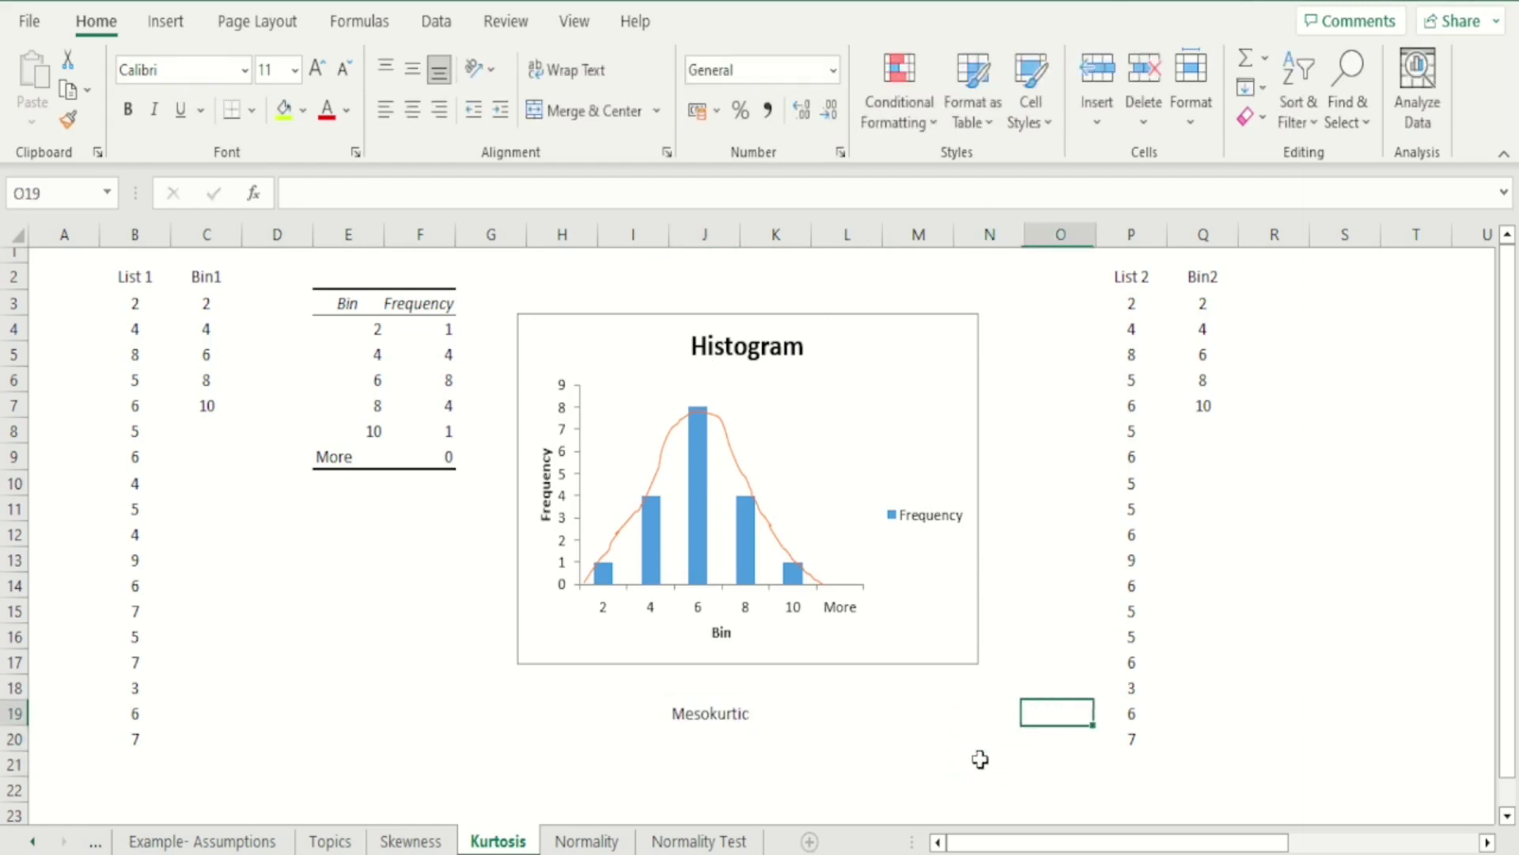
{"action": "key", "text": "Left"}
{"action": "key", "text": "Left"}
{"action": "key", "text": "Left"}
{"action": "key", "text": "Right"}
{"action": "key", "text": "Right"}
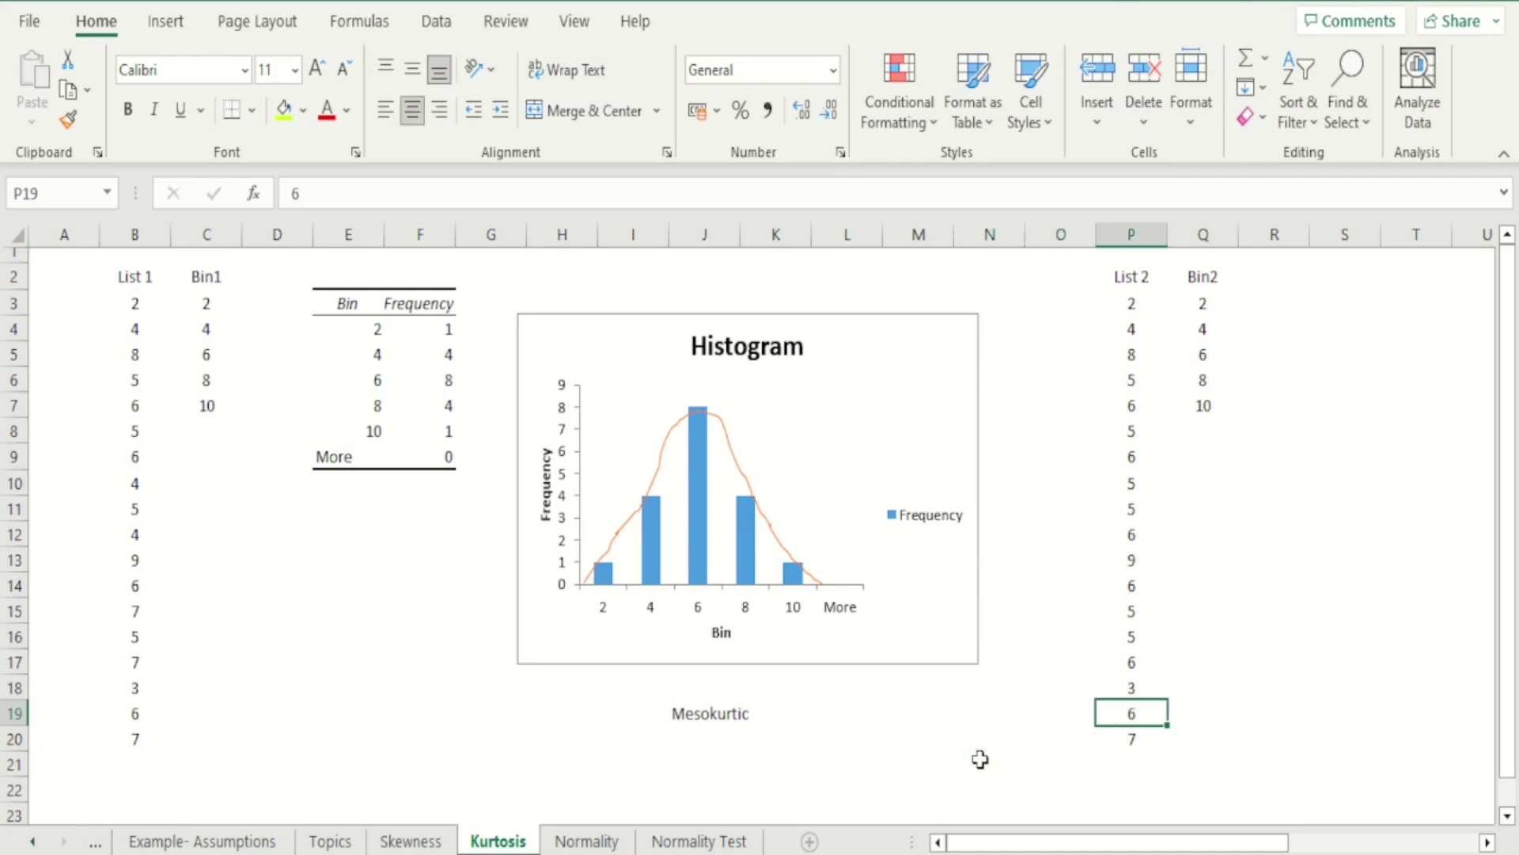
{"action": "key", "text": "Right"}
{"action": "key", "text": "Right"}
{"action": "key", "text": "Right"}
{"action": "key", "text": "Right"}
{"action": "key", "text": "Right"}
{"action": "key", "text": "Right"}
{"action": "key", "text": "Right"}
{"action": "key", "text": "Right"}
{"action": "key", "text": "Right"}
{"action": "key", "text": "Right"}
{"action": "key", "text": "Right"}
{"action": "key", "text": "Right"}
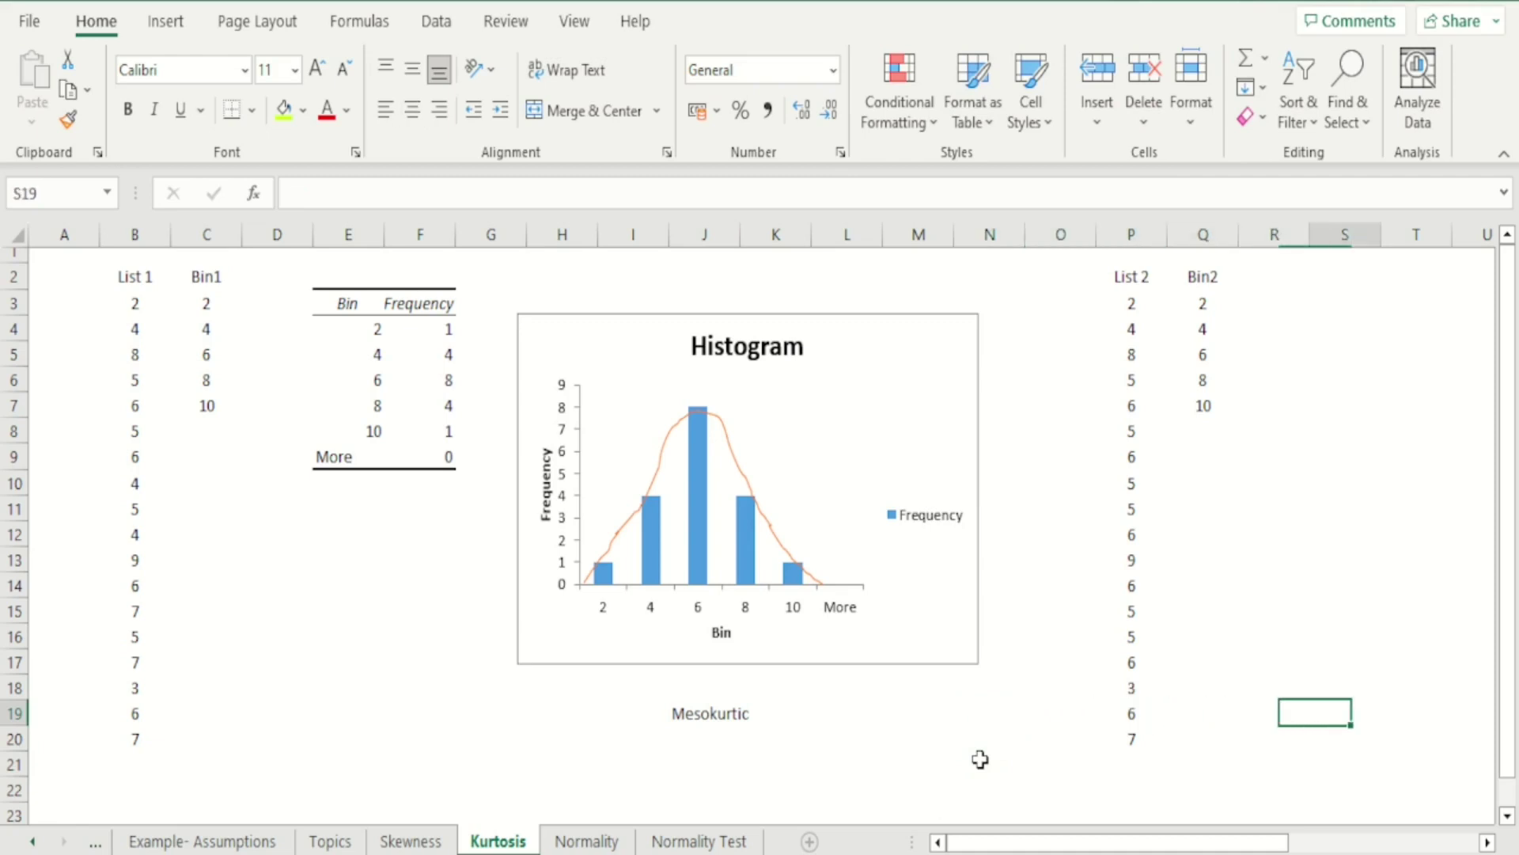
{"action": "key", "text": "Left"}
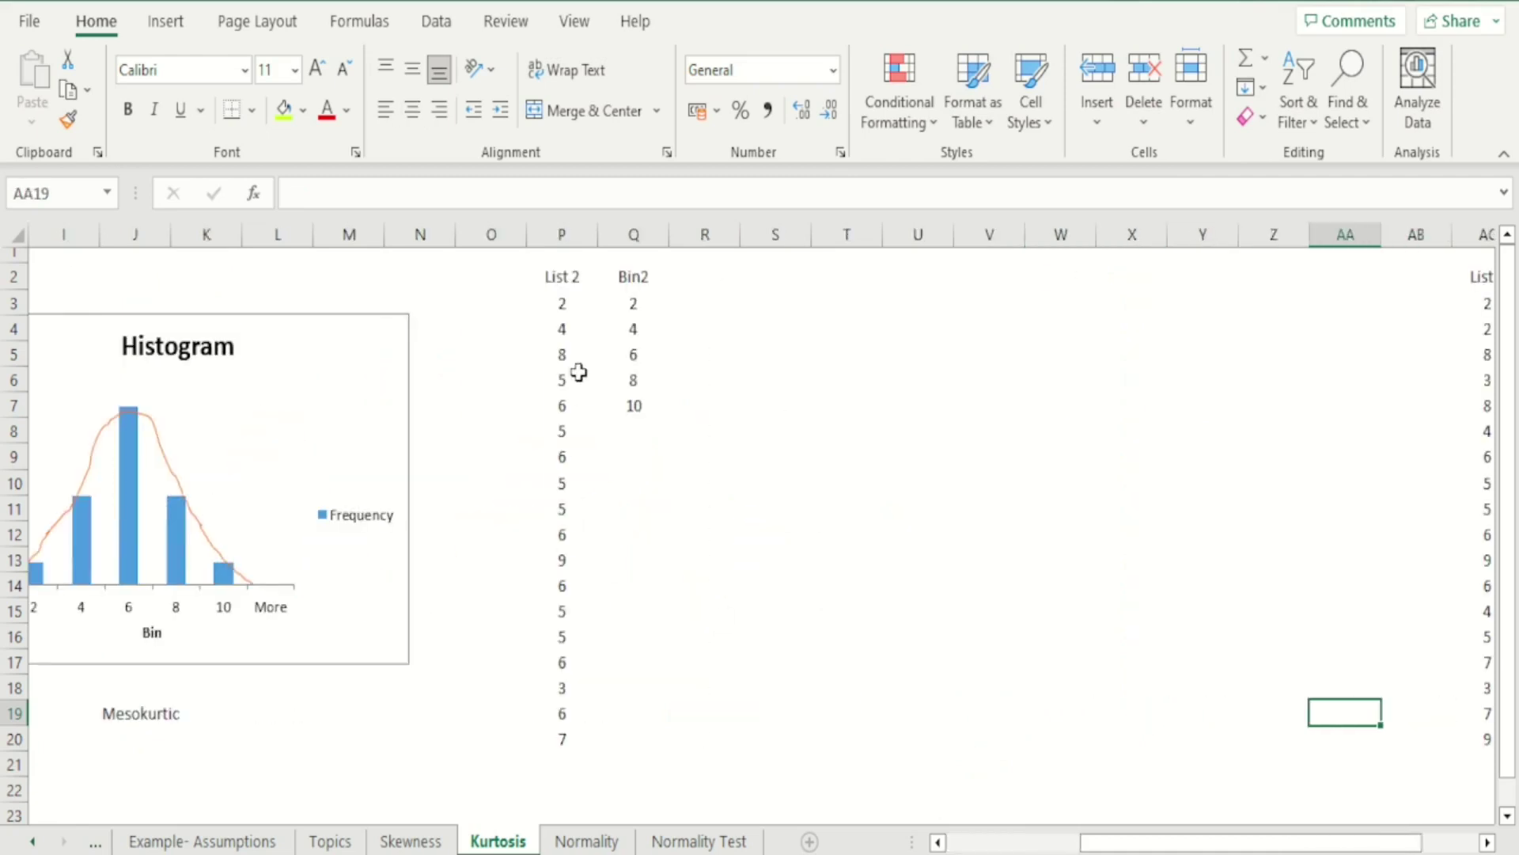
{"action": "left_click_drag", "start_coordinate": [563, 303], "coordinate": [565, 725]}
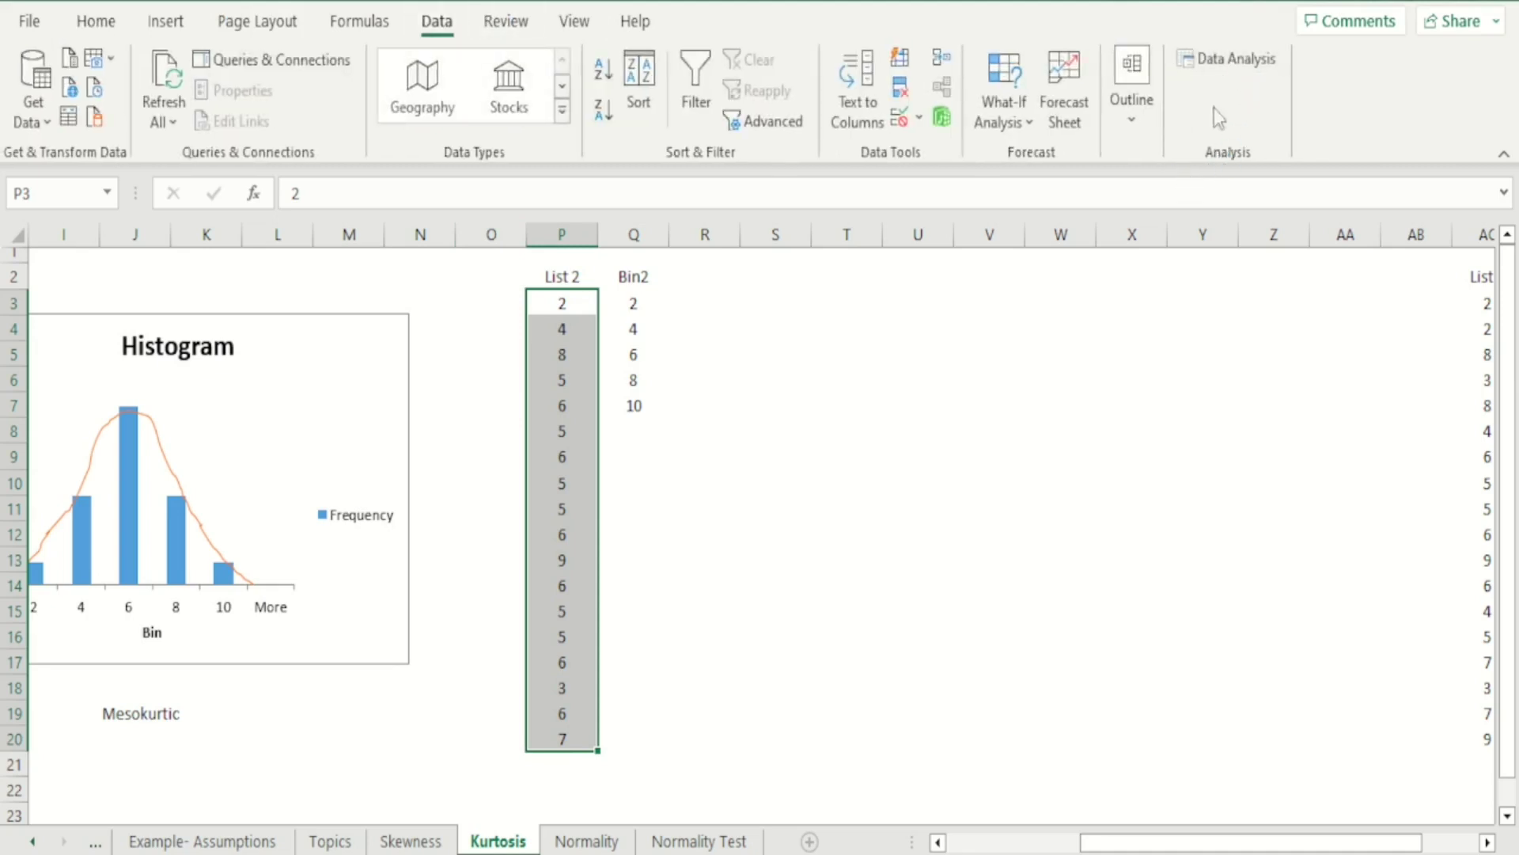
Start a Histogram analysis and set its input range to the List 2 values in P3:P20.
{"action": "left_click", "coordinate": [1233, 63]}
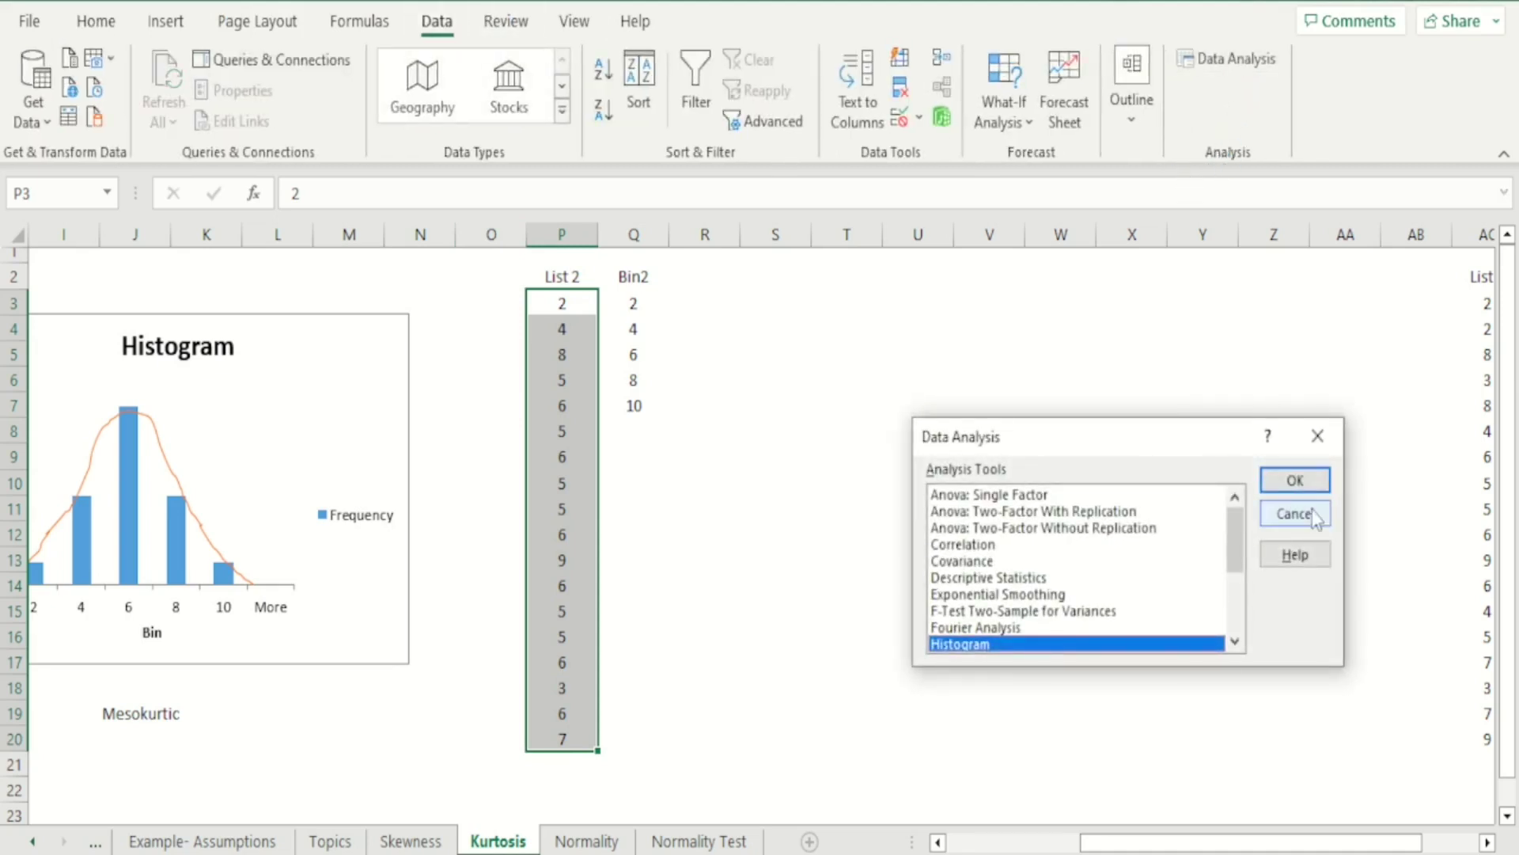
{"action": "left_click", "coordinate": [1295, 481]}
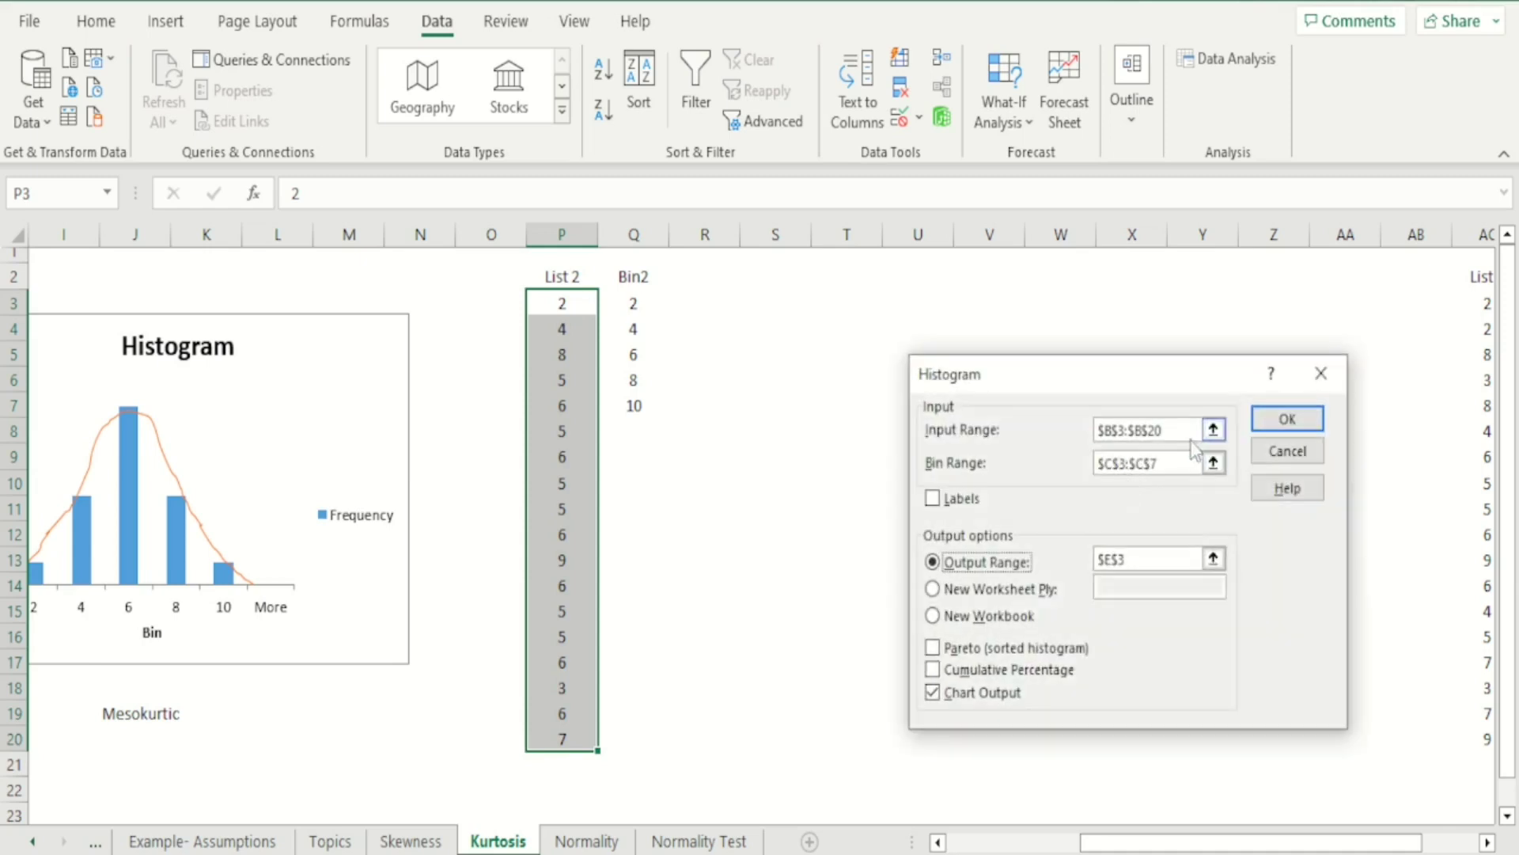
{"action": "key", "text": "Delete"}
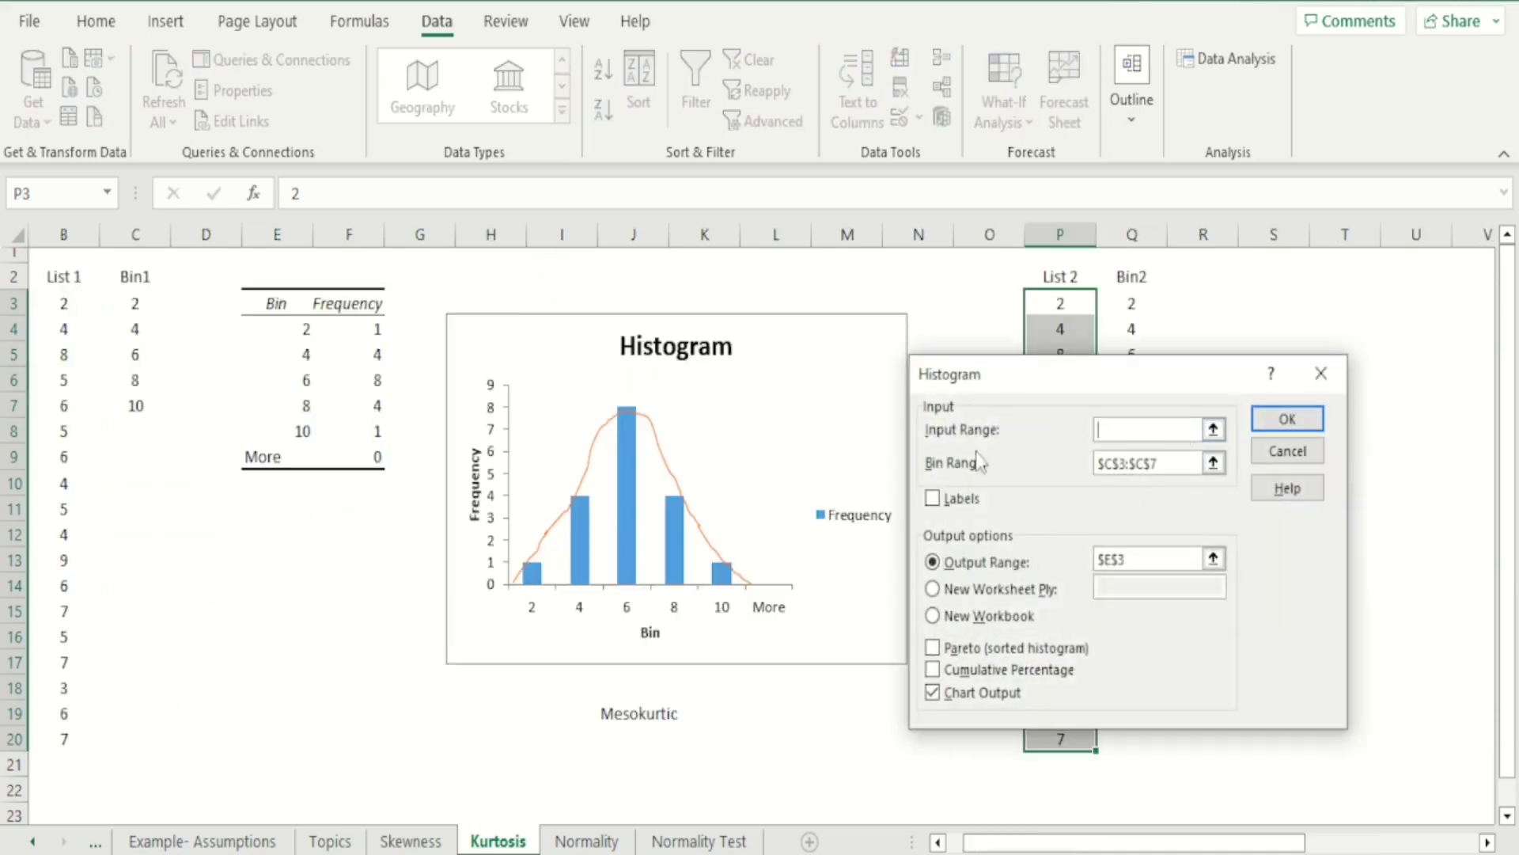
{"action": "left_click_drag", "start_coordinate": [1055, 847], "coordinate": [1156, 850]}
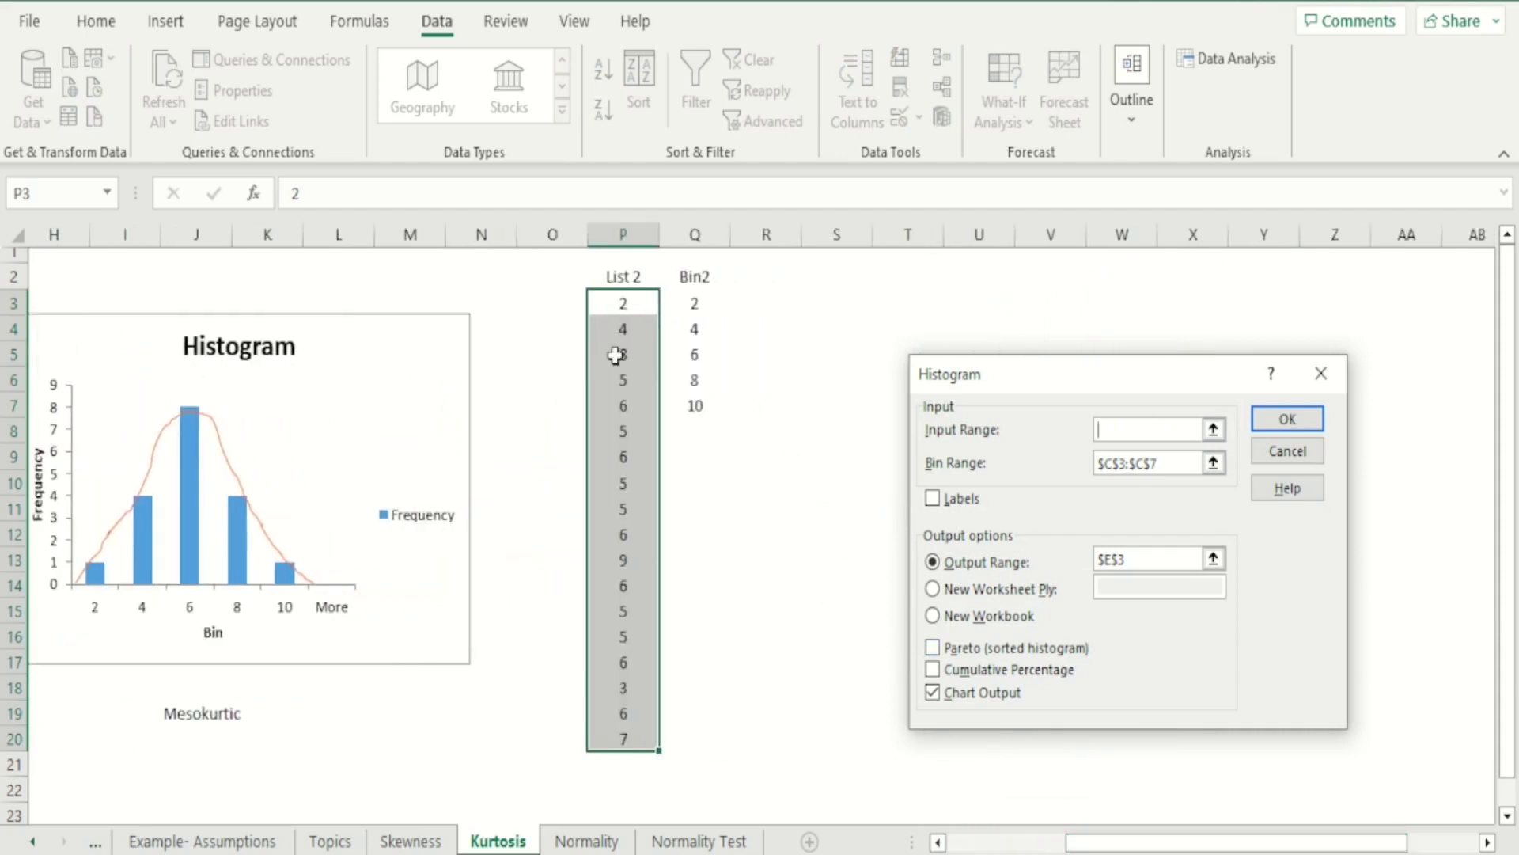
{"action": "left_click_drag", "start_coordinate": [627, 305], "coordinate": [625, 735]}
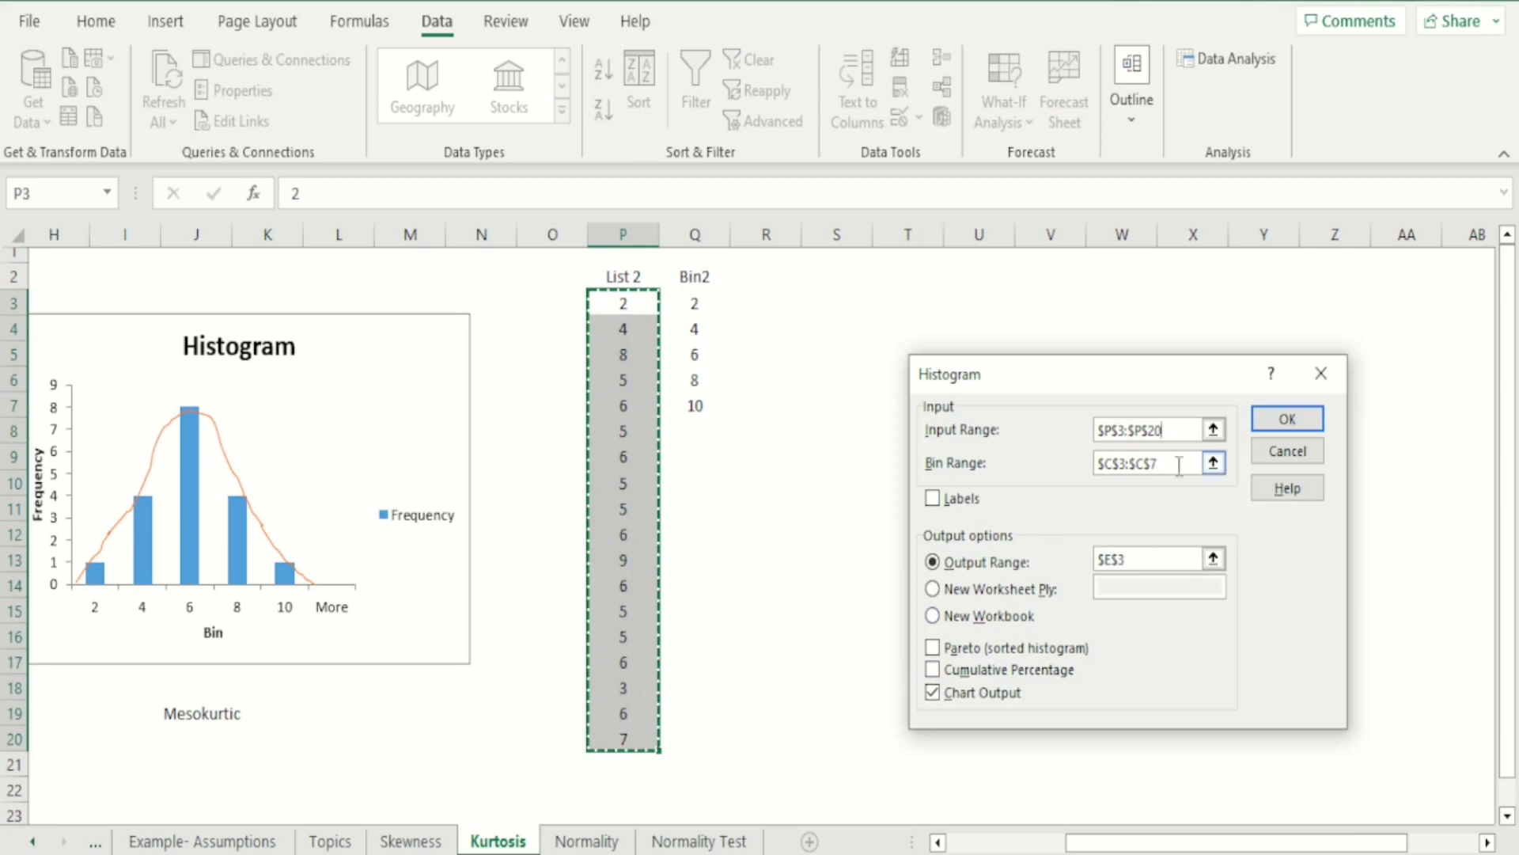
Set the bin range to Q3:Q7 and the output range to R3, and generate the List 2 histogram with chart output.
{"action": "left_click_drag", "start_coordinate": [1179, 463], "coordinate": [1077, 467]}
{"action": "key", "text": "BackSpace"}
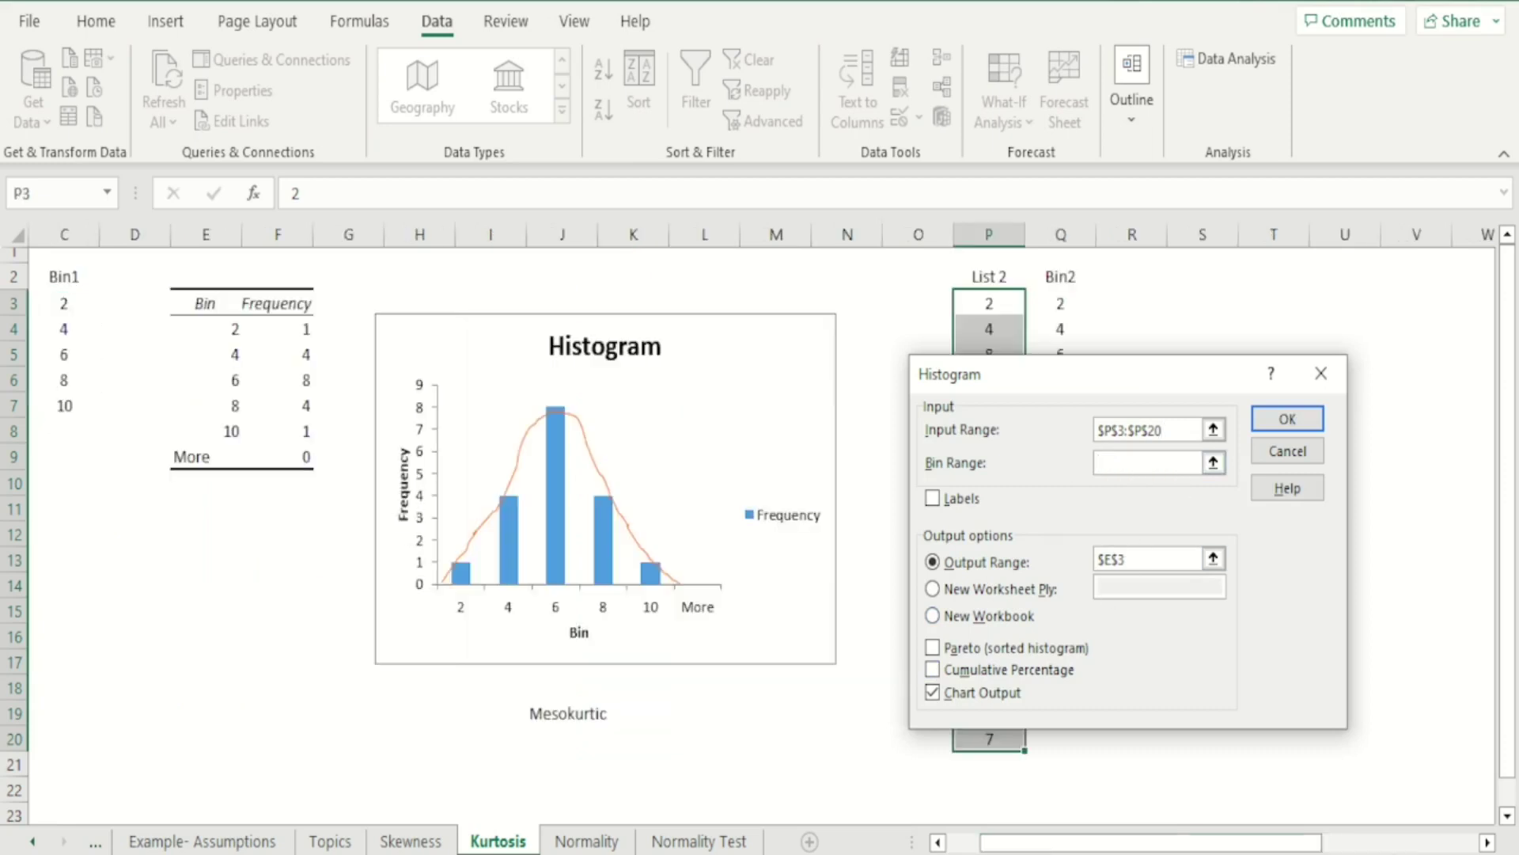
{"action": "left_click_drag", "start_coordinate": [1173, 843], "coordinate": [1251, 849]}
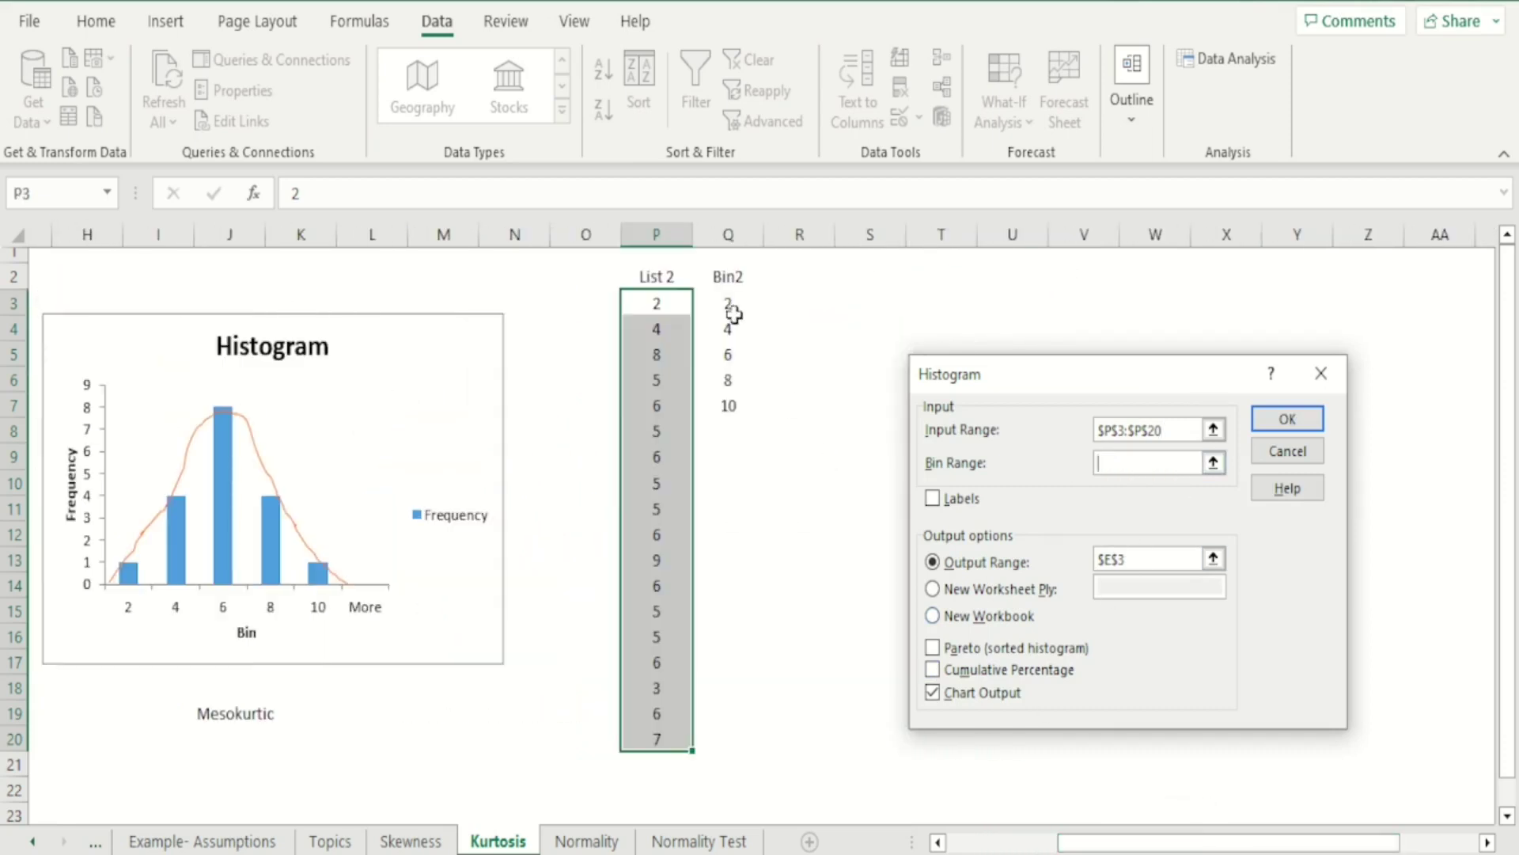
{"action": "left_click_drag", "start_coordinate": [728, 303], "coordinate": [726, 405]}
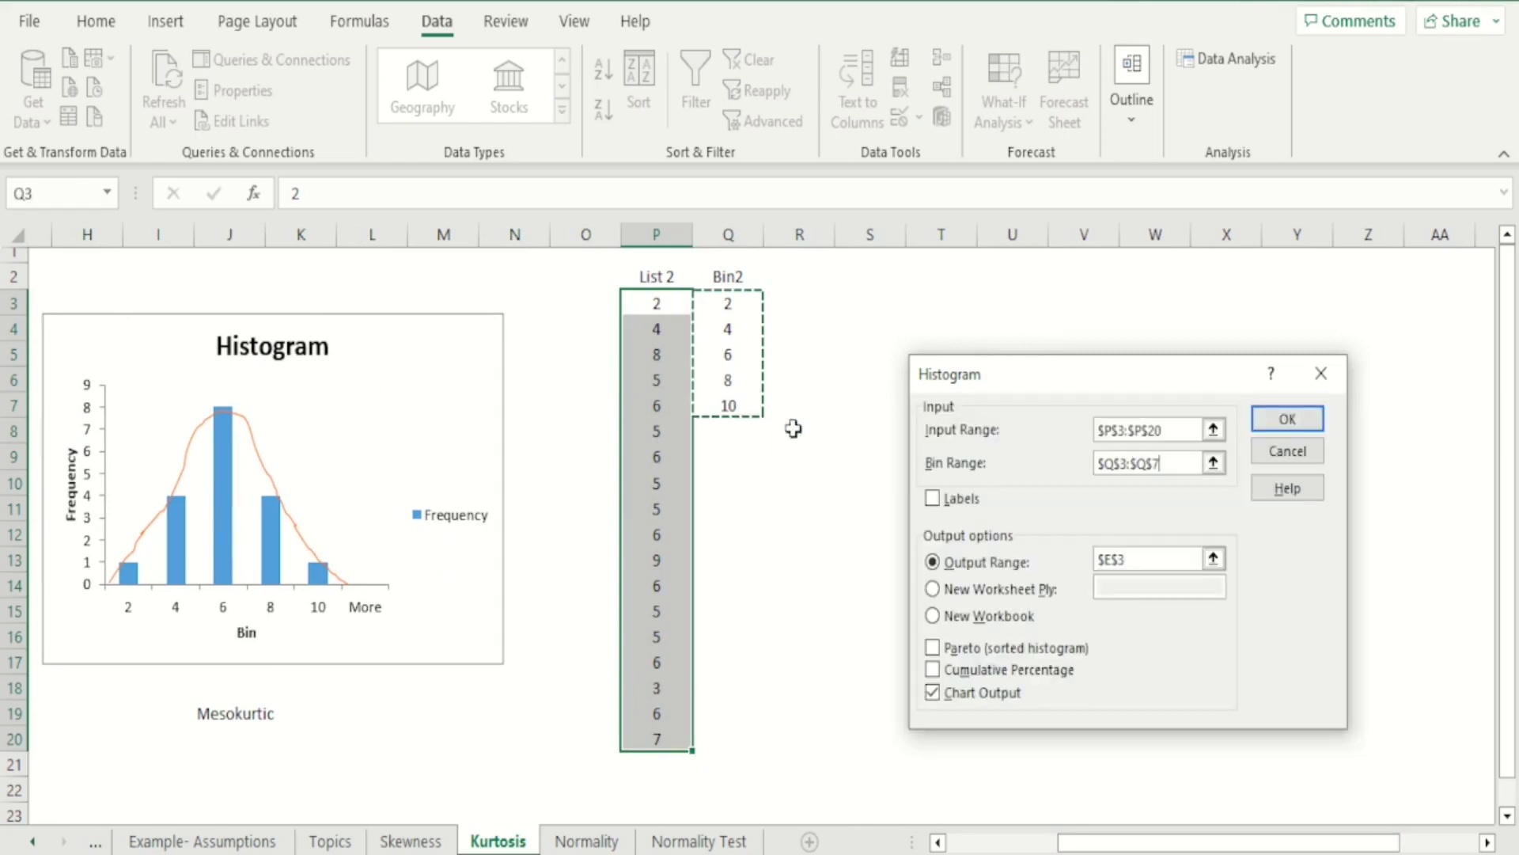
{"action": "left_click", "coordinate": [1132, 559]}
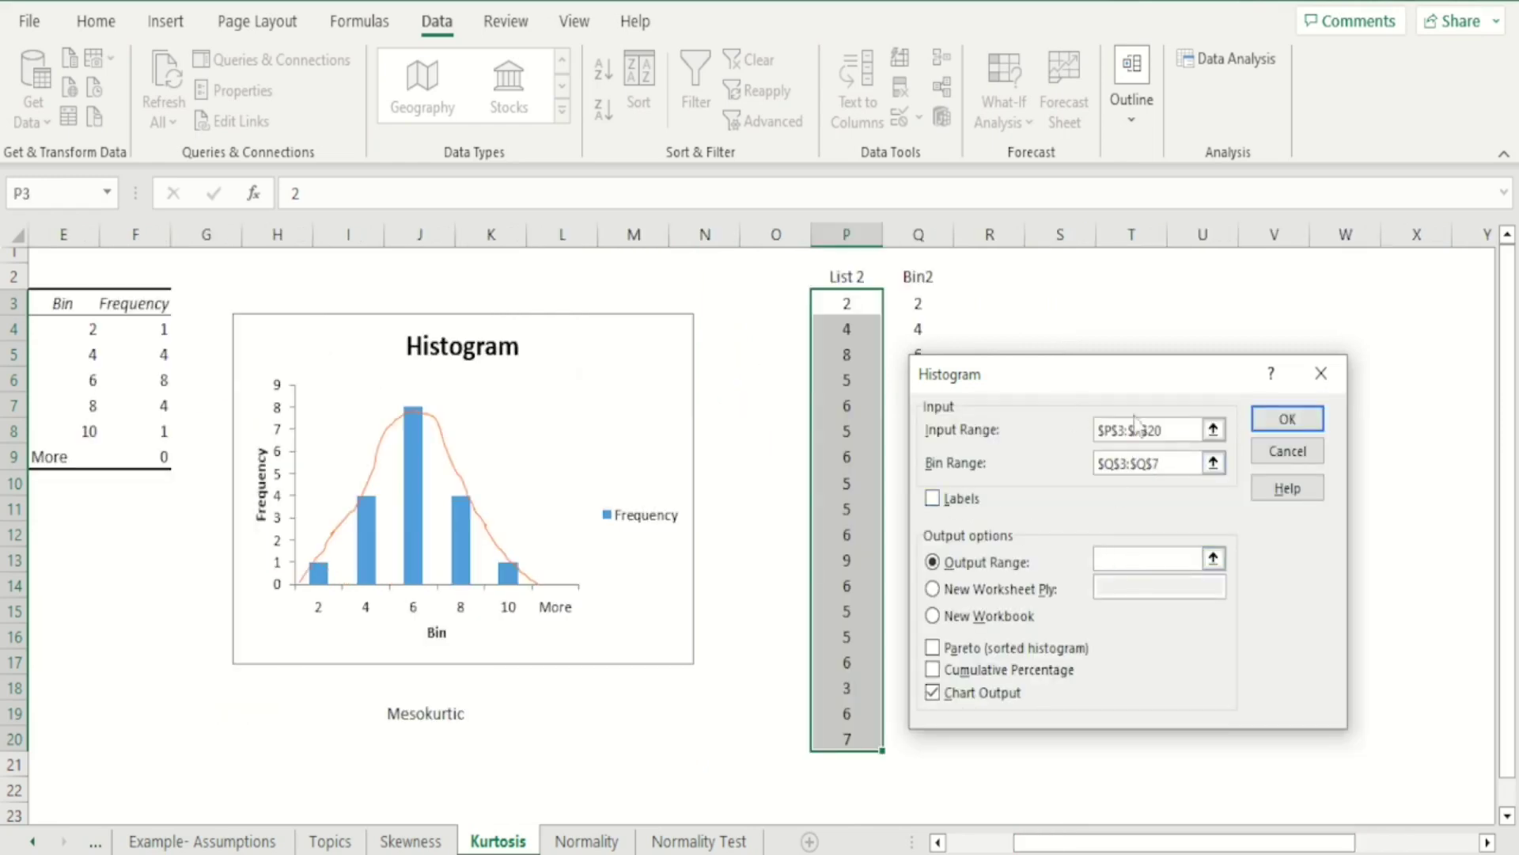
{"action": "left_click", "coordinate": [1023, 310]}
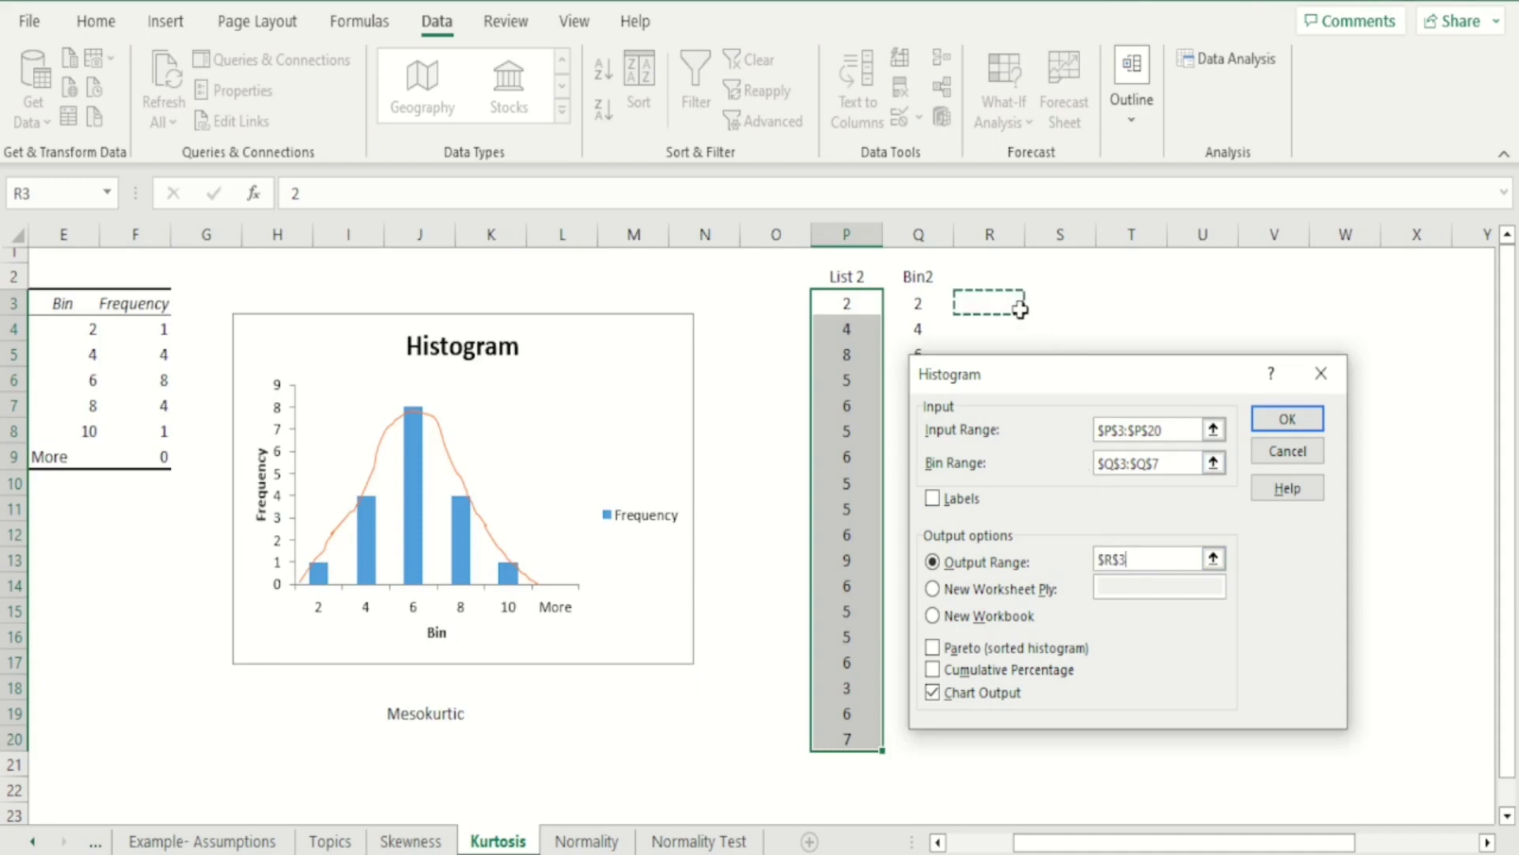
{"action": "left_click", "coordinate": [1301, 427]}
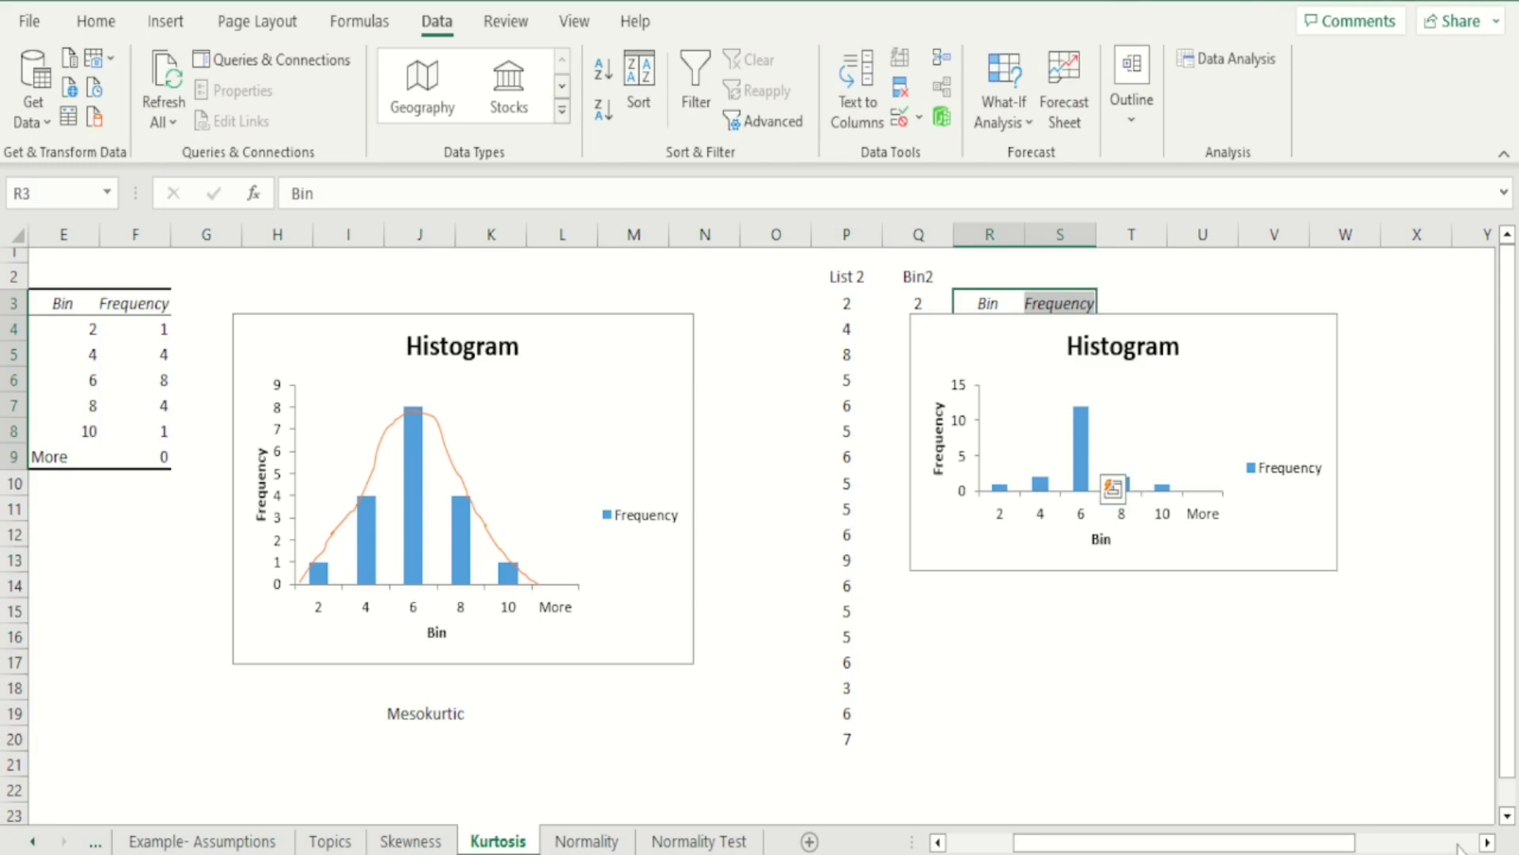
Move the List 2 histogram clear of its frequency table and increase its height to span about rows 3 to 17.
{"action": "scroll", "coordinate": [913, 645], "scroll_direction": "right", "scroll_amount": 7}
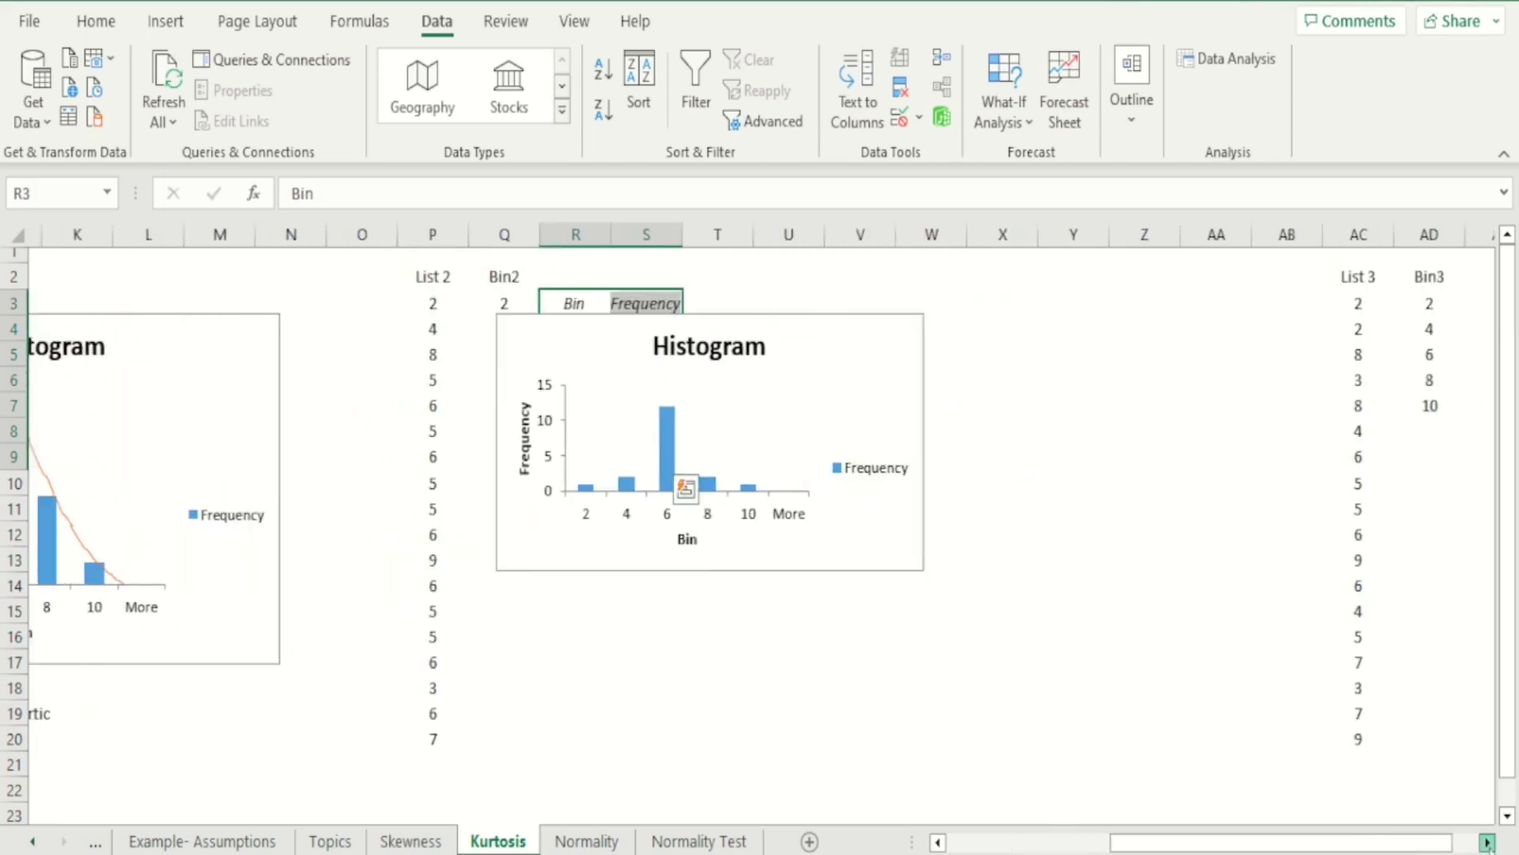
{"action": "left_click_drag", "start_coordinate": [766, 570], "coordinate": [997, 546]}
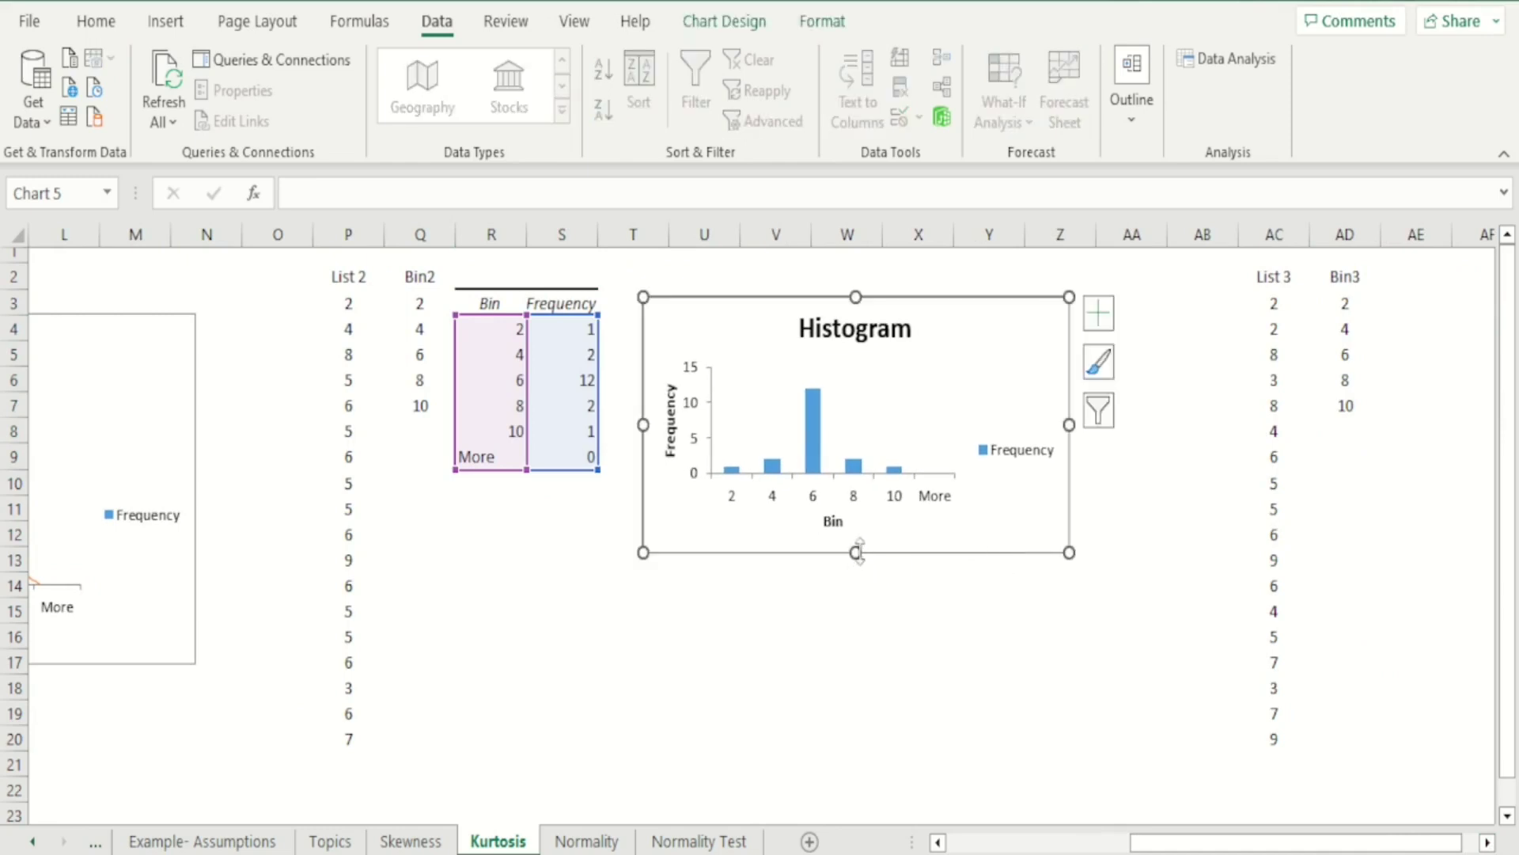
{"action": "left_click_drag", "start_coordinate": [856, 552], "coordinate": [861, 661]}
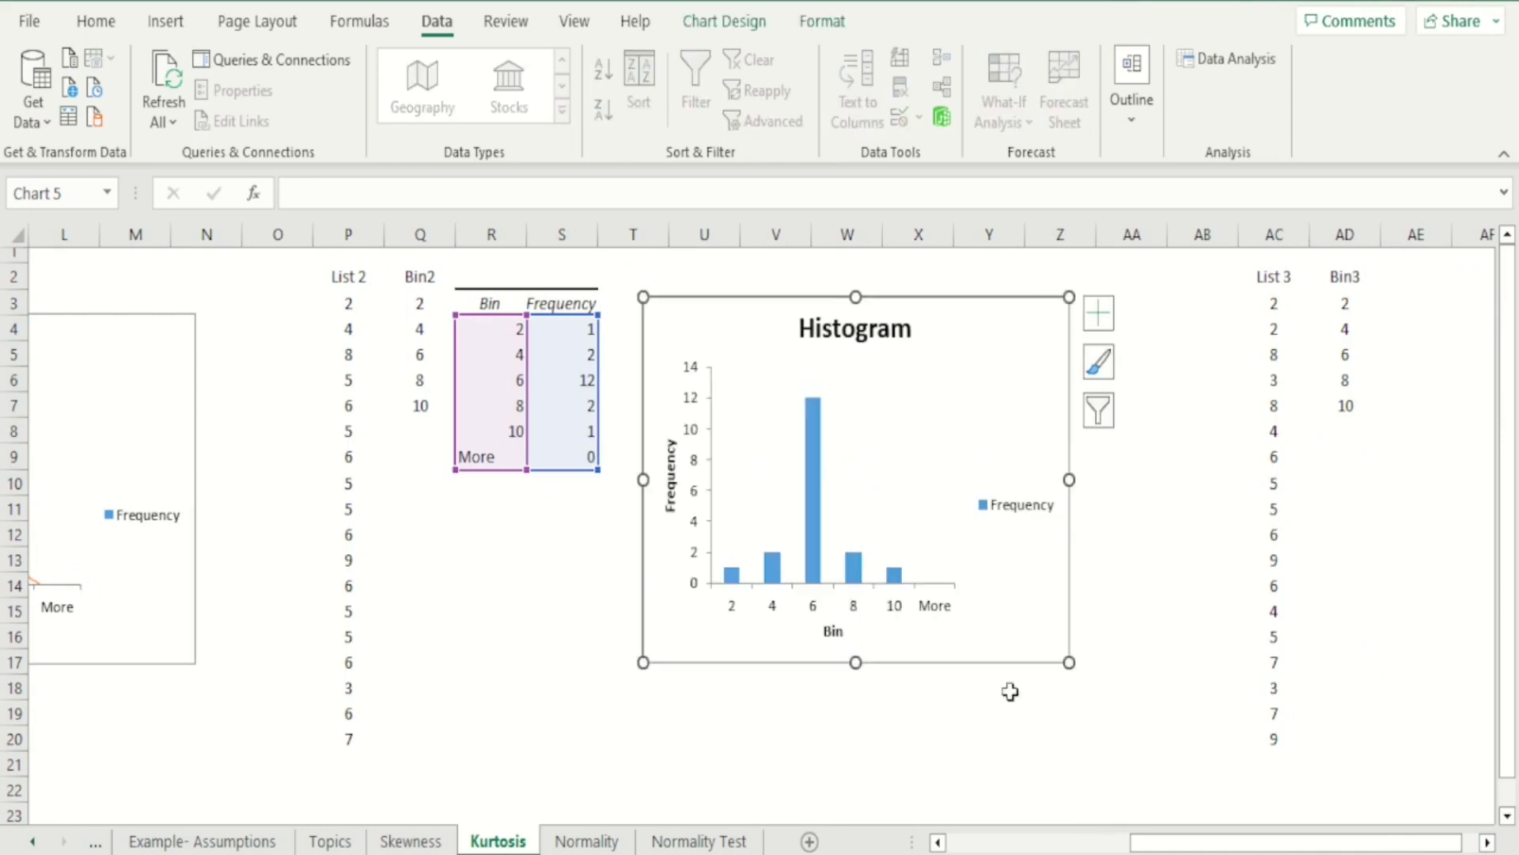
{"action": "left_click", "coordinate": [1135, 597]}
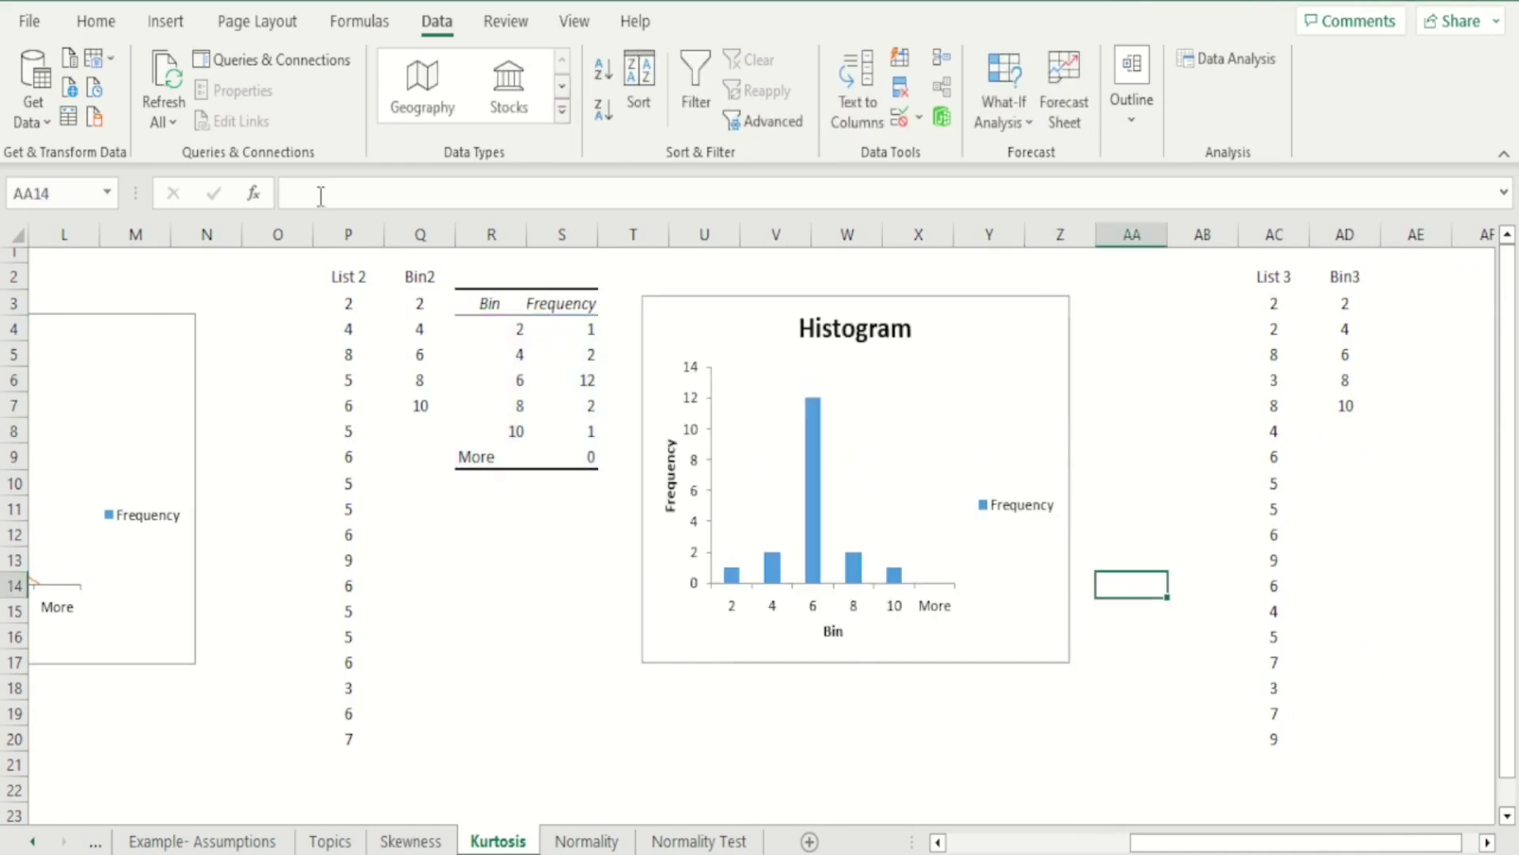
Draw a freeform peaked curve about 3.86 cm high and 5.05 cm wide over the List 2 histogram bars and give it an orange line style.
{"action": "left_click", "coordinate": [161, 24]}
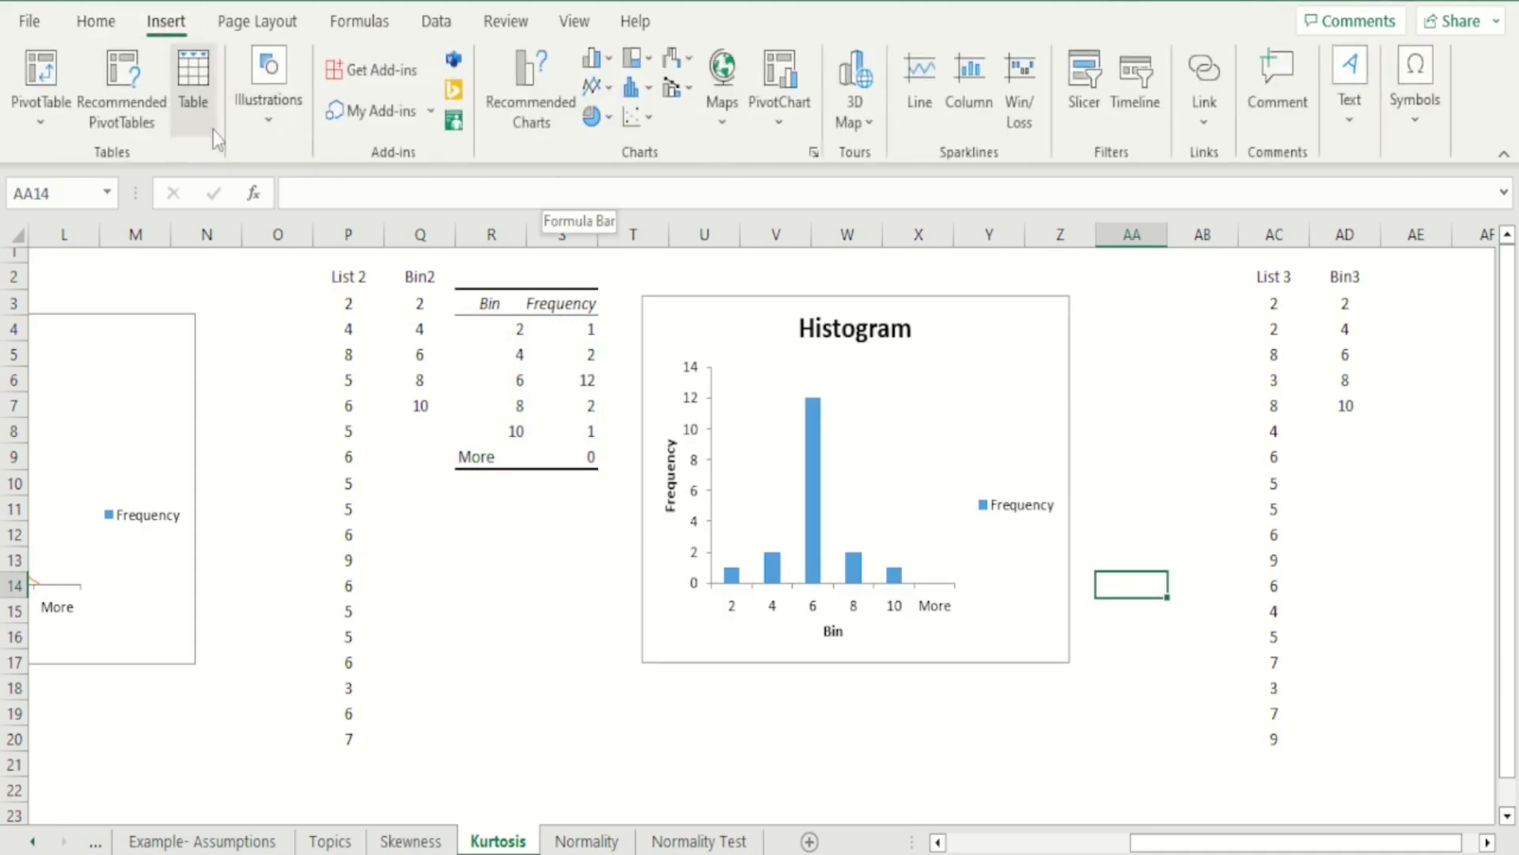
{"action": "left_click", "coordinate": [282, 122]}
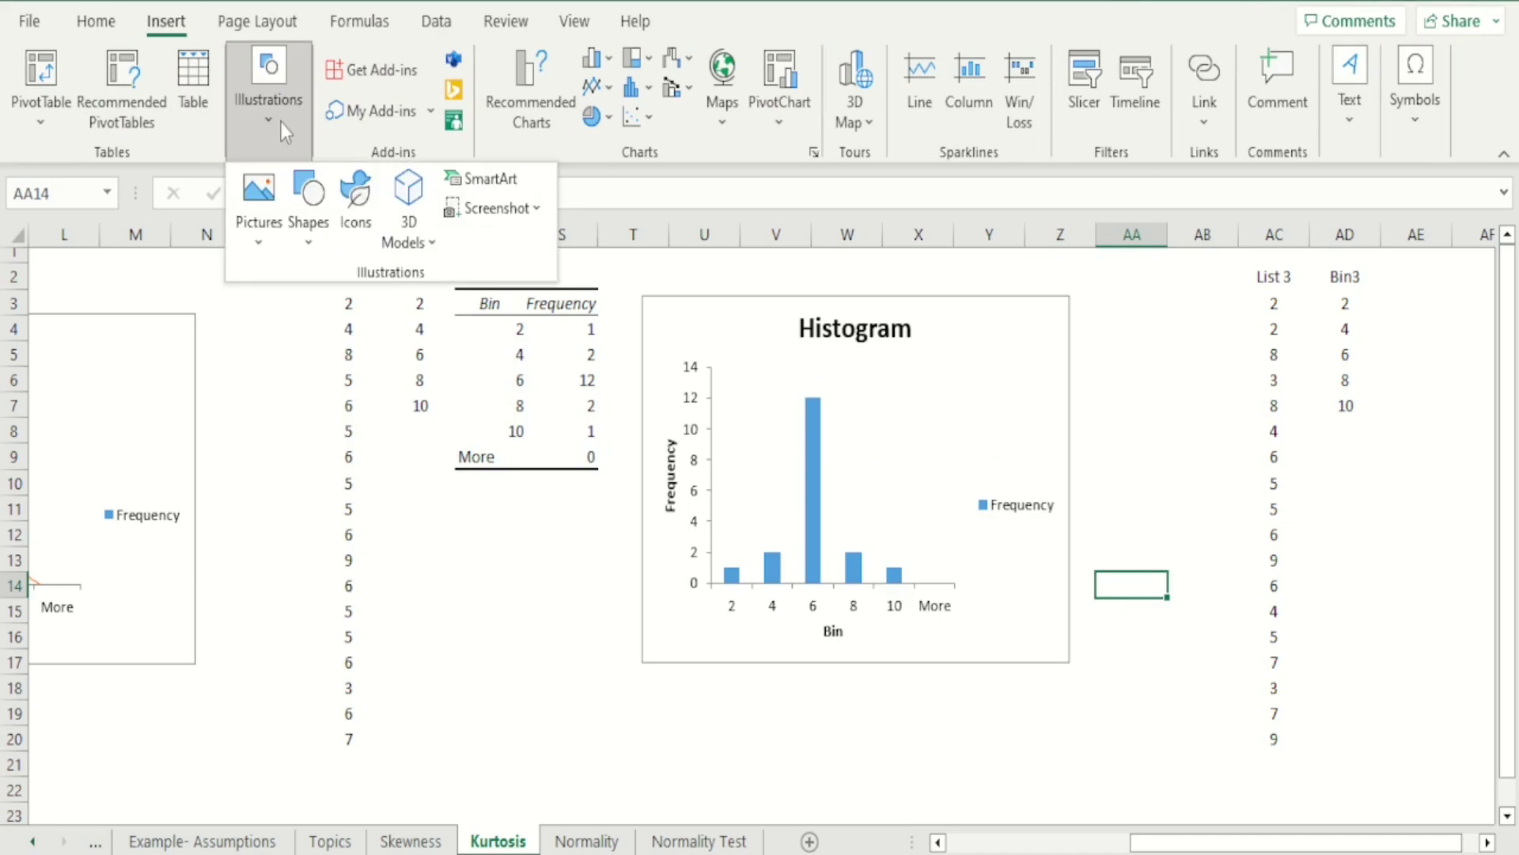
{"action": "left_click", "coordinate": [317, 231]}
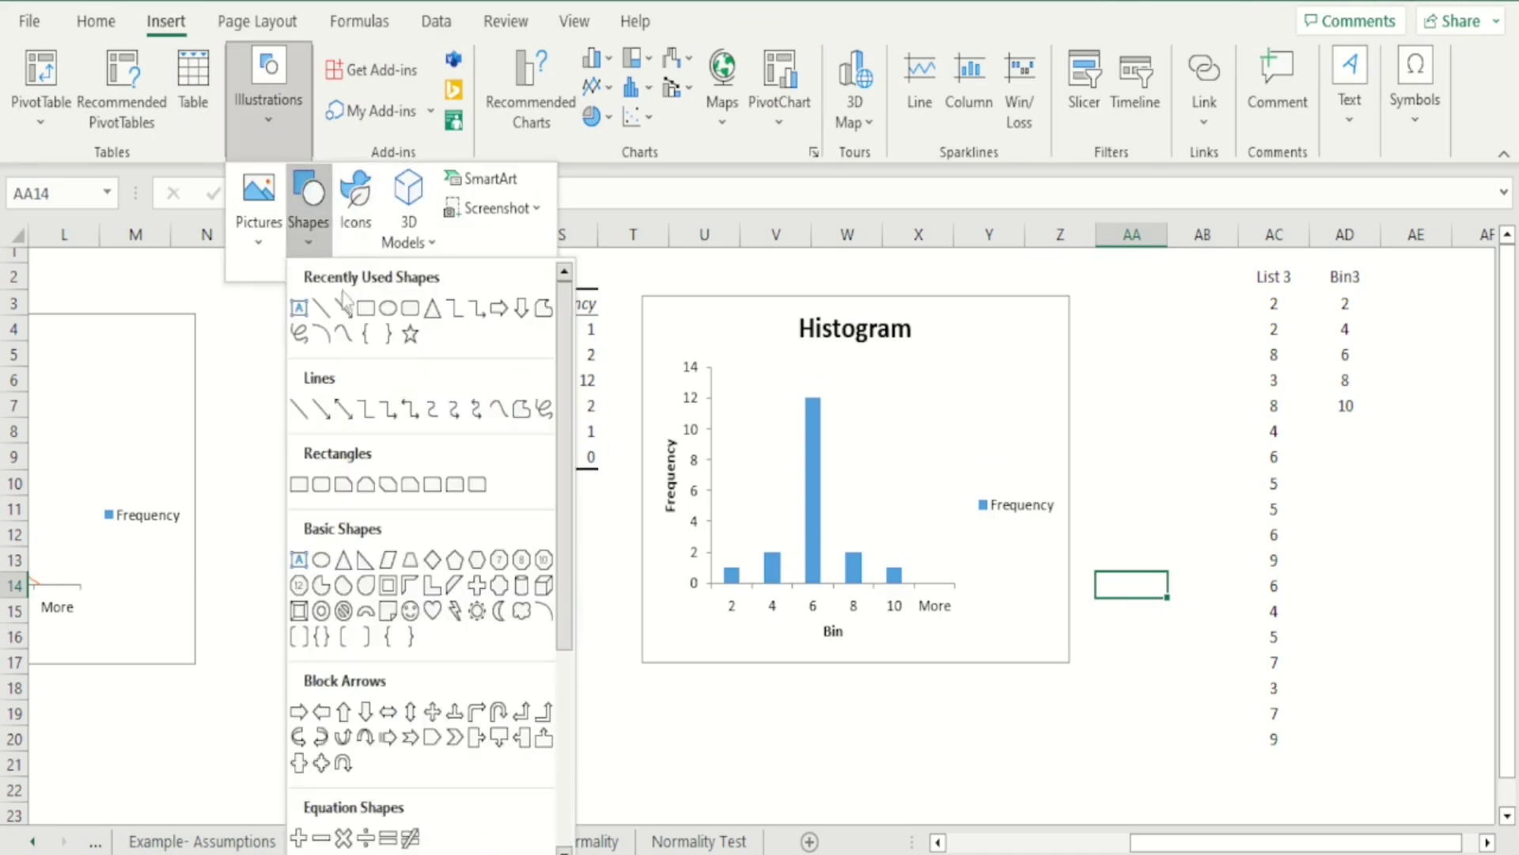
{"action": "left_click", "coordinate": [543, 313]}
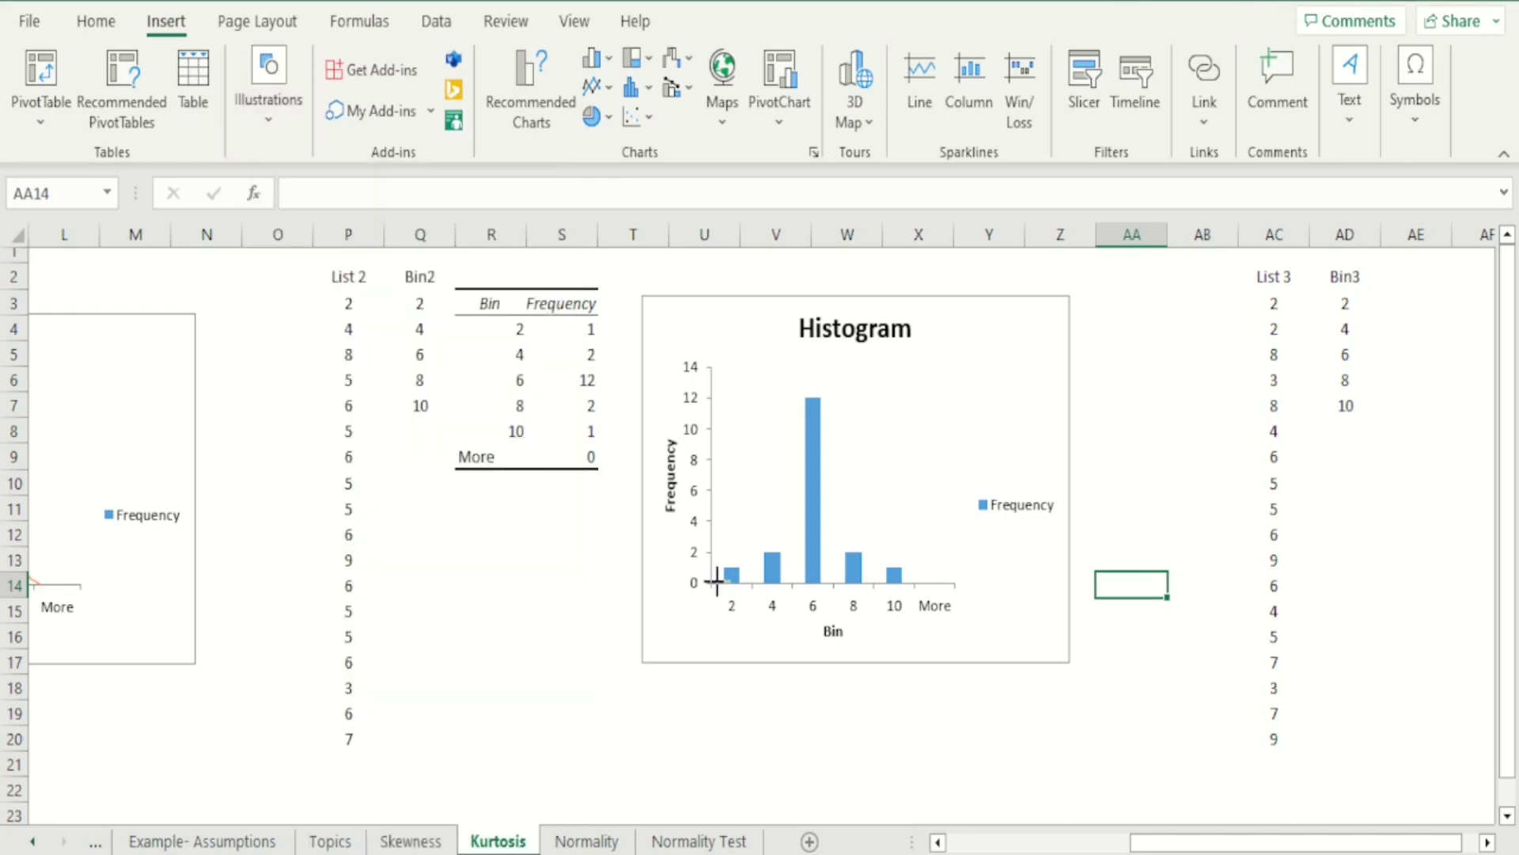
{"action": "mouse_move", "coordinate": [717, 582]}
{"action": "left_mouse_down"}
{"action": "mouse_move", "coordinate": [777, 553]}
{"action": "mouse_move", "coordinate": [807, 400]}
{"action": "mouse_move", "coordinate": [828, 407]}
{"action": "mouse_move", "coordinate": [846, 530]}
{"action": "mouse_move", "coordinate": [926, 584]}
{"action": "left_mouse_up"}
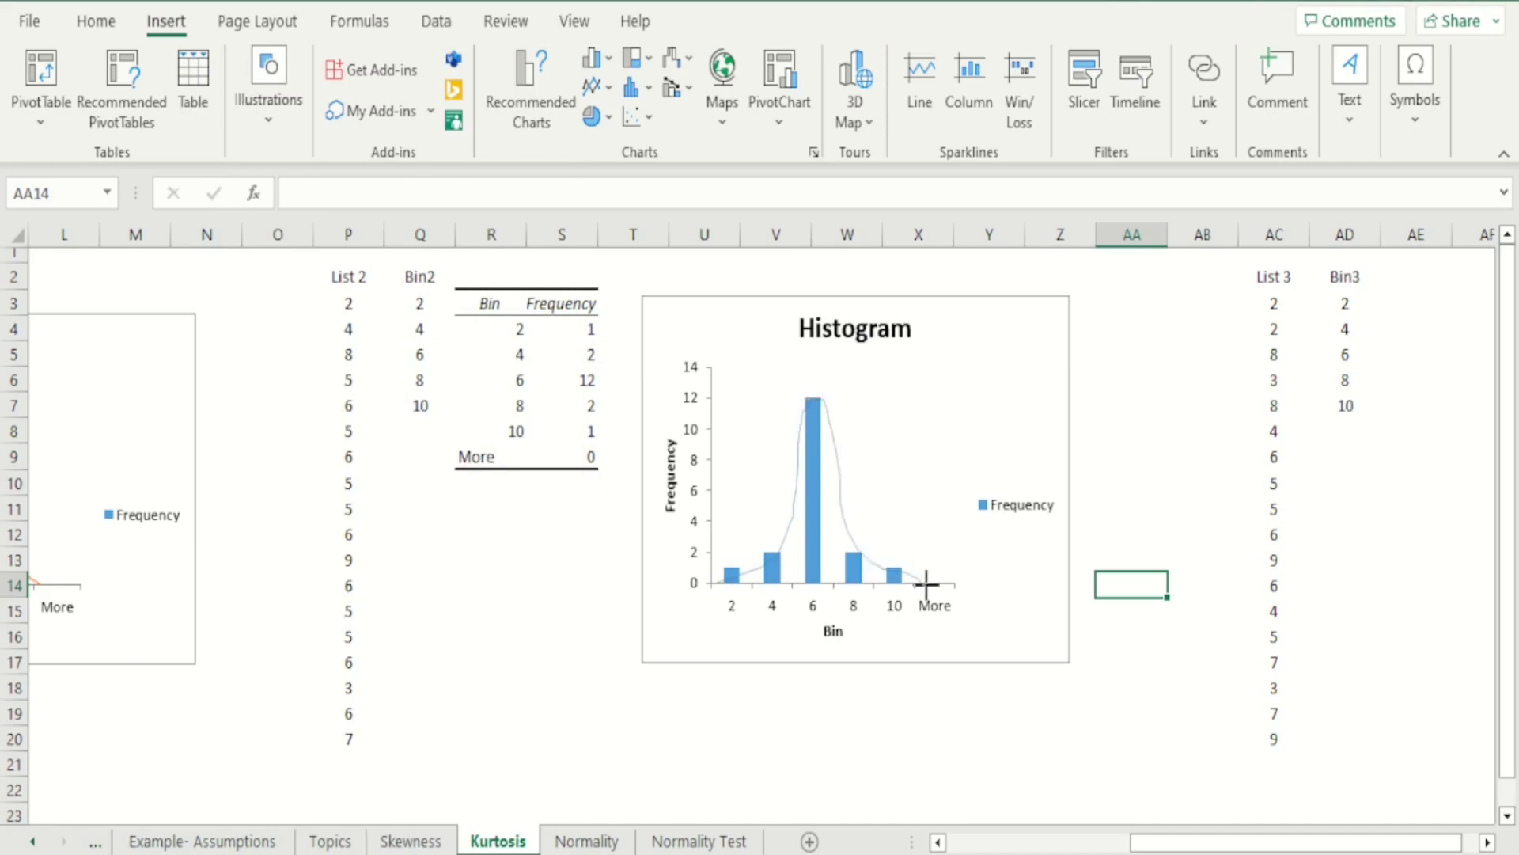
{"action": "double_click", "coordinate": [930, 584]}
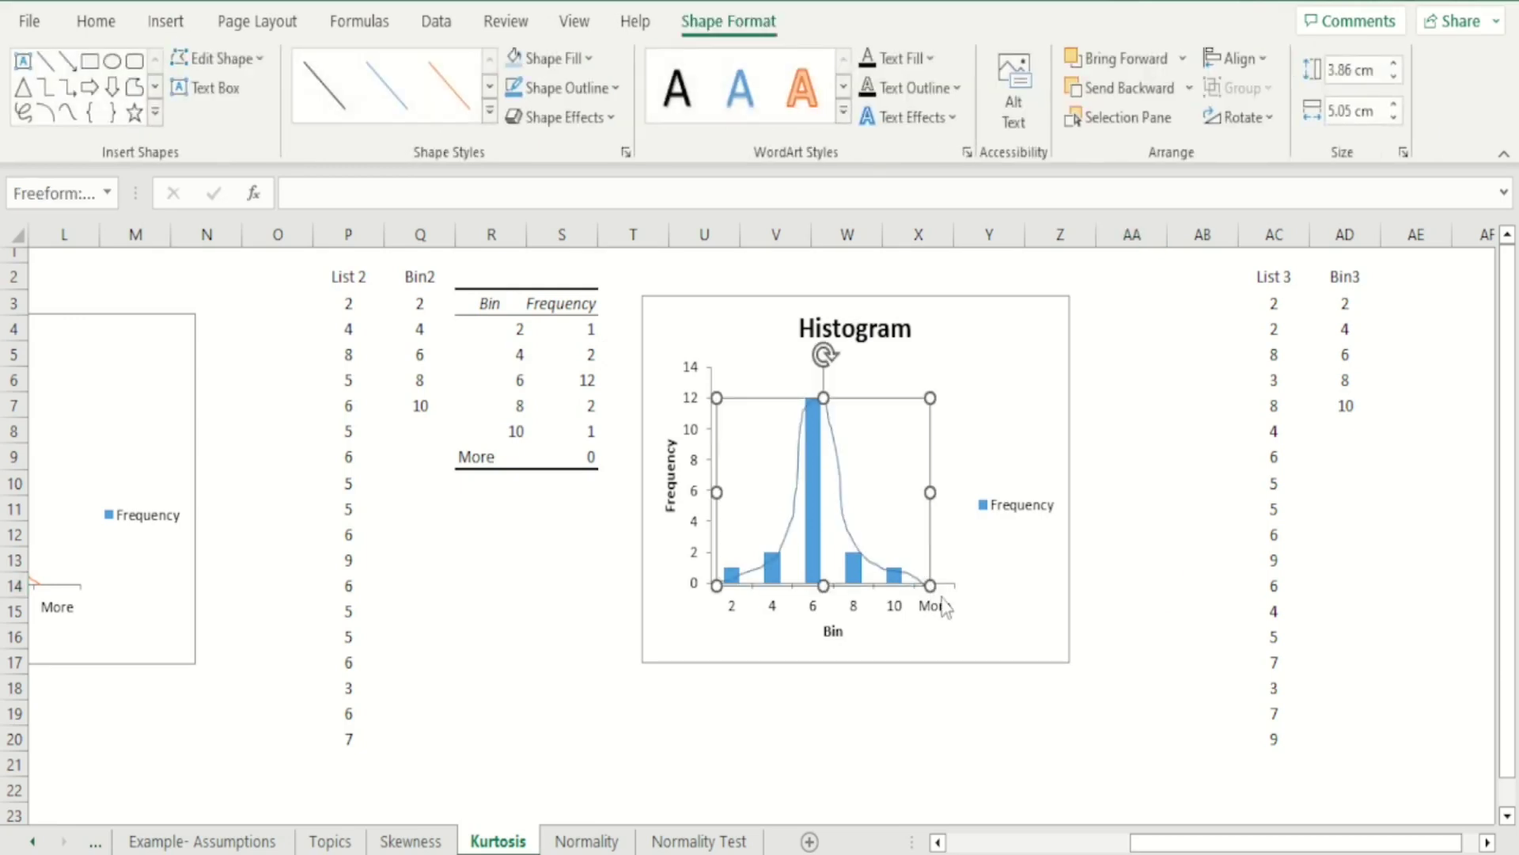
{"action": "left_click", "coordinate": [456, 89]}
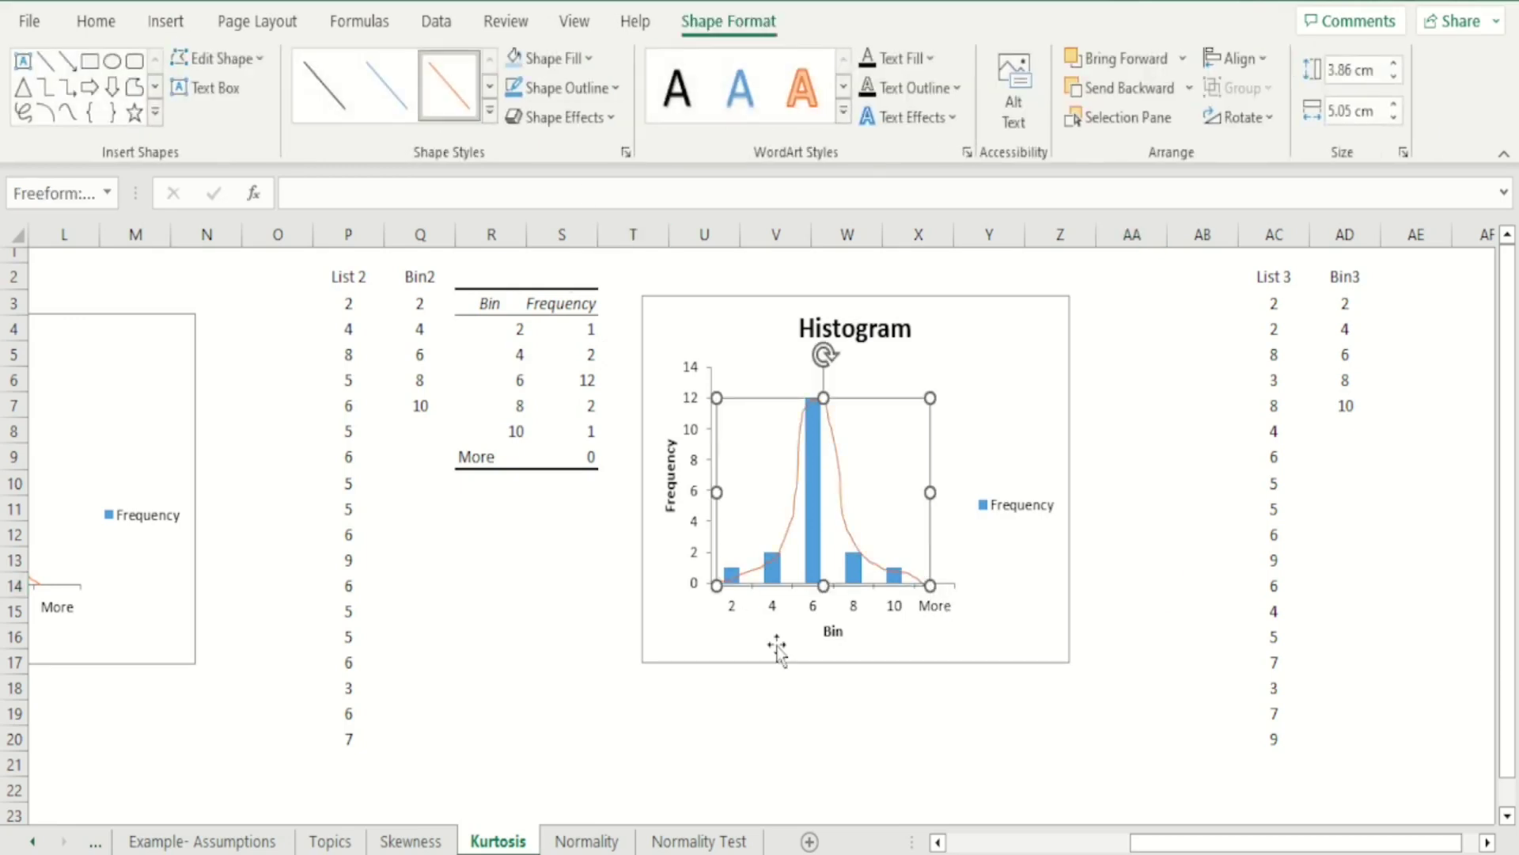
Label the List 2 histogram by entering Leptokurtic in cell V19 beneath the chart.
{"action": "left_click", "coordinate": [780, 706]}
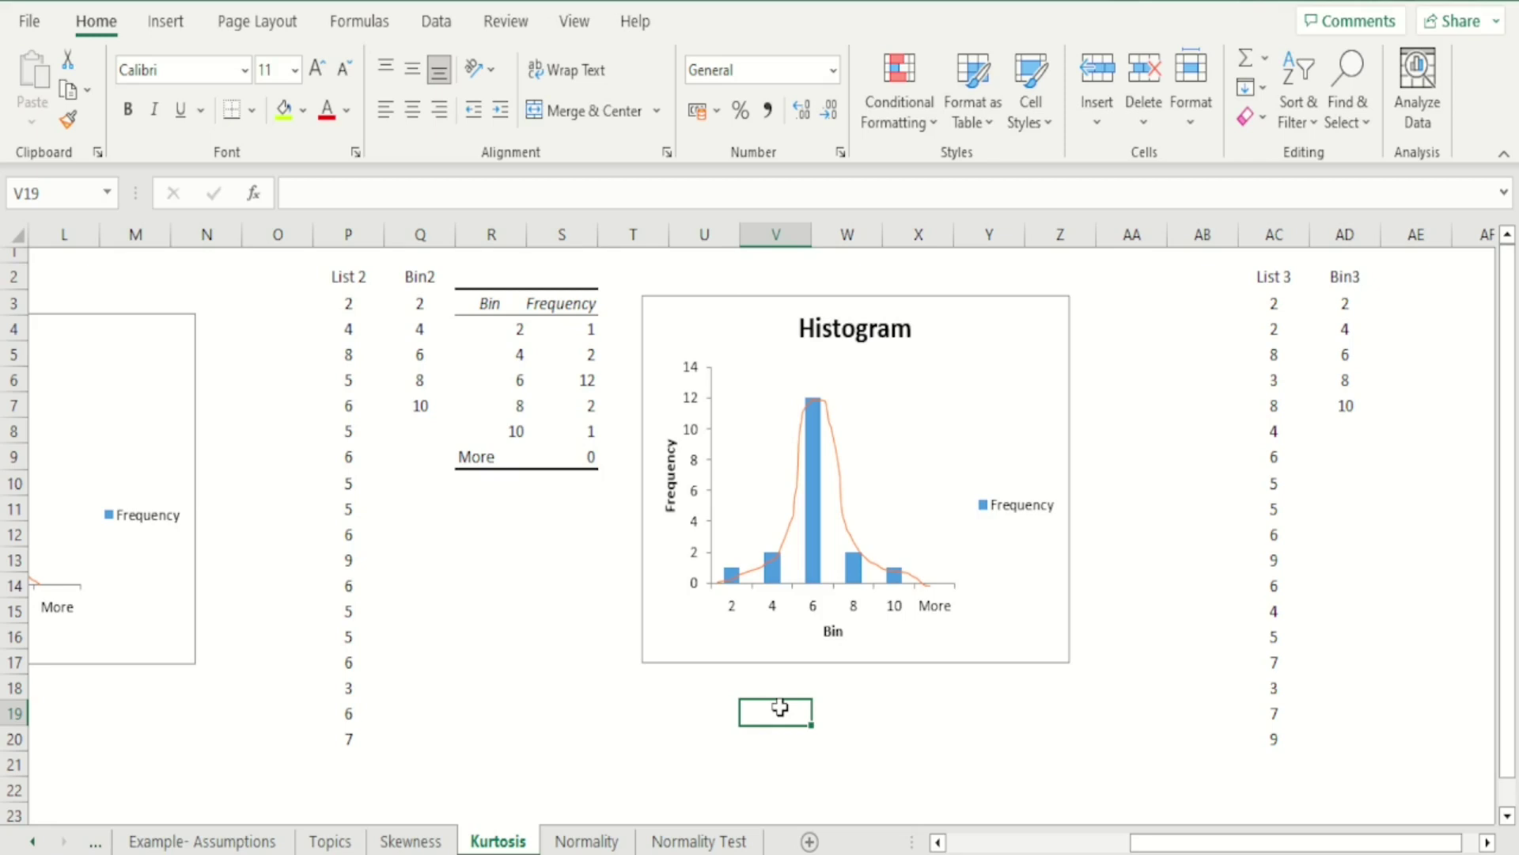
{"action": "type", "text": "Lep"}
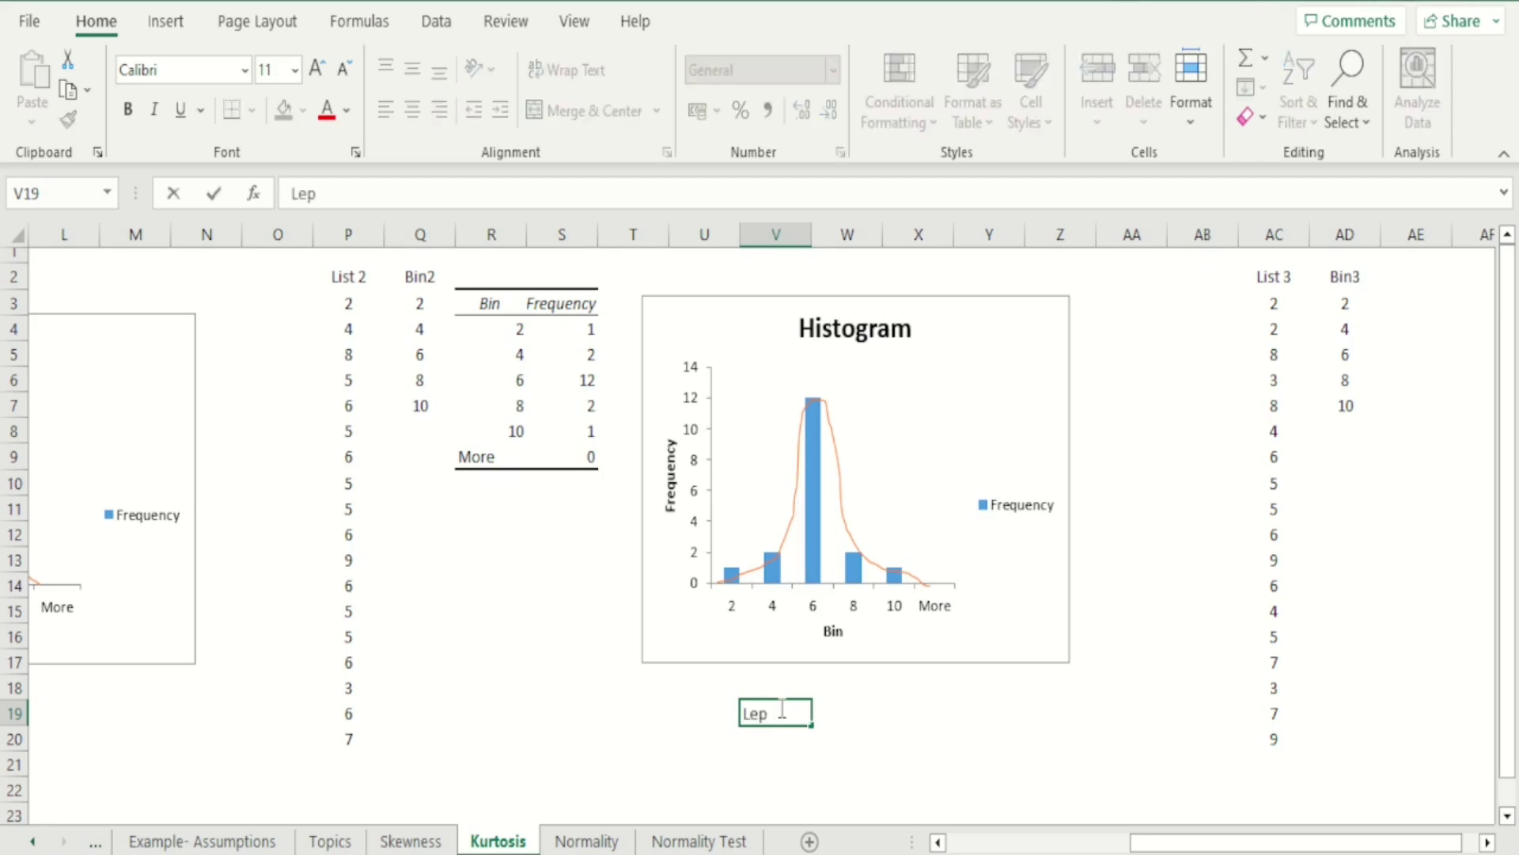
{"action": "type", "text": "tokurtic"}
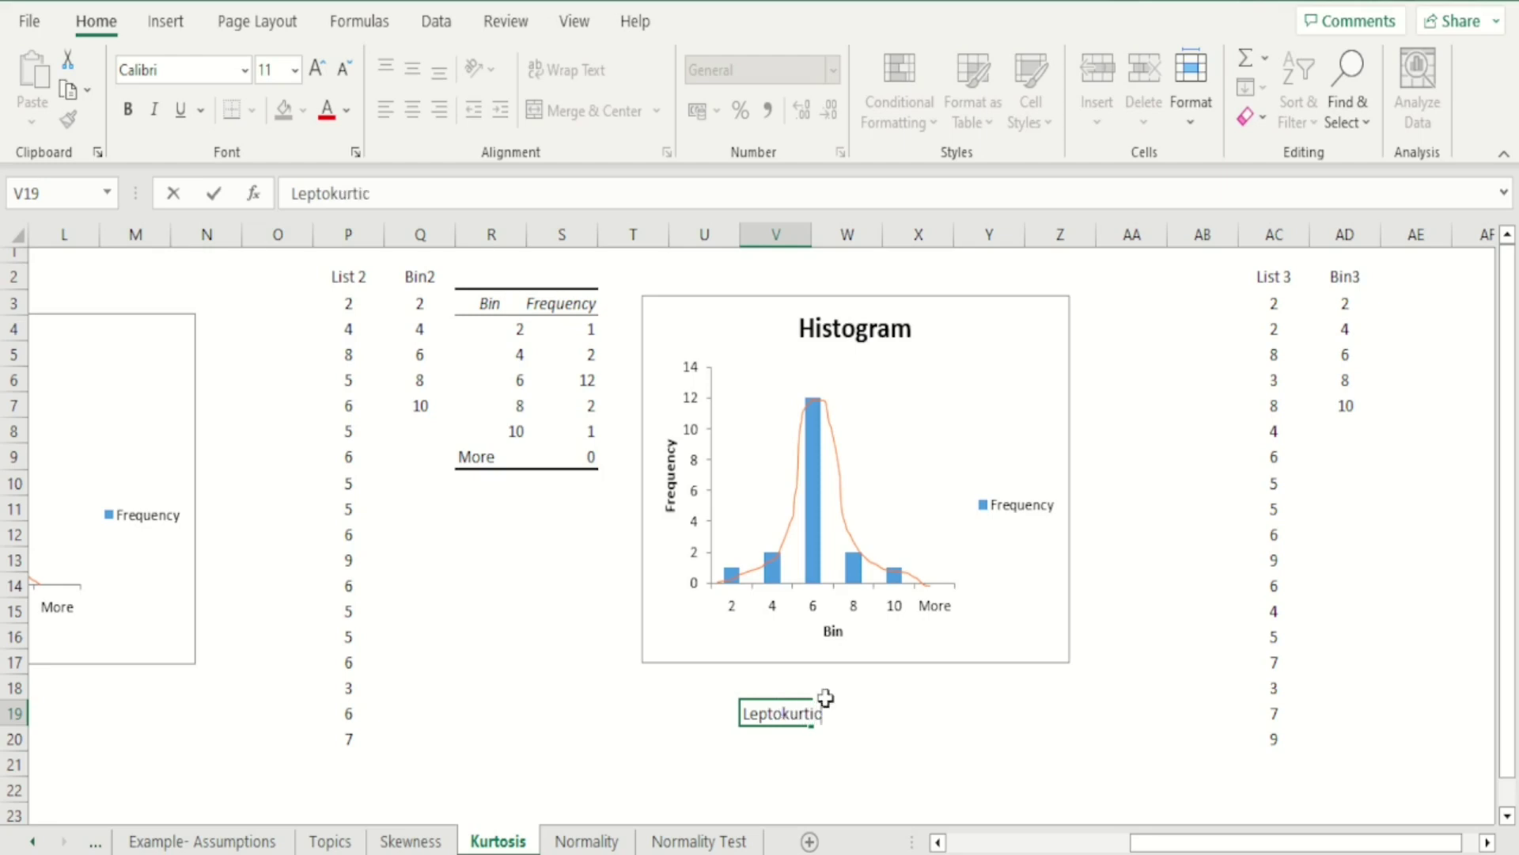
{"action": "left_click", "coordinate": [963, 762]}
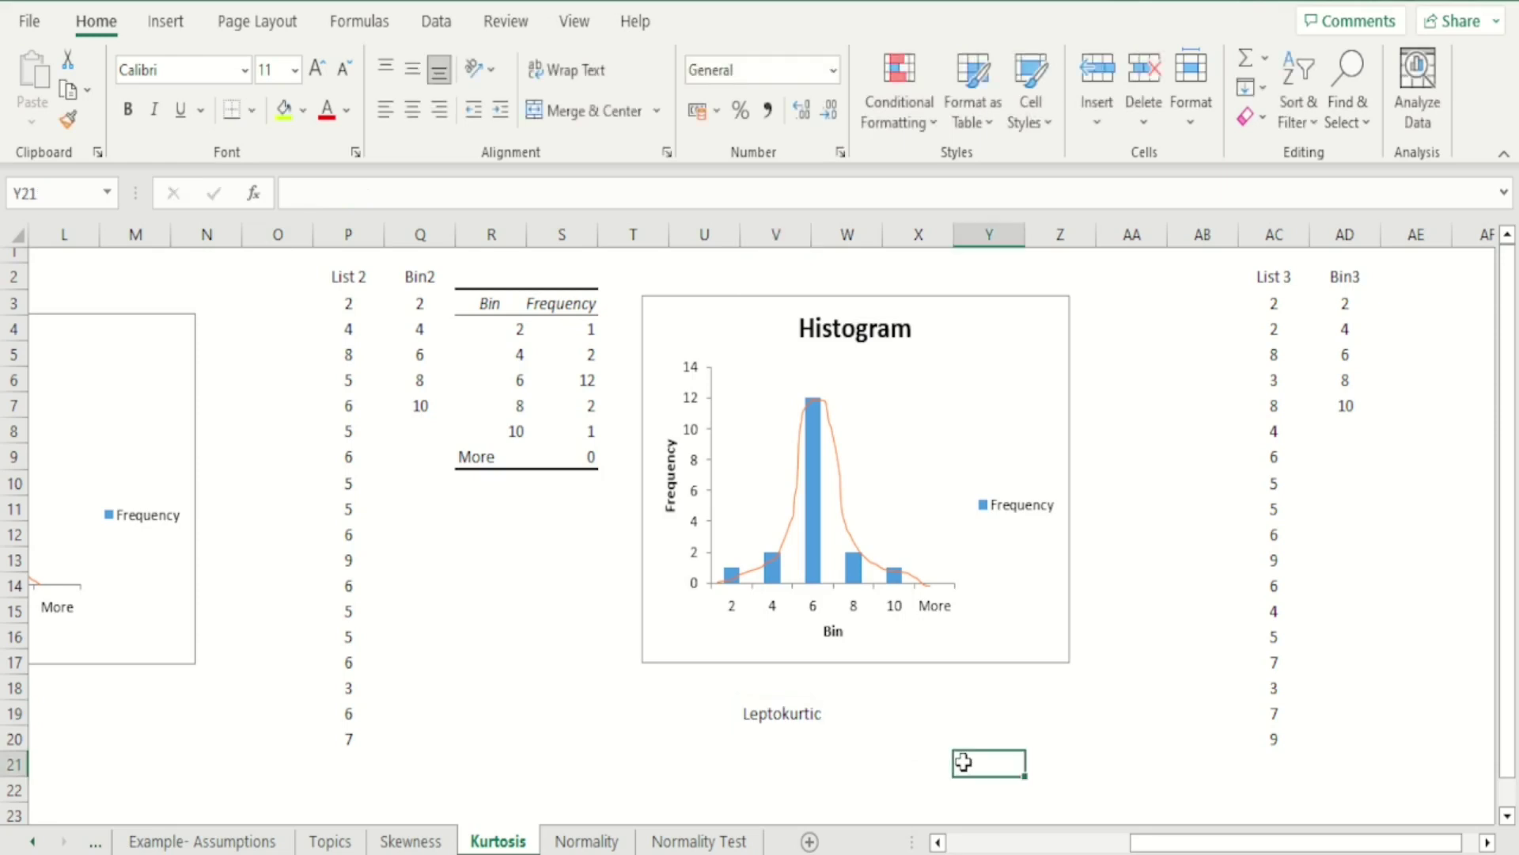
{"action": "key", "text": "Left"}
{"action": "key", "text": "Left"}
{"action": "key", "text": "Left"}
{"action": "key", "text": "Up"}
{"action": "key", "text": "Up"}
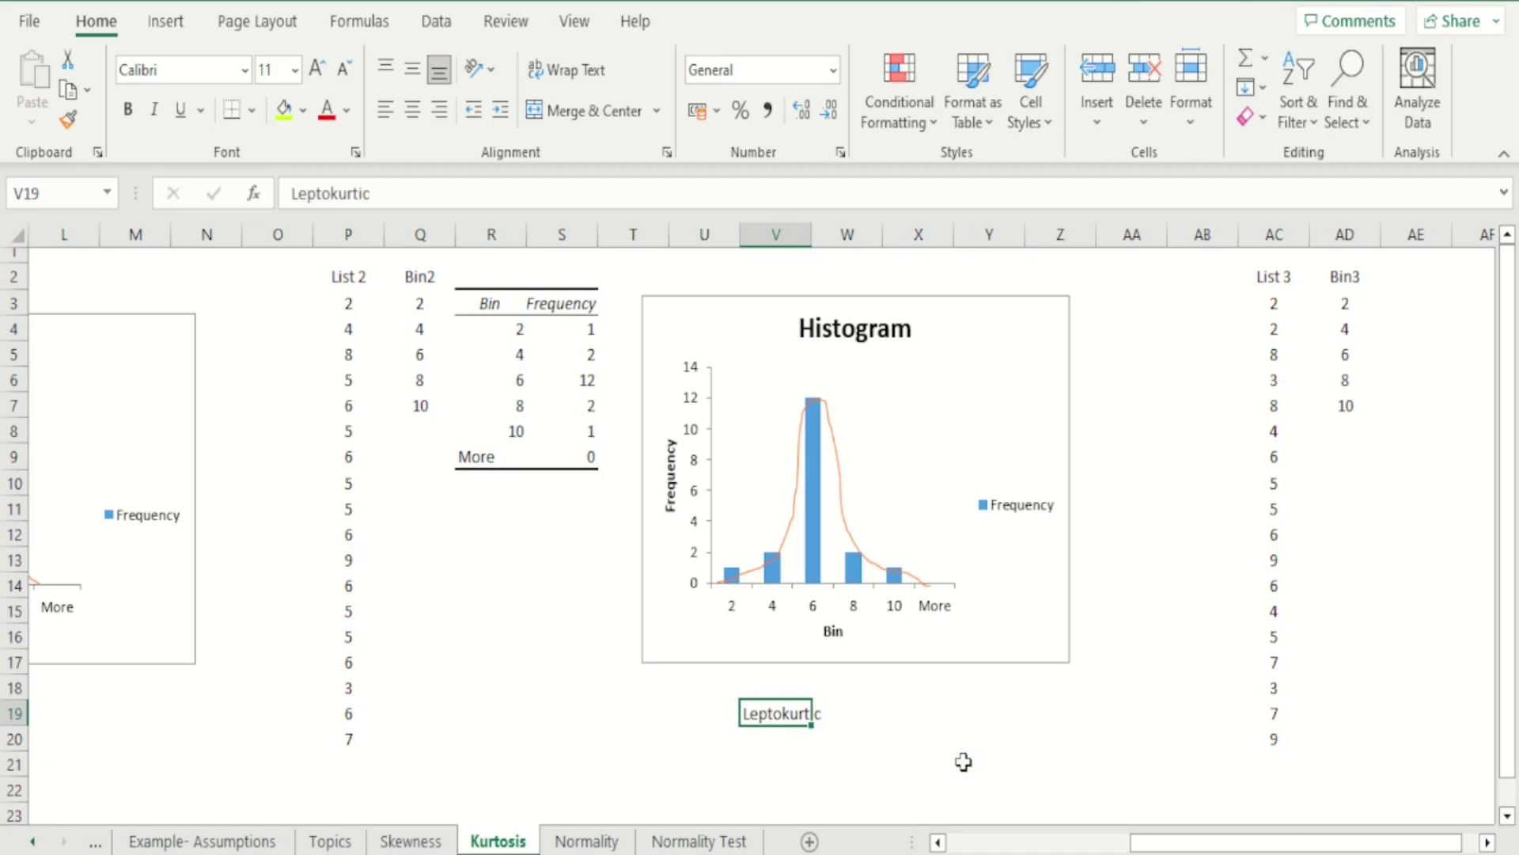
{"action": "key", "text": "Right"}
{"action": "key", "text": "Right"}
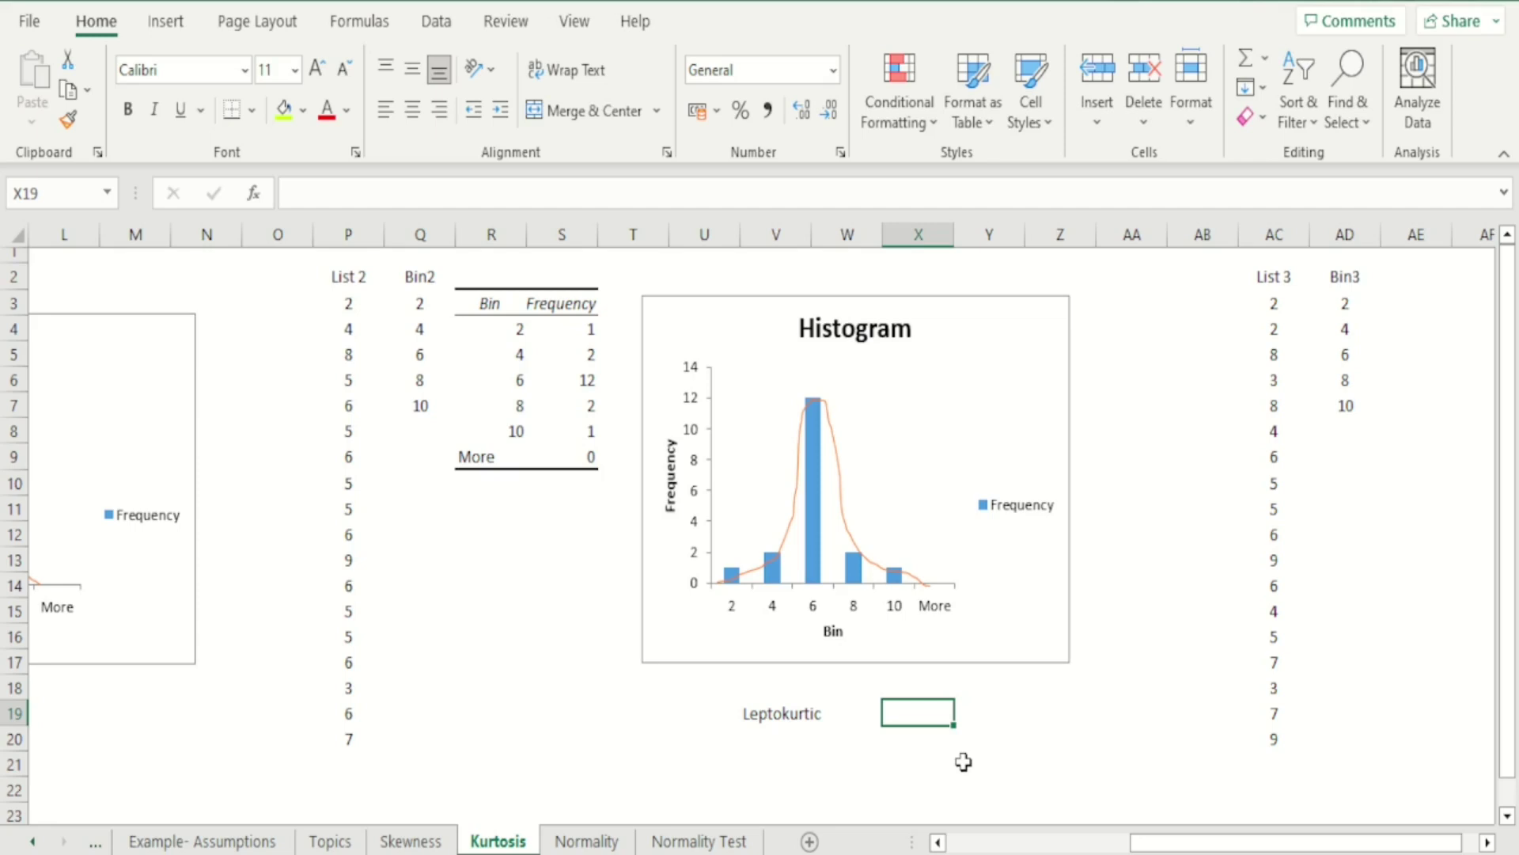
Bring the List 3 and Bin3 data into view and highlight the List 3 values in AC3:AC20.
{"action": "key", "text": "Right"}
{"action": "key", "text": "Right"}
{"action": "key", "text": "Right"}
{"action": "key", "text": "Right"}
{"action": "key", "text": "Right"}
{"action": "key", "text": "Right"}
{"action": "key", "text": "Right"}
{"action": "key", "text": "Right"}
{"action": "key", "text": "Right"}
{"action": "key", "text": "Right"}
{"action": "key", "text": "Right"}
{"action": "key", "text": "Right"}
{"action": "key", "text": "Right"}
{"action": "key", "text": "Right"}
{"action": "key", "text": "Right"}
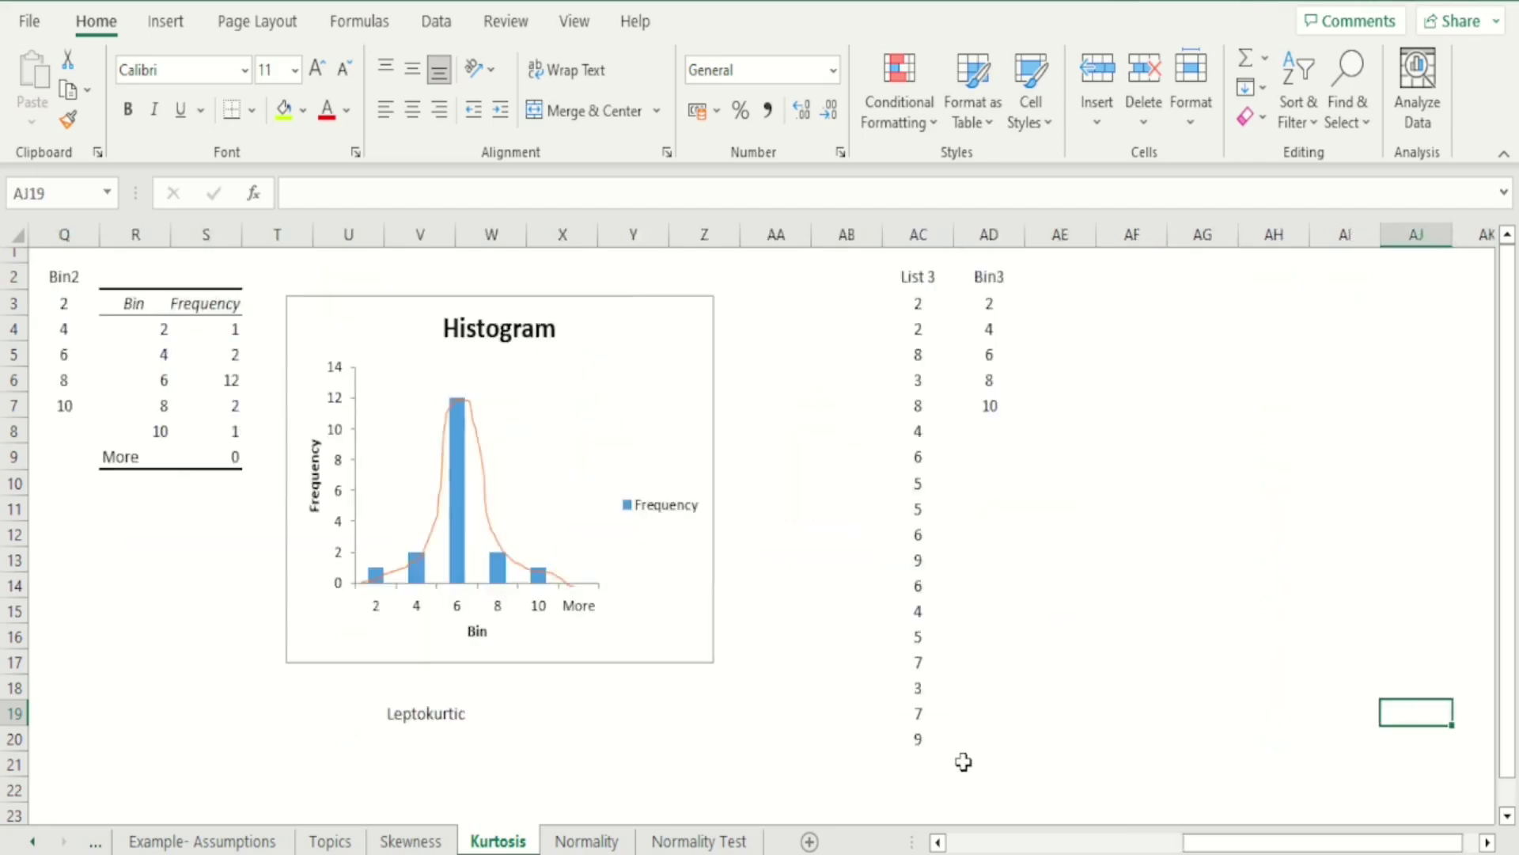
{"action": "key", "text": "Right"}
{"action": "key", "text": "Right"}
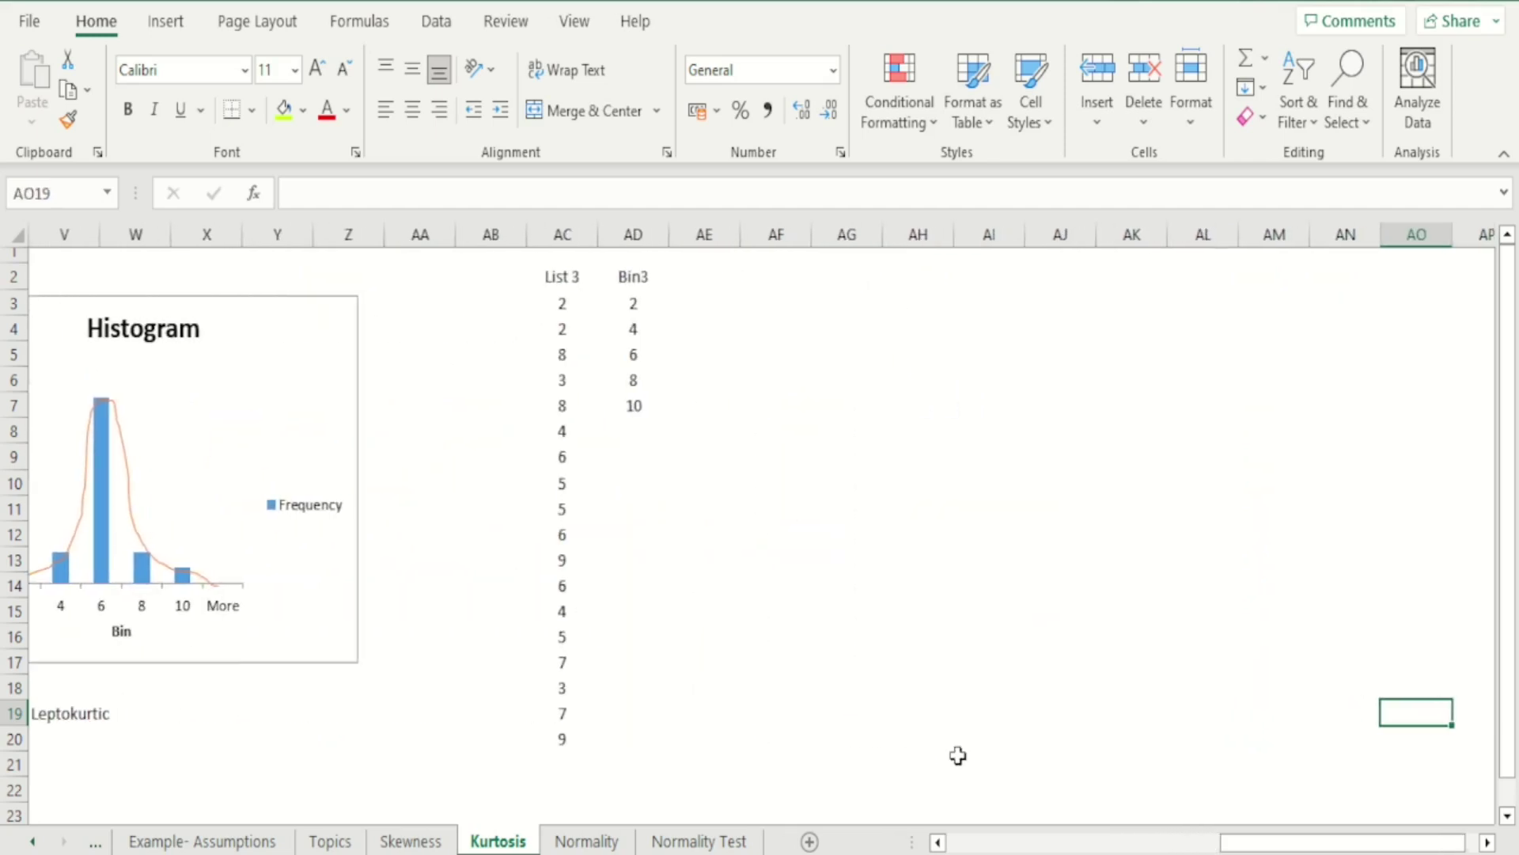
{"action": "left_click_drag", "start_coordinate": [566, 310], "coordinate": [561, 729]}
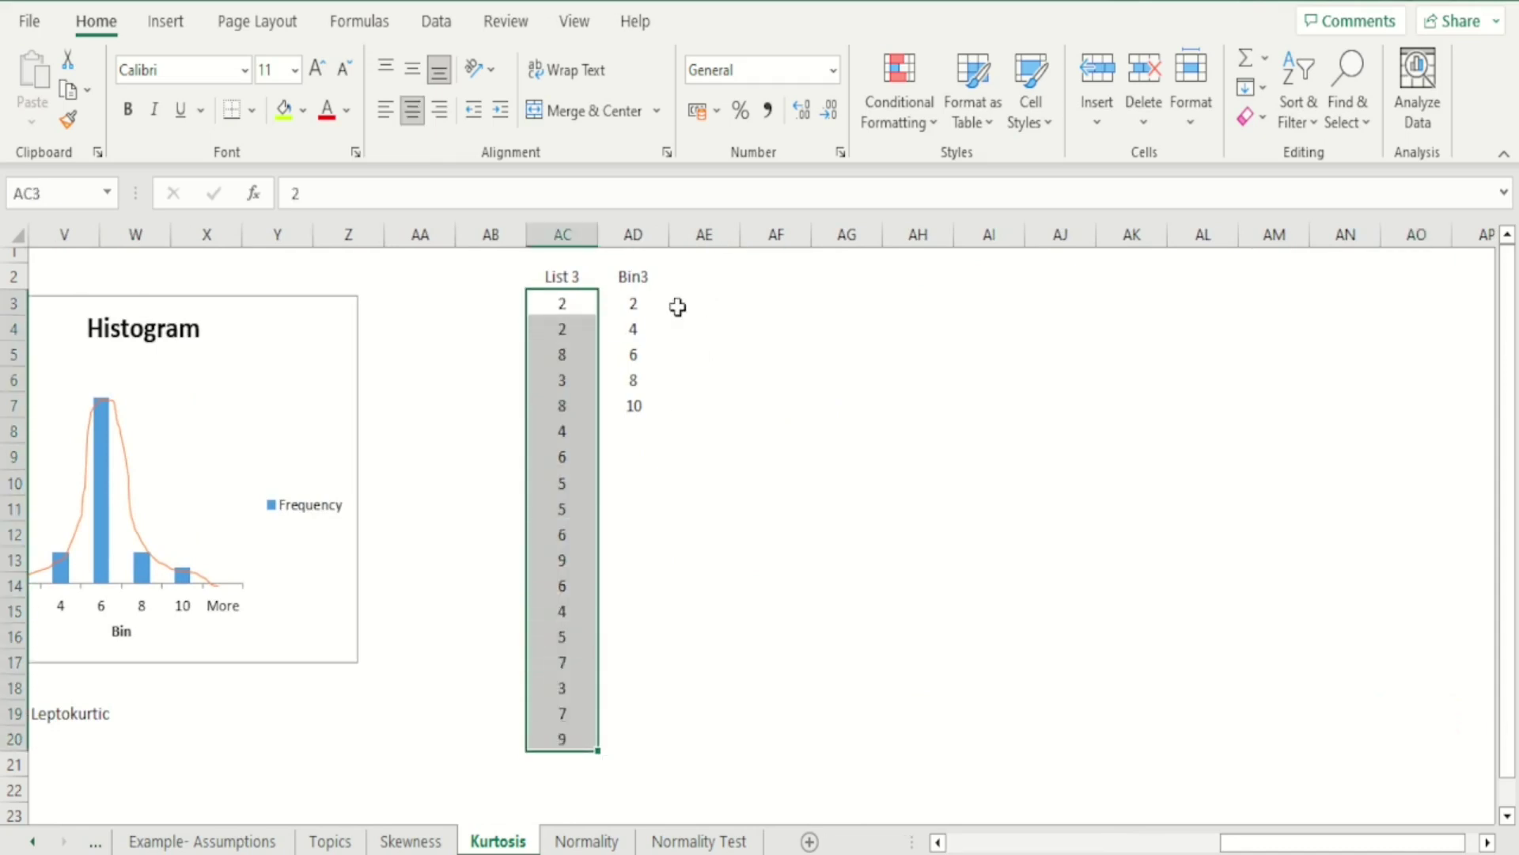
{"action": "left_click", "coordinate": [960, 353]}
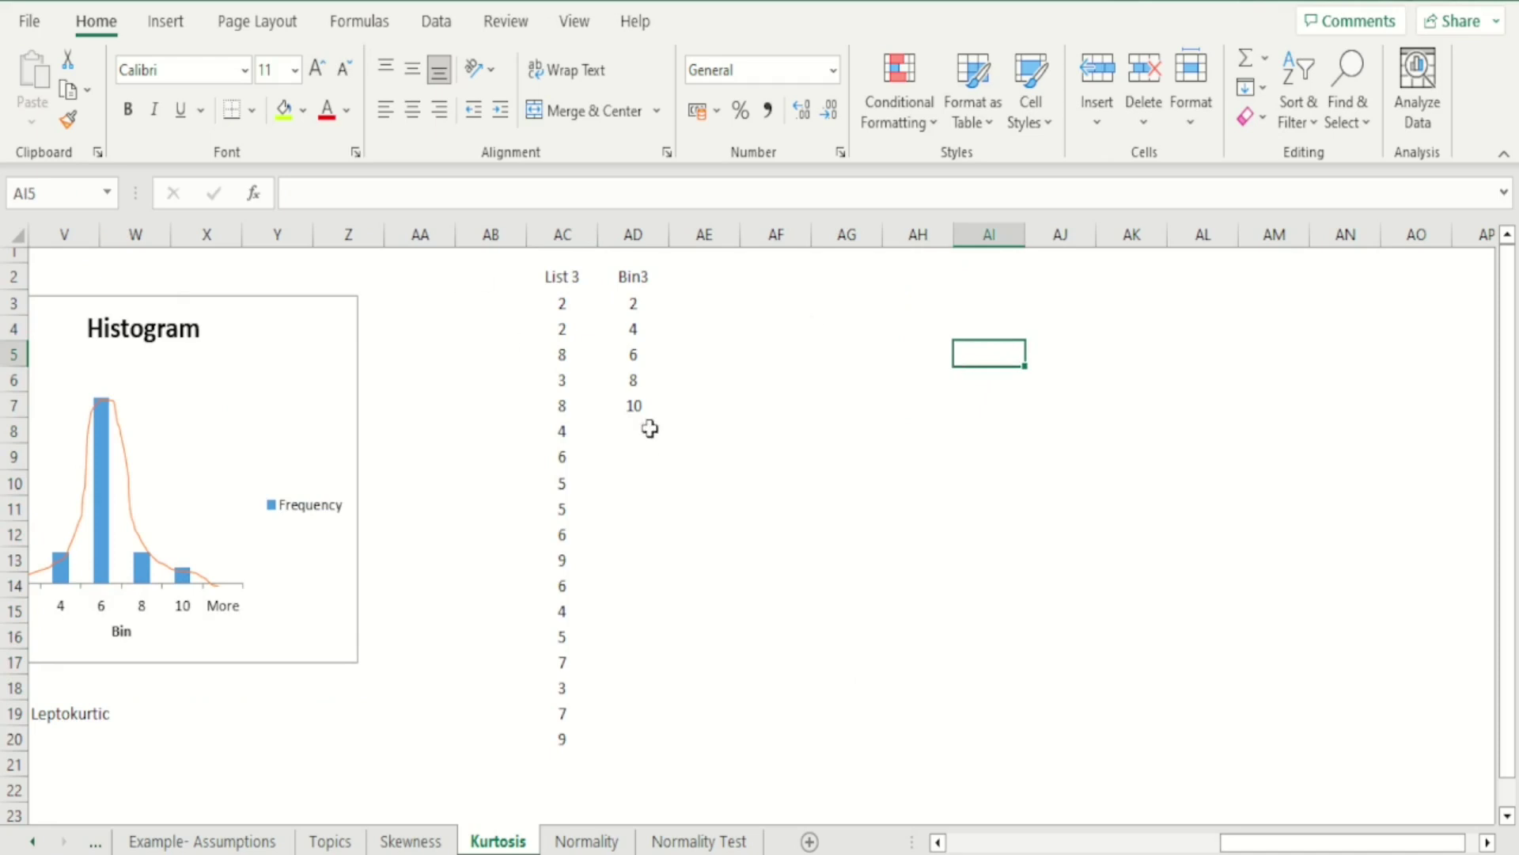
Start the Histogram analysis tool and set its input range to the List 3 values in AC3:AC20.
{"action": "left_click", "coordinate": [437, 21]}
{"action": "left_click", "coordinate": [1235, 60]}
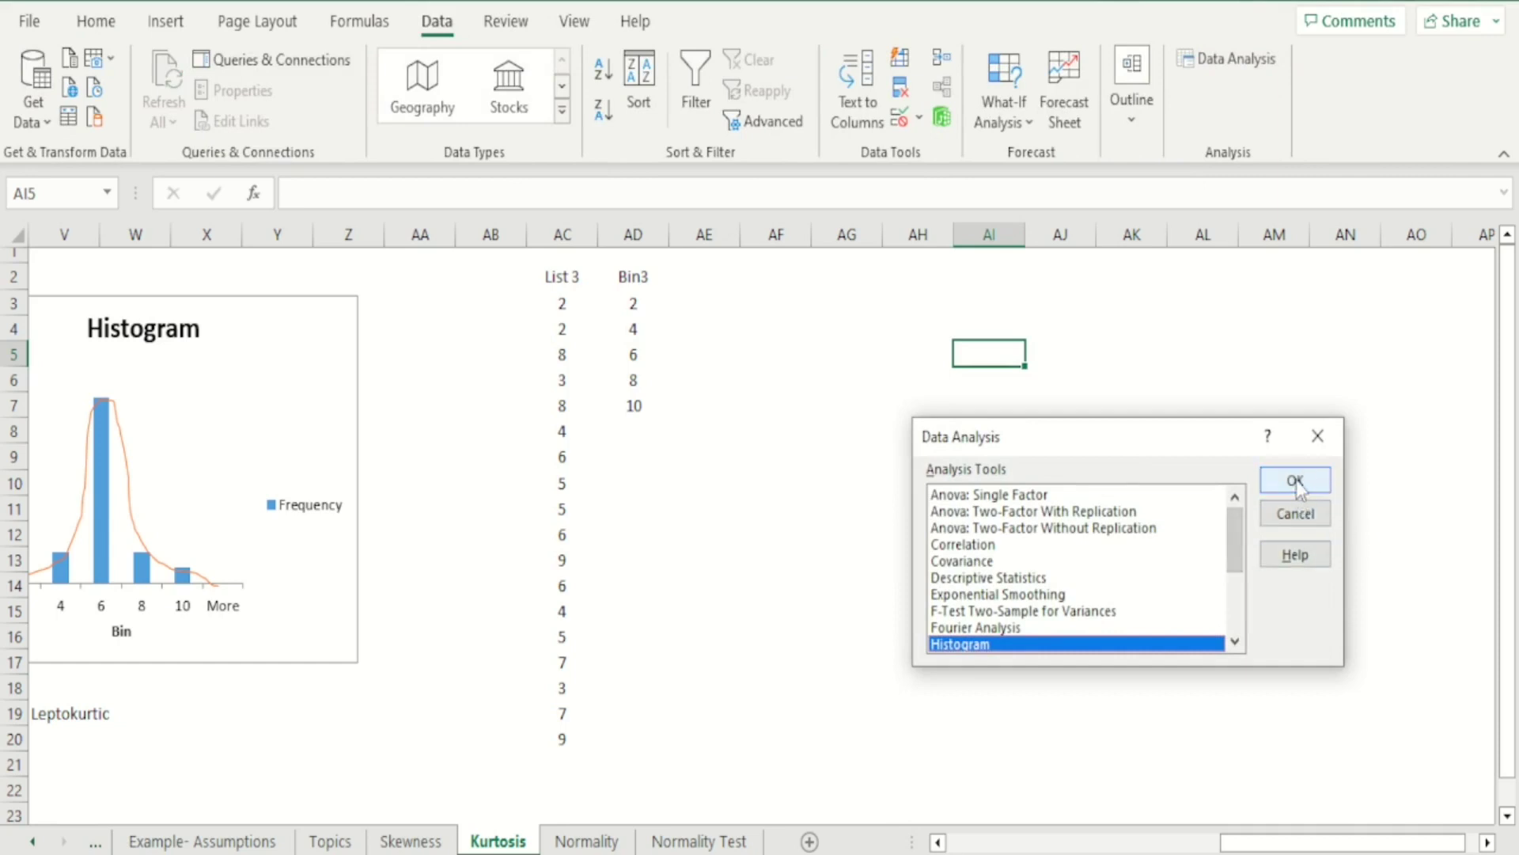
{"action": "left_click", "coordinate": [1295, 481]}
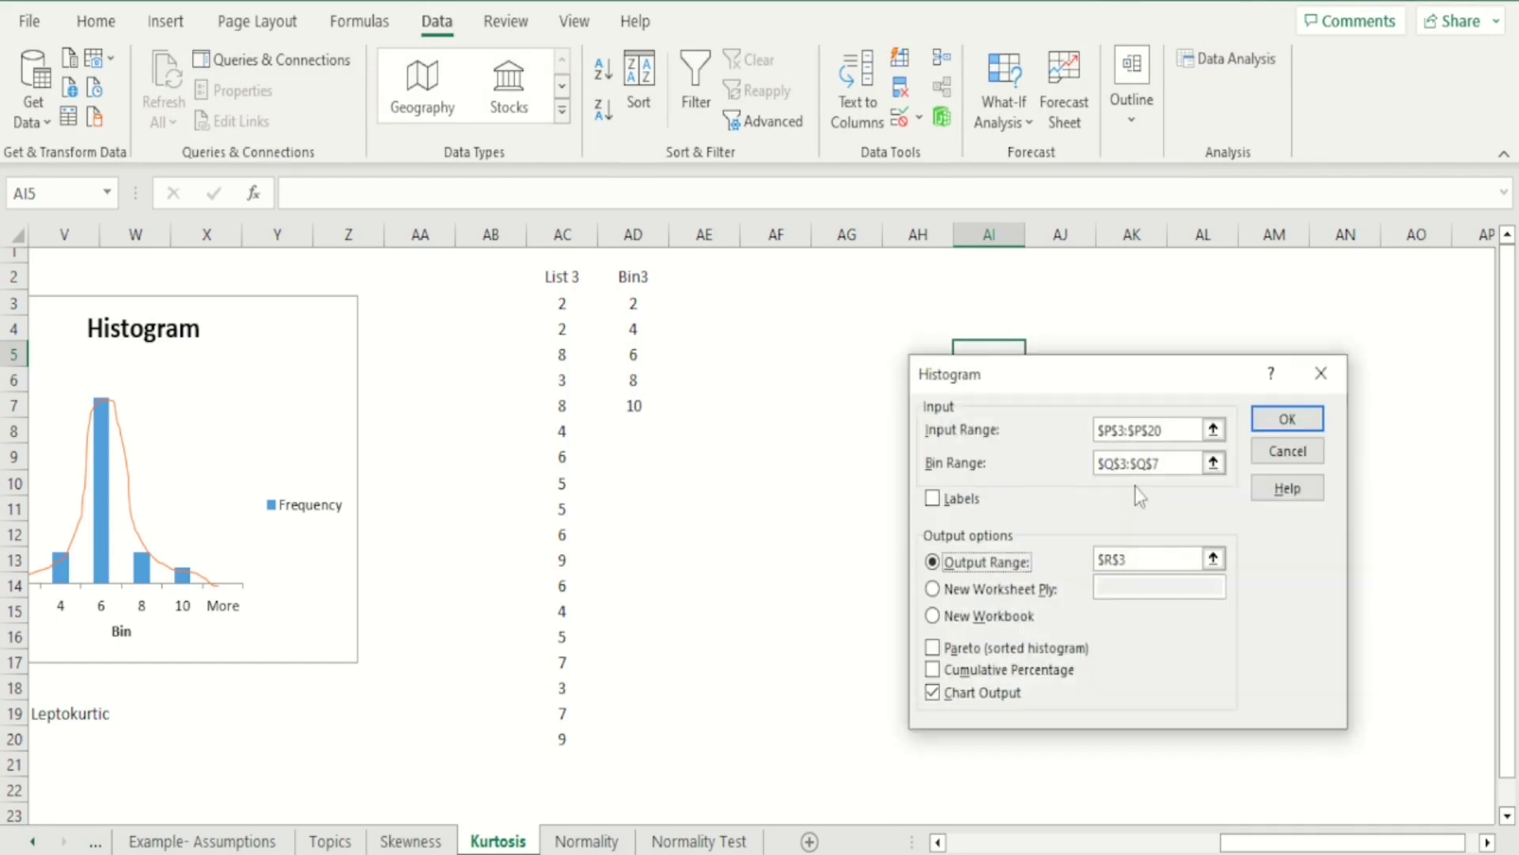
{"action": "left_click_drag", "start_coordinate": [1172, 429], "coordinate": [969, 408]}
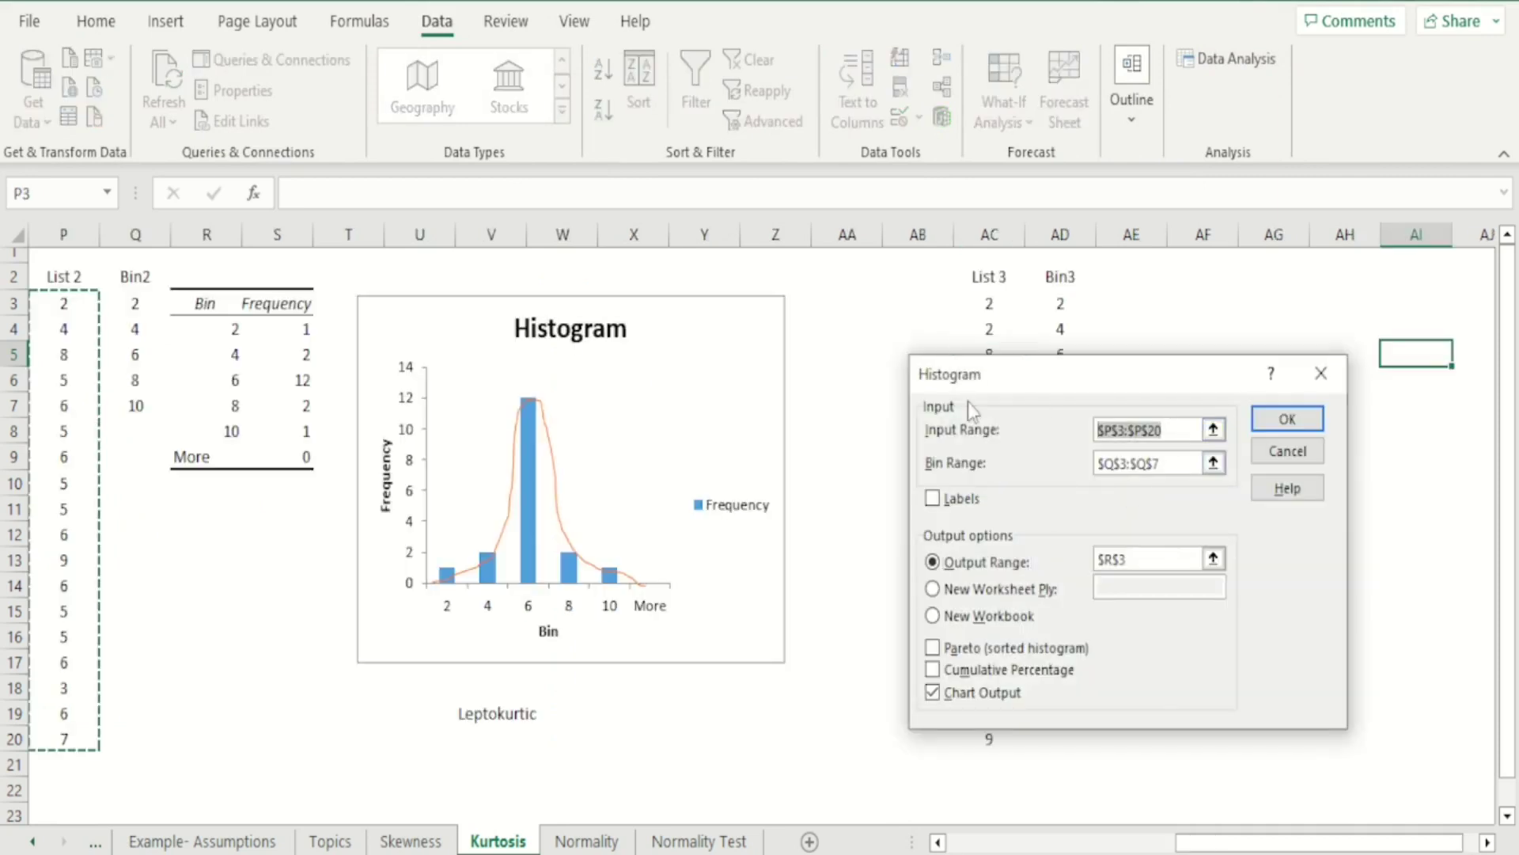
{"action": "key", "text": "BackSpace"}
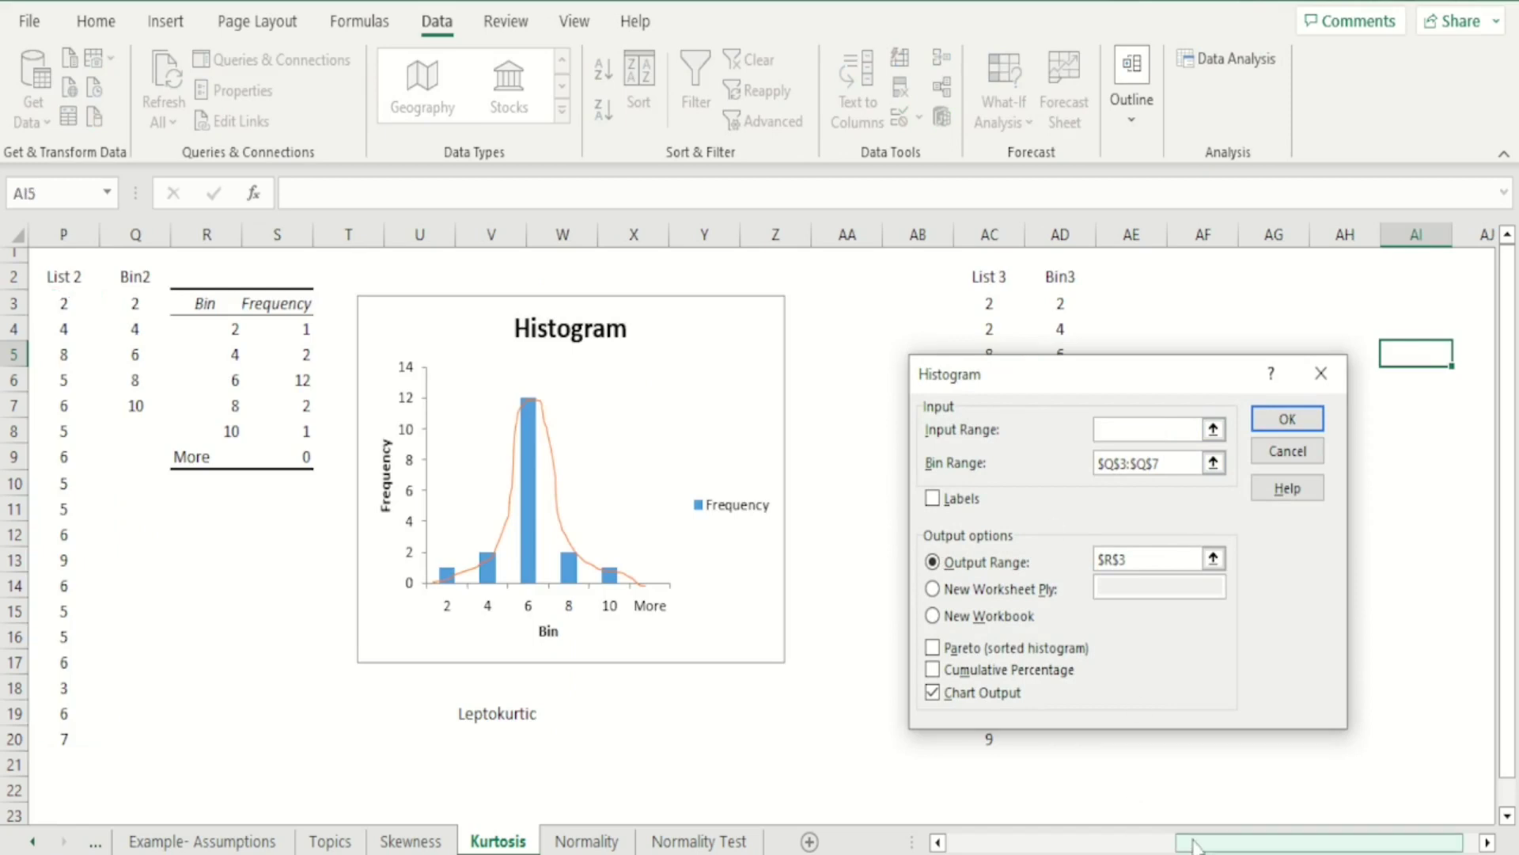
{"action": "left_click_drag", "start_coordinate": [1307, 845], "coordinate": [1323, 846]}
{"action": "left_click_drag", "start_coordinate": [1081, 386], "coordinate": [1232, 338]}
{"action": "left_click_drag", "start_coordinate": [927, 303], "coordinate": [928, 735]}
Replace the histogram's bin range with the Bin3 values in AD3:AD7.
{"action": "left_click", "coordinate": [1331, 414]}
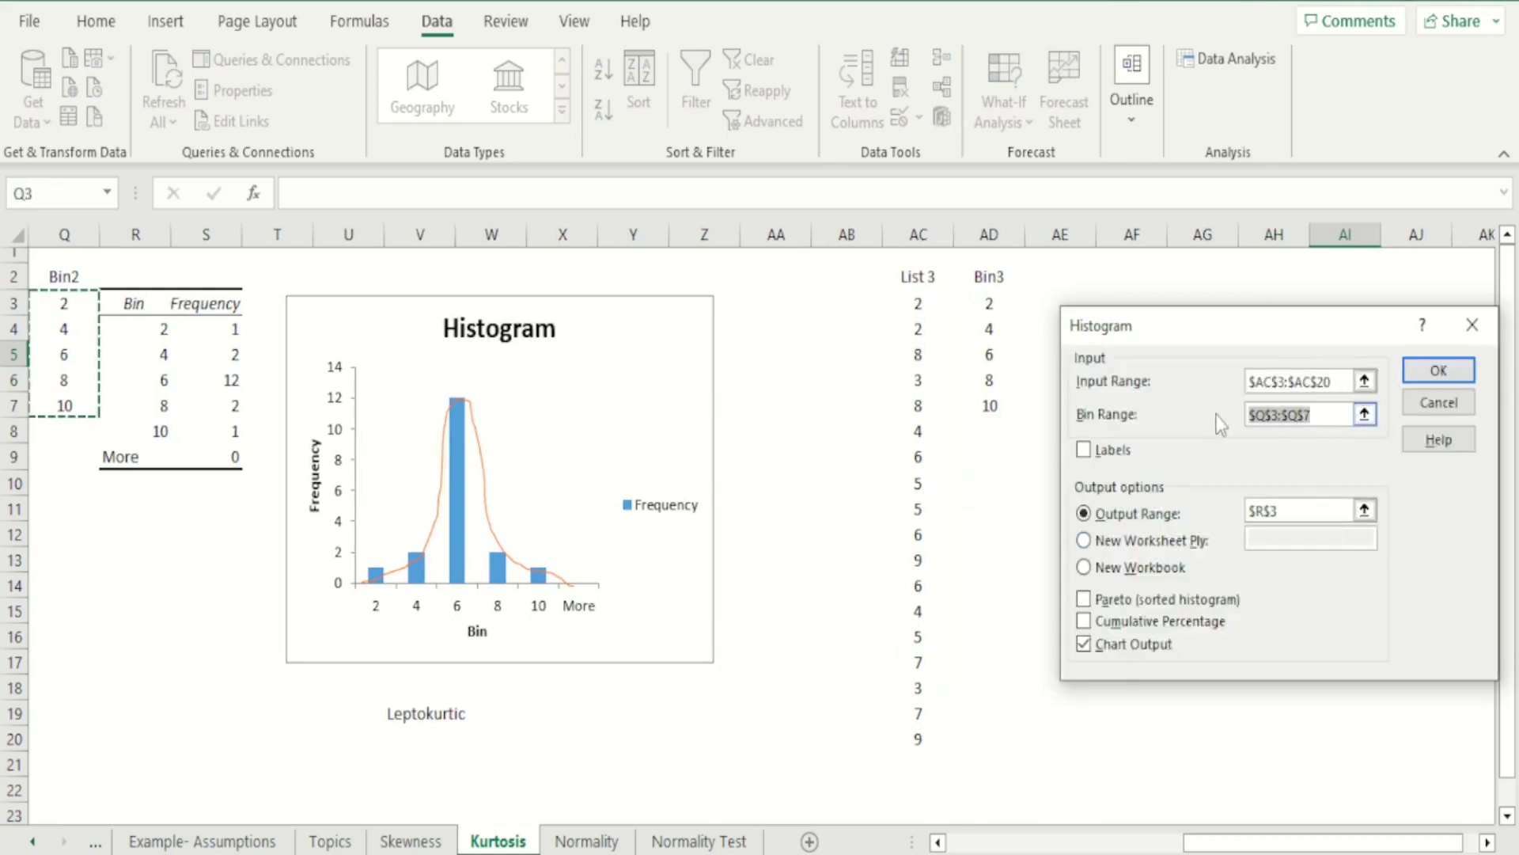
{"action": "key", "text": "Delete"}
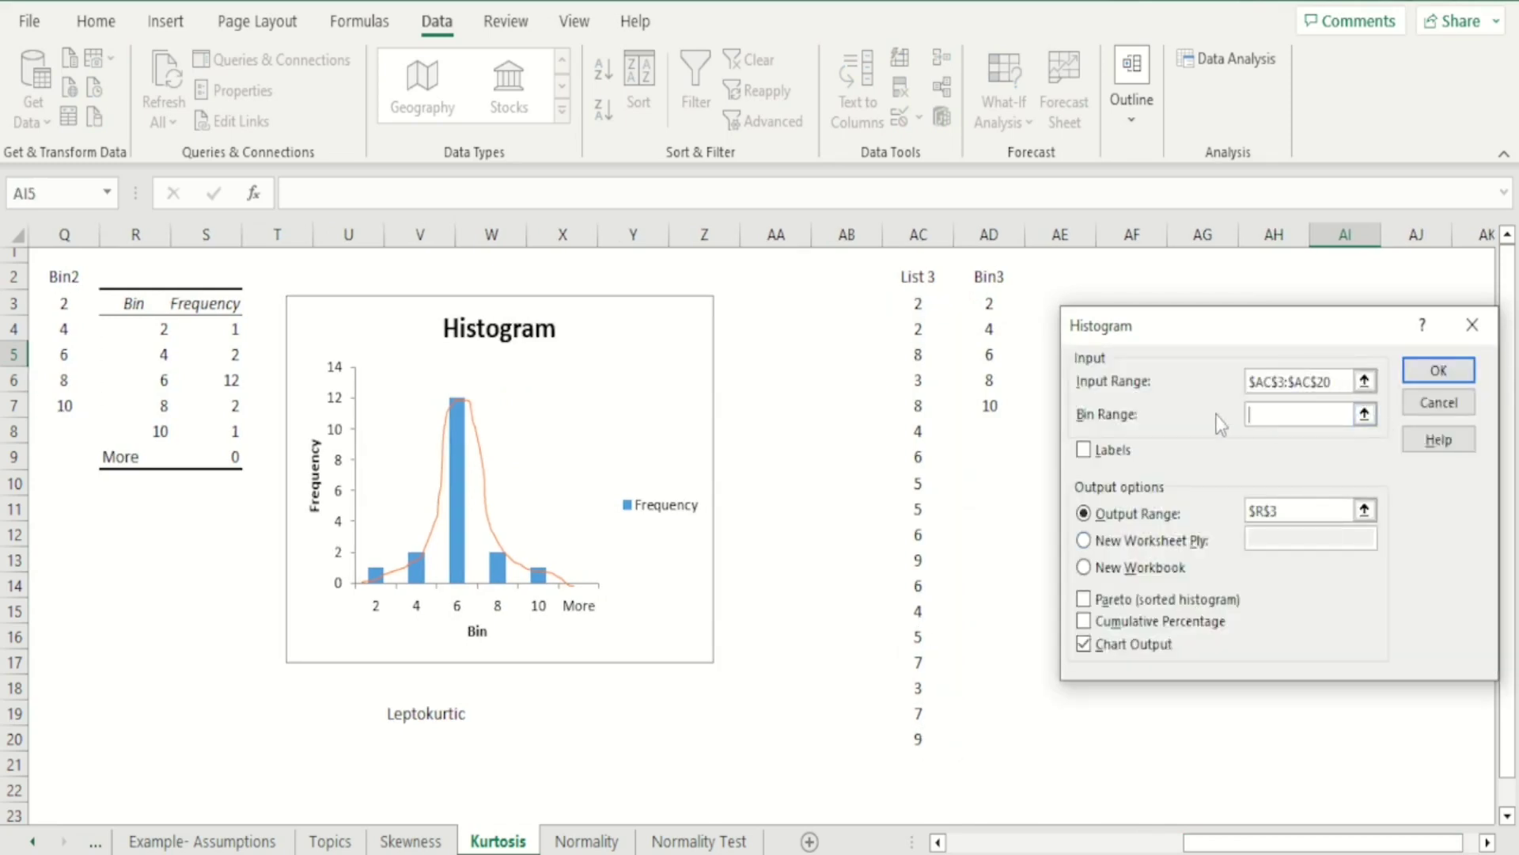
{"action": "left_click", "coordinate": [990, 303]}
{"action": "key", "text": "shift+Down"}
{"action": "key", "text": "shift+Down"}
{"action": "key", "text": "shift+Down"}
{"action": "key", "text": "shift+Down"}
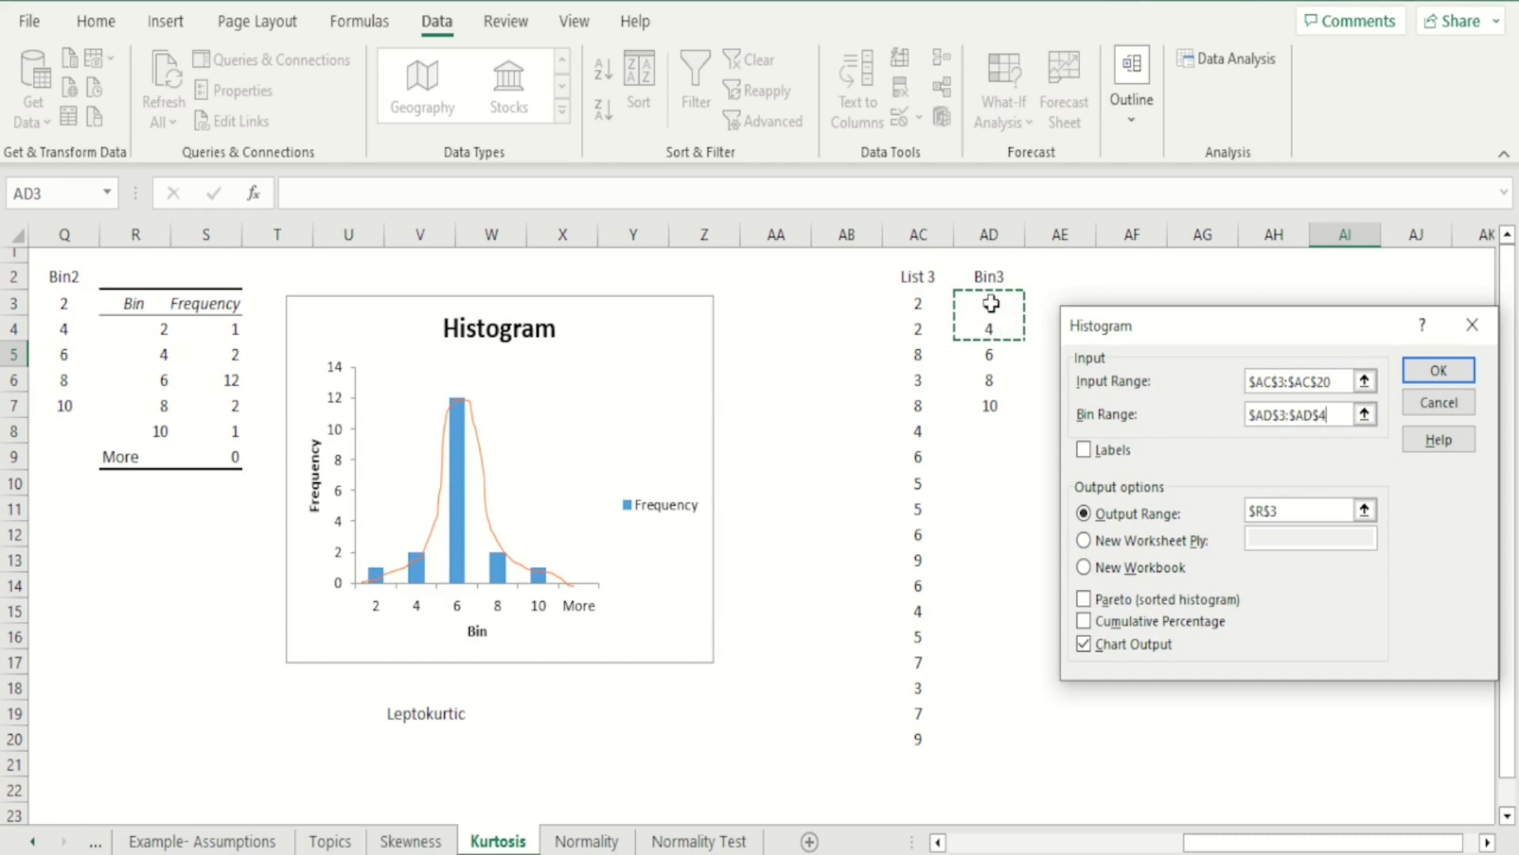
Set the histogram's output range to AE3 and generate the frequency table with chart output.
{"action": "left_click", "coordinate": [1287, 511]}
{"action": "key", "text": "BackSpace"}
{"action": "key", "text": "BackSpace"}
{"action": "key", "text": "BackSpace"}
{"action": "key", "text": "BackSpace"}
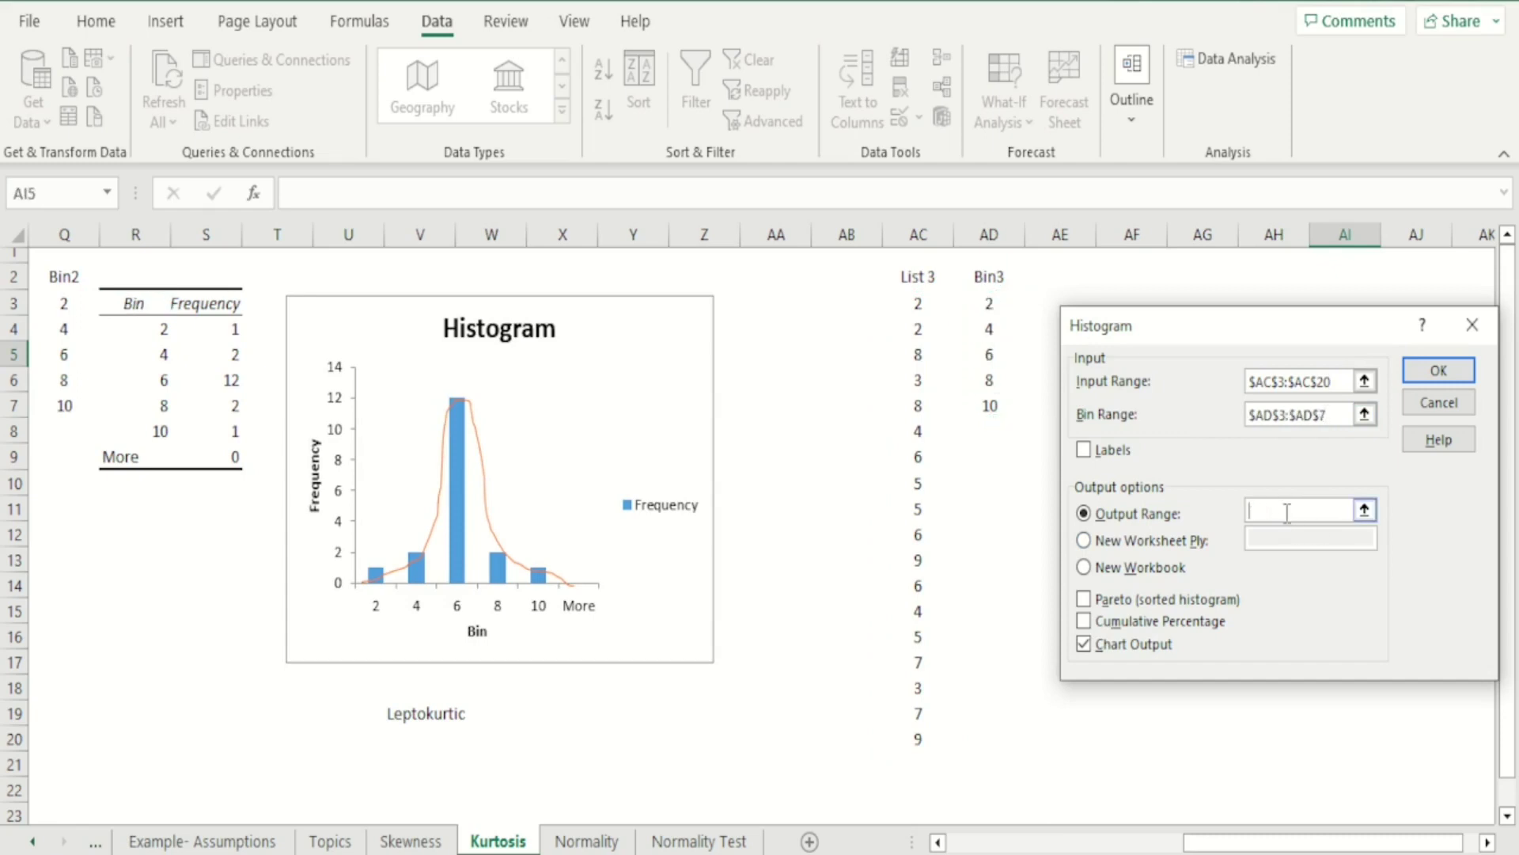
{"action": "left_click", "coordinate": [1077, 280]}
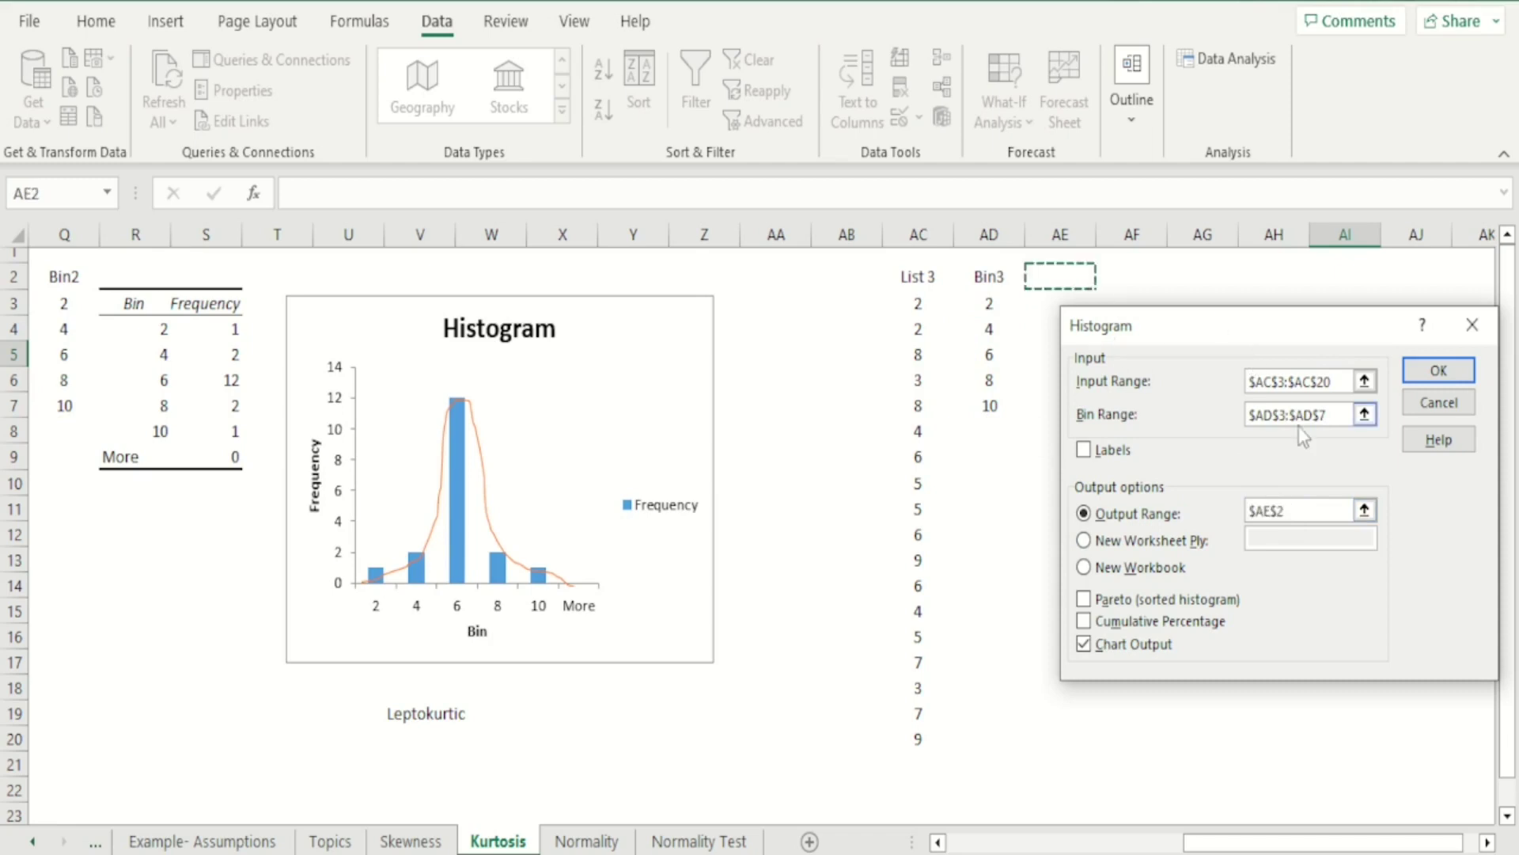
{"action": "key", "text": "BackSpace"}
{"action": "type", "text": "3"}
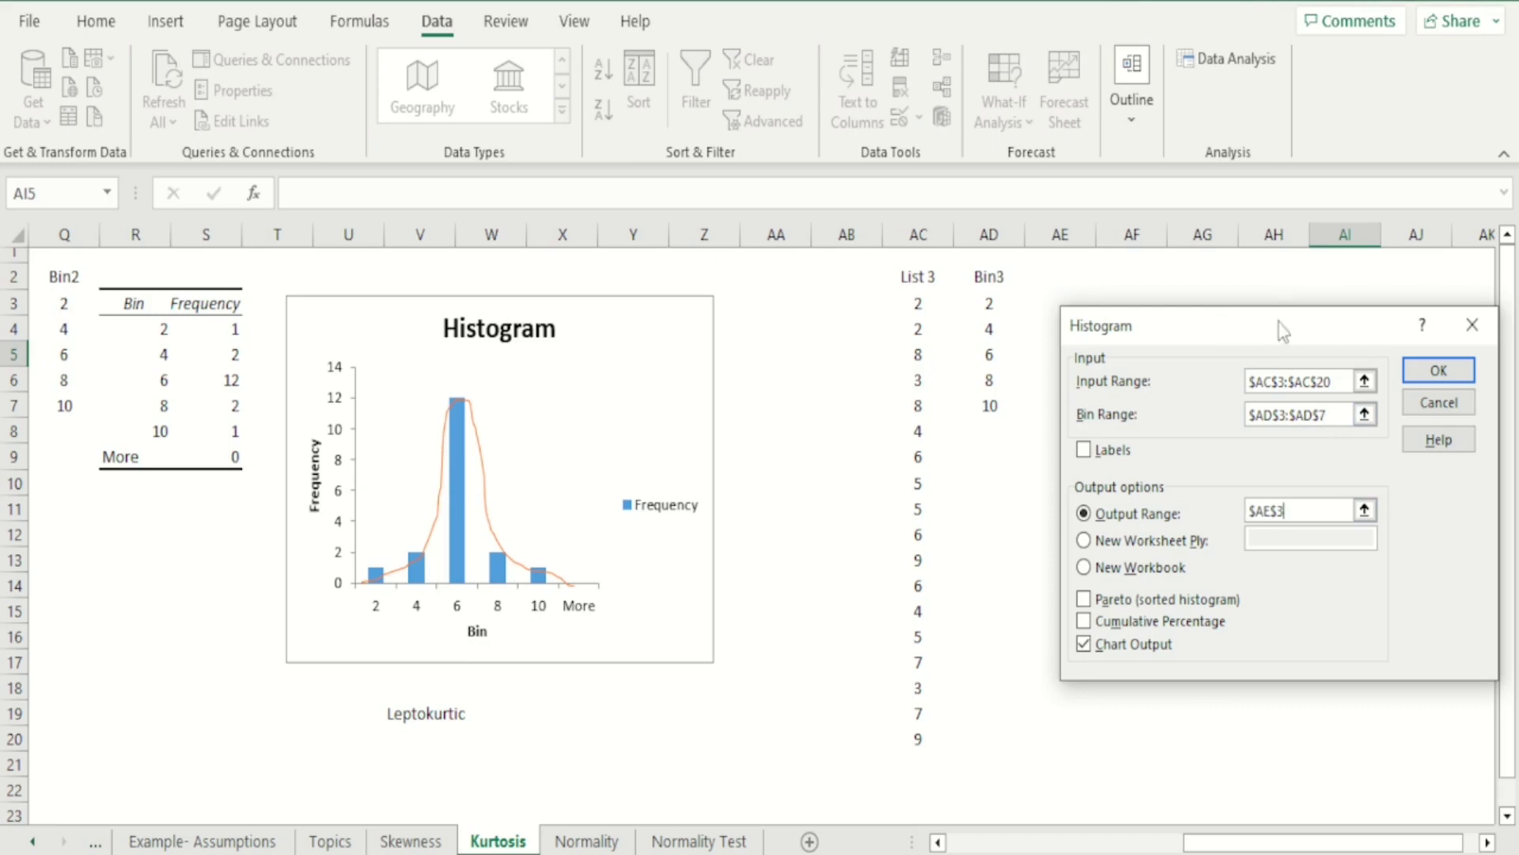
{"action": "left_click_drag", "start_coordinate": [1283, 331], "coordinate": [1232, 435]}
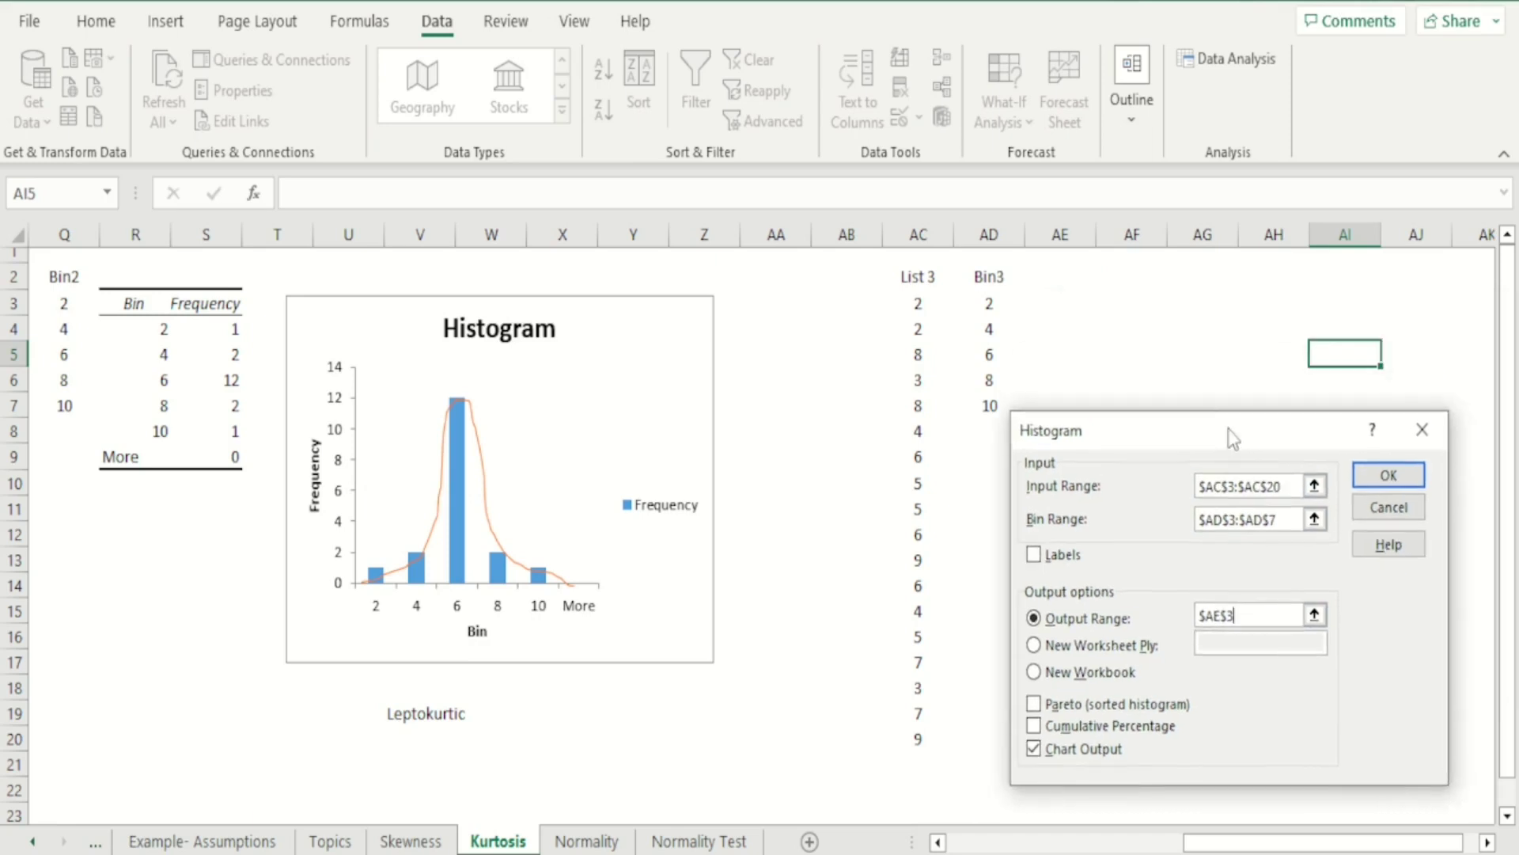
{"action": "left_click", "coordinate": [1388, 476]}
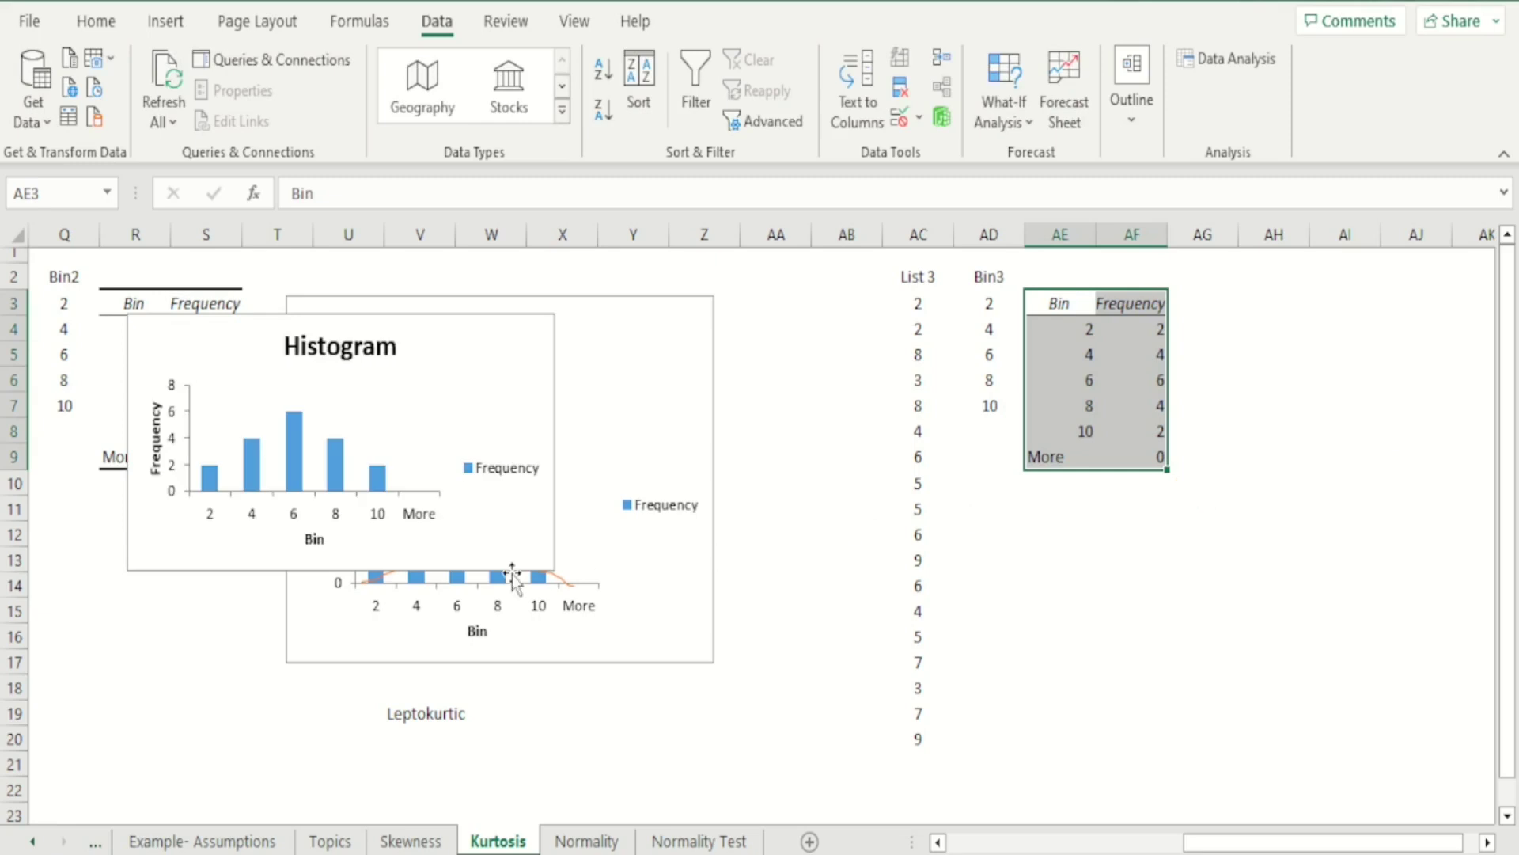
Move the List 3 histogram clear of its frequency table and enlarge it to span about AG to AN, rows 3 to 16.
{"action": "left_click_drag", "start_coordinate": [502, 568], "coordinate": [1456, 604]}
{"action": "left_click", "coordinate": [1488, 843]}
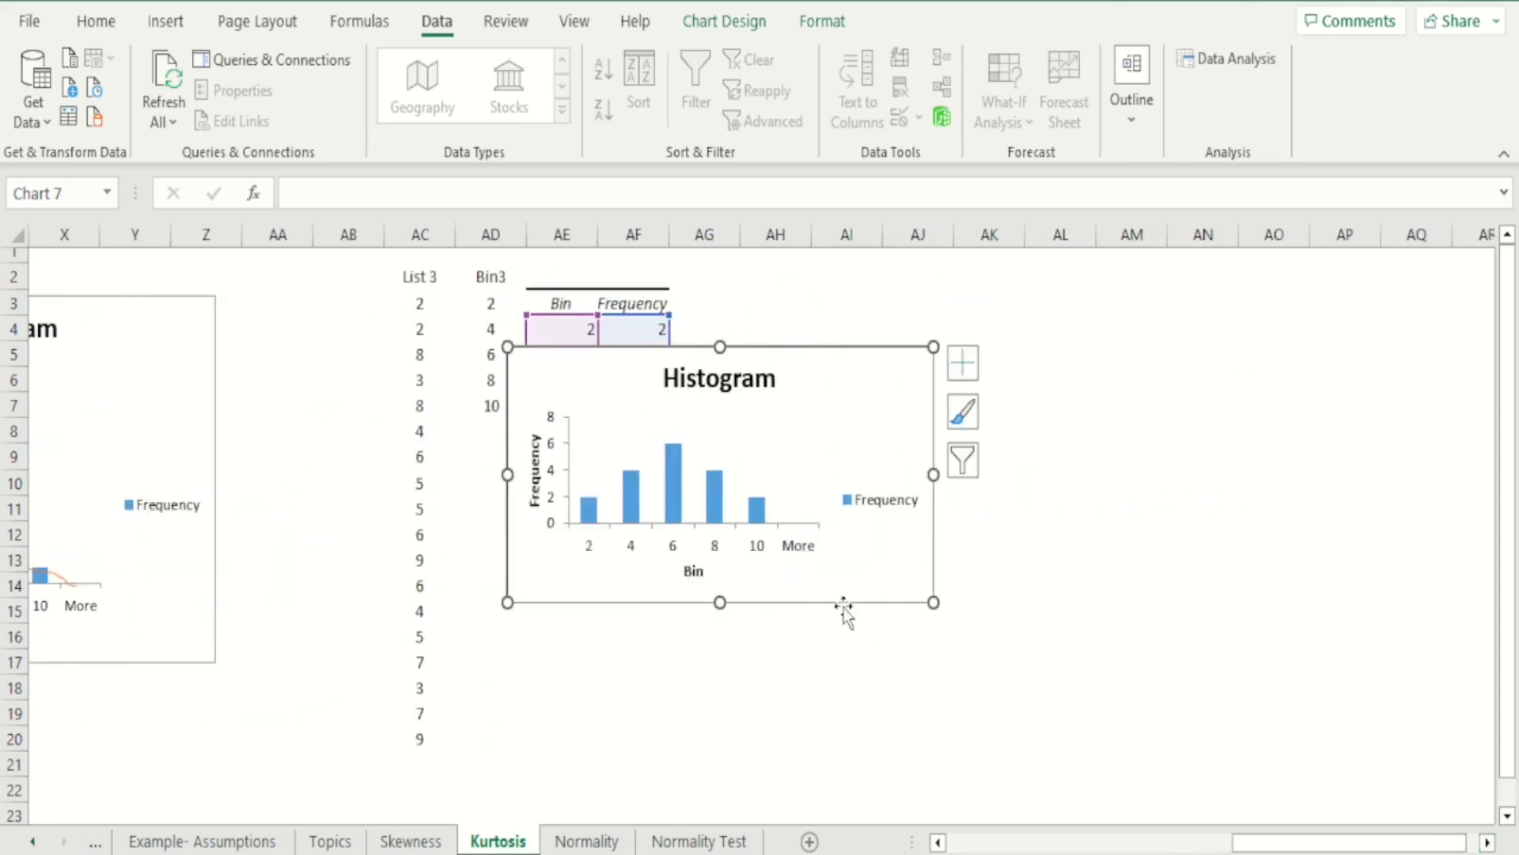
{"action": "left_click_drag", "start_coordinate": [841, 610], "coordinate": [1060, 570]}
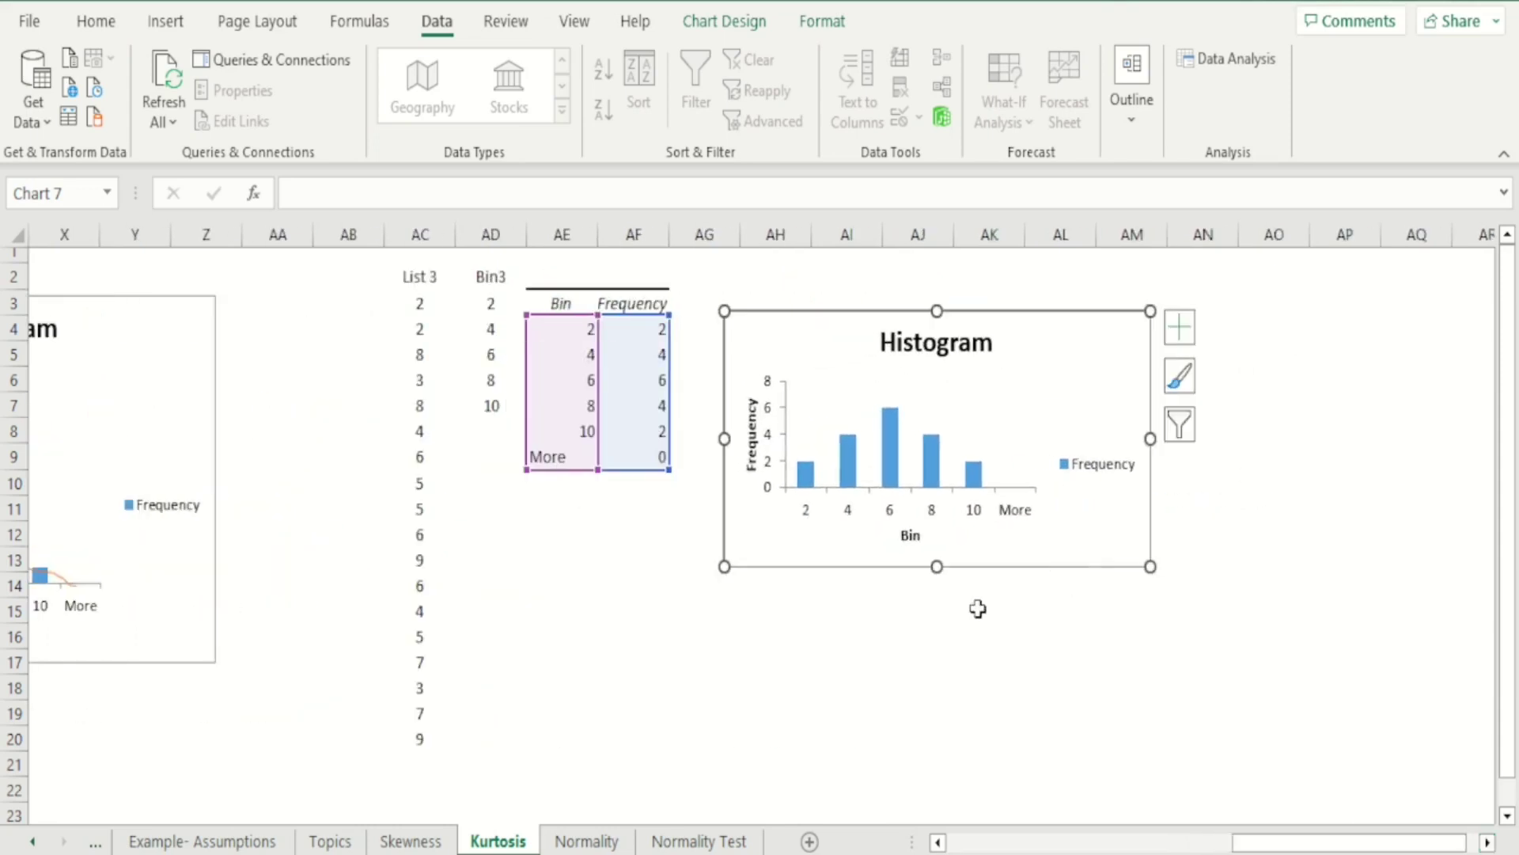
{"action": "left_click_drag", "start_coordinate": [936, 566], "coordinate": [936, 649]}
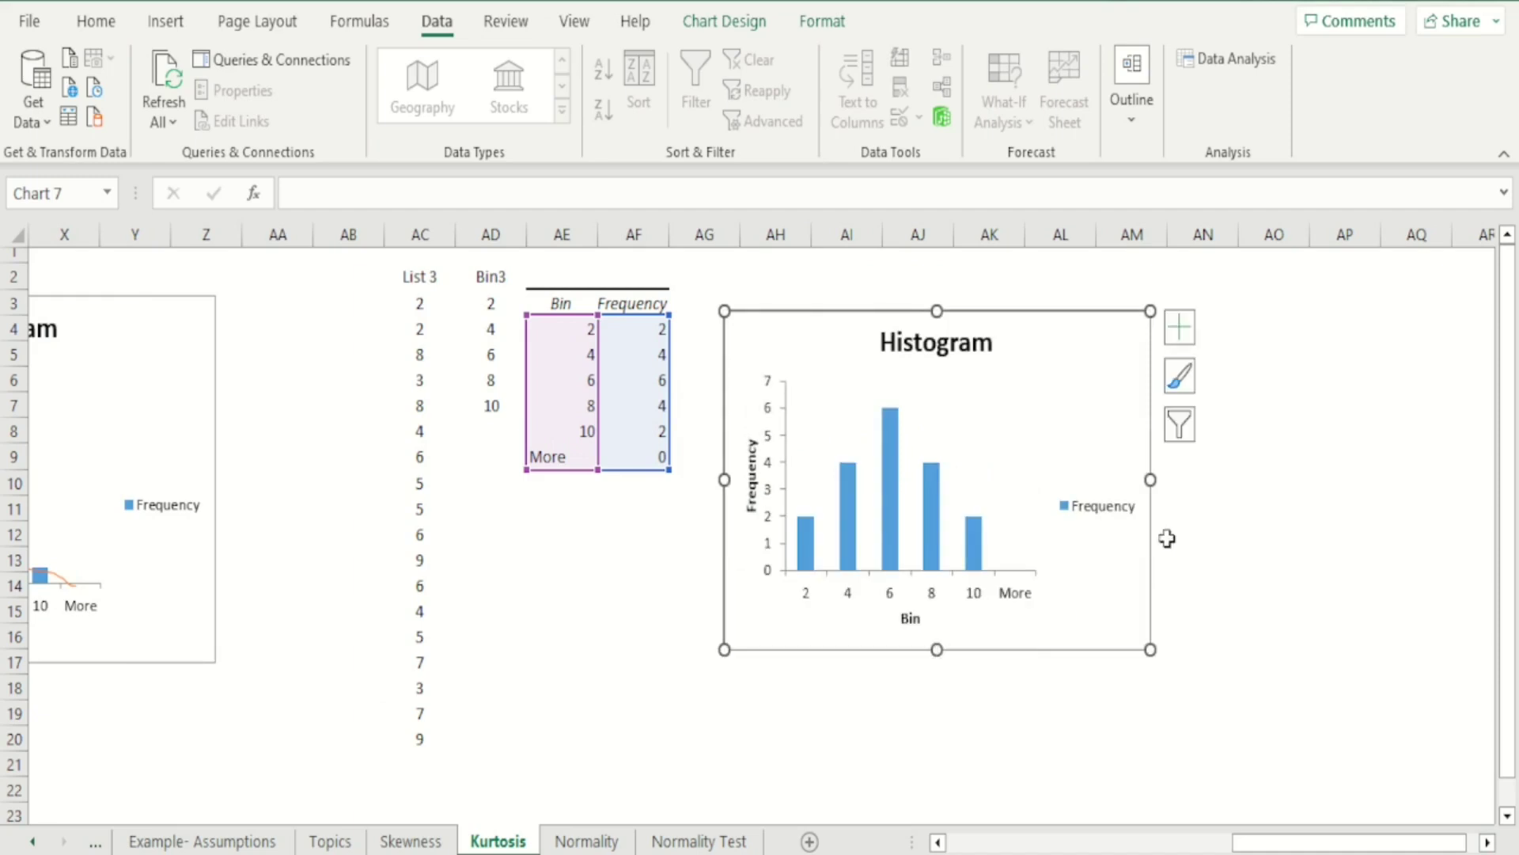
{"action": "left_click_drag", "start_coordinate": [1151, 479], "coordinate": [1241, 480]}
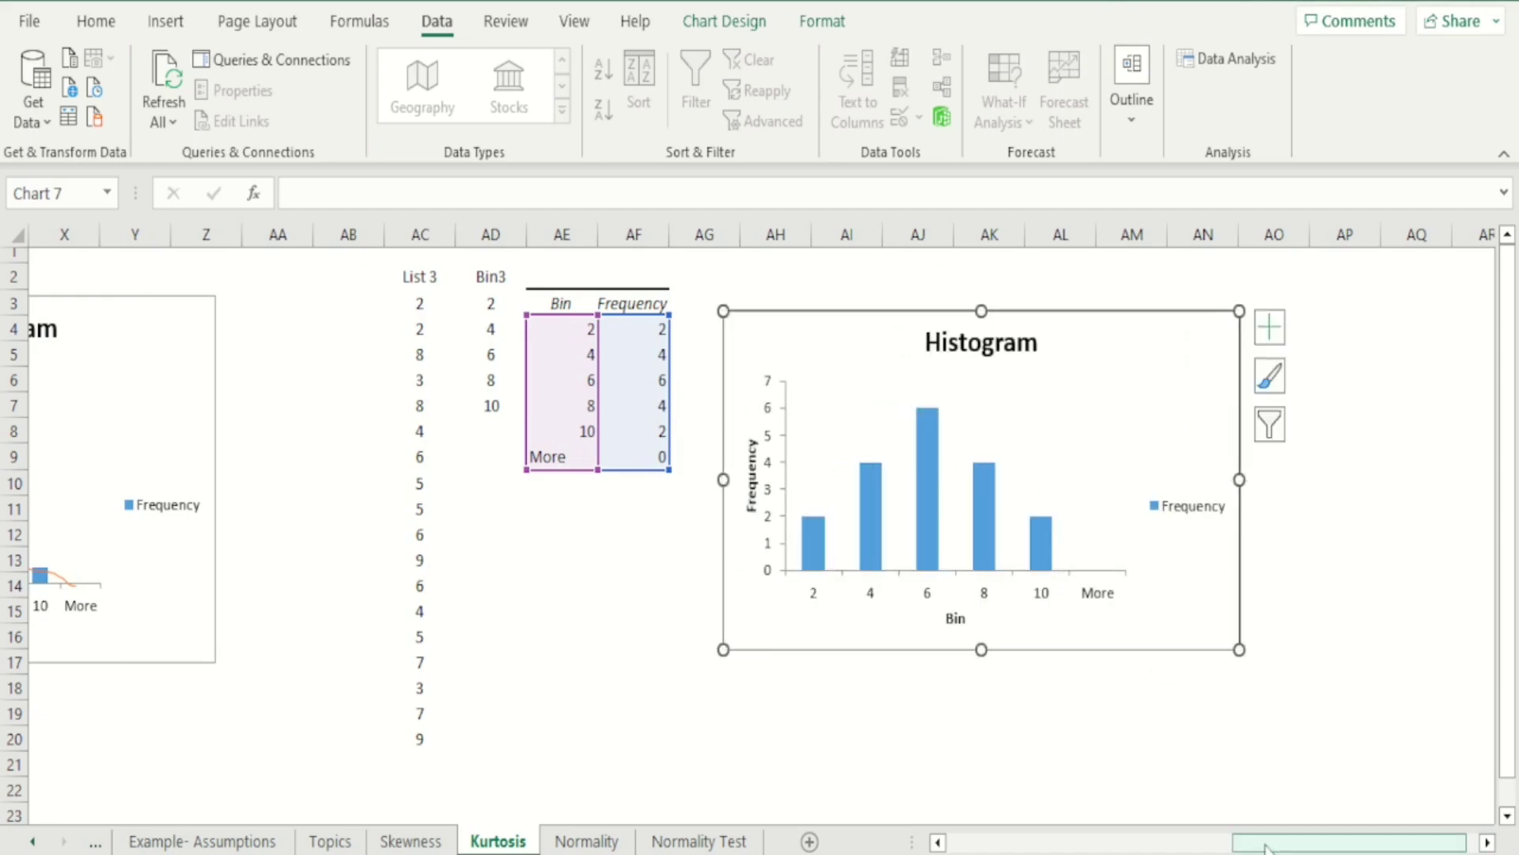
{"action": "mouse_move", "coordinate": [1266, 848]}
{"action": "left_mouse_down"}
{"action": "mouse_move", "coordinate": [979, 848]}
{"action": "mouse_move", "coordinate": [1246, 847]}
{"action": "left_mouse_up"}
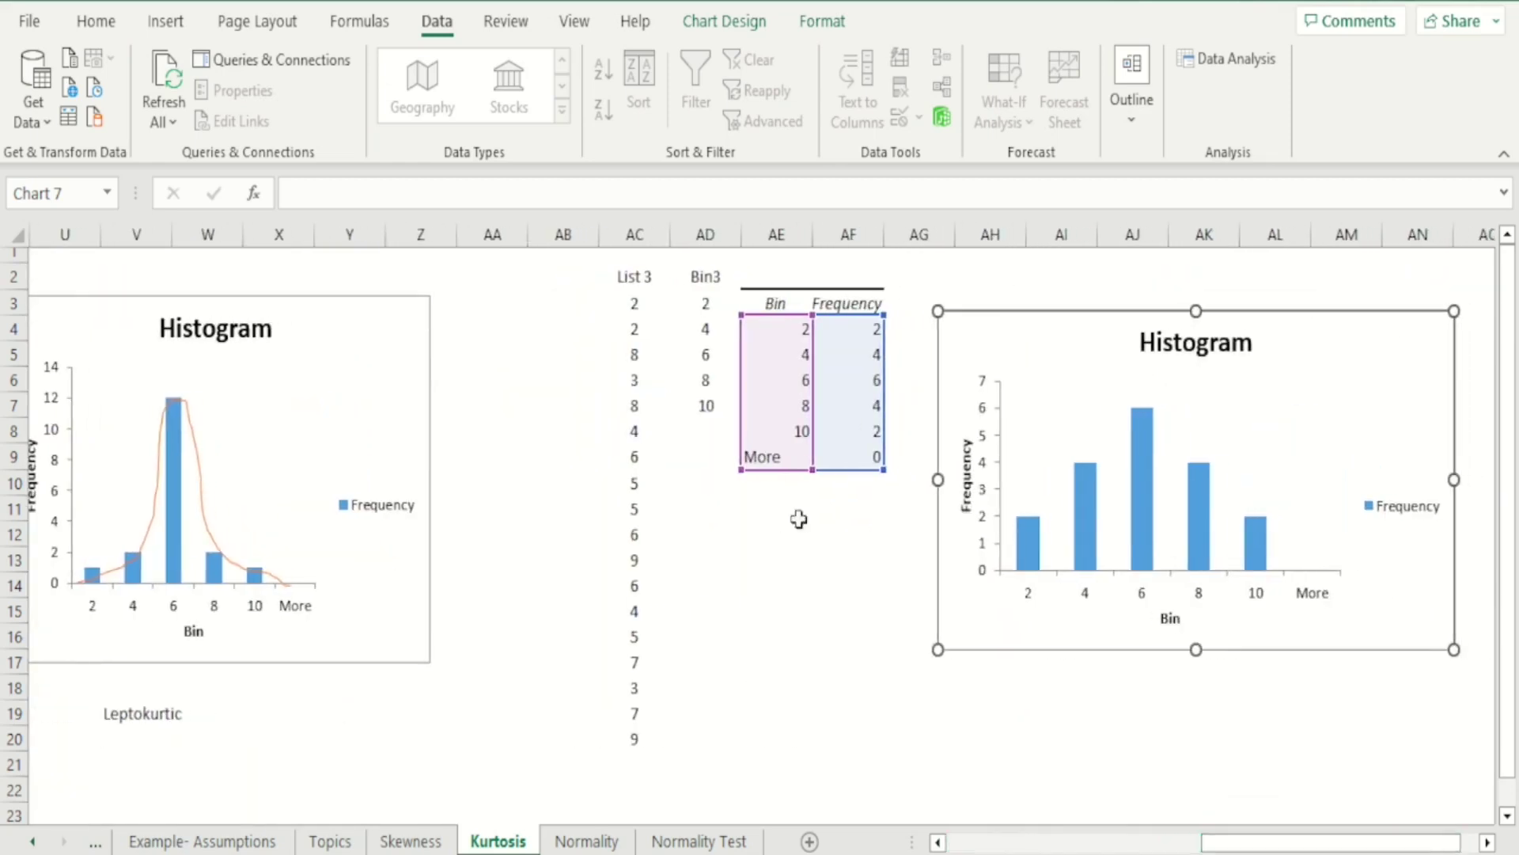
Draw a freeform flat curve about 2.54 cm high and 7.25 cm wide over the List 3 histogram bars and give it an orange line style.
{"action": "left_click", "coordinate": [177, 29]}
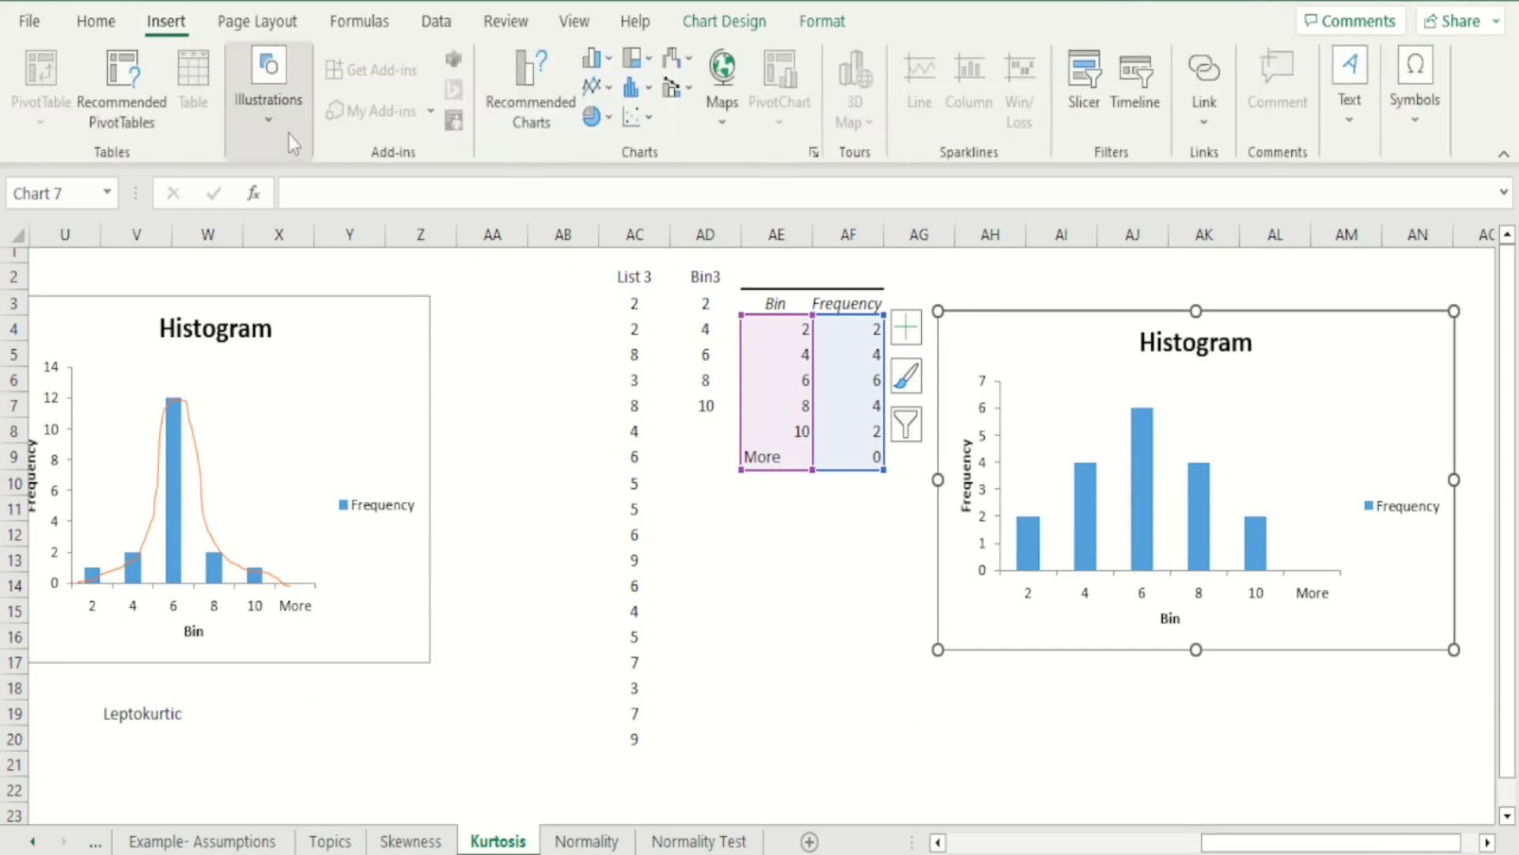
{"action": "left_click", "coordinate": [266, 115]}
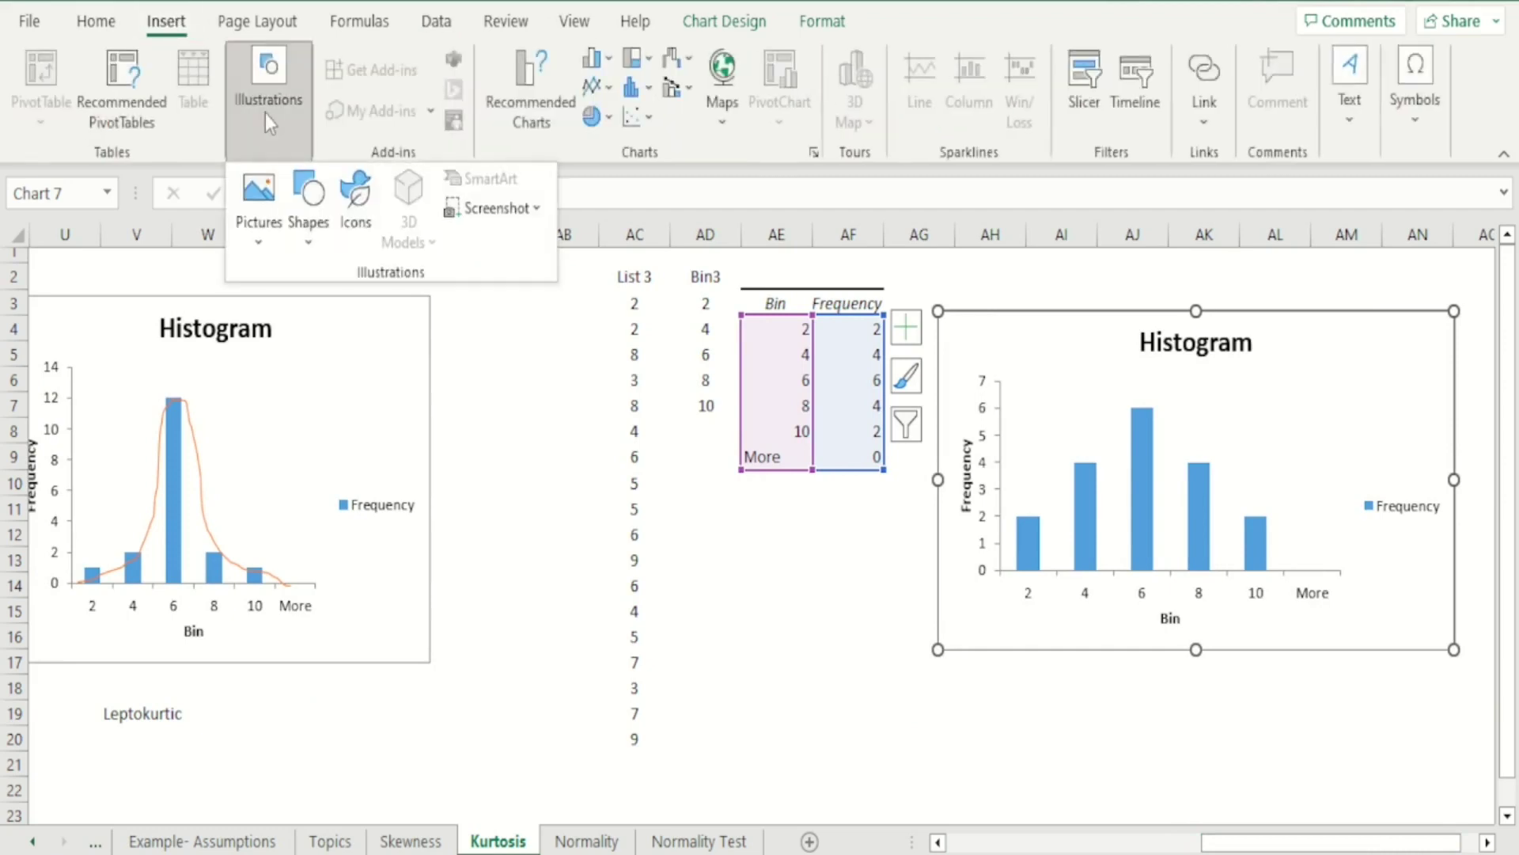
{"action": "left_click", "coordinate": [302, 217]}
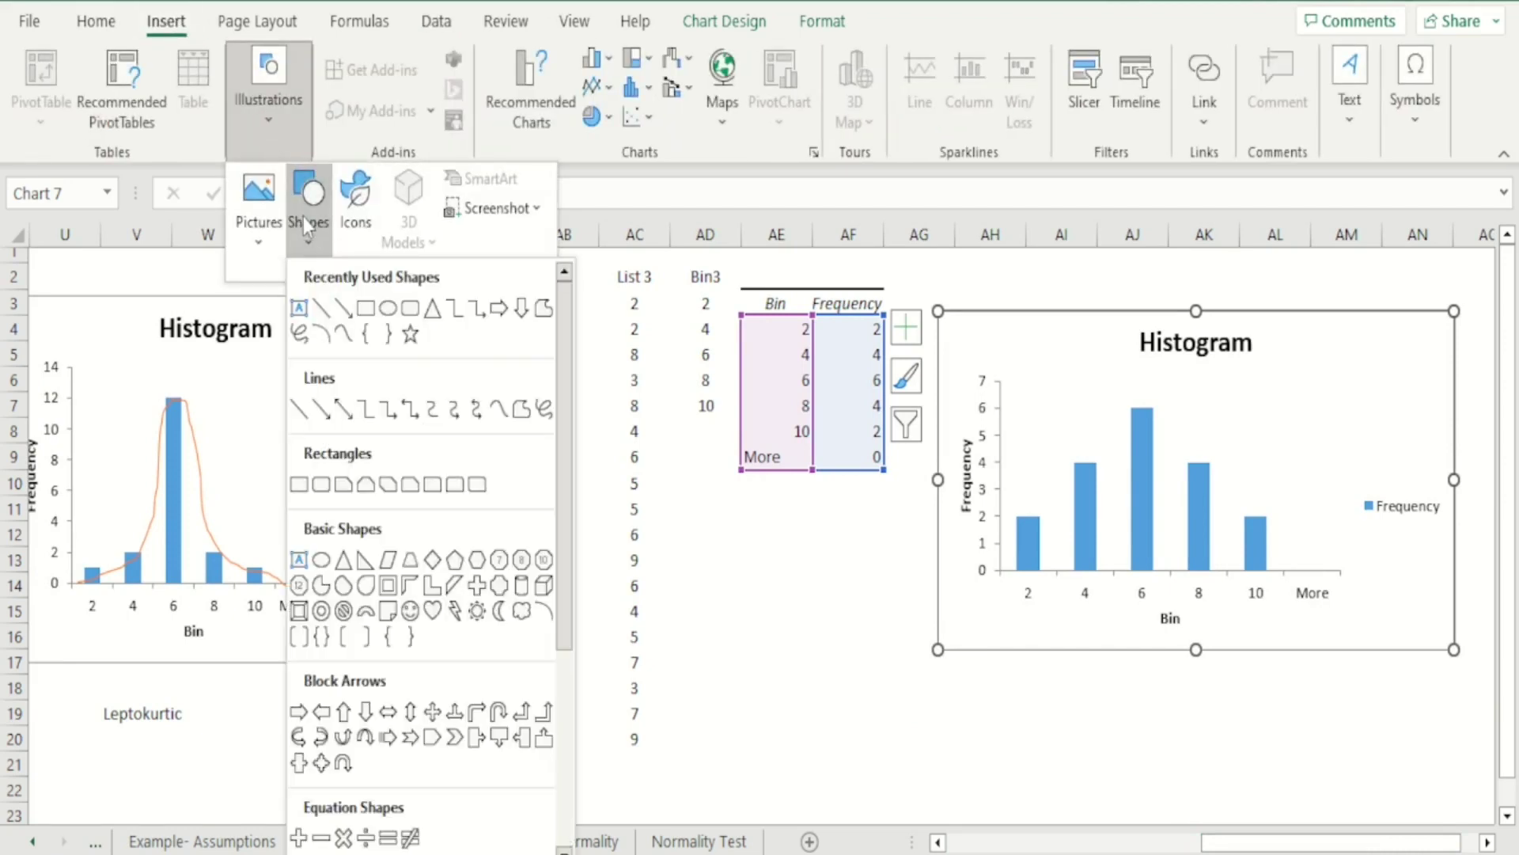
{"action": "left_click", "coordinate": [542, 308]}
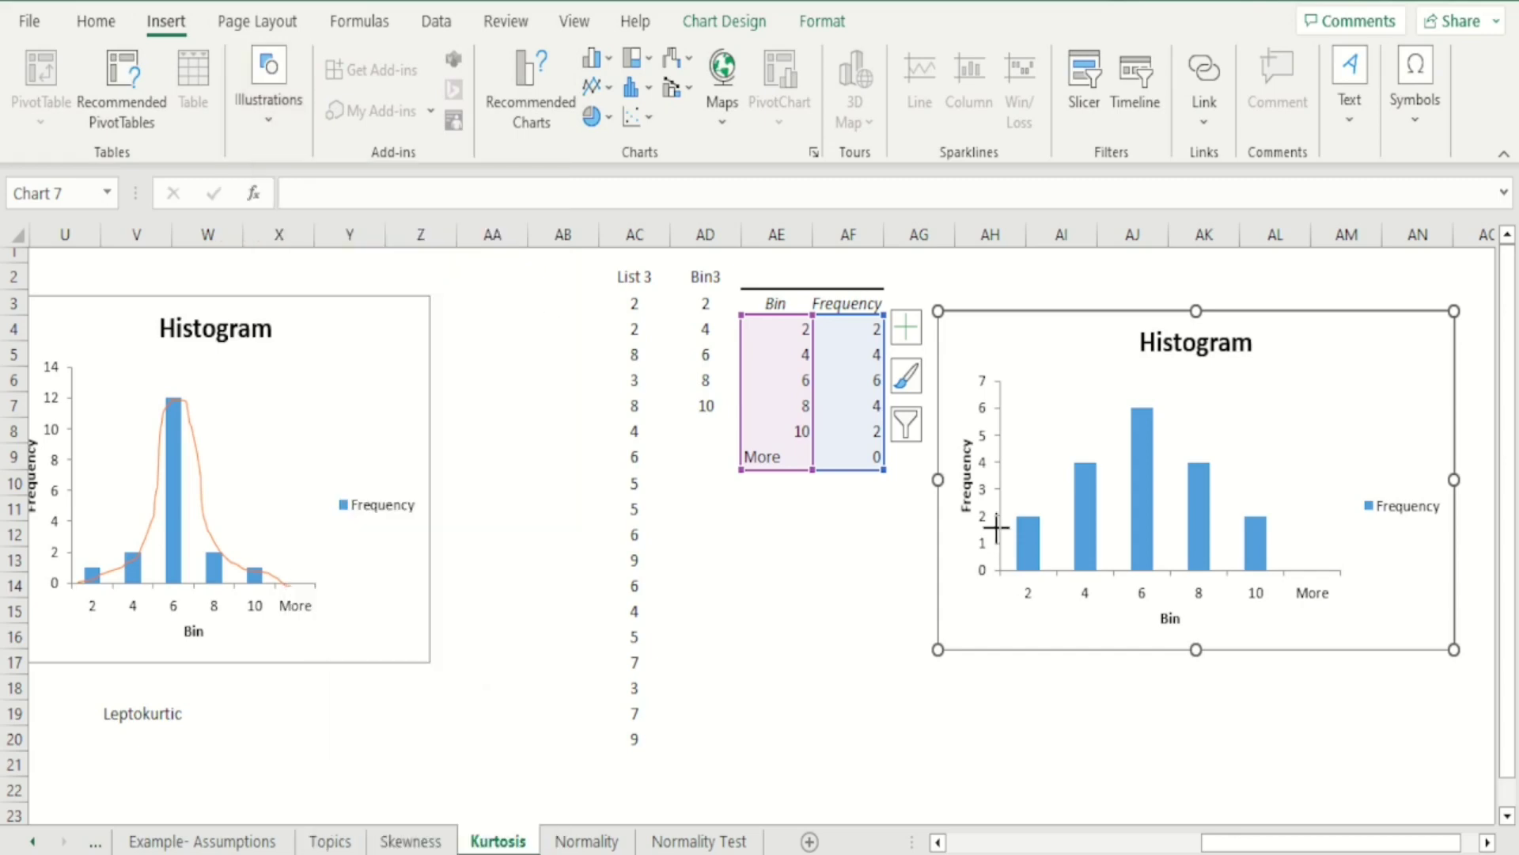
{"action": "mouse_move", "coordinate": [998, 527]}
{"action": "left_mouse_down"}
{"action": "mouse_move", "coordinate": [1163, 417]}
{"action": "mouse_move", "coordinate": [1301, 535]}
{"action": "left_mouse_up"}
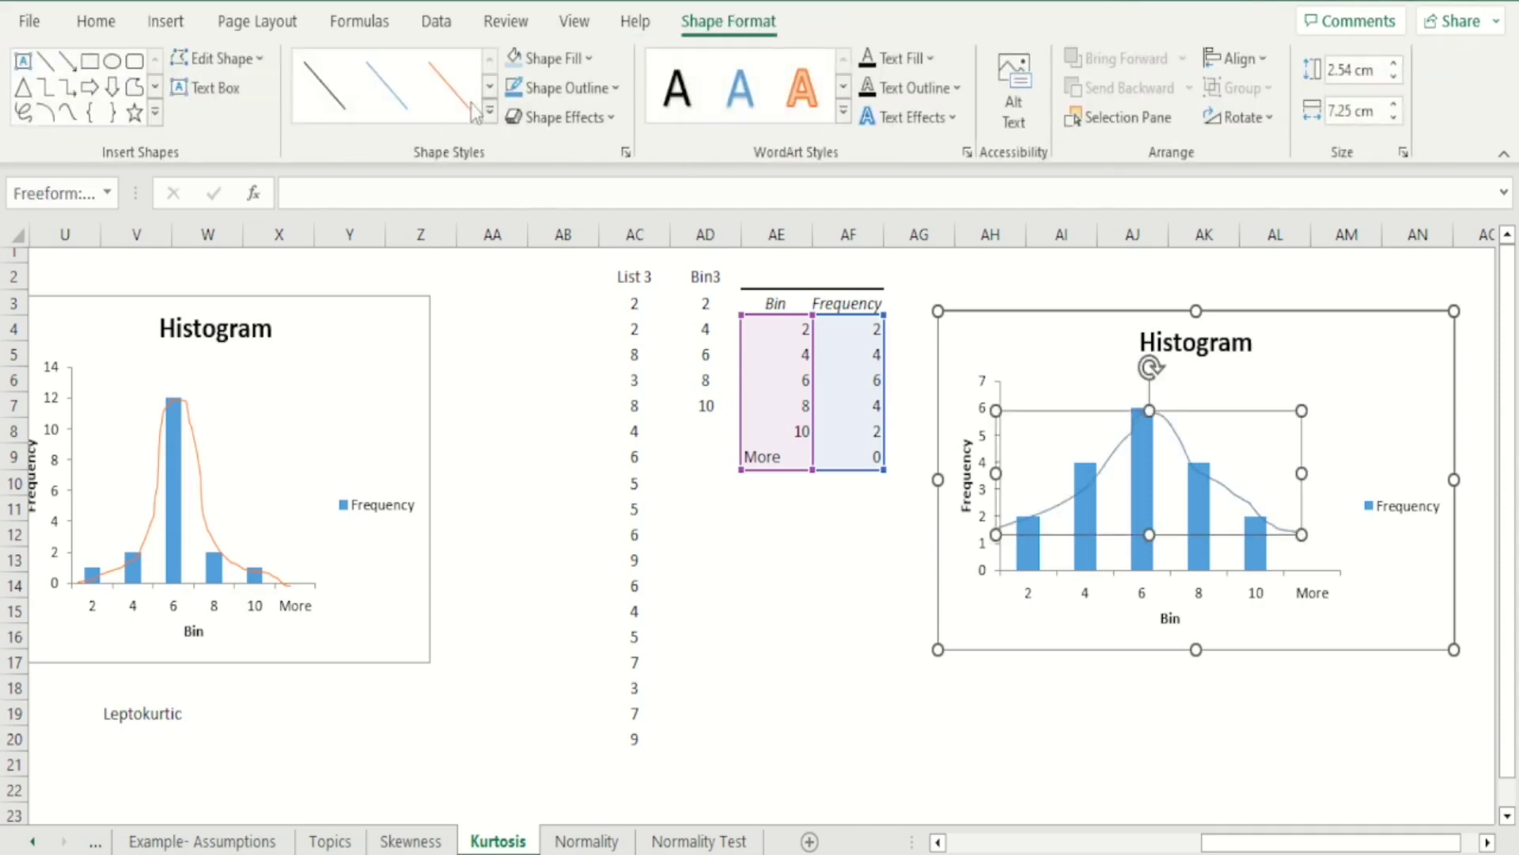
{"action": "left_click", "coordinate": [471, 108]}
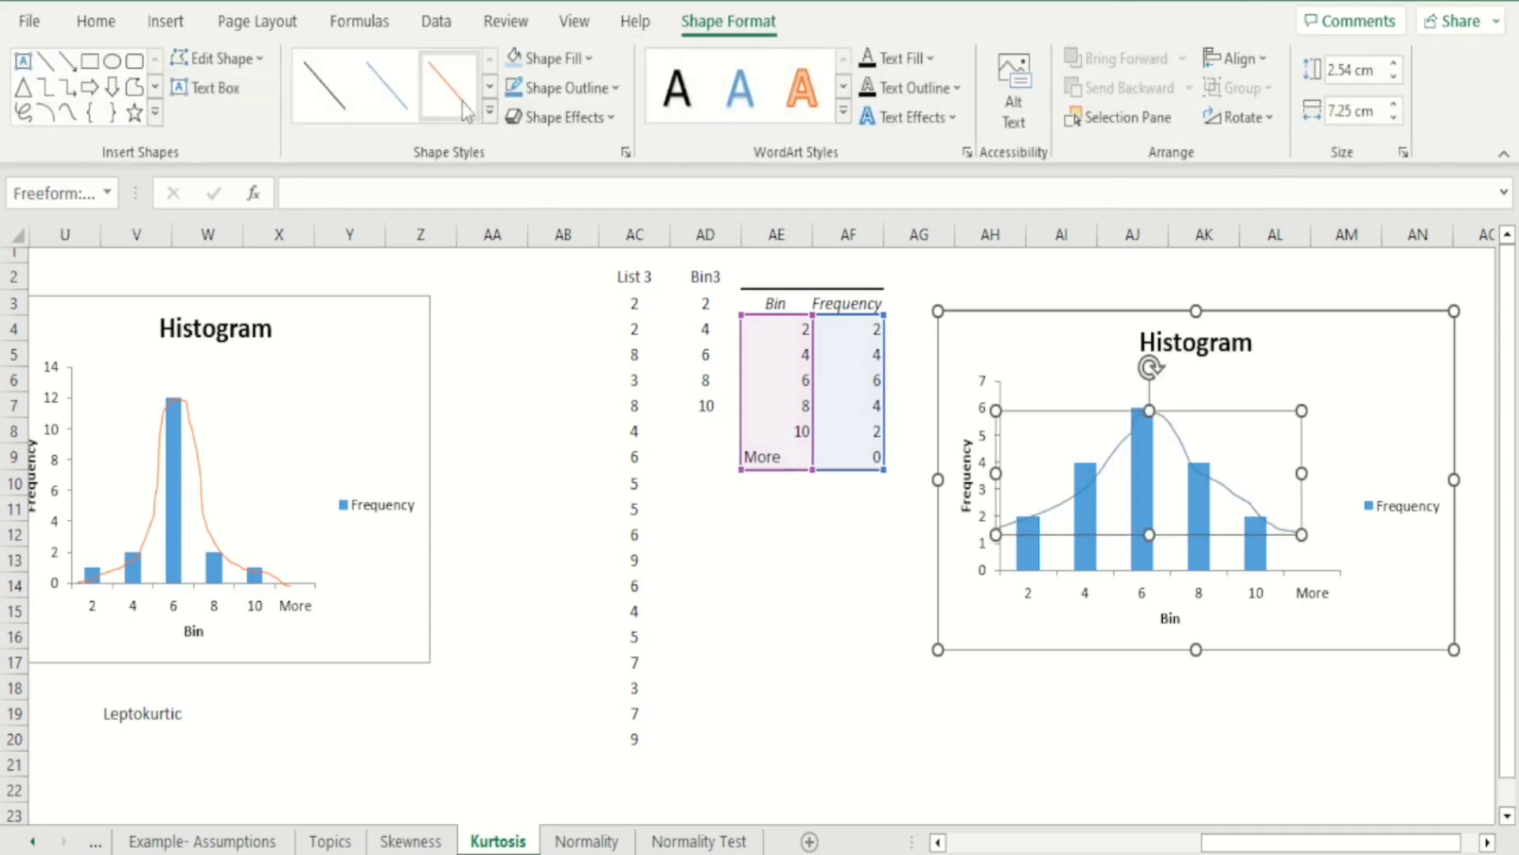
Label the List 3 histogram by entering Platykurtic in cell AI19 beneath the chart.
{"action": "left_click", "coordinate": [1037, 721]}
{"action": "type", "text": "P"}
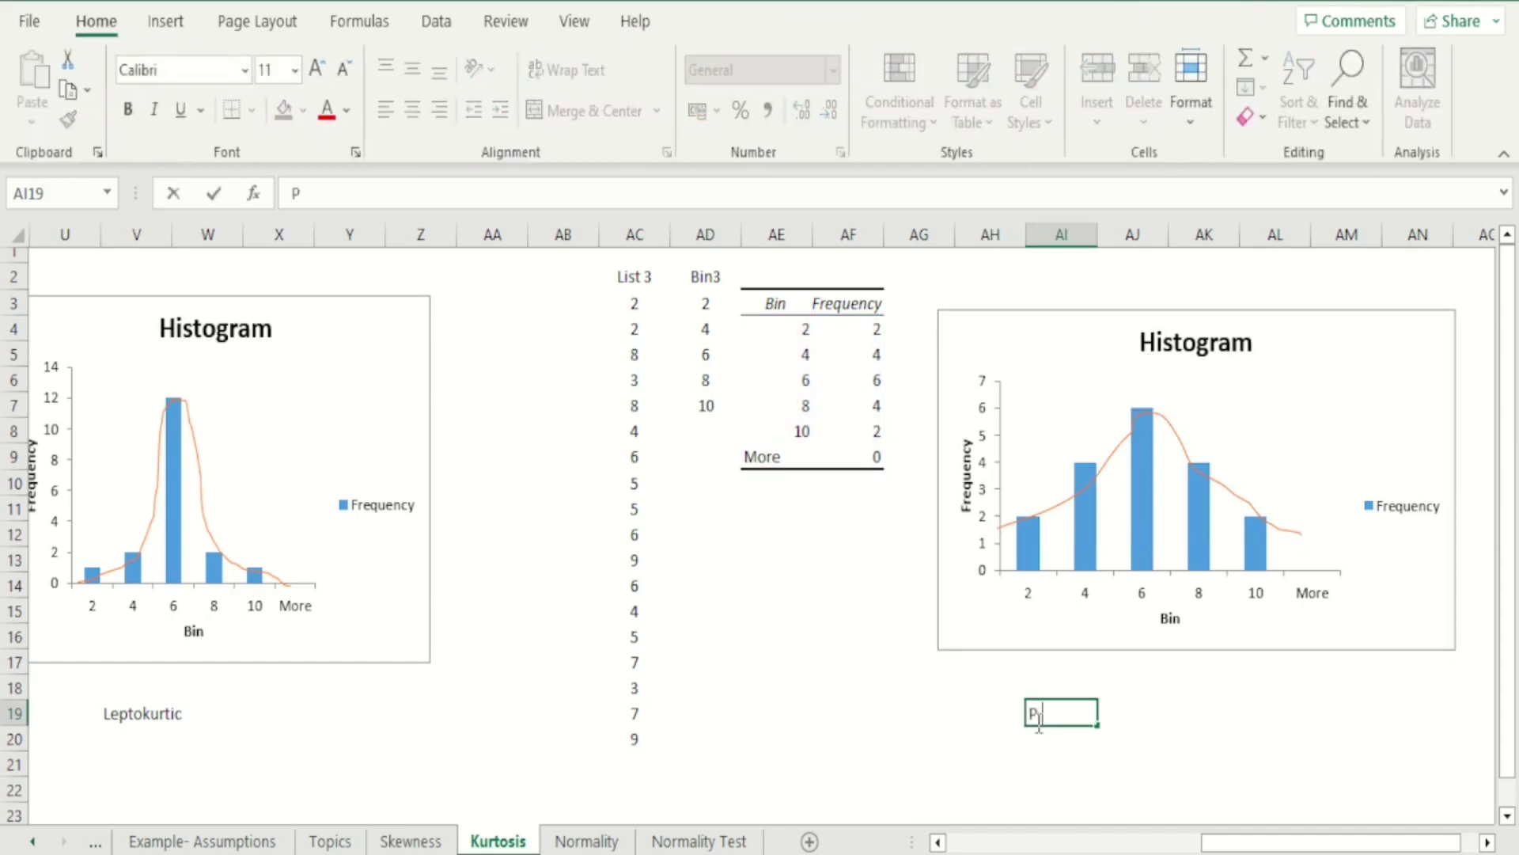
{"action": "type", "text": "latykurtic"}
{"action": "key", "text": "Return"}
Go back along row 19 to the List 1 data and review its histogram and the Mesokurtic label in J19.
{"action": "key", "text": "Up"}
{"action": "key", "text": "Right"}
{"action": "key", "text": "Right"}
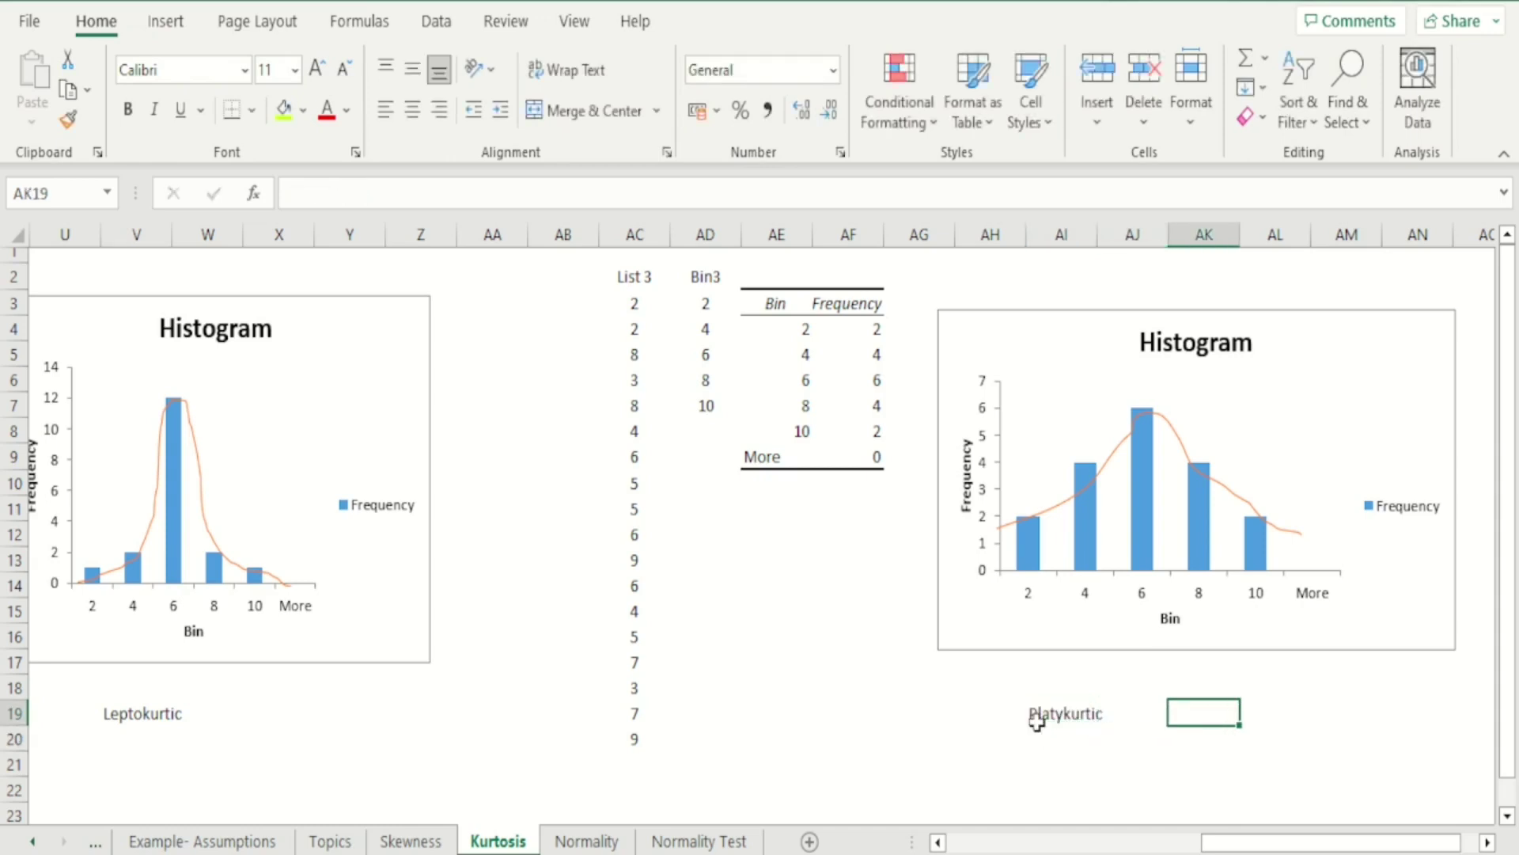
{"action": "key", "text": "Left"}
{"action": "key", "text": "Left"}
{"action": "key", "text": "Left"}
{"action": "key", "text": "Left"}
{"action": "key", "text": "Left"}
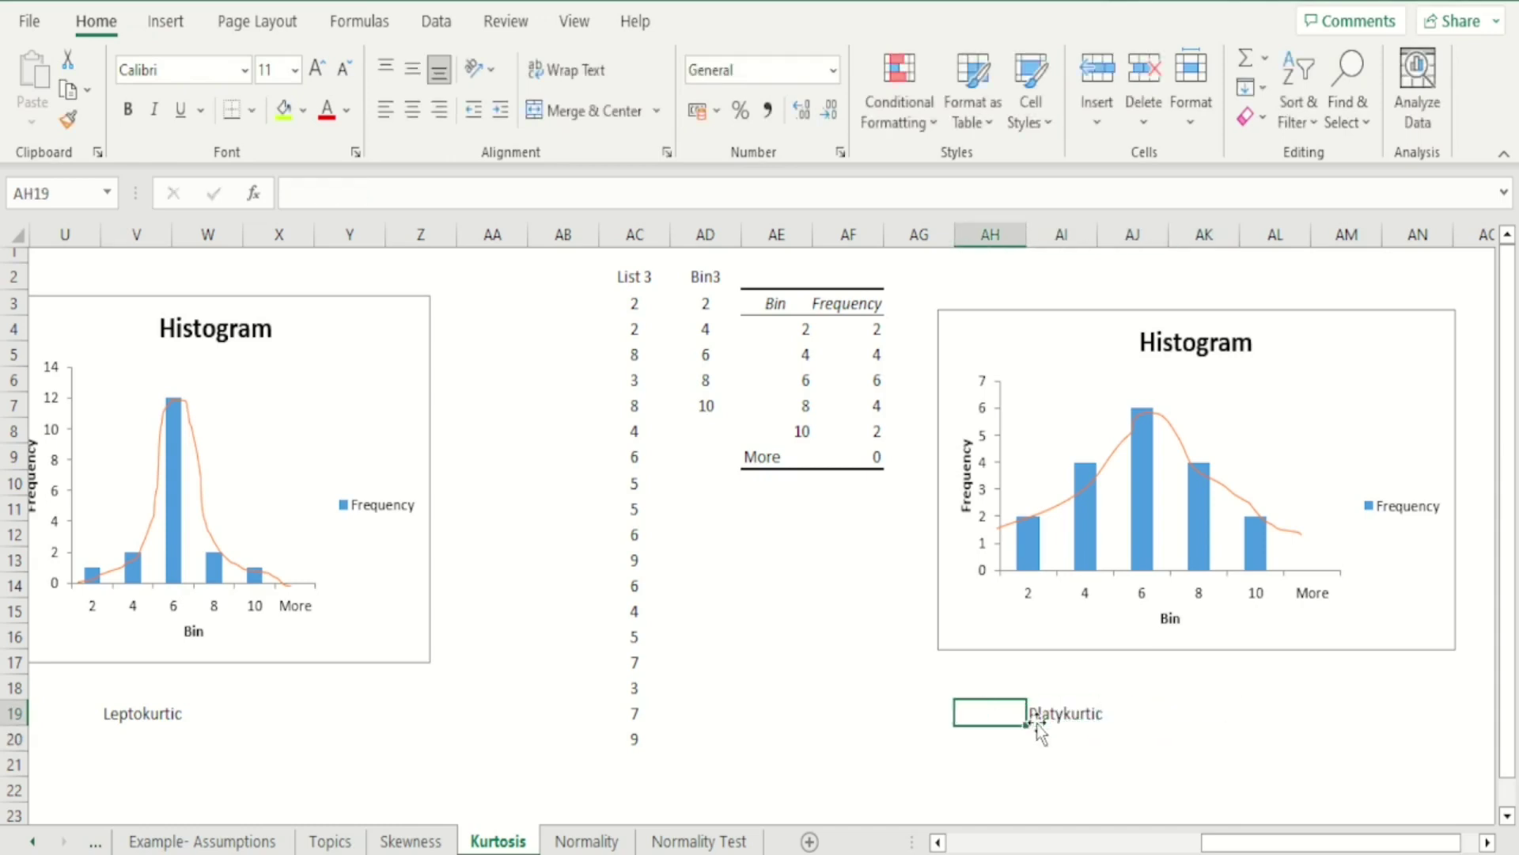
{"action": "key", "text": "Left"}
{"action": "key", "text": "Left"}
{"action": "key", "text": "Left"}
{"action": "key", "text": "Left"}
{"action": "key", "text": "Left"}
{"action": "key", "text": "Left"}
{"action": "key", "text": "Left"}
{"action": "key", "text": "Left"}
{"action": "key", "text": "Left"}
{"action": "key", "text": "Left"}
{"action": "key", "text": "Left"}
{"action": "key", "text": "Left"}
{"action": "key", "text": "Left"}
{"action": "key", "text": "Left"}
{"action": "key", "text": "Left"}
{"action": "key", "text": "Left"}
{"action": "key", "text": "Left"}
{"action": "key", "text": "Left"}
{"action": "key", "text": "Left"}
{"action": "key", "text": "Left"}
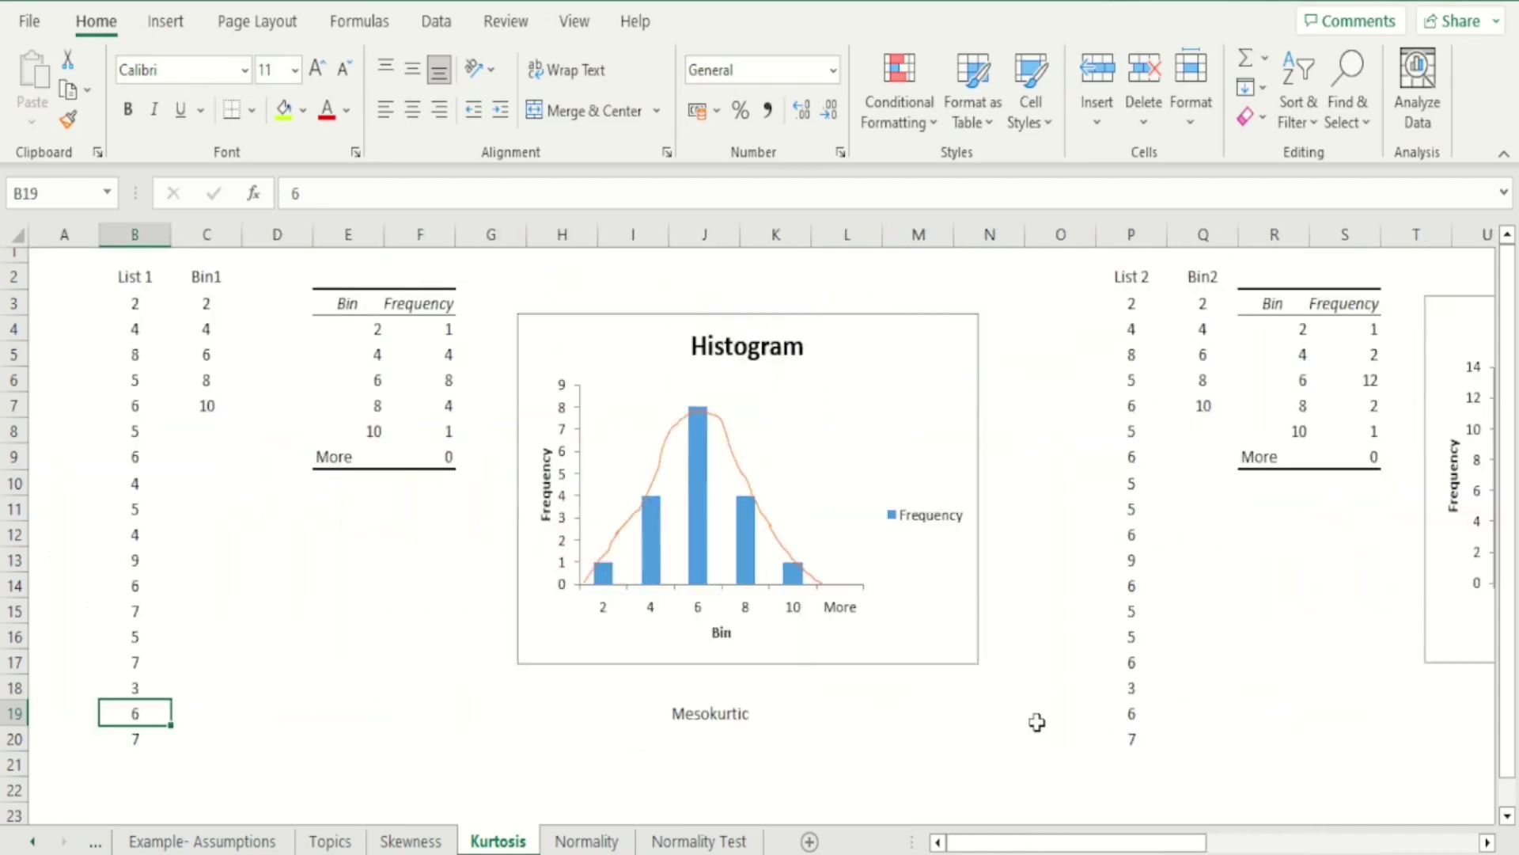
{"action": "key", "text": "Right"}
{"action": "key", "text": "Right"}
{"action": "key", "text": "Right"}
{"action": "key", "text": "Right"}
{"action": "key", "text": "Right"}
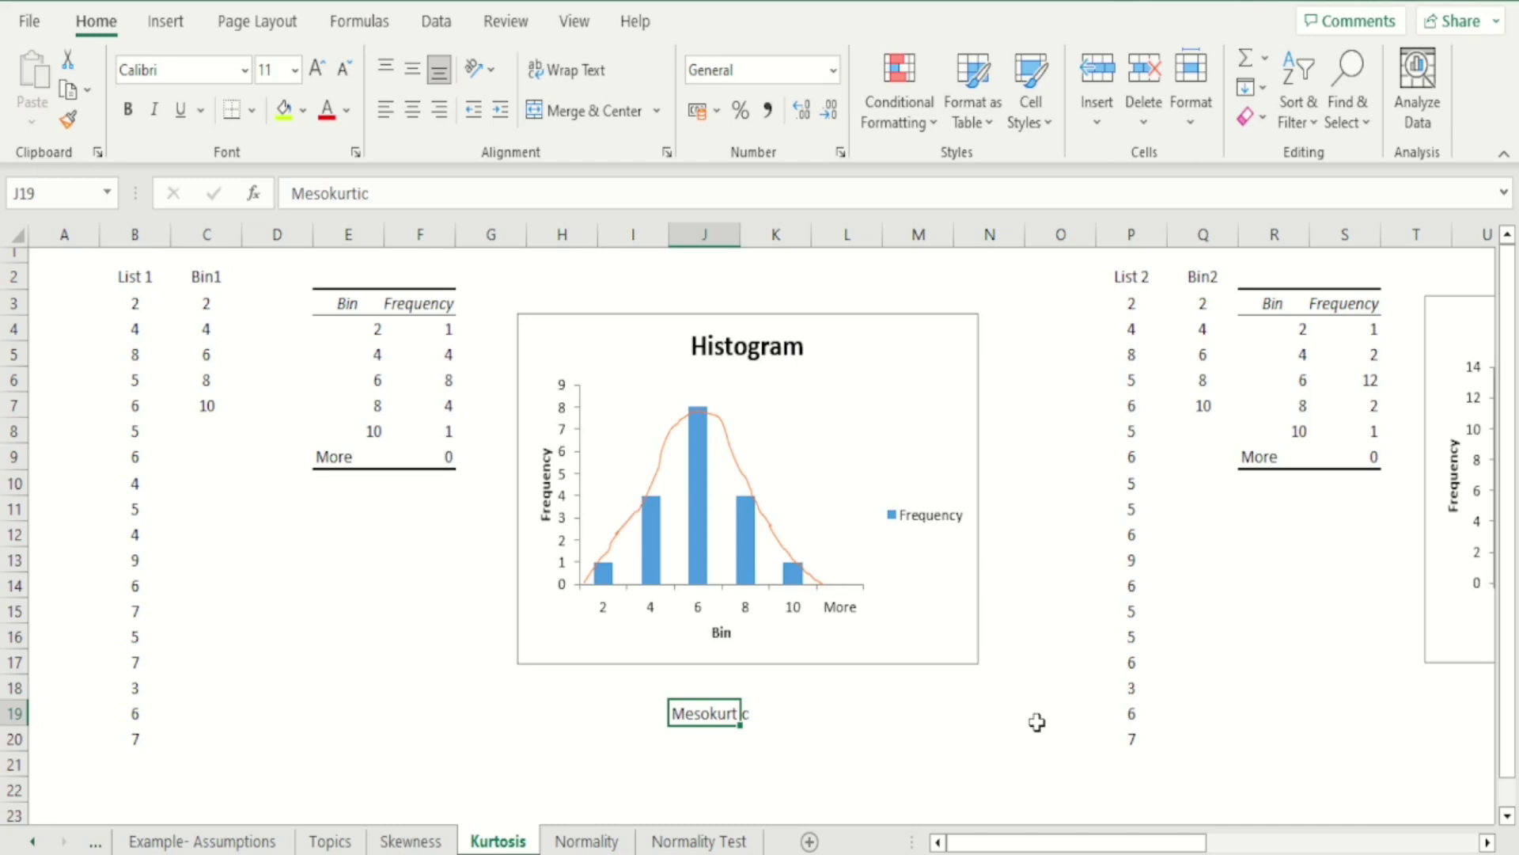
Move along row 19 to the Leptokurtic label in V19 and compare the List 2 histogram with the List 1 histogram.
{"action": "key", "text": "Right"}
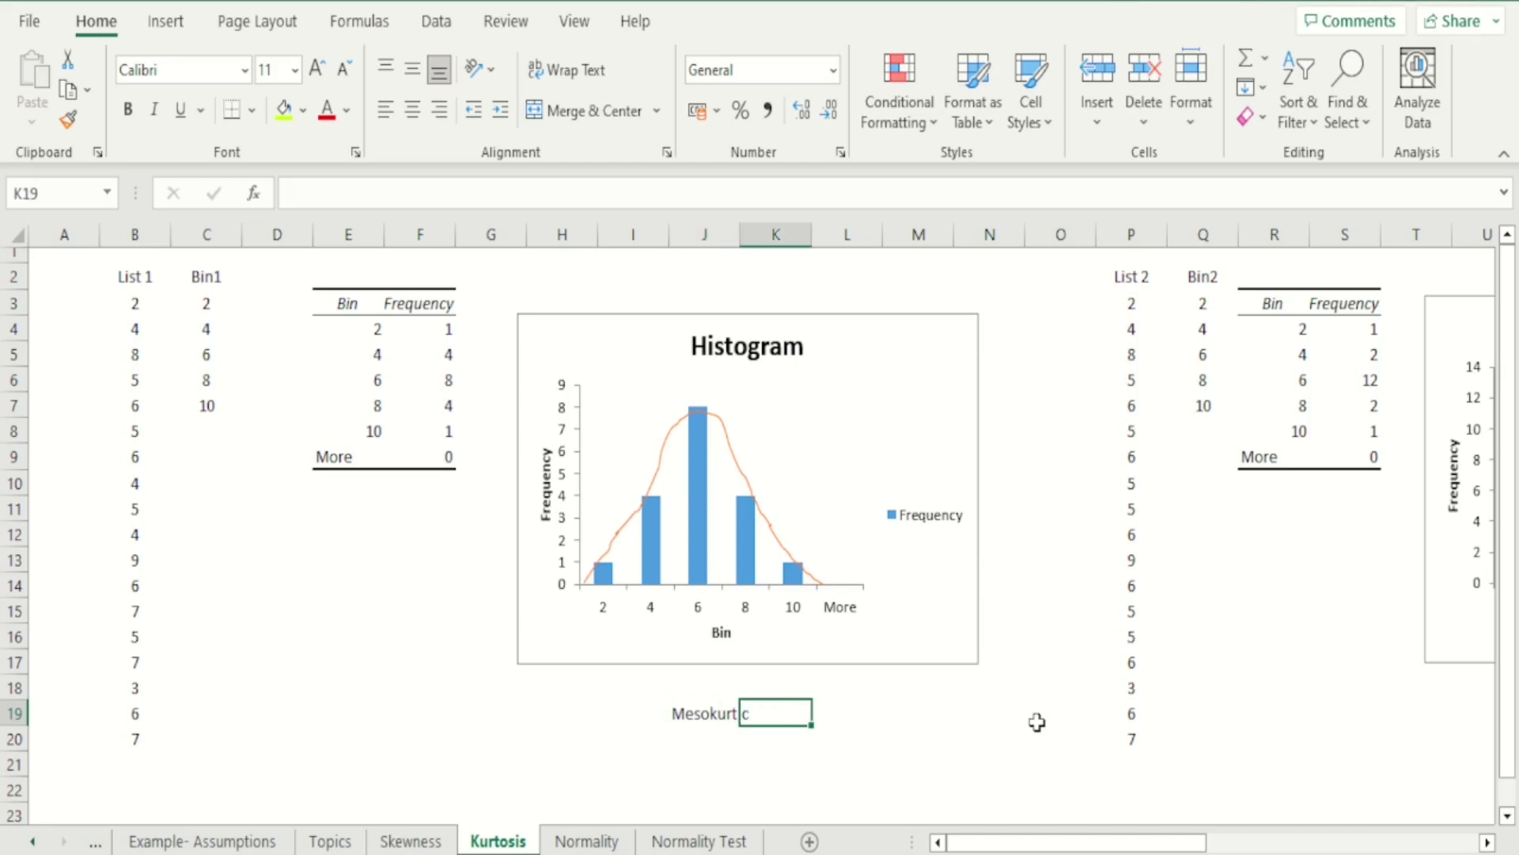
{"action": "key", "text": "Right"}
{"action": "key", "text": "Right"}
{"action": "key", "text": "Right"}
{"action": "key", "text": "Right"}
{"action": "key", "text": "Right"}
{"action": "key", "text": "Right"}
{"action": "key", "text": "Right"}
{"action": "key", "text": "Right"}
{"action": "key", "text": "Right"}
{"action": "key", "text": "Right"}
{"action": "key", "text": "Right"}
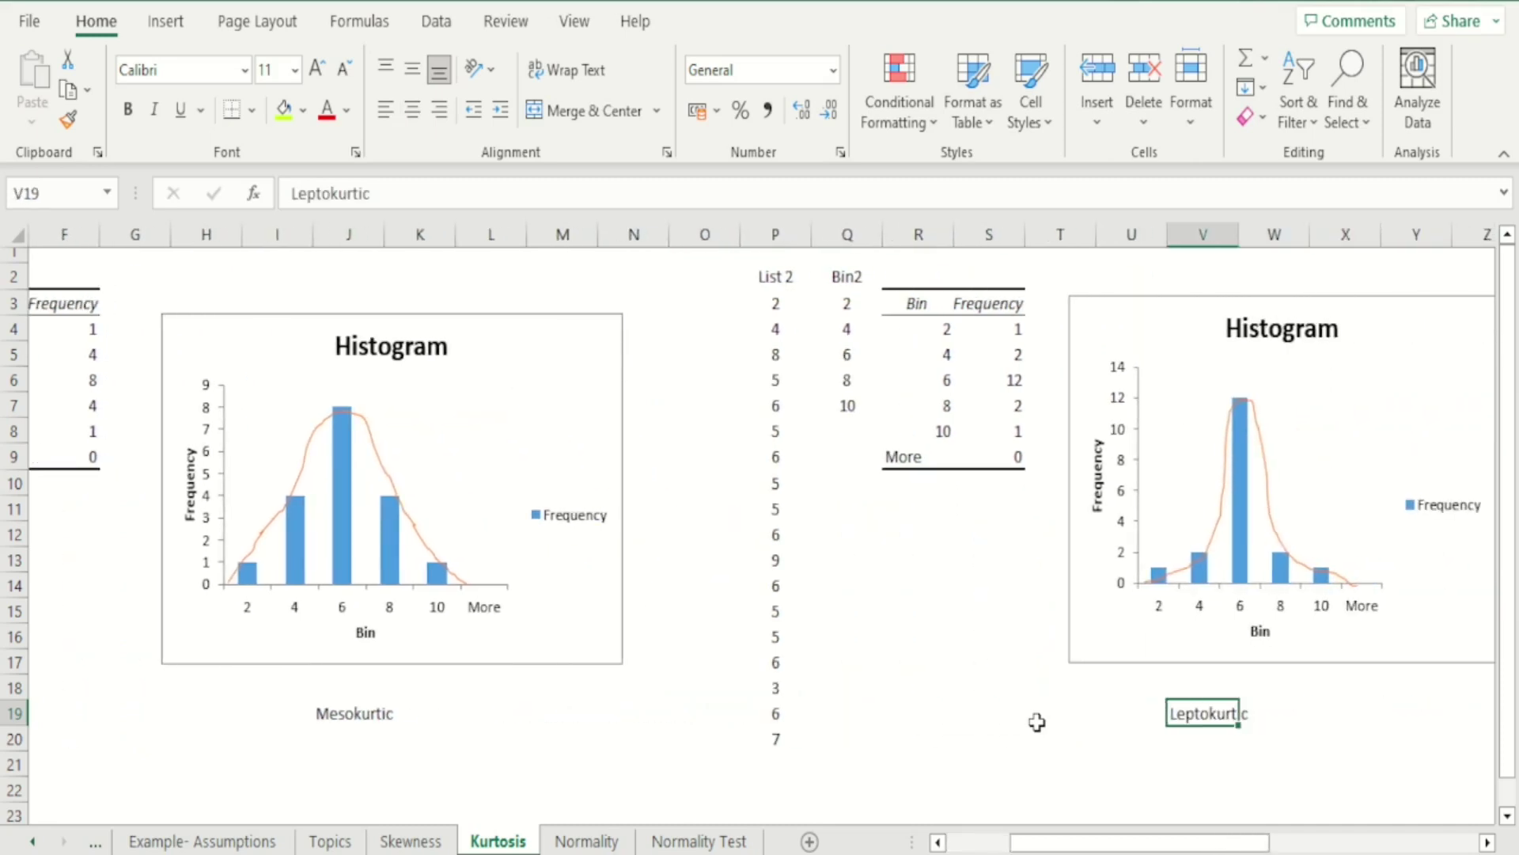
{"action": "key", "text": "Right"}
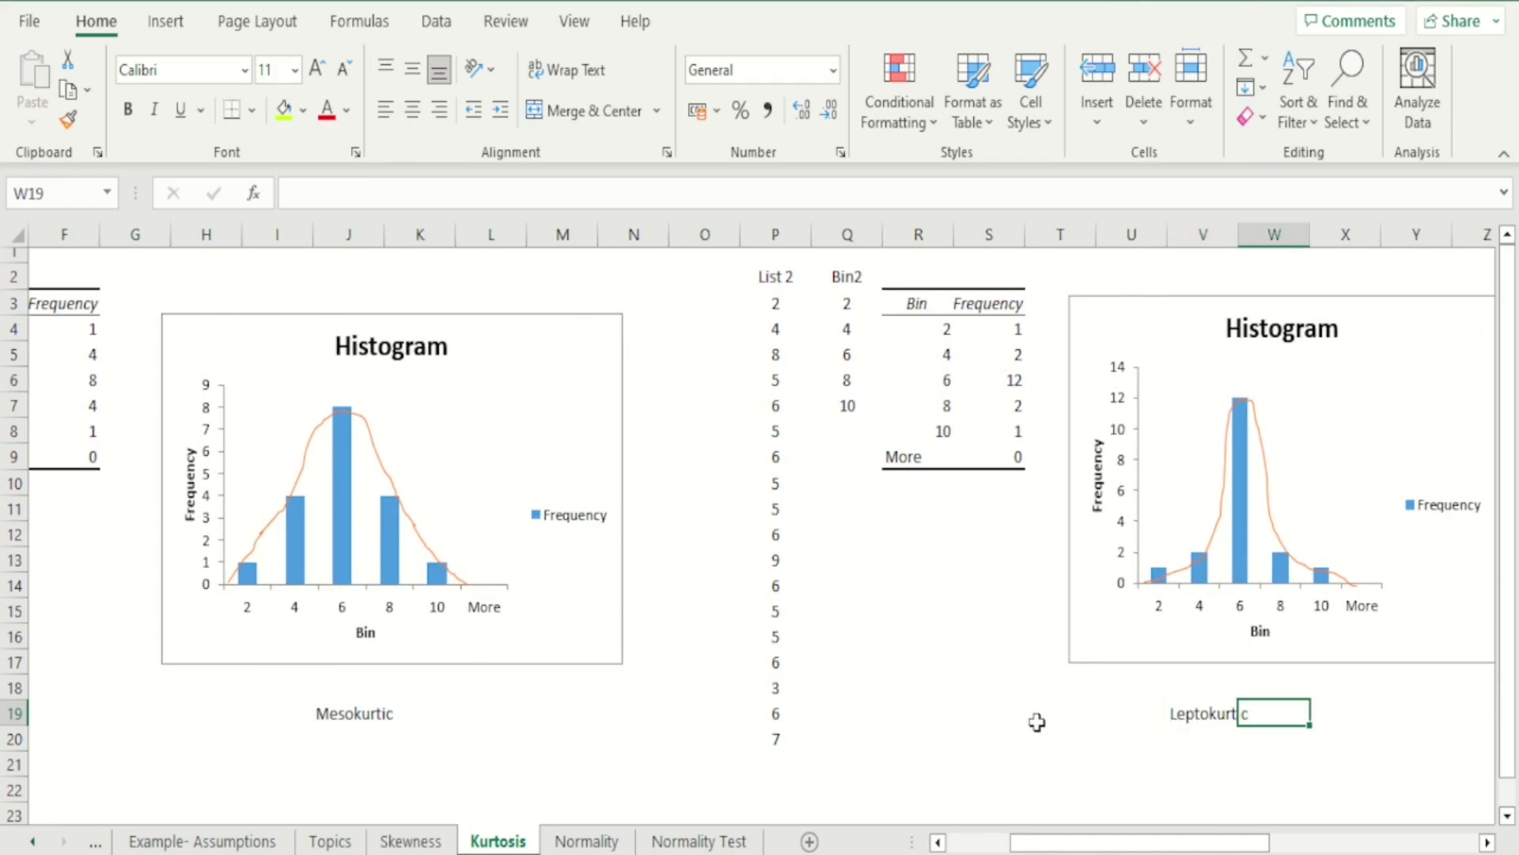
{"action": "key", "text": "Left"}
{"action": "key", "text": "Right"}
{"action": "key", "text": "Left"}
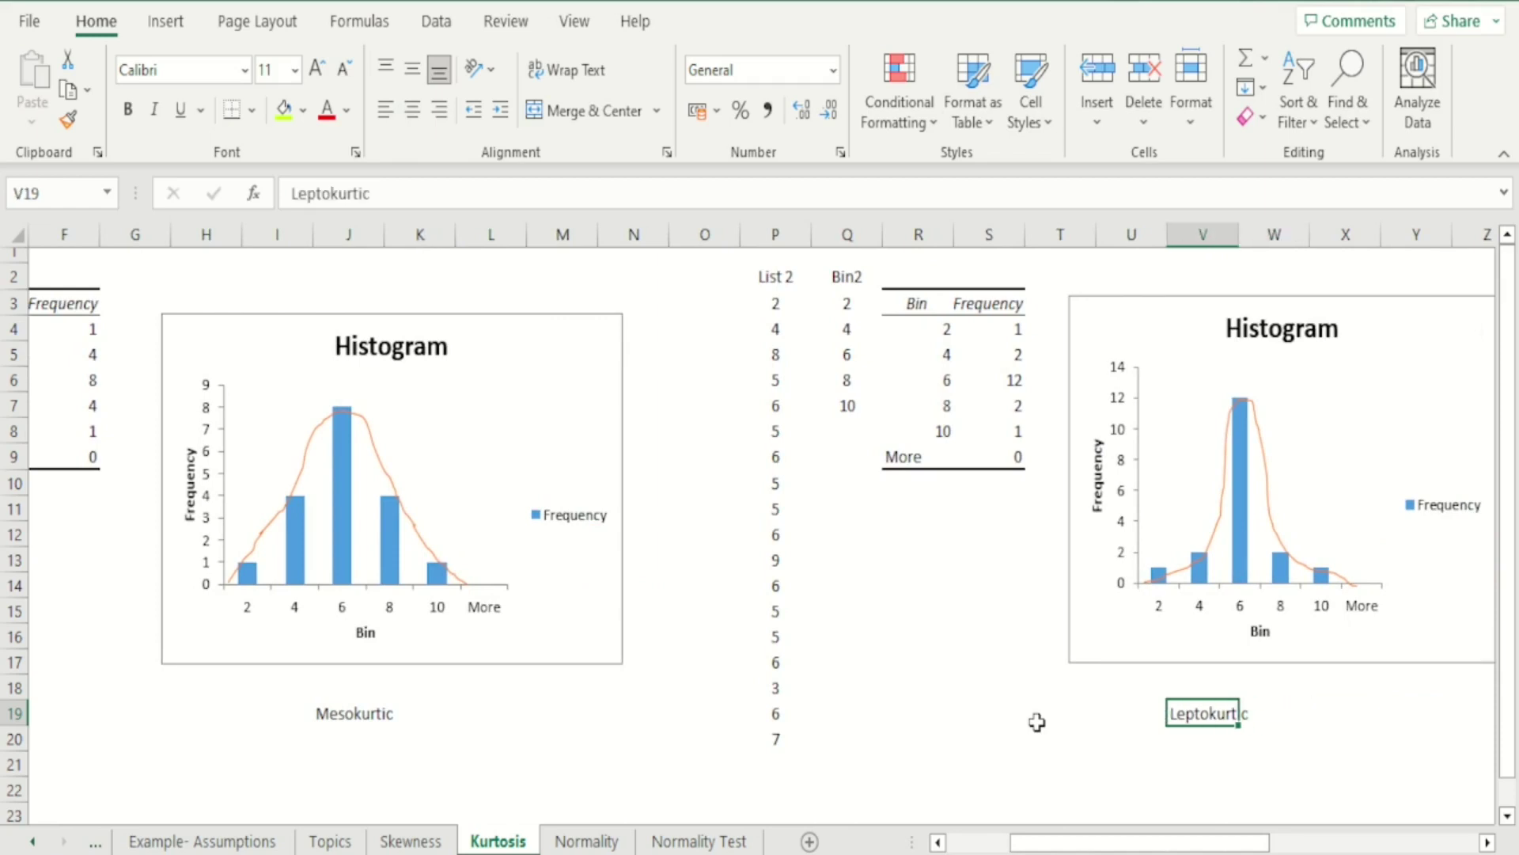
Move along row 19 to the Platykurtic label in AI19 and review the List 3 histogram's curve against the List 2 histogram.
{"action": "key", "text": "Right"}
{"action": "key", "text": "Right"}
{"action": "key", "text": "Right"}
{"action": "key", "text": "Right"}
{"action": "key", "text": "Right"}
{"action": "key", "text": "Right"}
{"action": "key", "text": "Right"}
{"action": "key", "text": "Right"}
{"action": "key", "text": "Right"}
{"action": "key", "text": "Right"}
{"action": "key", "text": "Right"}
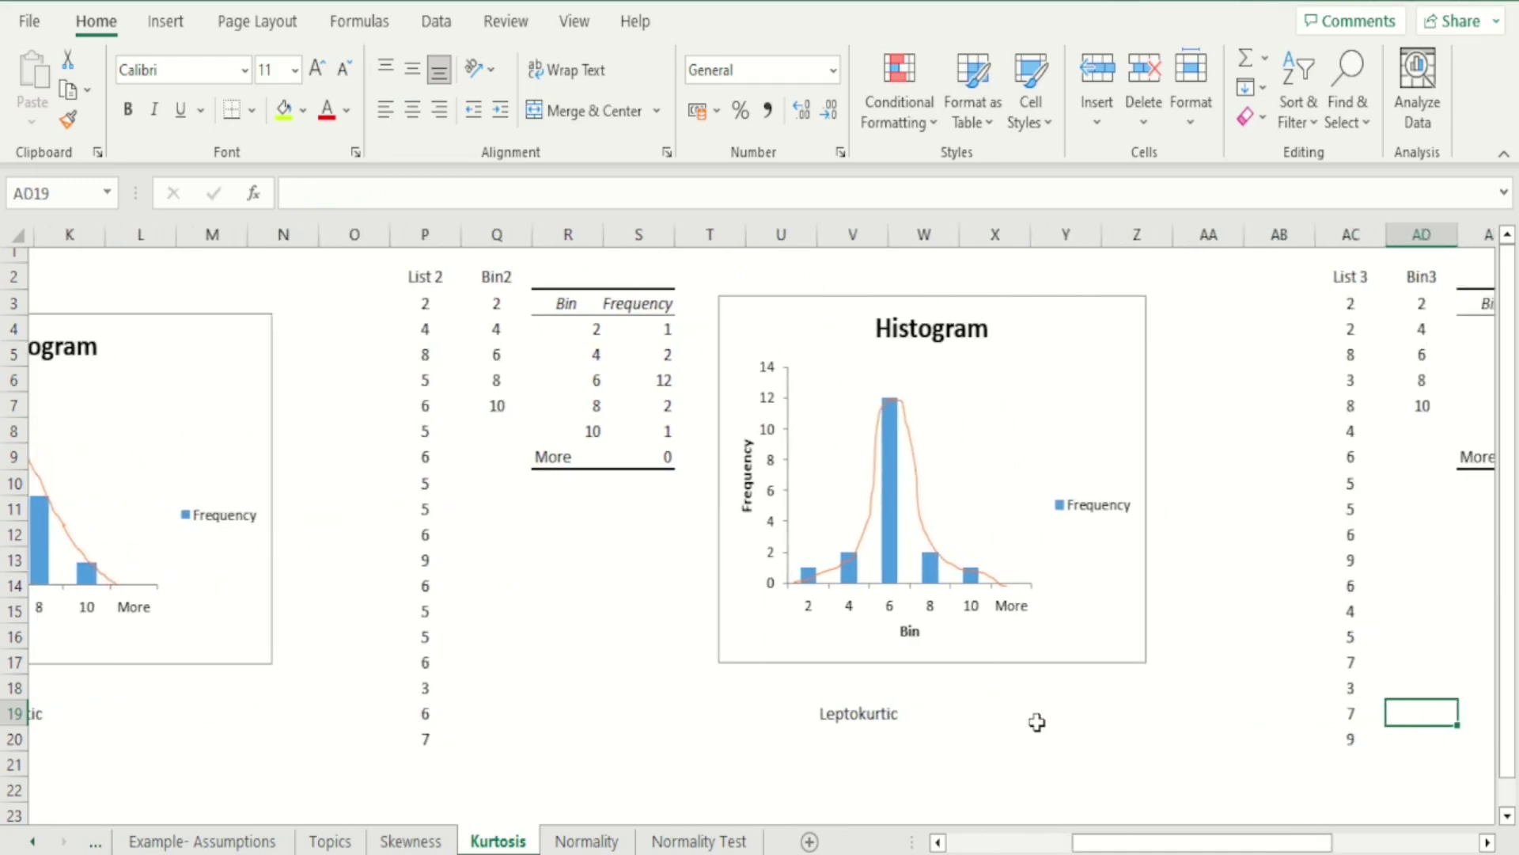
{"action": "key", "text": "Right"}
{"action": "key", "text": "Right"}
{"action": "key", "text": "Right"}
{"action": "key", "text": "Right"}
{"action": "key", "text": "Left"}
{"action": "key", "text": "Left"}
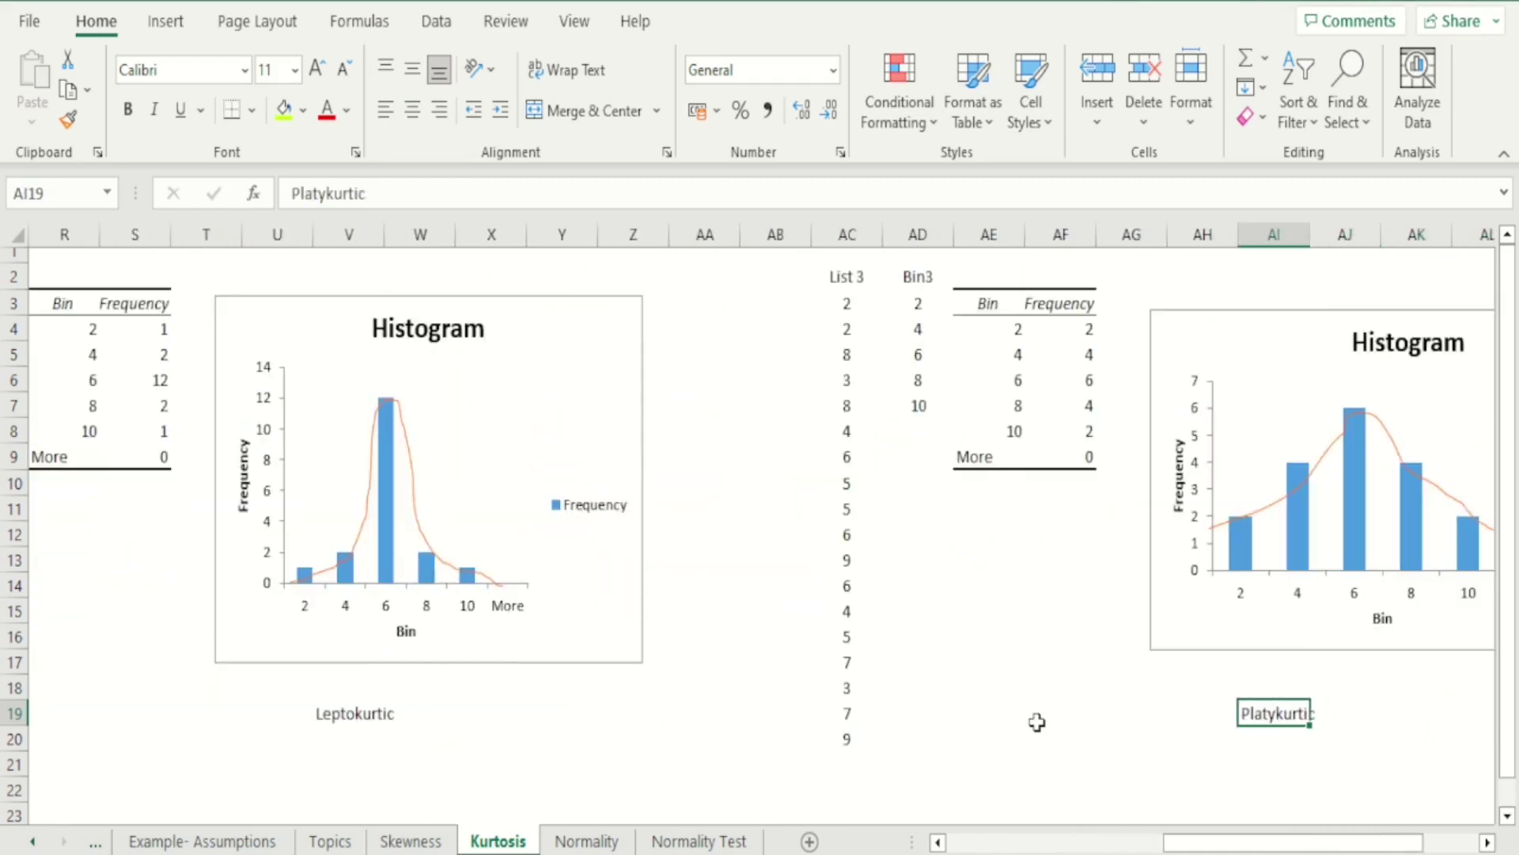
{"action": "key", "text": "Right"}
{"action": "key", "text": "Right"}
{"action": "key", "text": "Right"}
{"action": "key", "text": "Right"}
{"action": "key", "text": "Left"}
{"action": "key", "text": "Left"}
{"action": "key", "text": "Left"}
{"action": "key", "text": "Left"}
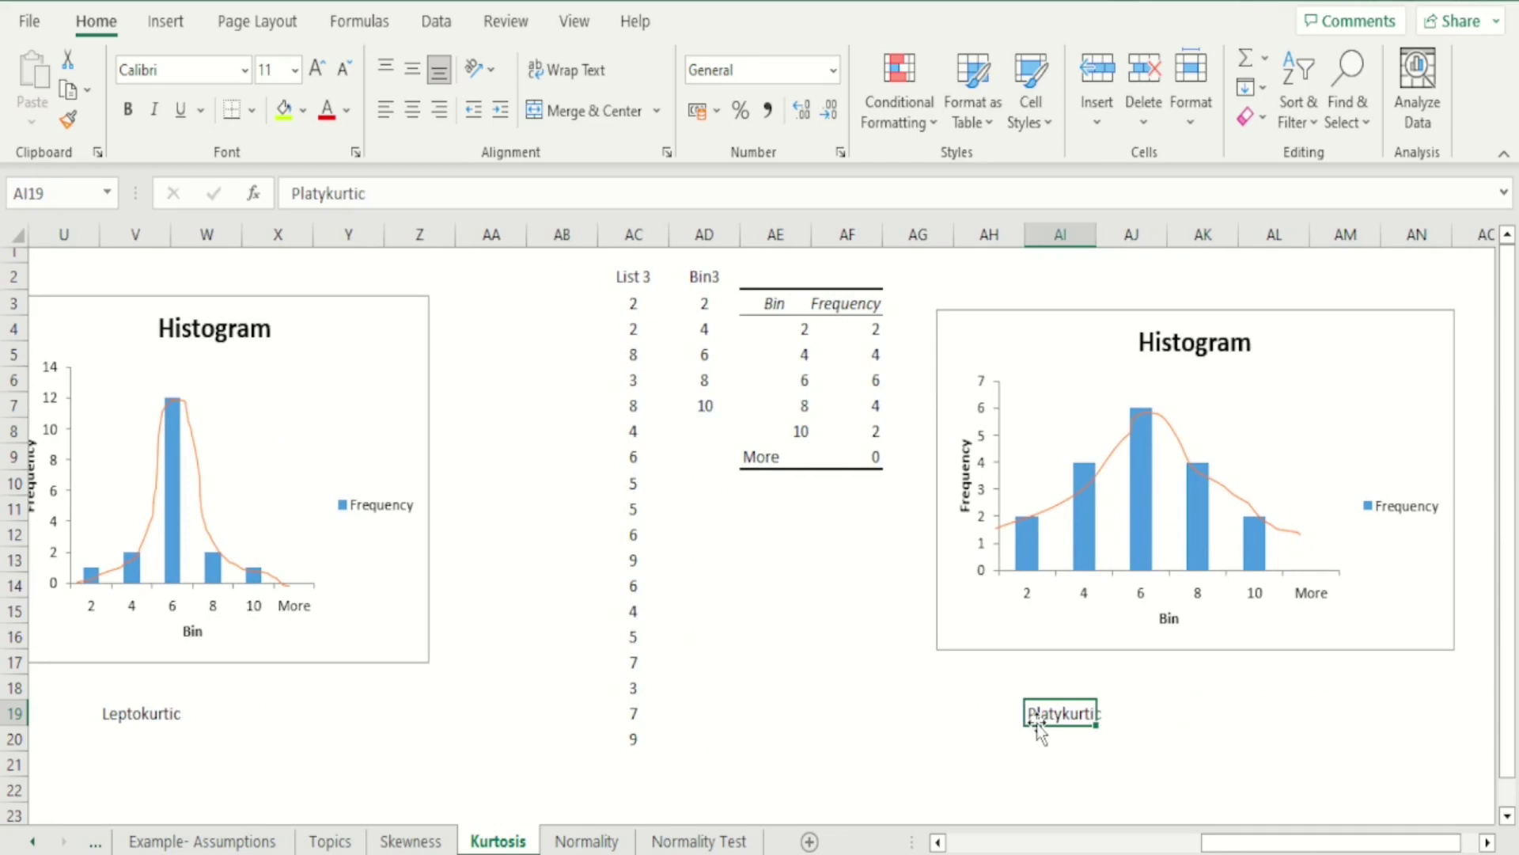
Go back to List 1's histogram and enter ~ 3 in cell J20 beneath the Mesokurtic label.
{"action": "key", "text": "Left"}
{"action": "key", "text": "Left"}
{"action": "key", "text": "Left"}
{"action": "key", "text": "Left"}
{"action": "key", "text": "Left"}
{"action": "key", "text": "Left"}
{"action": "key", "text": "Left"}
{"action": "key", "text": "Left"}
{"action": "key", "text": "Left"}
{"action": "key", "text": "Left"}
{"action": "key", "text": "Left"}
{"action": "key", "text": "Left"}
{"action": "key", "text": "Left"}
{"action": "key", "text": "Left"}
{"action": "key", "text": "Left"}
{"action": "key", "text": "Left"}
{"action": "key", "text": "Left"}
{"action": "key", "text": "Left"}
{"action": "key", "text": "Left"}
{"action": "key", "text": "Left"}
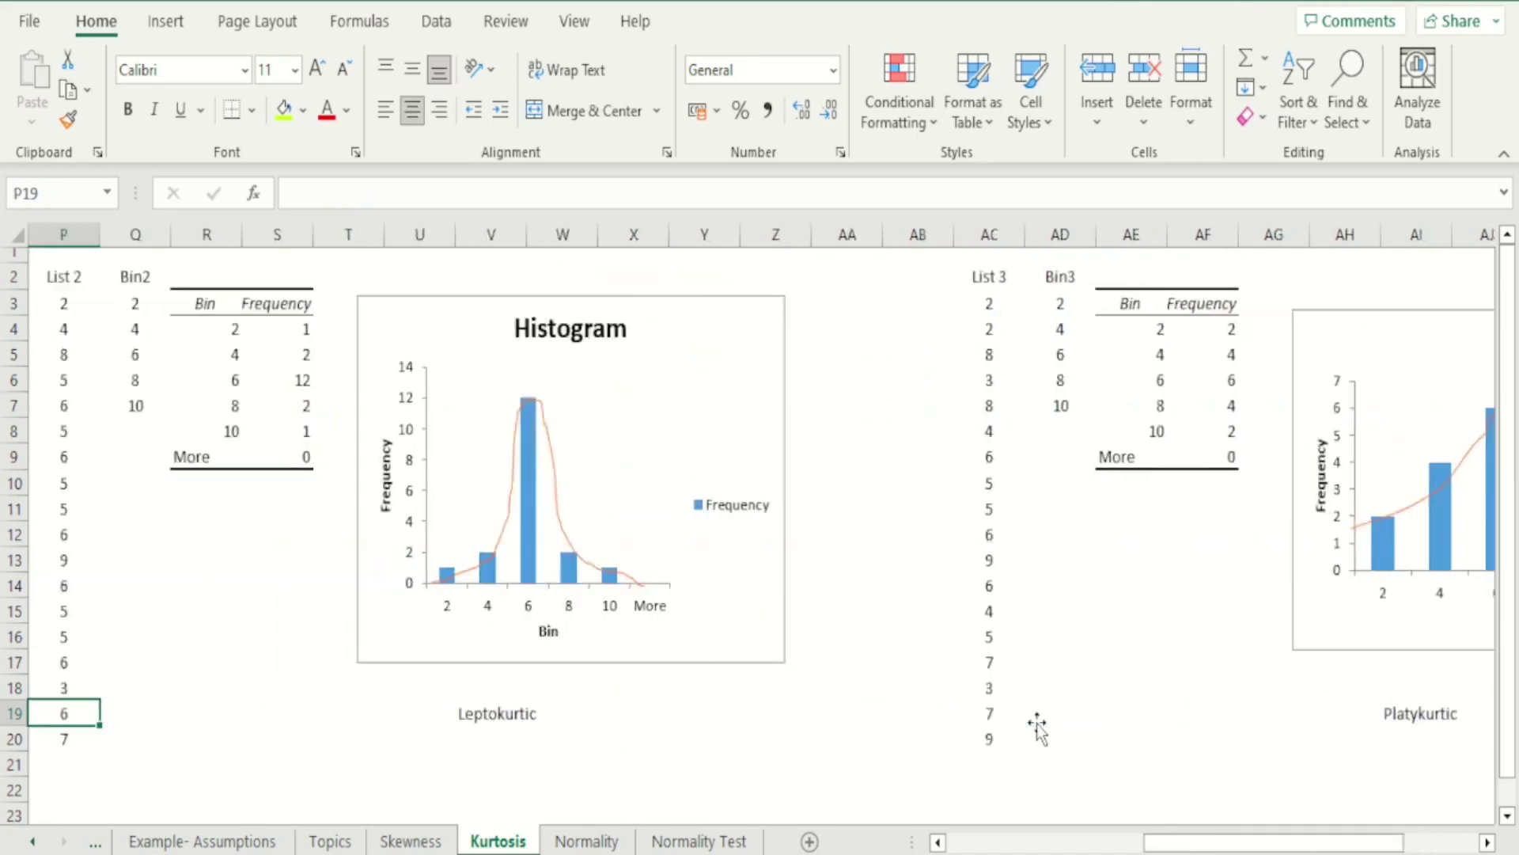
{"action": "key", "text": "Left"}
{"action": "key", "text": "Left"}
{"action": "key", "text": "Left"}
{"action": "key", "text": "Right"}
{"action": "key", "text": "Right"}
{"action": "key", "text": "Right"}
{"action": "key", "text": "Right"}
{"action": "key", "text": "Right"}
{"action": "key", "text": "Right"}
{"action": "key", "text": "Right"}
{"action": "key", "text": "Right"}
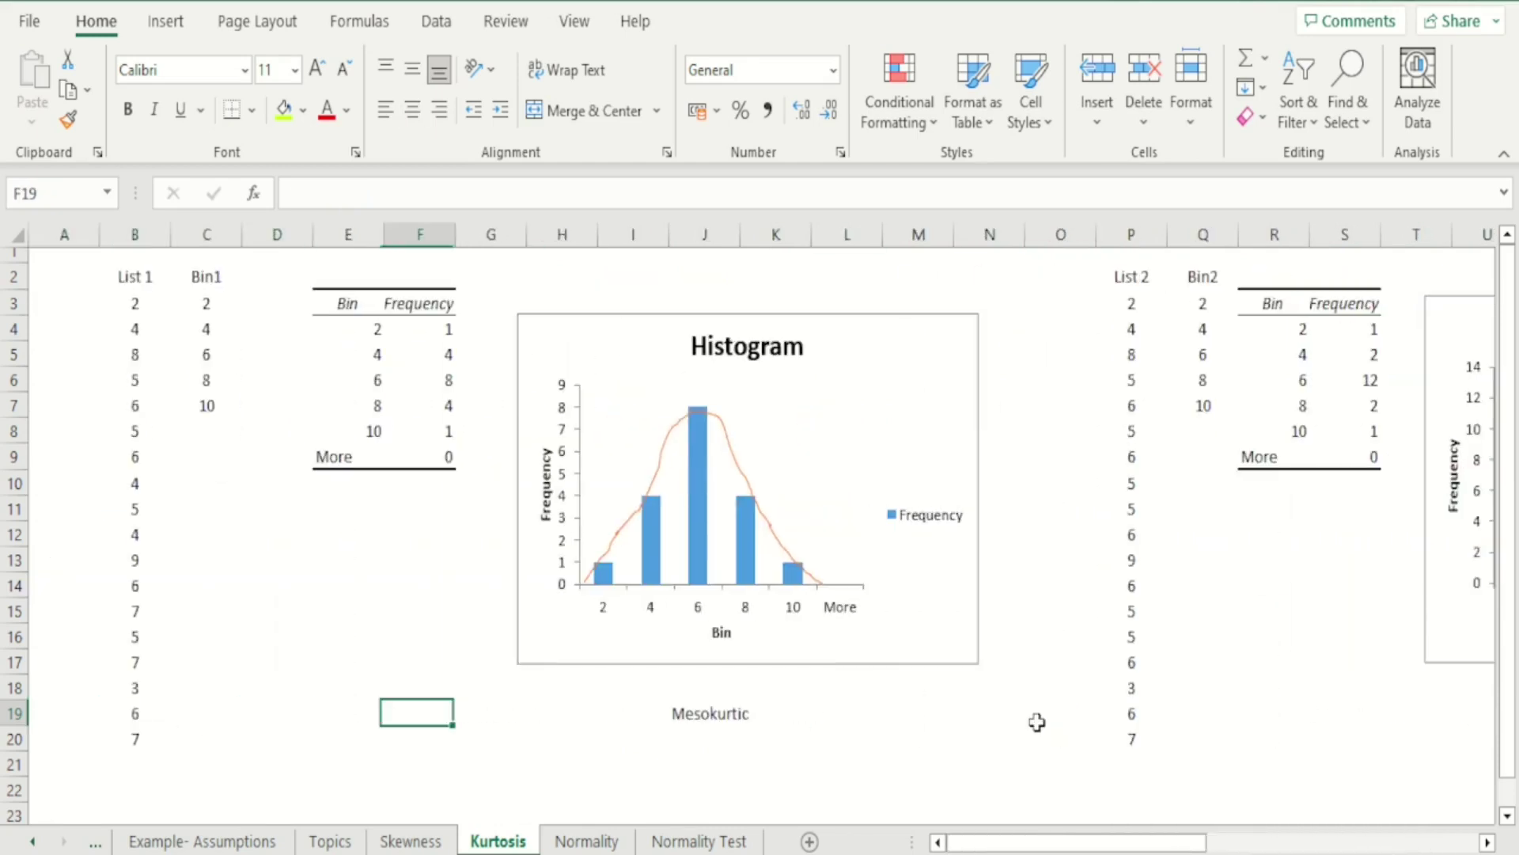
{"action": "key", "text": "Right"}
{"action": "key", "text": "Down"}
{"action": "key", "text": "Down"}
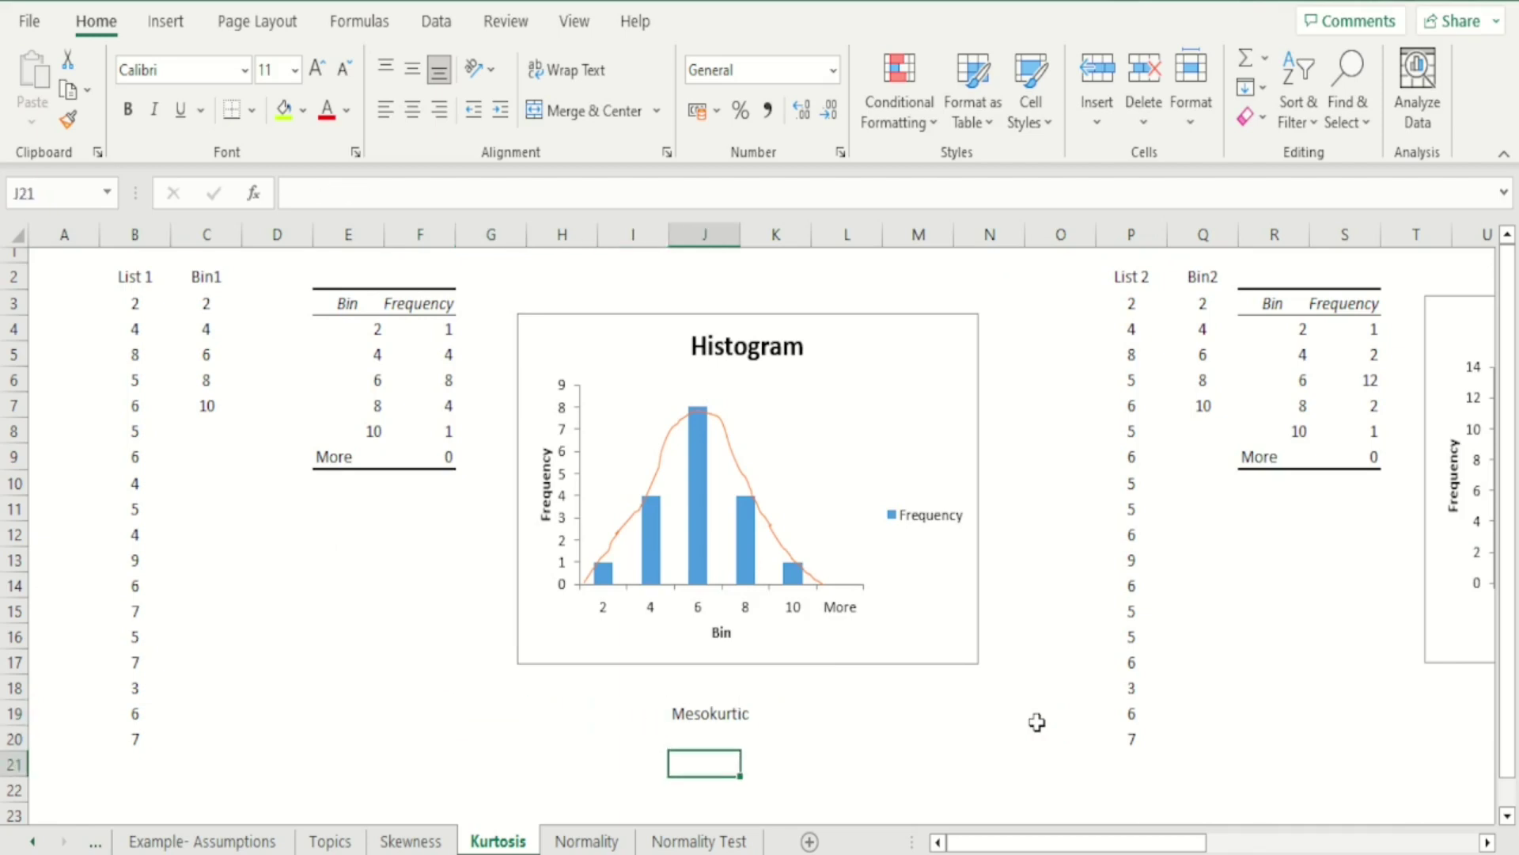
{"action": "key", "text": "Up"}
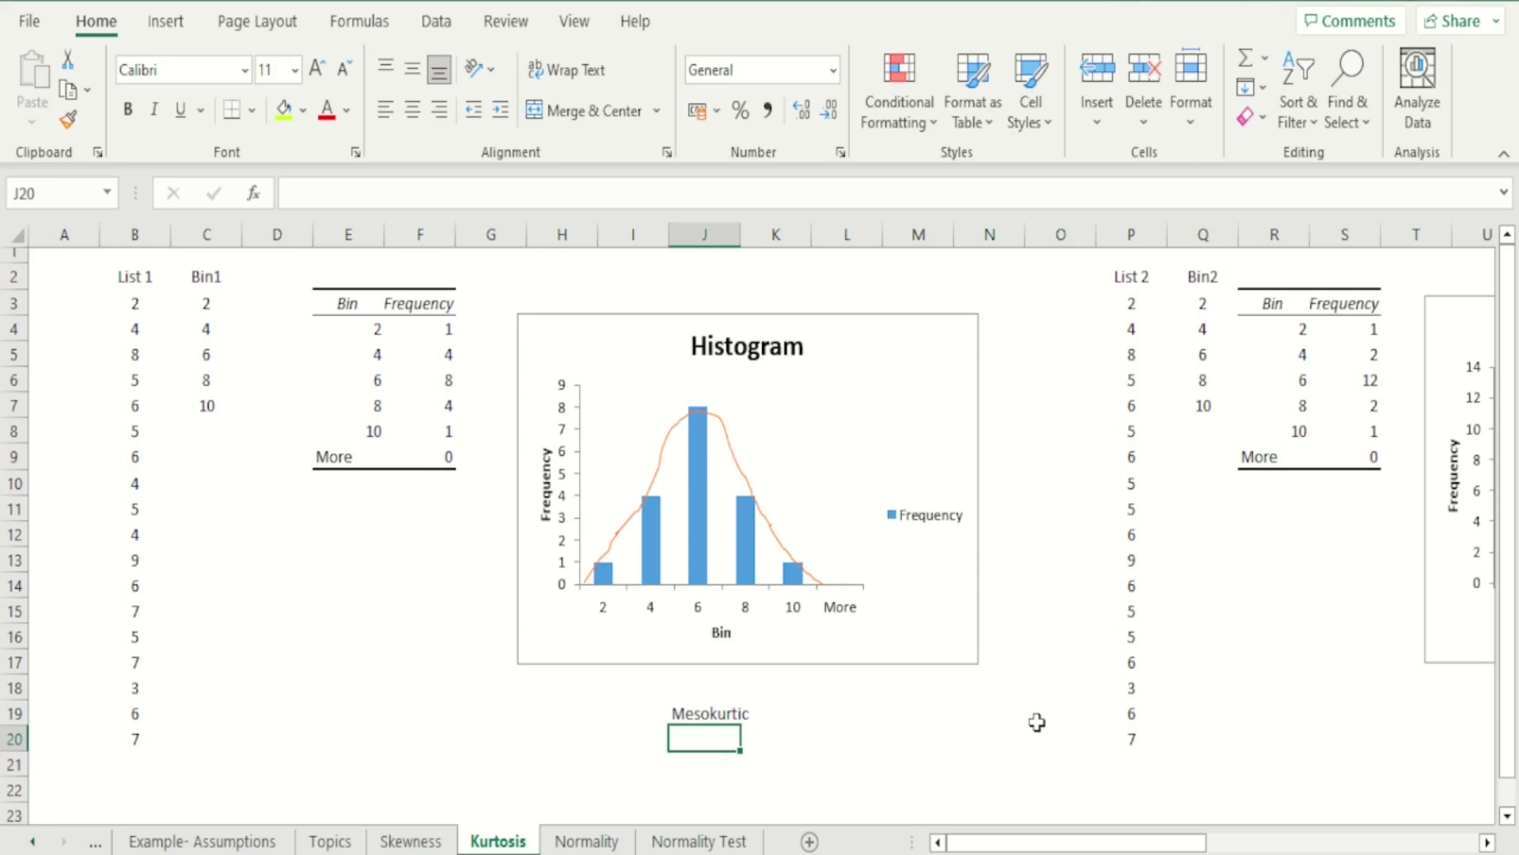
{"action": "type", "text": "k"}
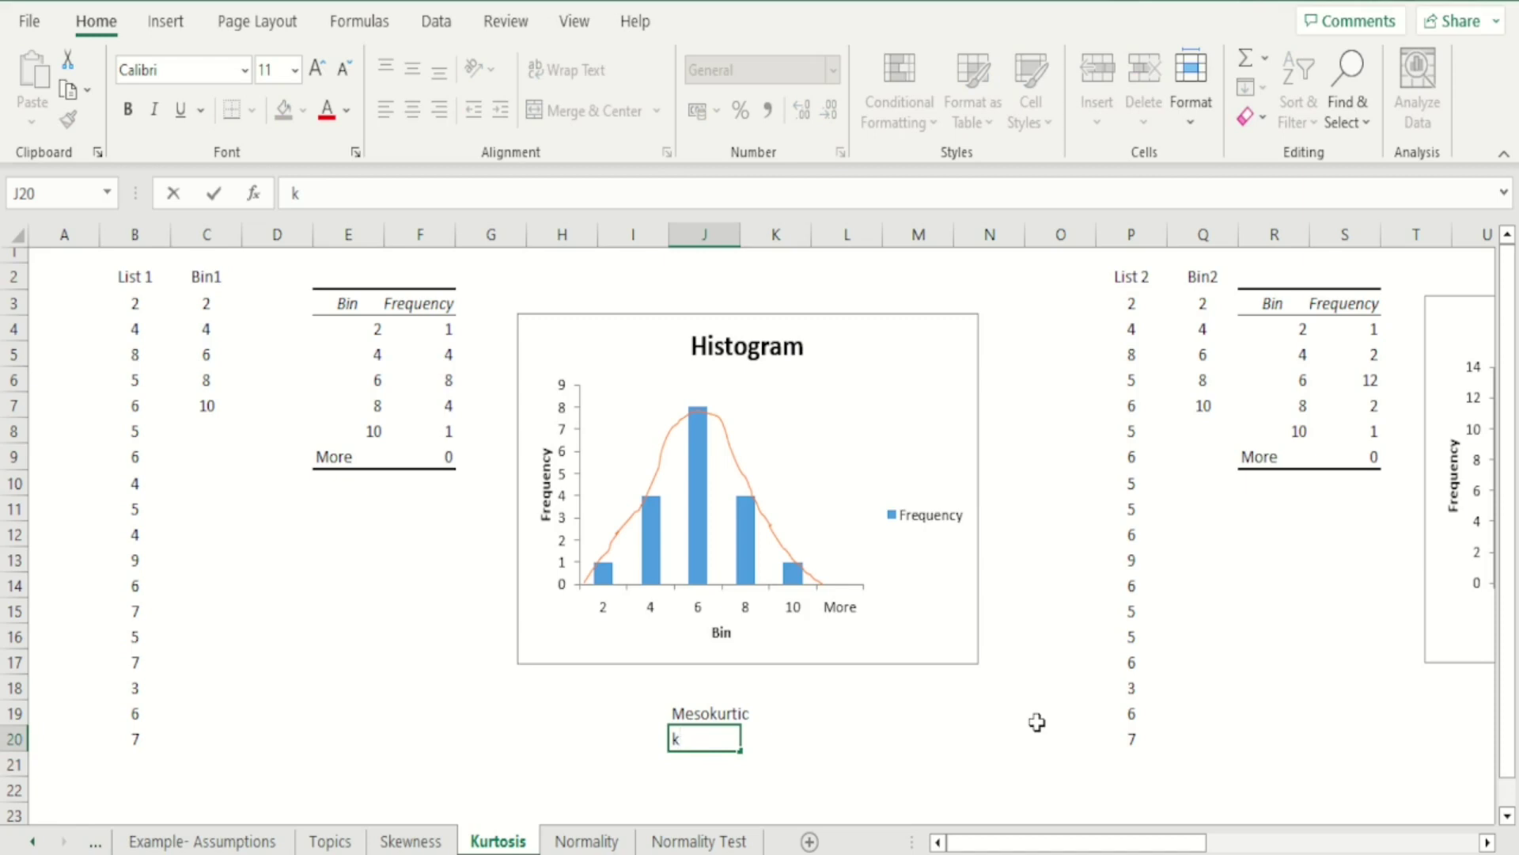
{"action": "key", "text": "BackSpace"}
{"action": "type", "text": "~3"}
{"action": "key", "text": "Return"}
{"action": "key", "text": "Up"}
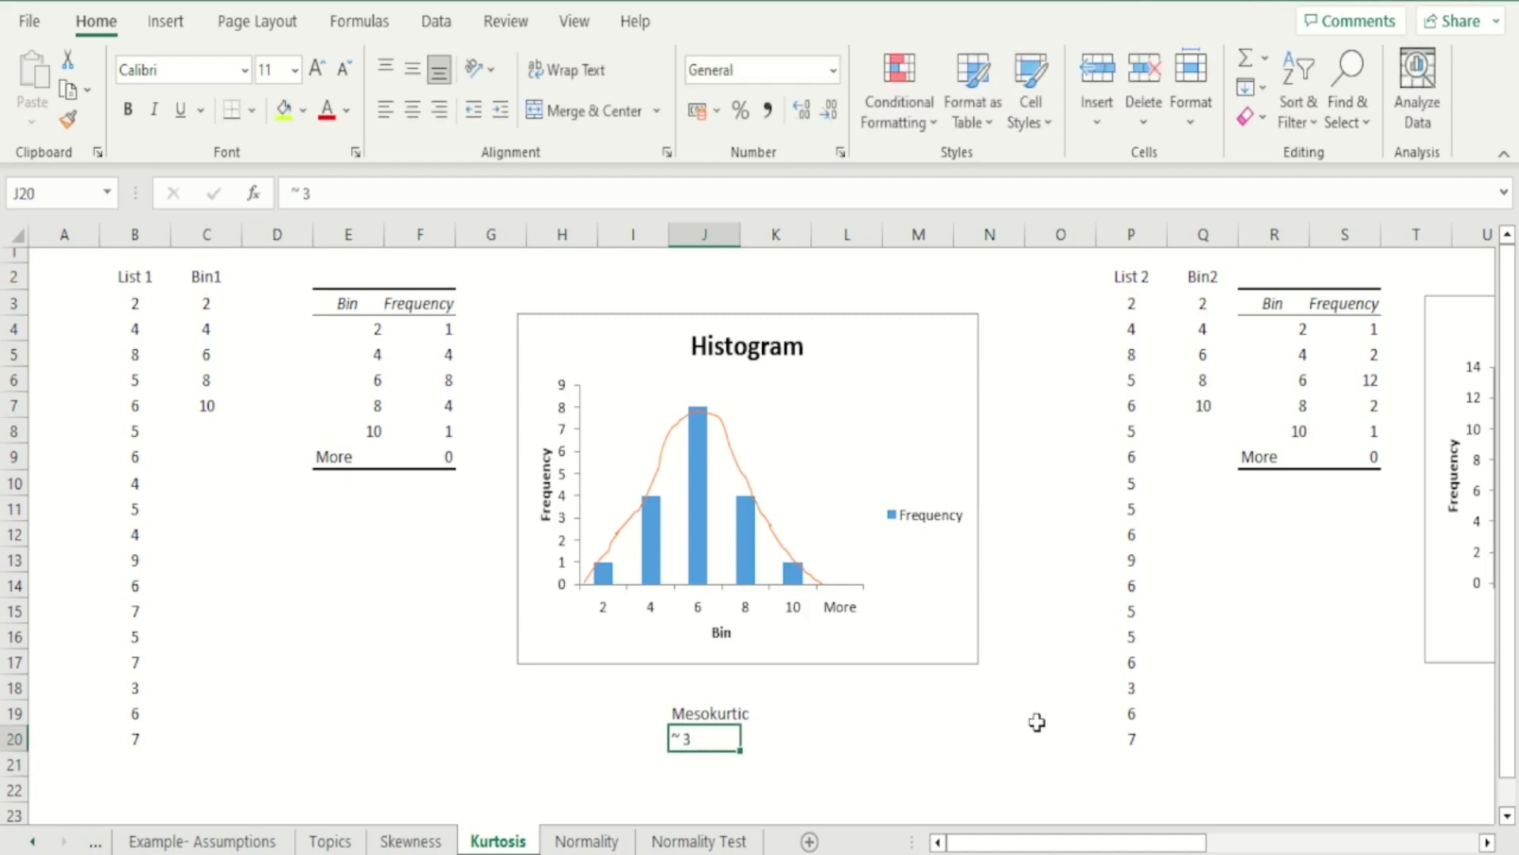
Enter > 3 in cell V20 beneath the Leptokurtic label of the List 2 histogram.
{"action": "key", "text": "Right"}
{"action": "key", "text": "Right"}
{"action": "key", "text": "Right"}
{"action": "key", "text": "Right"}
{"action": "key", "text": "Right"}
{"action": "key", "text": "Right"}
{"action": "key", "text": "Right"}
{"action": "key", "text": "Right"}
{"action": "key", "text": "Right"}
{"action": "key", "text": "Right"}
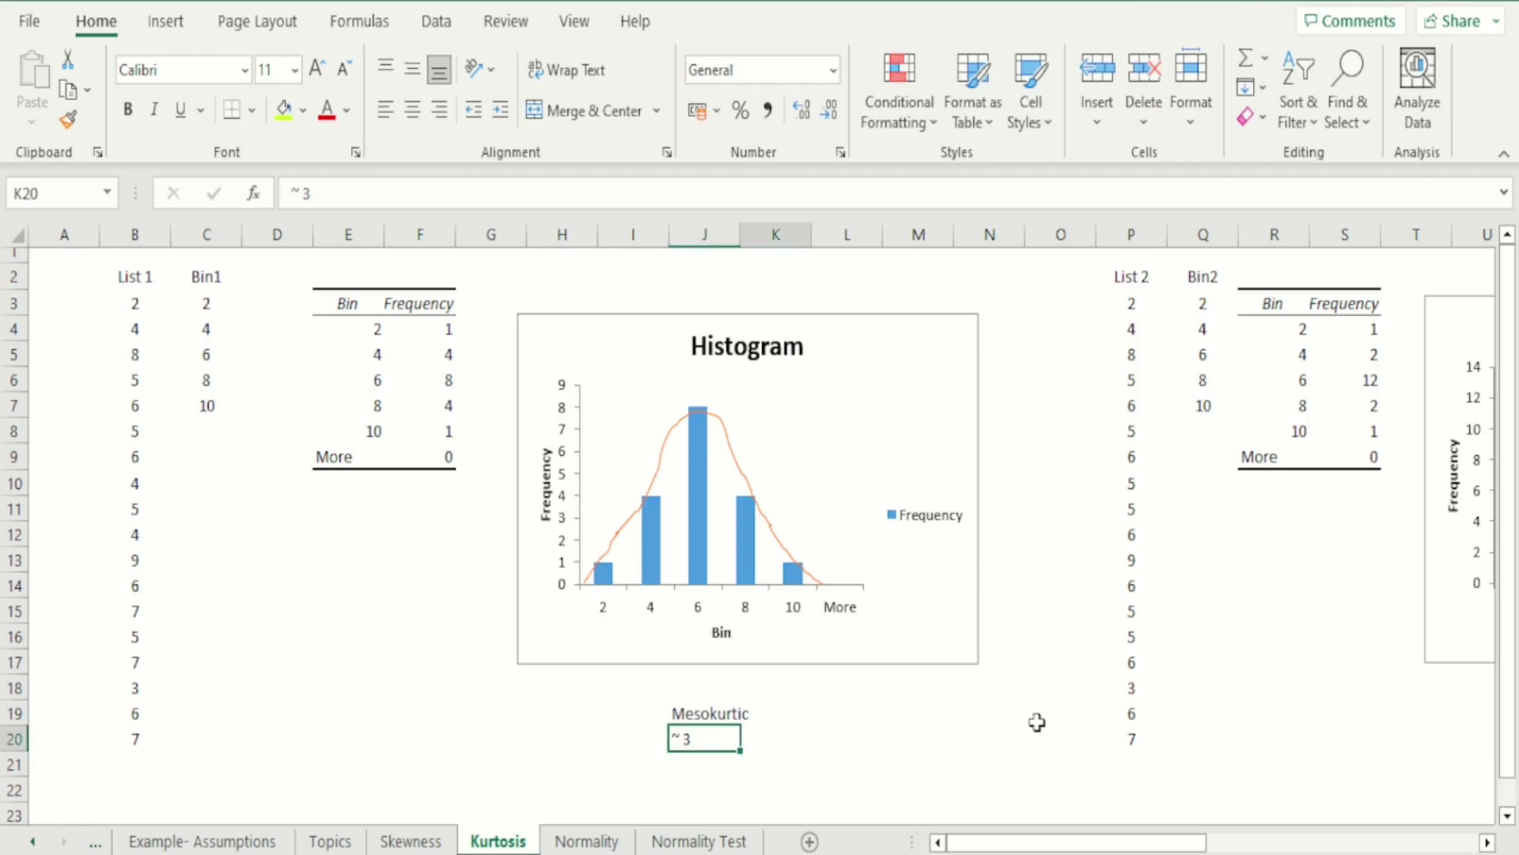
{"action": "key", "text": "Right"}
{"action": "key", "text": "Right"}
{"action": "key", "text": "Right"}
{"action": "key", "text": "Right"}
{"action": "key", "text": "Right"}
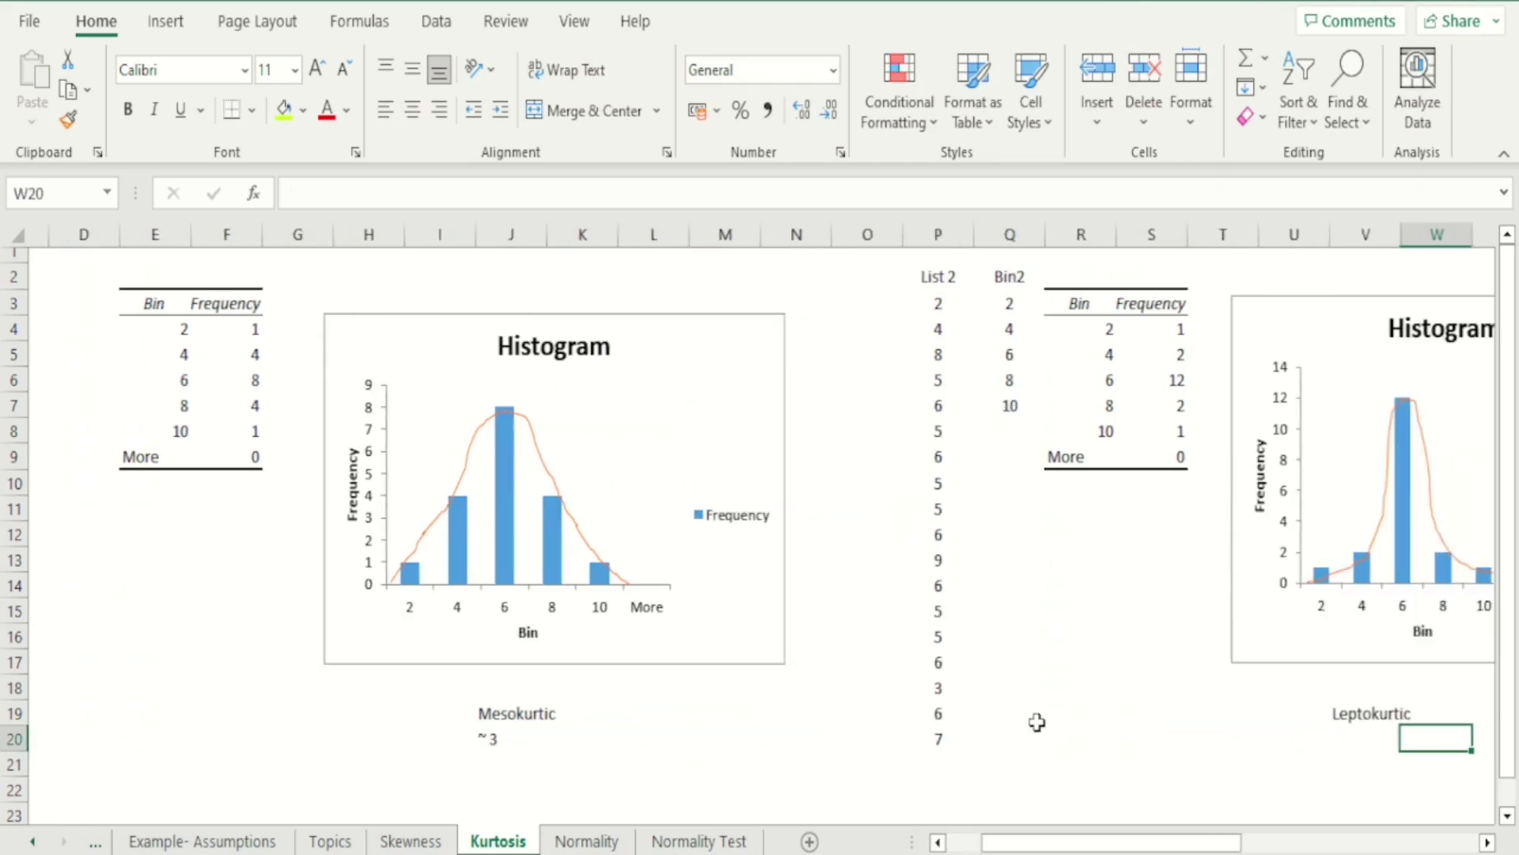
{"action": "key", "text": "Left"}
{"action": "key", "text": "Left"}
{"action": "key", "text": "Left"}
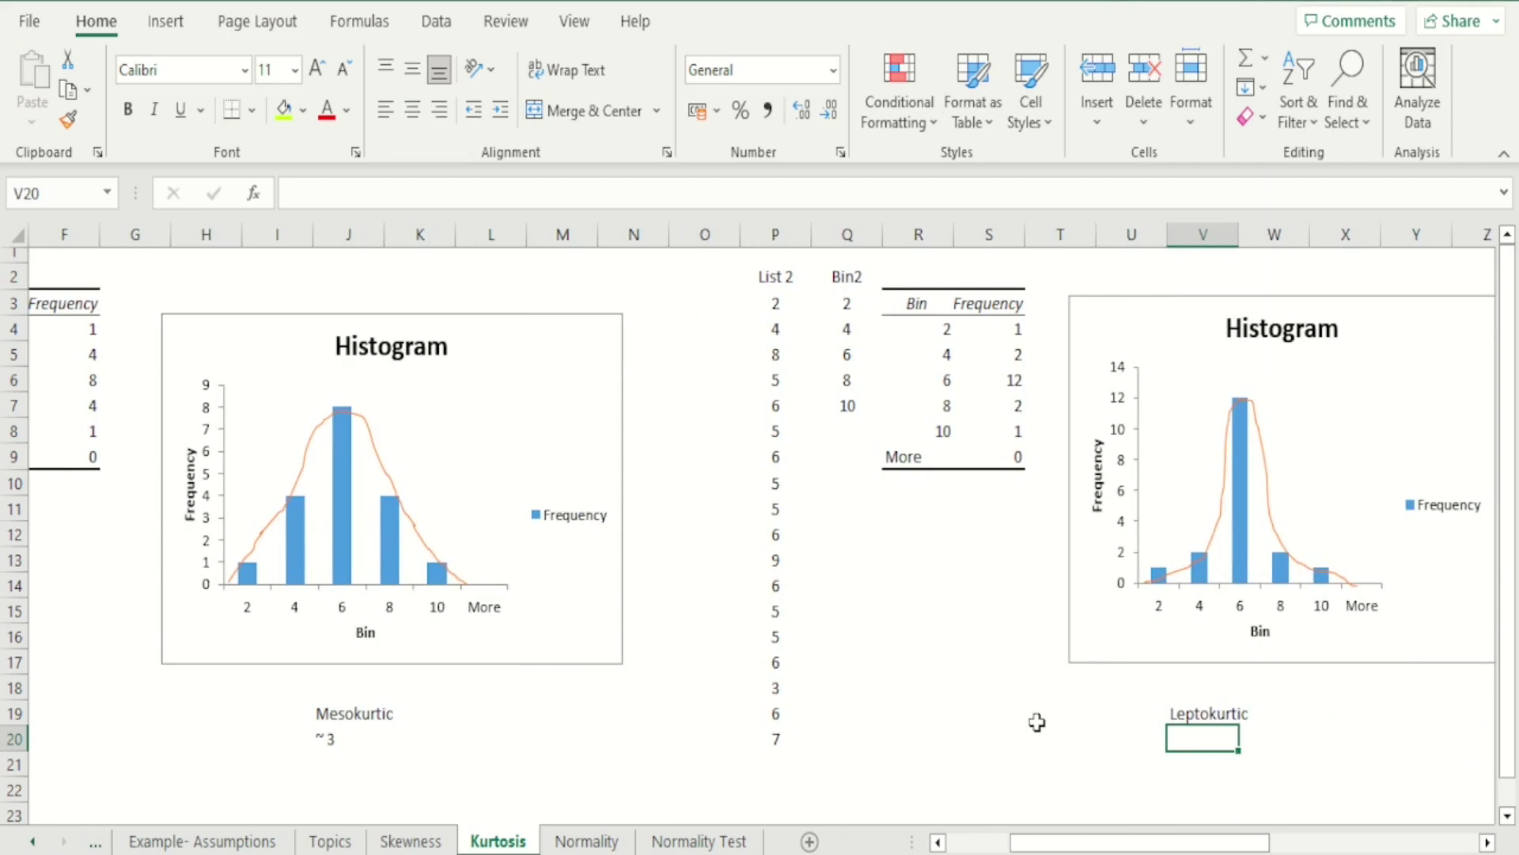
{"action": "type", "text": ">3"}
{"action": "key", "text": "Return"}
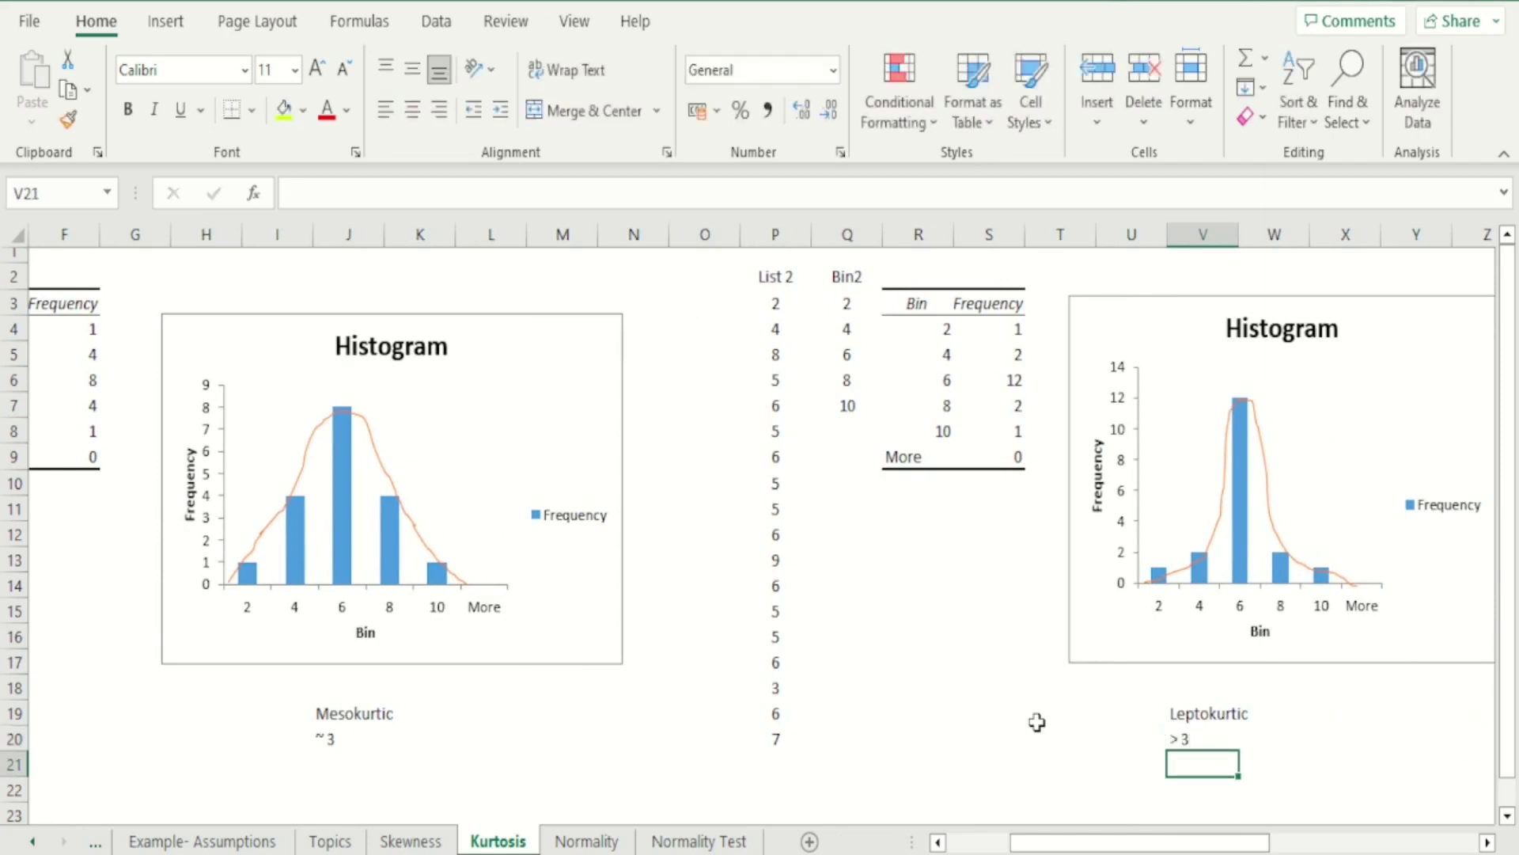
Enter < 3 in cell AI20 beneath the Platykurtic label of the List 3 histogram.
{"action": "key", "text": "Up"}
{"action": "key", "text": "Right"}
{"action": "key", "text": "Right"}
{"action": "key", "text": "Right"}
{"action": "key", "text": "Right"}
{"action": "key", "text": "Right"}
{"action": "key", "text": "Right"}
{"action": "key", "text": "Right"}
{"action": "key", "text": "Right"}
{"action": "key", "text": "Right"}
{"action": "key", "text": "Right"}
{"action": "key", "text": "Right"}
{"action": "key", "text": "Right"}
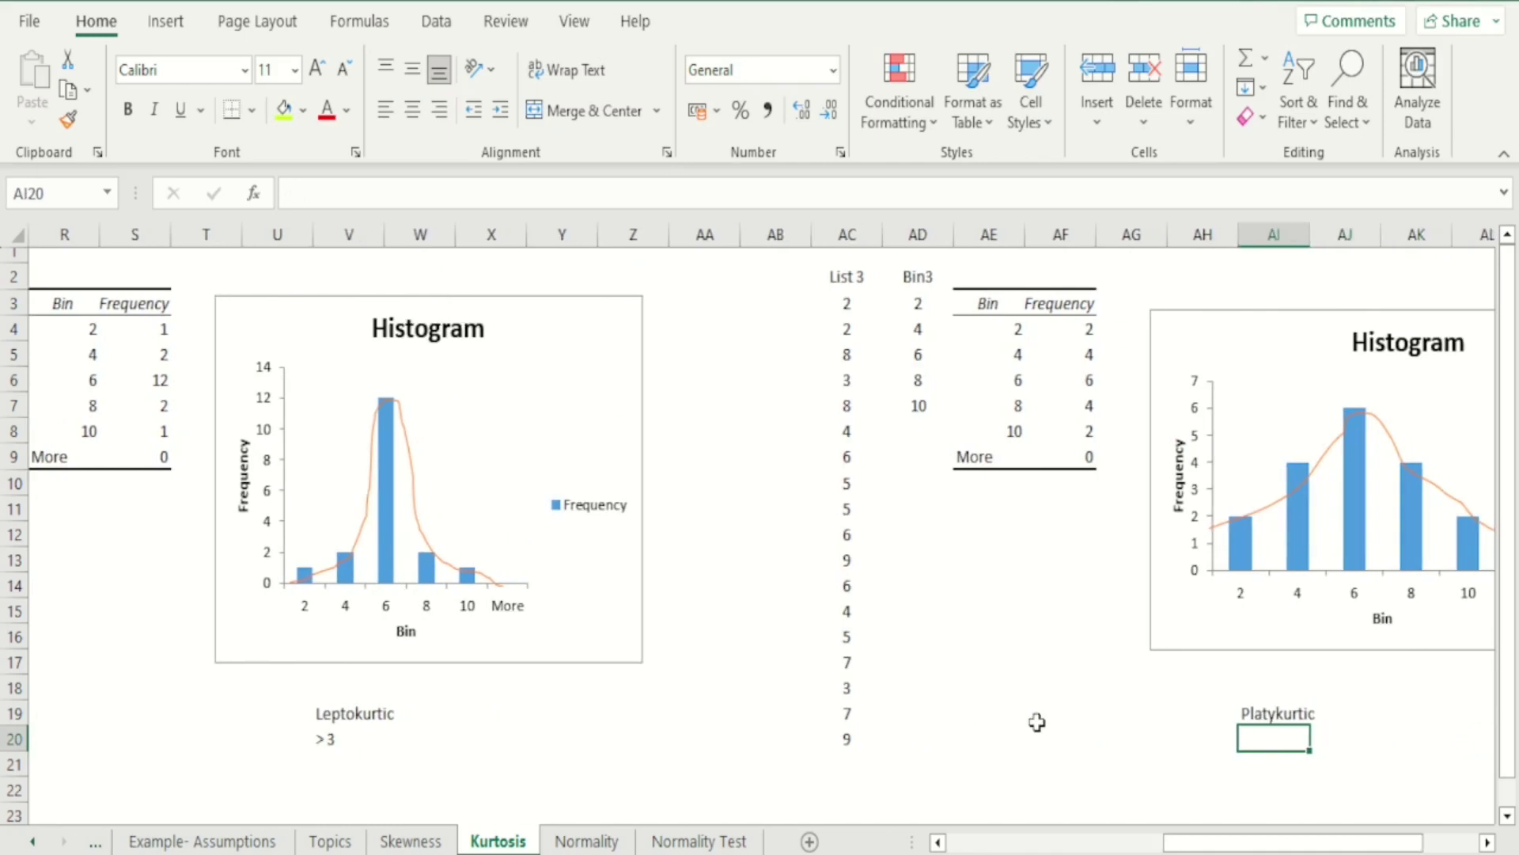
{"action": "type", "text": "<3"}
{"action": "key", "text": "Return"}
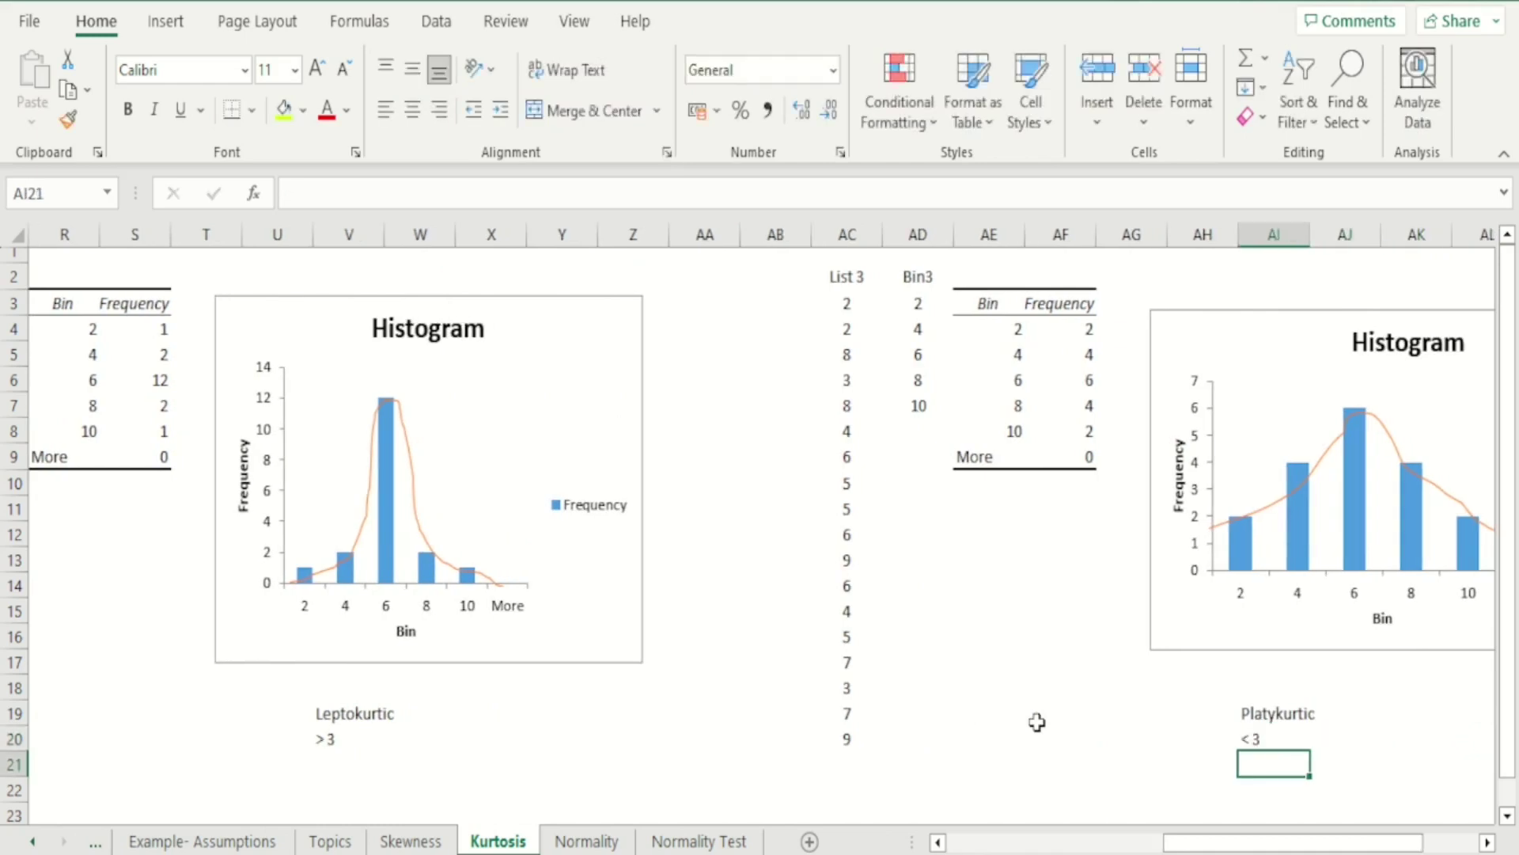
Return to the List 1 data and write the formula =kurt(B3:B20) in cell F20 to compute its kurtosis.
{"action": "key", "text": "Up"}
{"action": "key", "text": "Left"}
{"action": "key", "text": "Left"}
{"action": "key", "text": "Left"}
{"action": "key", "text": "Left"}
{"action": "key", "text": "Left"}
{"action": "key", "text": "Left"}
{"action": "key", "text": "Left"}
{"action": "key", "text": "Left"}
{"action": "key", "text": "Left"}
{"action": "key", "text": "Left"}
{"action": "key", "text": "Left"}
{"action": "key", "text": "Left"}
{"action": "key", "text": "Left"}
{"action": "key", "text": "Left"}
{"action": "key", "text": "Left"}
{"action": "key", "text": "Left"}
{"action": "key", "text": "Left"}
{"action": "key", "text": "Left"}
{"action": "key", "text": "Left"}
{"action": "key", "text": "Left"}
{"action": "key", "text": "Left"}
{"action": "key", "text": "Left"}
{"action": "key", "text": "Left"}
{"action": "key", "text": "Left"}
{"action": "key", "text": "Left"}
{"action": "key", "text": "Left"}
{"action": "key", "text": "Left"}
{"action": "key", "text": "Left"}
{"action": "key", "text": "Left"}
{"action": "key", "text": "Left"}
{"action": "key", "text": "Left"}
{"action": "key", "text": "Left"}
{"action": "key", "text": "Left"}
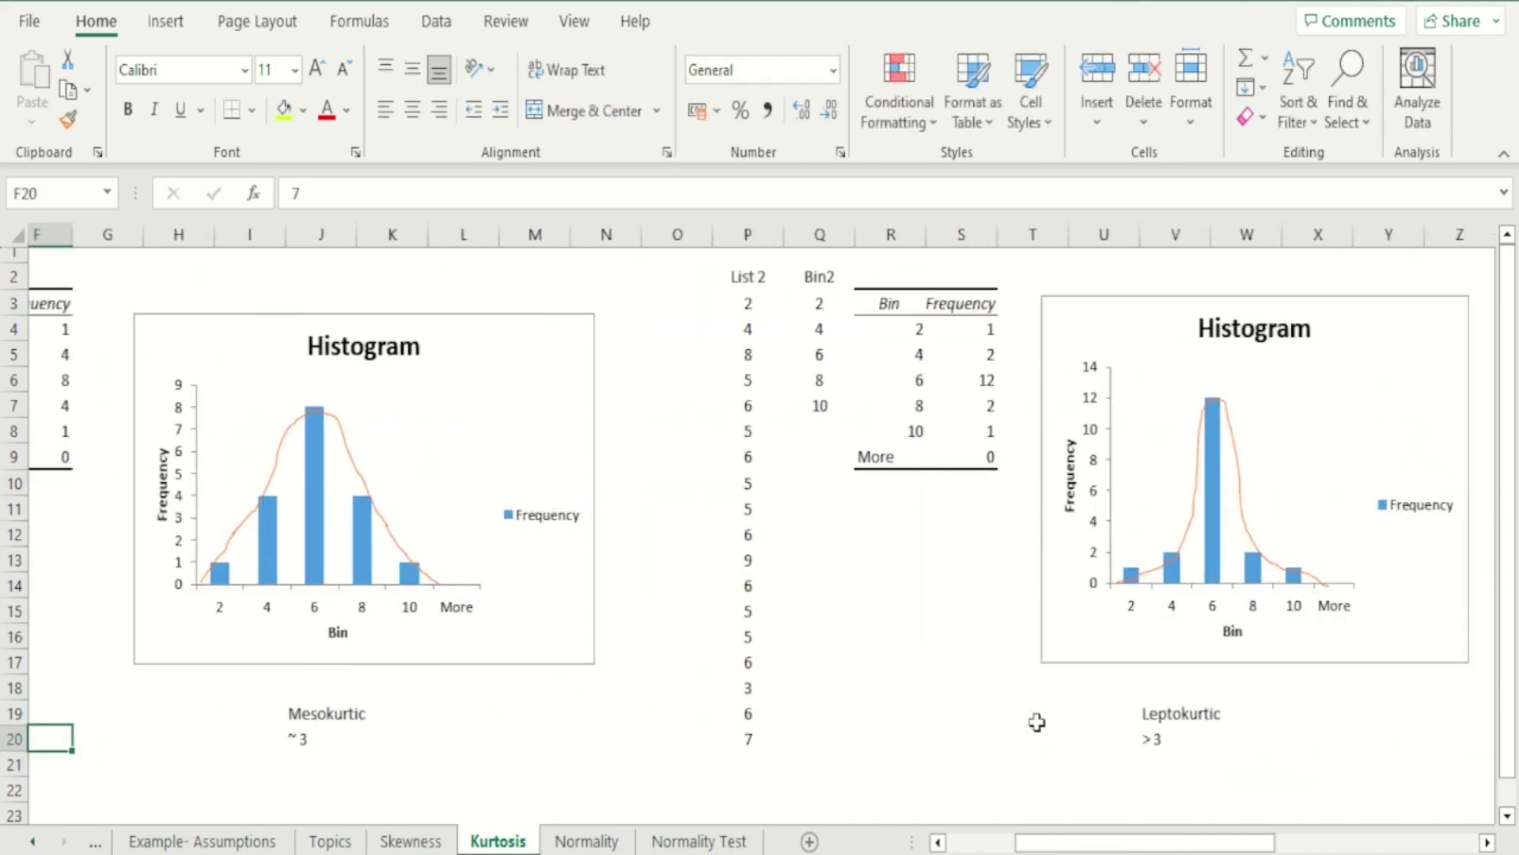
{"action": "key", "text": "Right"}
{"action": "key", "text": "Right"}
{"action": "key", "text": "Right"}
{"action": "key", "text": "Right"}
{"action": "key", "text": "Right"}
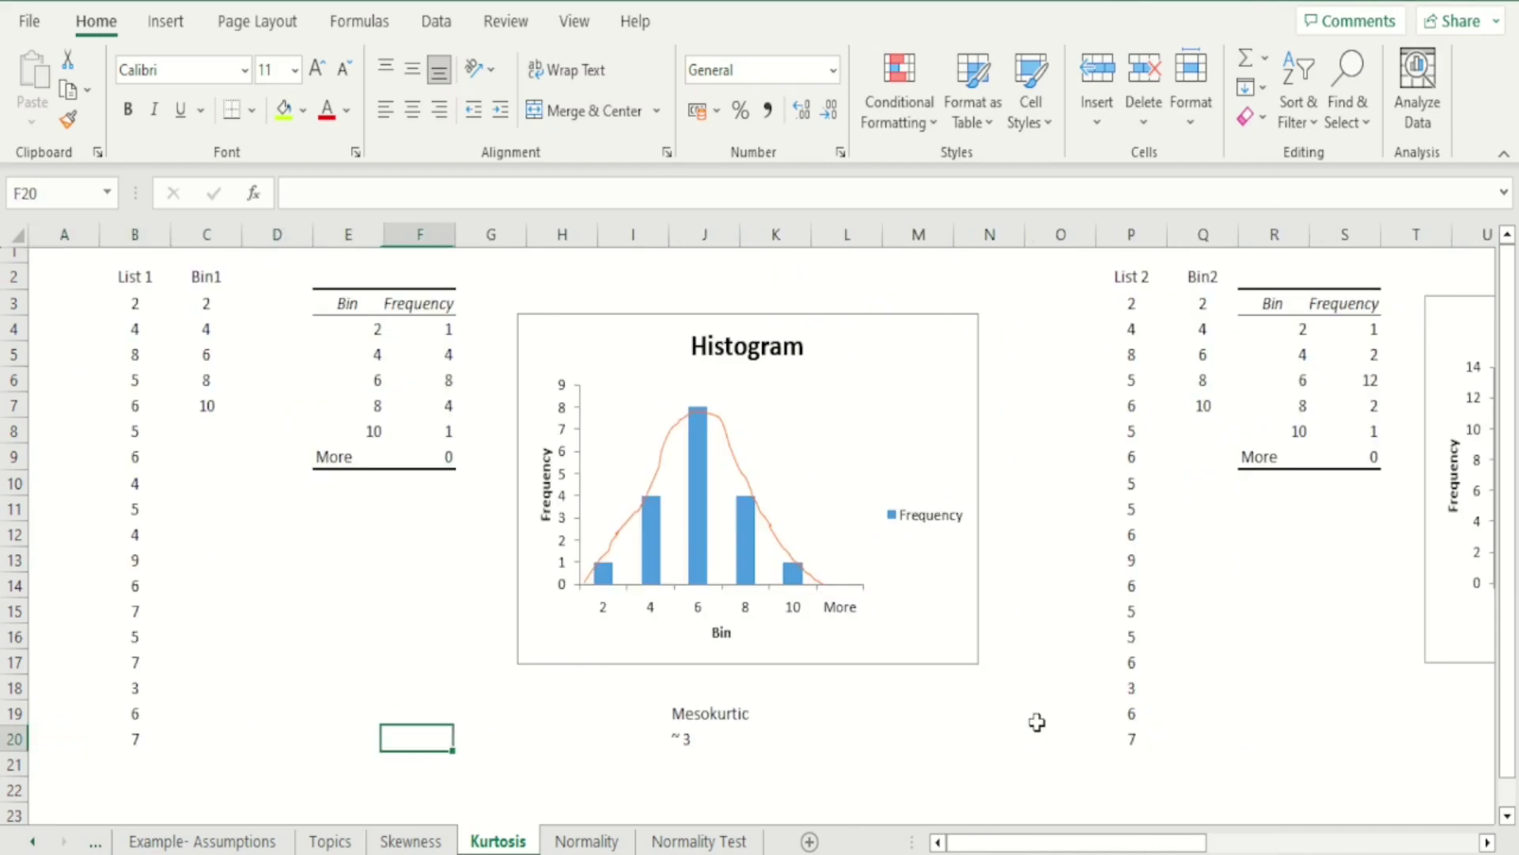
{"action": "type", "text": "=ku"}
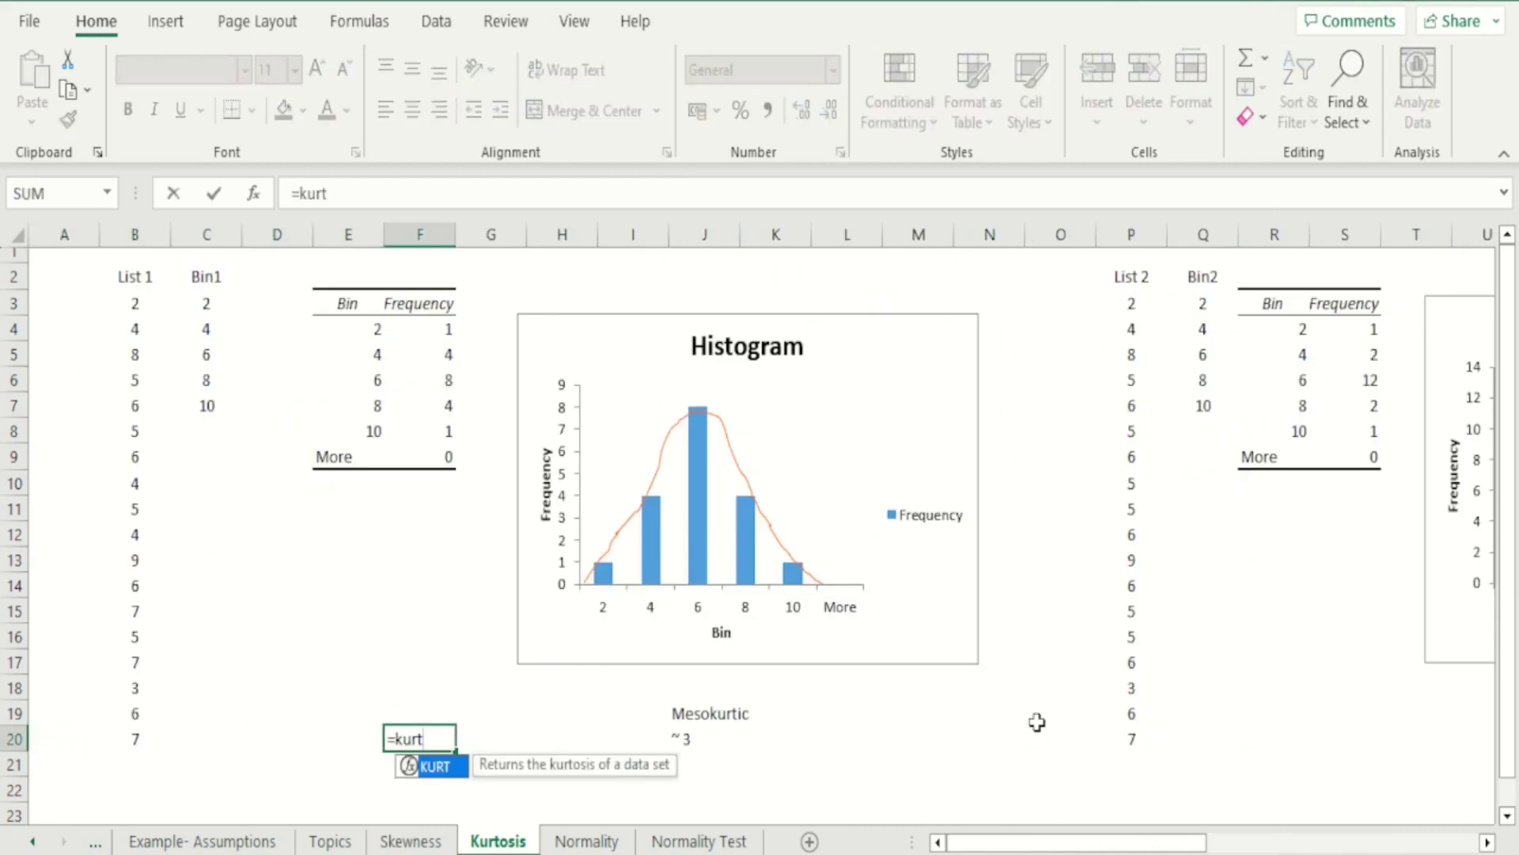
{"action": "type", "text": "rt("}
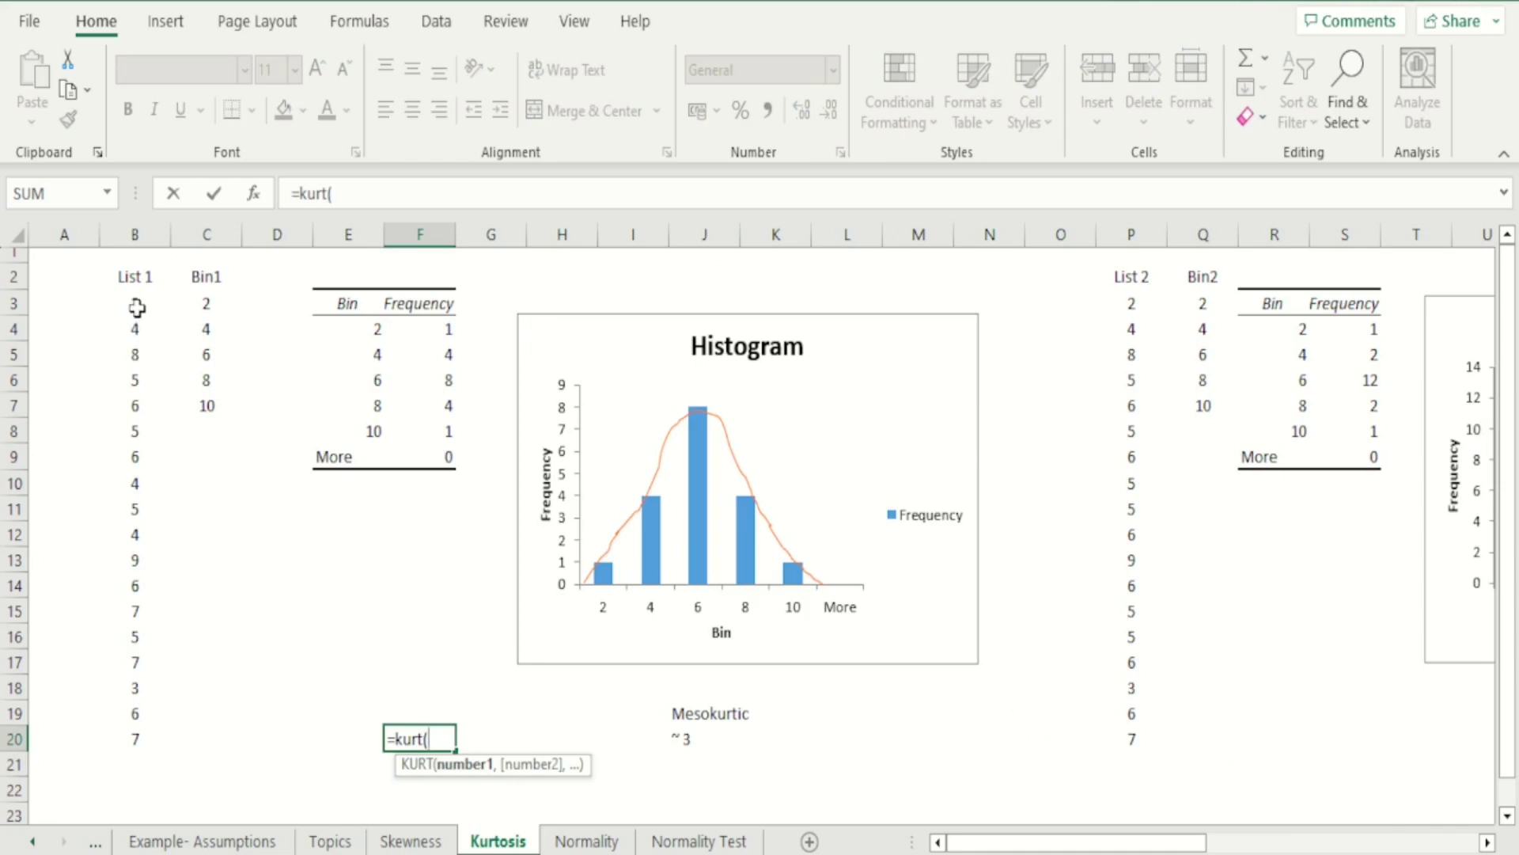
{"action": "left_click_drag", "start_coordinate": [137, 307], "coordinate": [133, 728]}
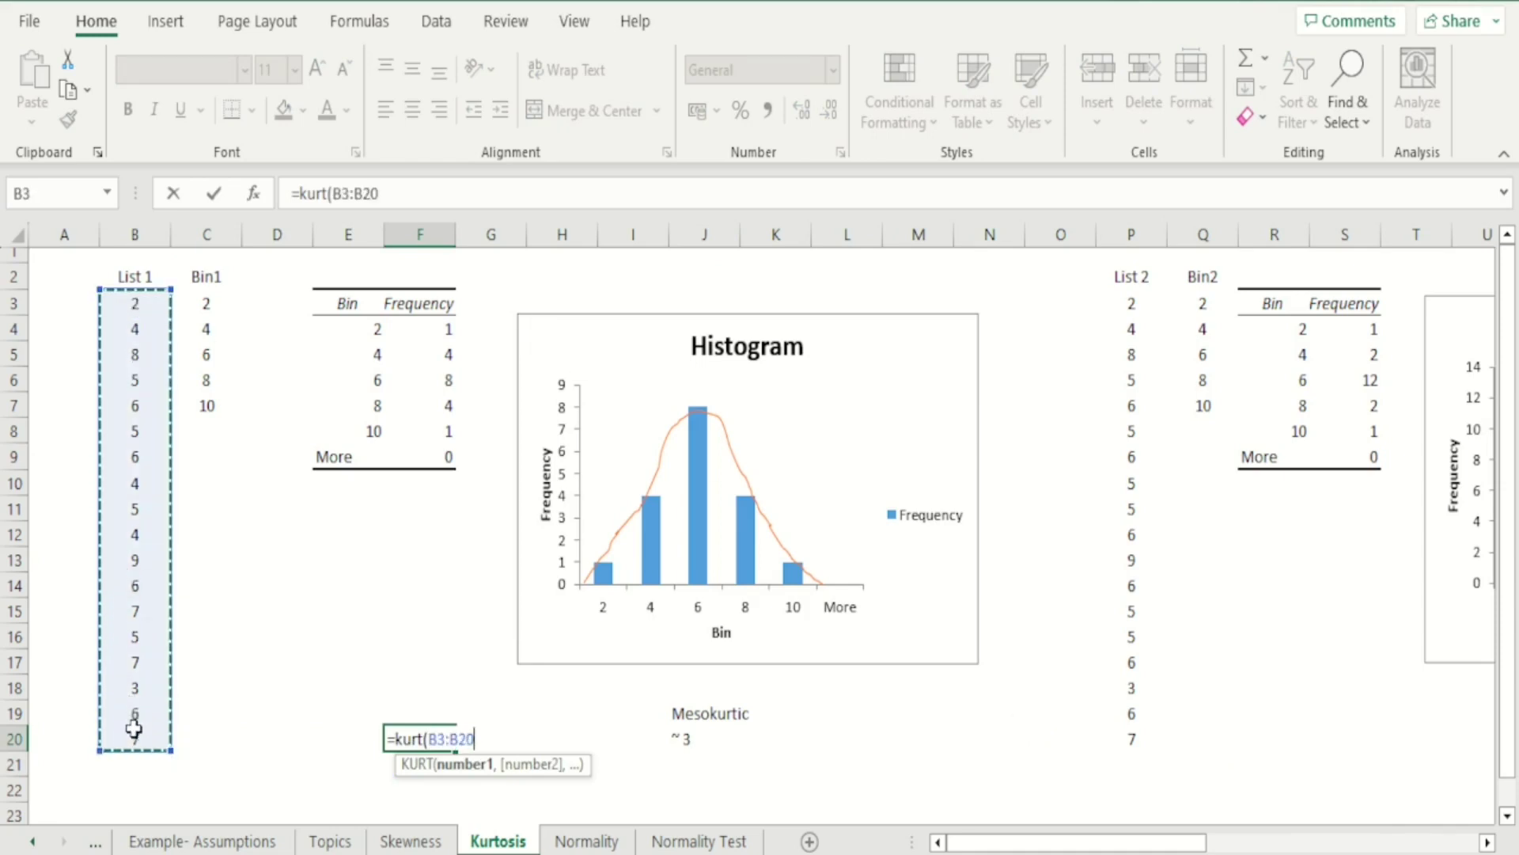
{"action": "type", "text": ")"}
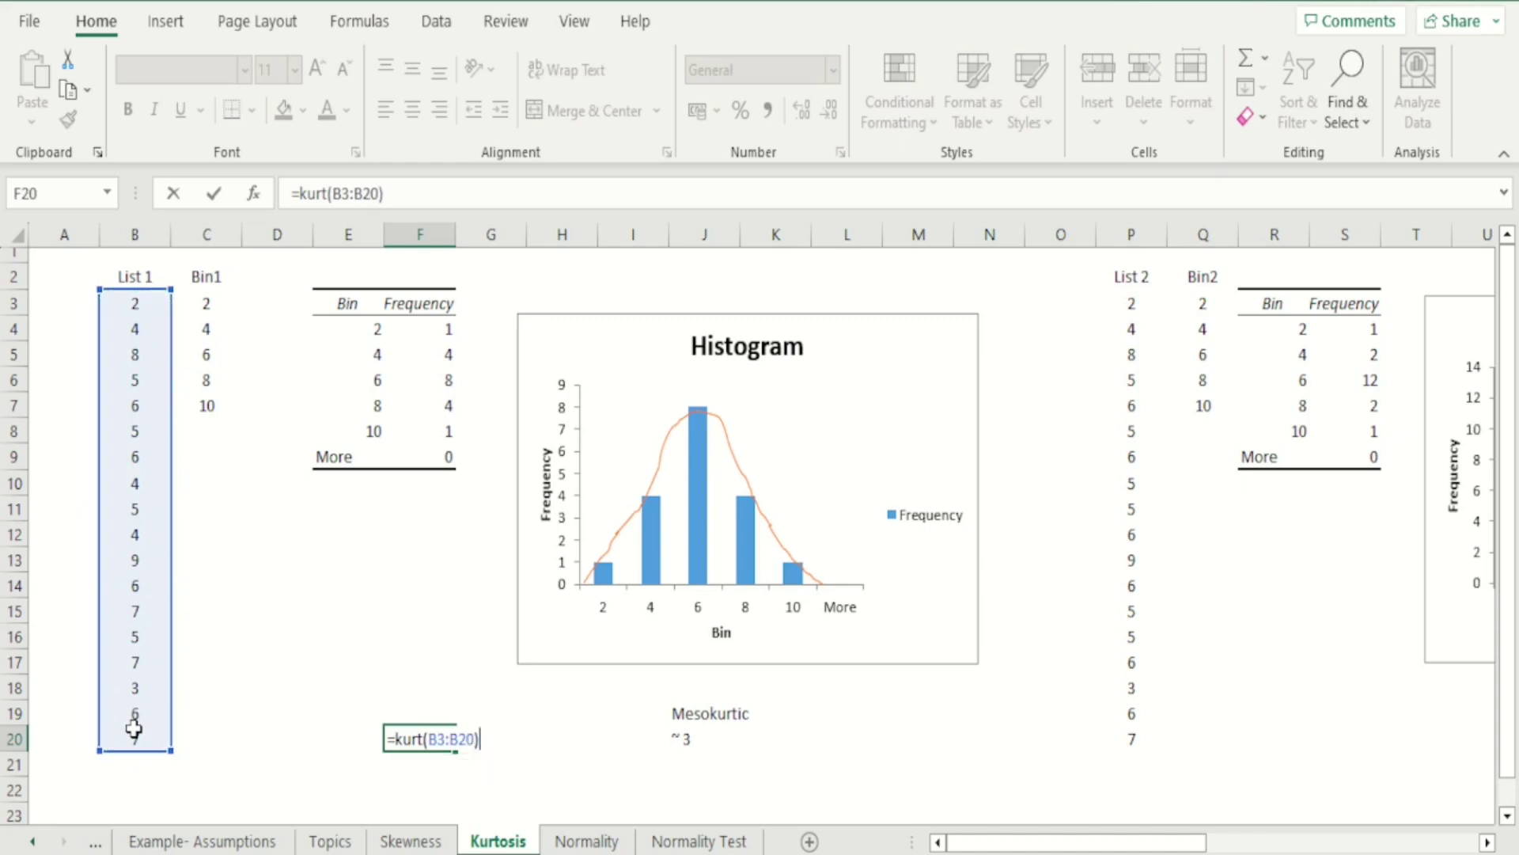
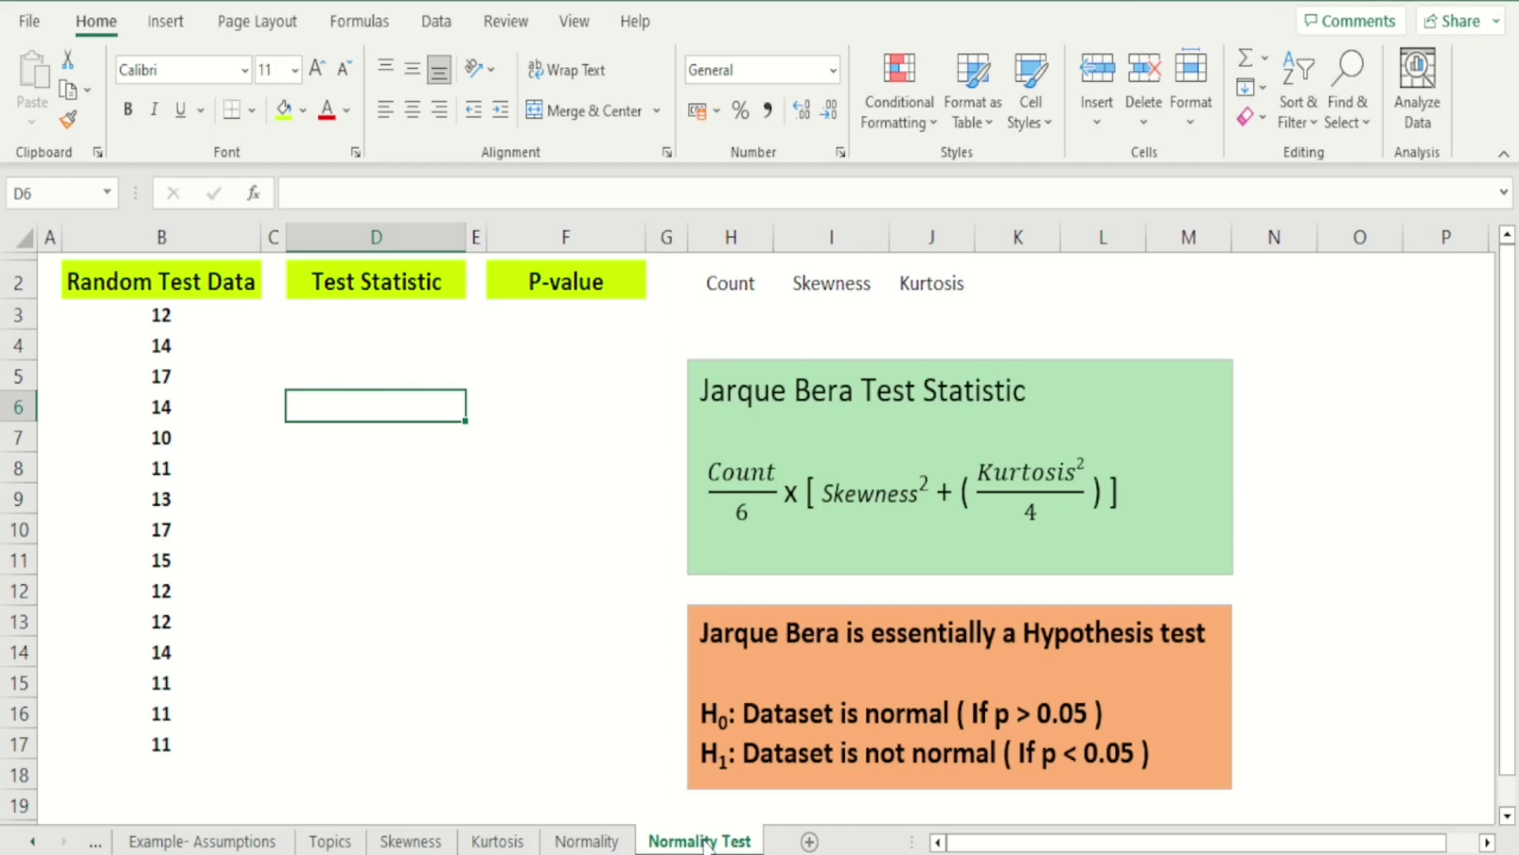
Examine the Random Test Data values in B3:B17 on the Normality Test sheet.
{"action": "left_click", "coordinate": [176, 311]}
{"action": "left_click_drag", "start_coordinate": [176, 310], "coordinate": [189, 746]}
{"action": "left_click", "coordinate": [303, 592]}
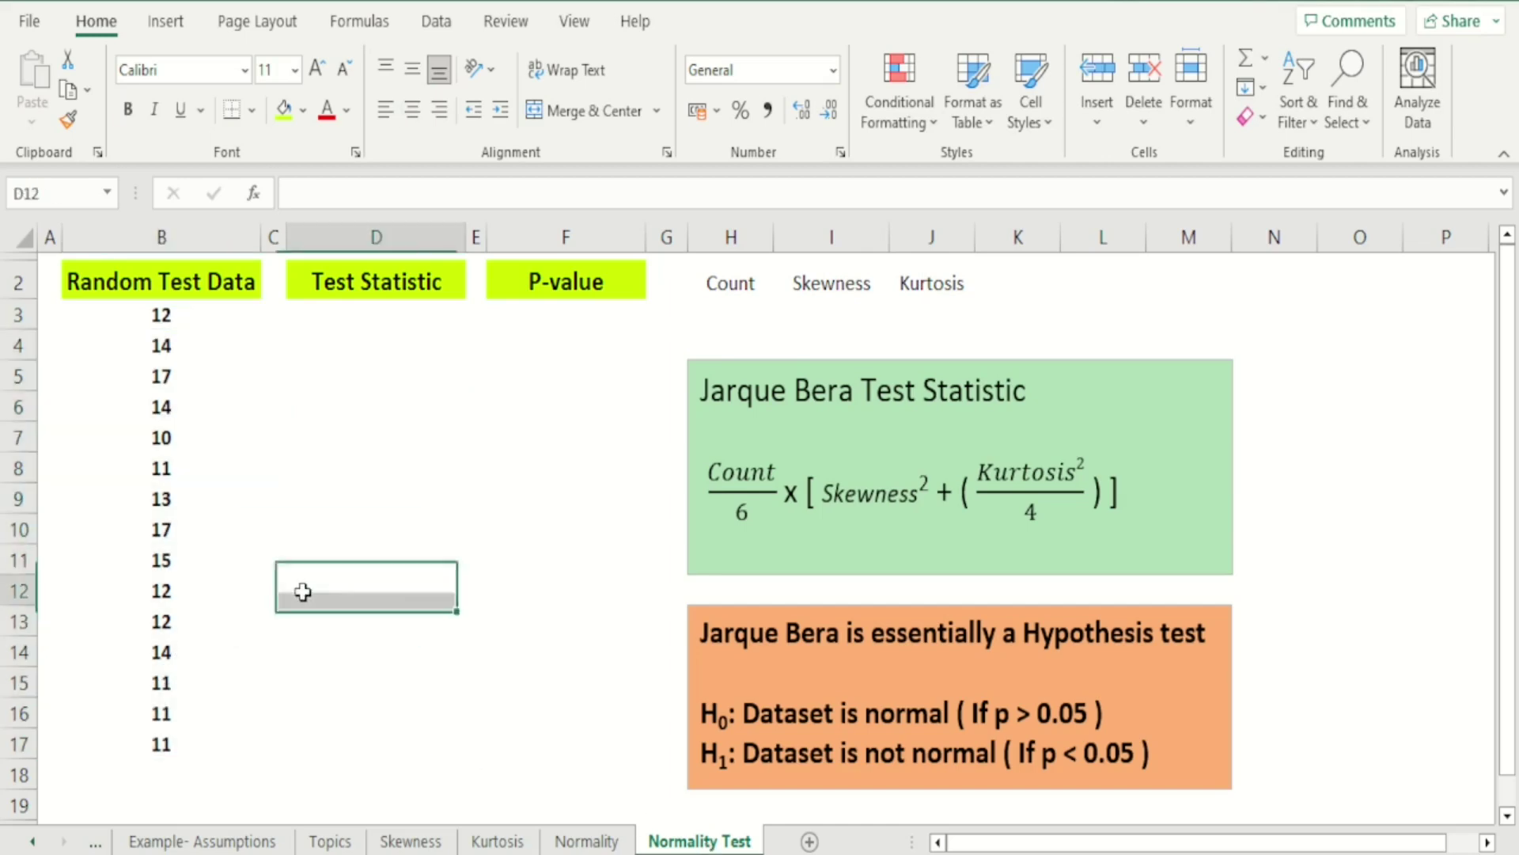
{"action": "left_click", "coordinate": [176, 377]}
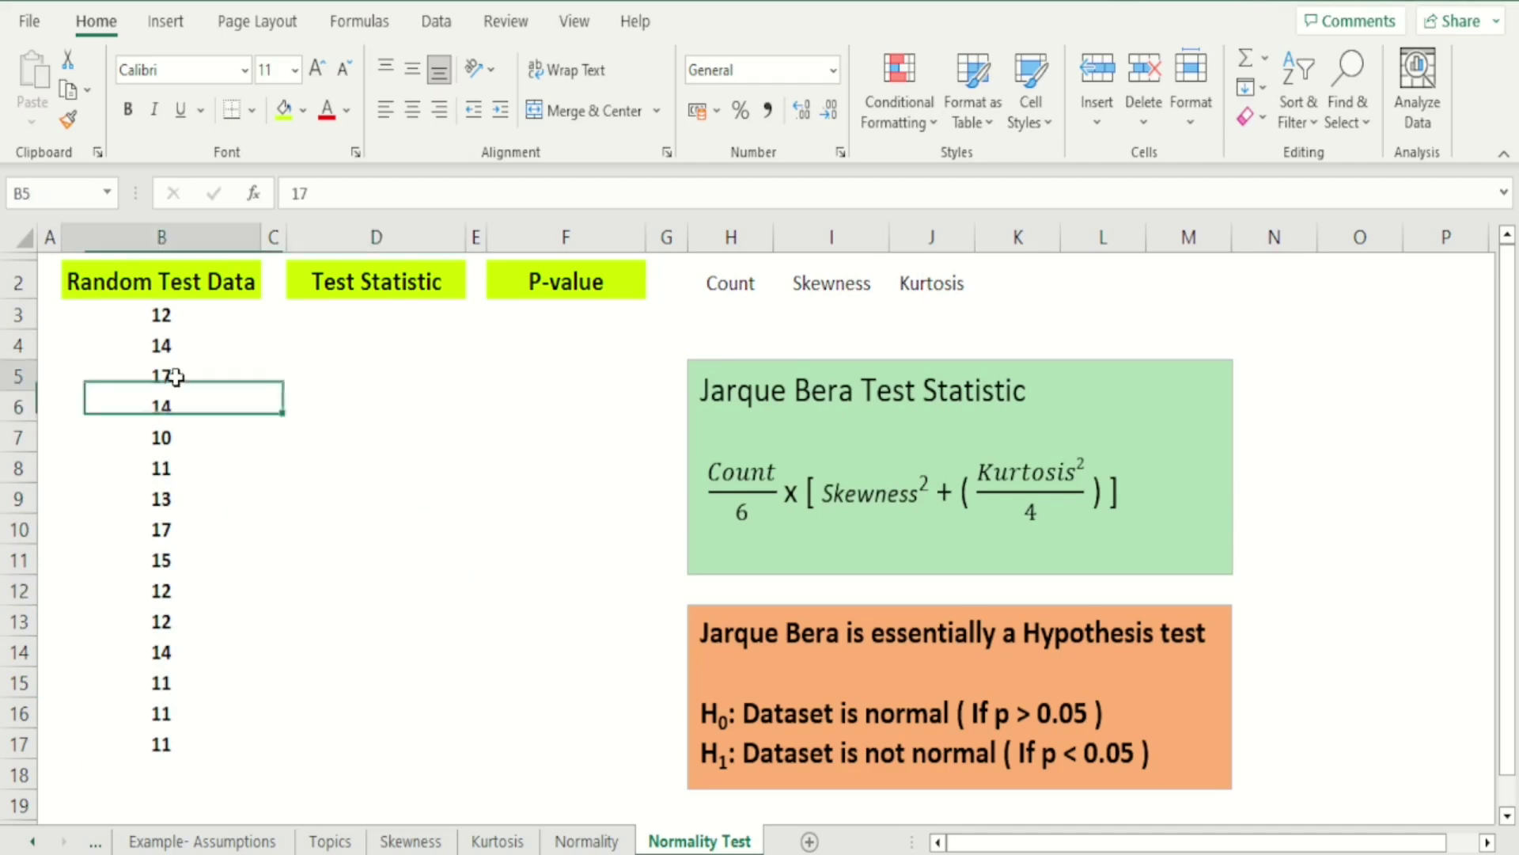
Start the Jarque Bera test statistic formula in cell D3 with =counta(B3:B17)/6*(.
{"action": "key", "text": "Up"}
{"action": "key", "text": "Up"}
{"action": "key", "text": "Right"}
{"action": "key", "text": "Right"}
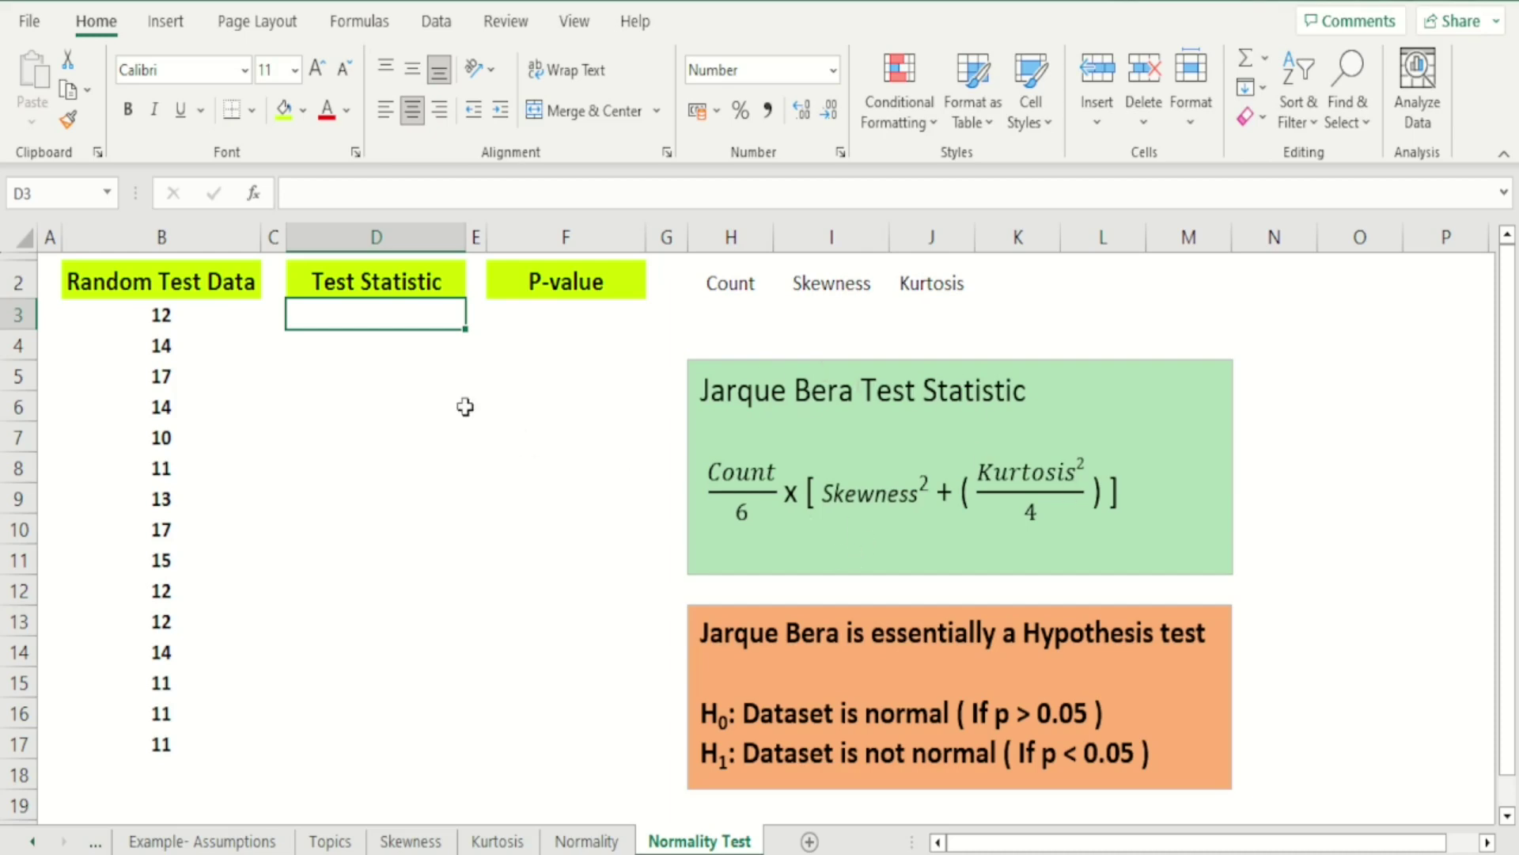
{"action": "type", "text": "=c"}
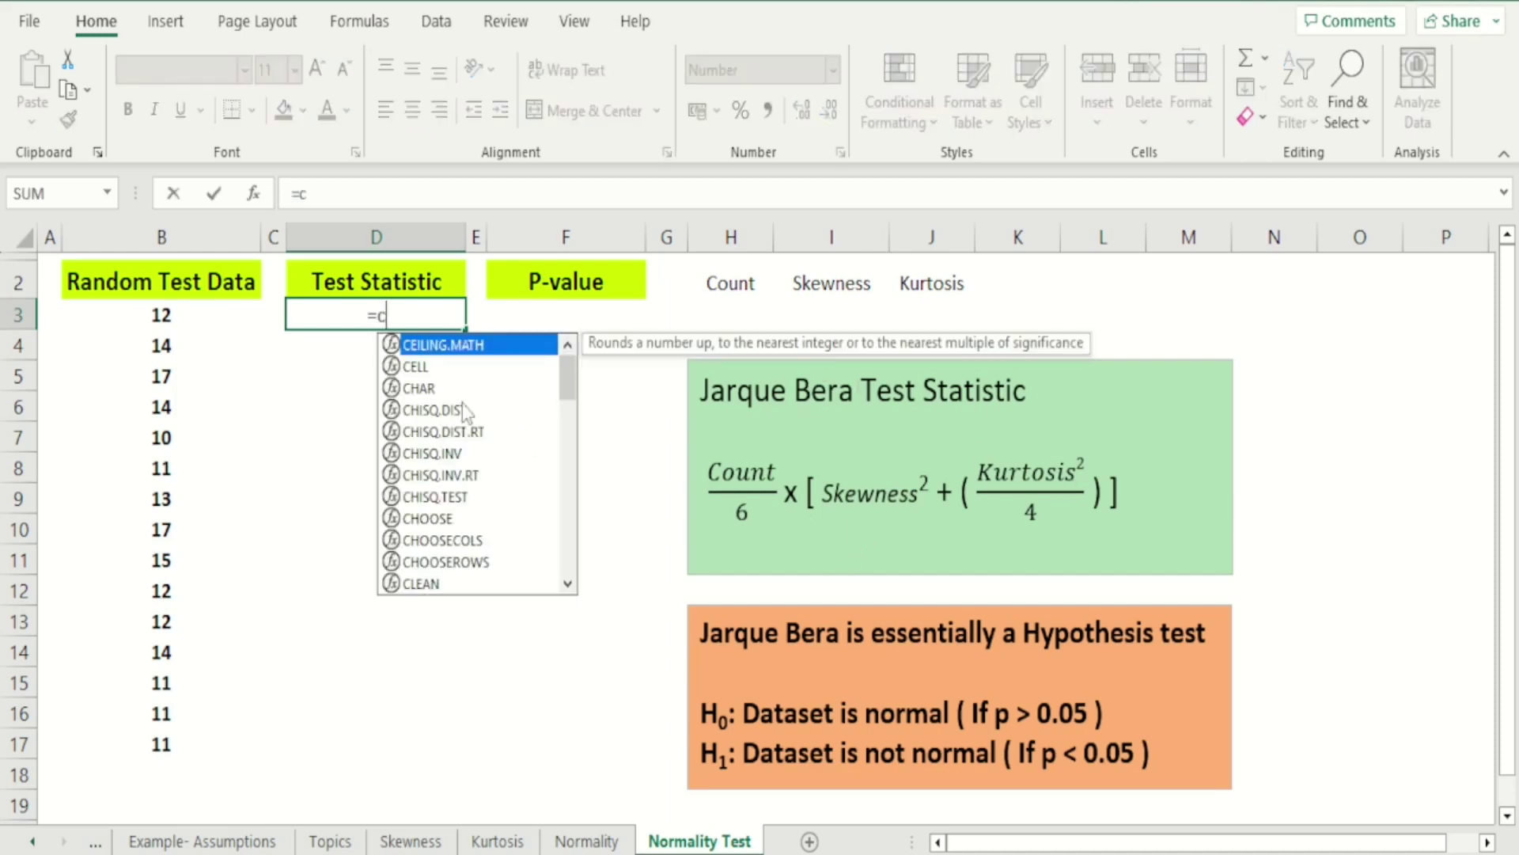
{"action": "type", "text": "ounta"}
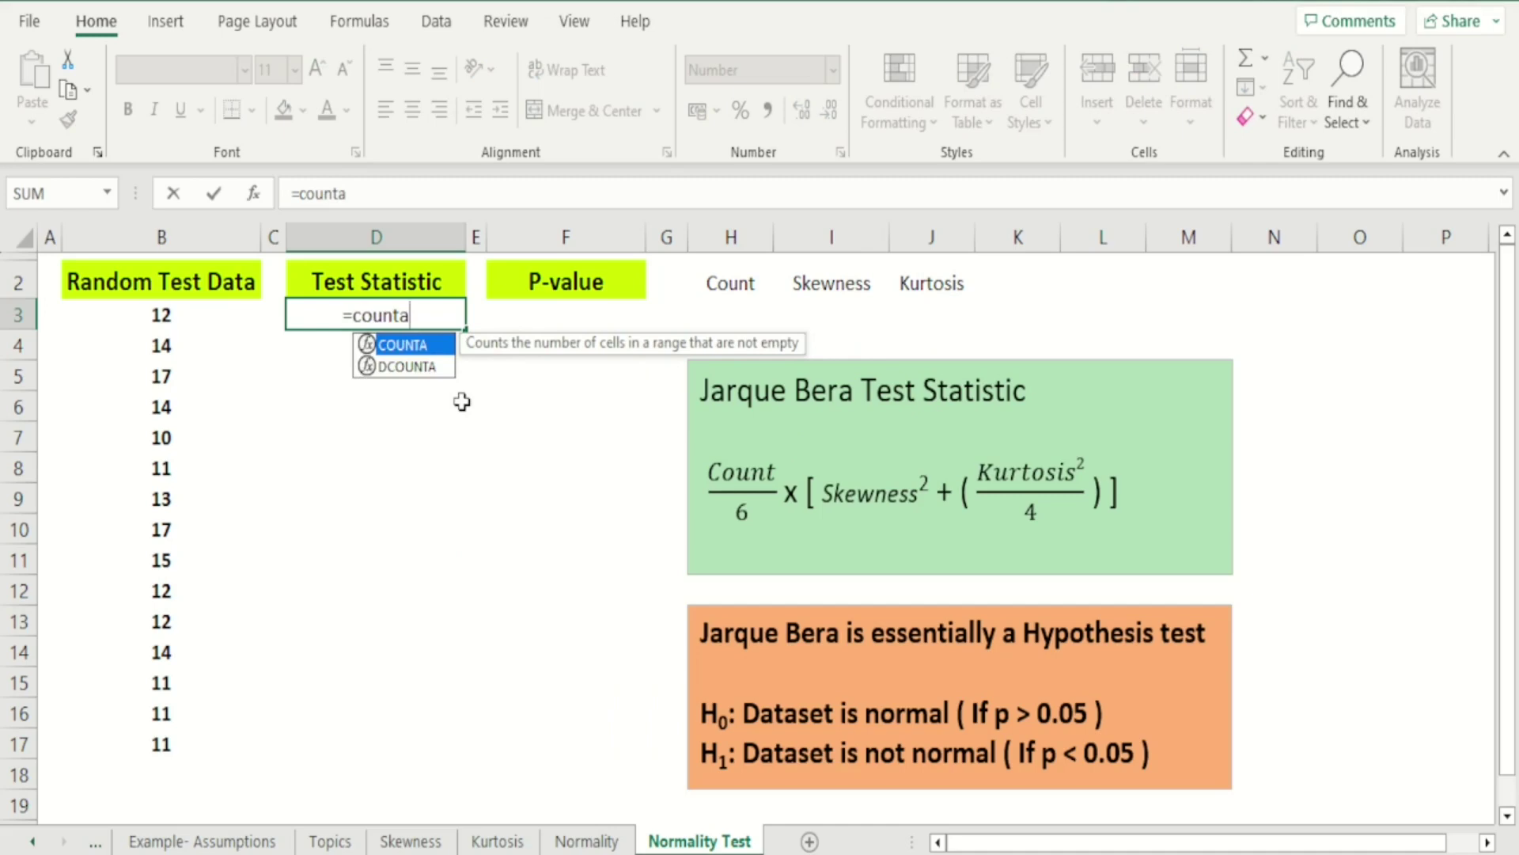
{"action": "type", "text": "("}
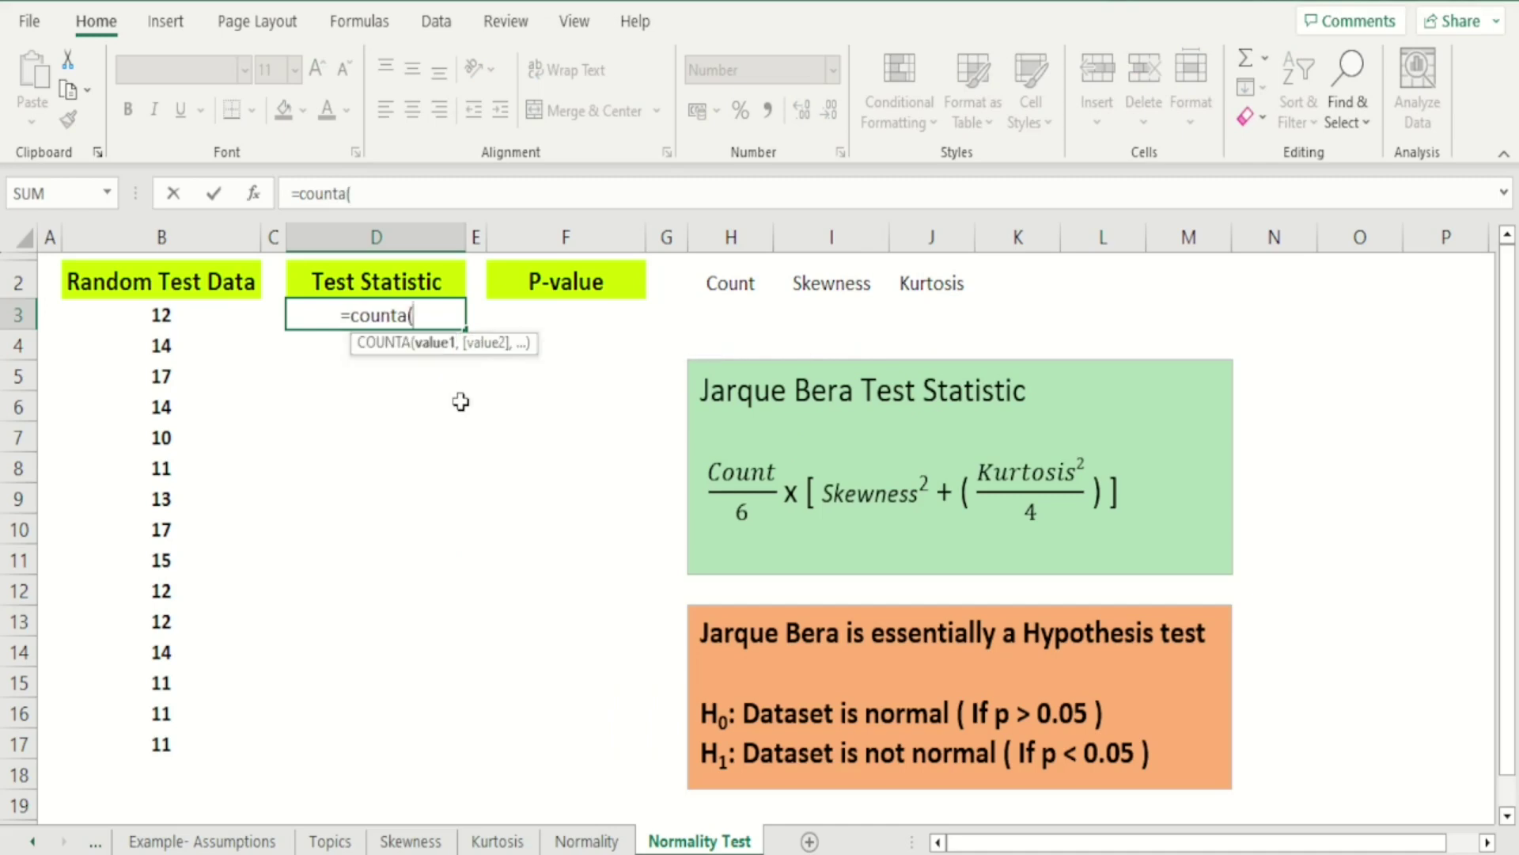
{"action": "left_click_drag", "start_coordinate": [181, 314], "coordinate": [133, 740]}
{"action": "type", "text": ")/6*("}
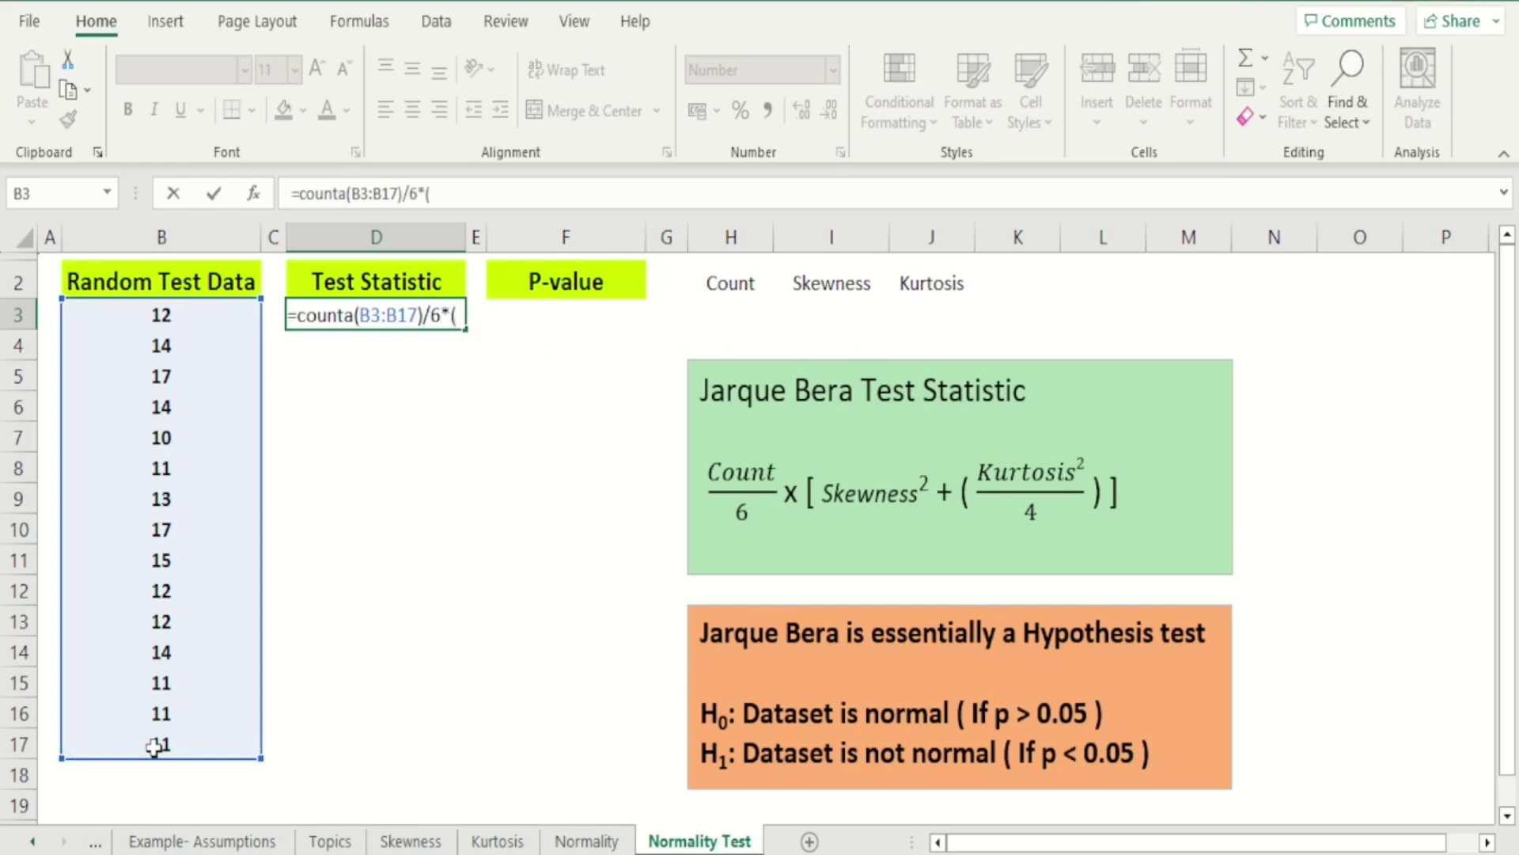
{"action": "type", "text": "skew("}
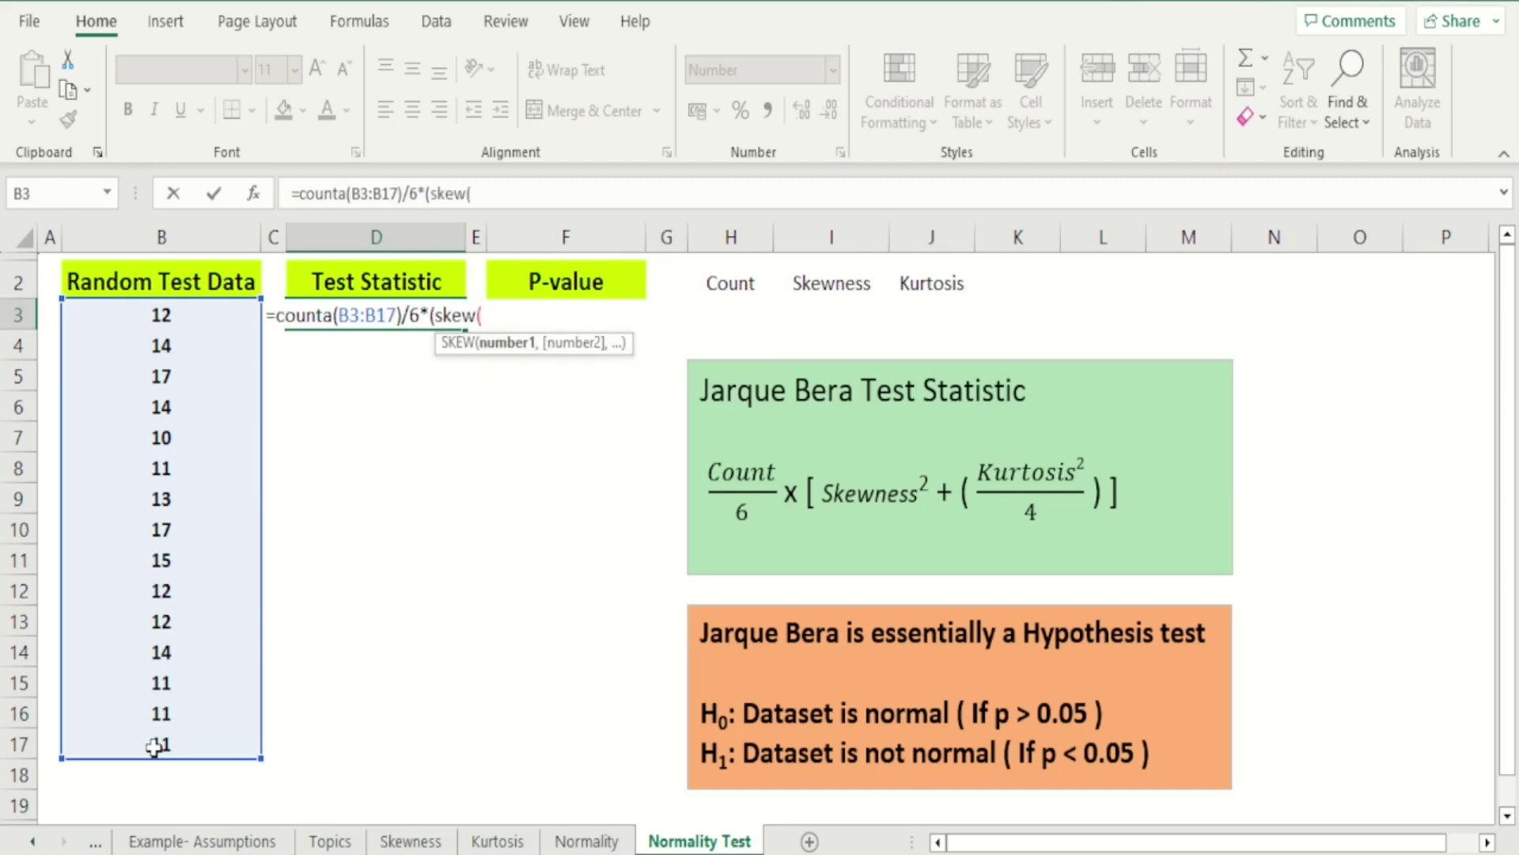
{"action": "key", "text": "BackSpace"}
{"action": "key", "text": "BackSpace"}
{"action": "key", "text": "BackSpace"}
{"action": "key", "text": "BackSpace"}
{"action": "key", "text": "BackSpace"}
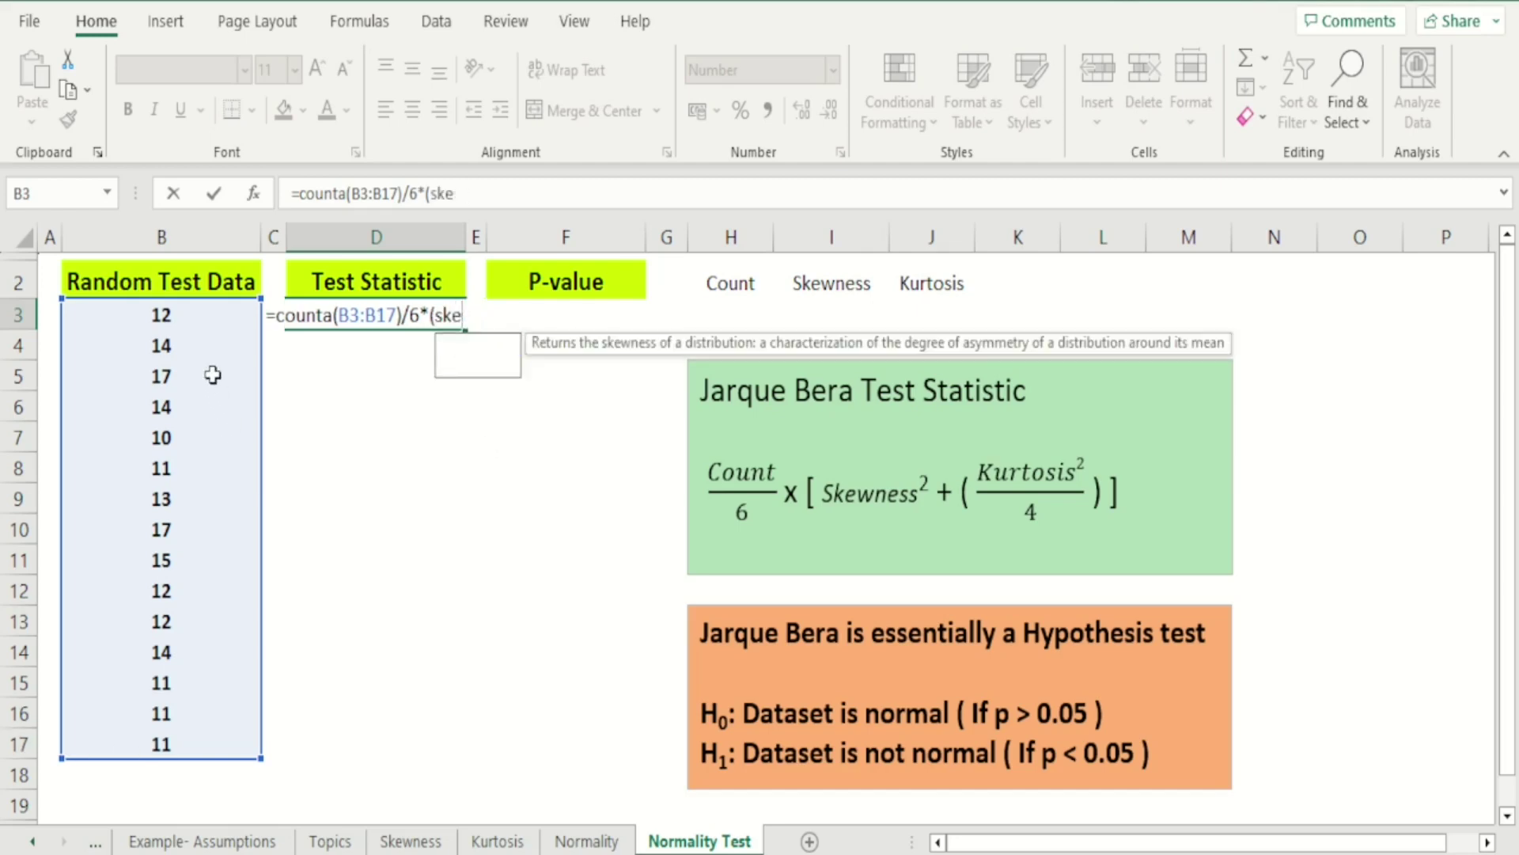
Add the squared skewness term power(skew(B3:B17),2)+ to the test statistic formula in D3.
{"action": "type", "text": "pow"}
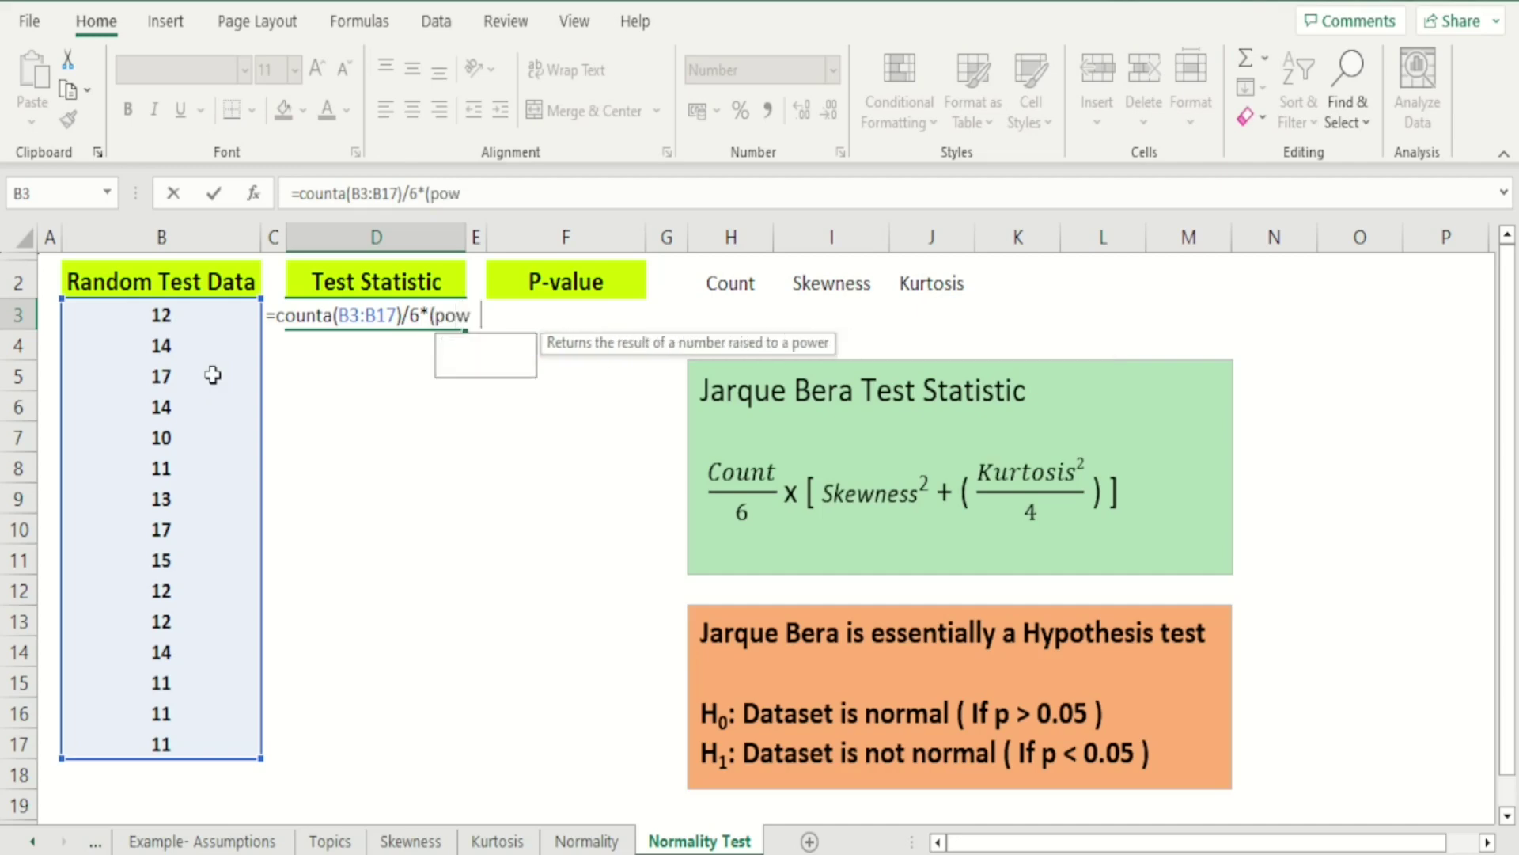
{"action": "type", "text": "er(skew("}
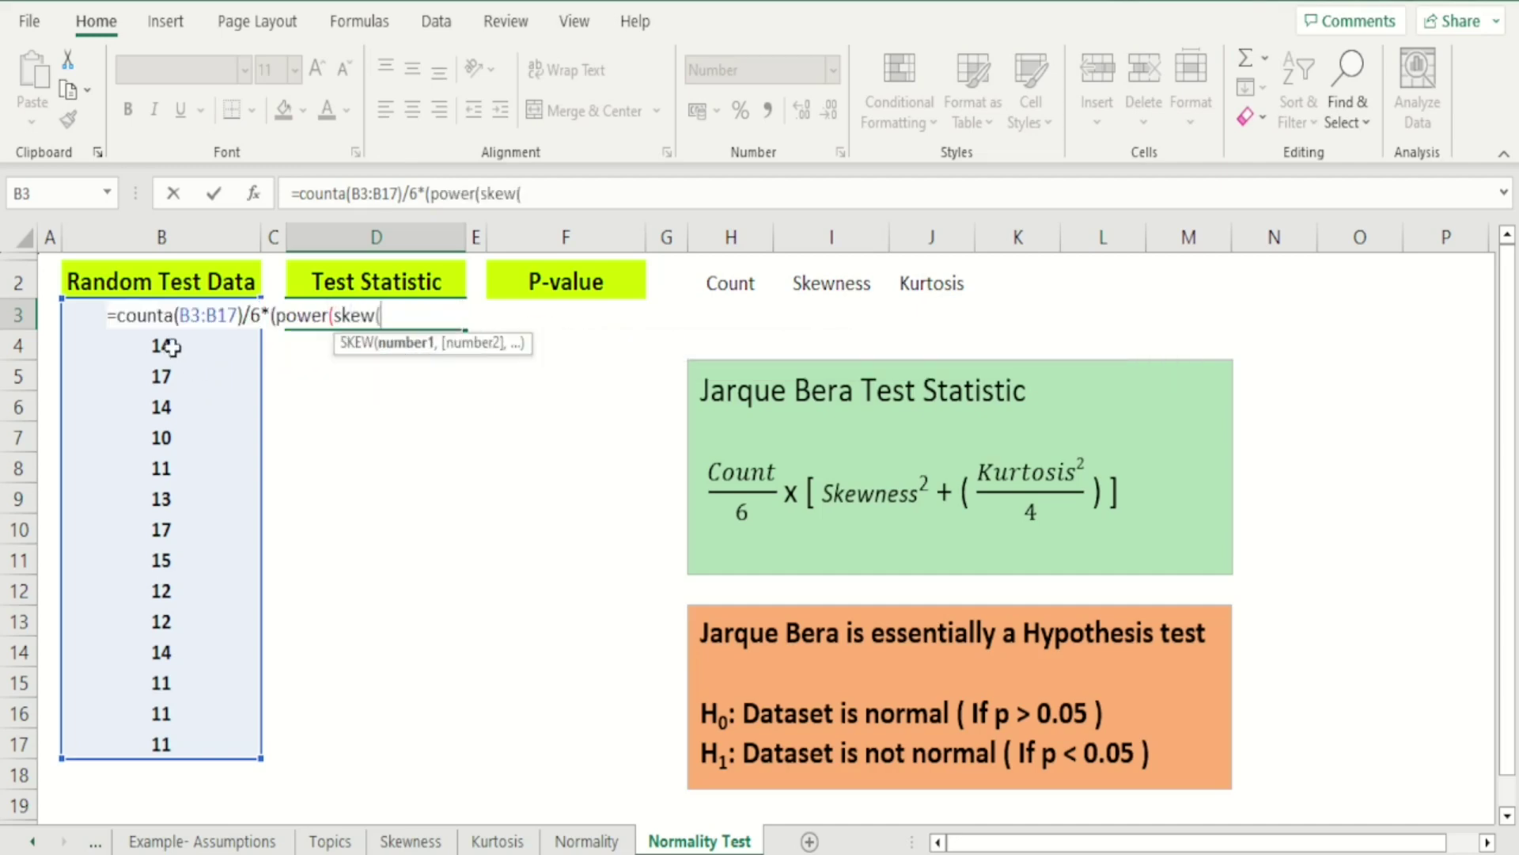
{"action": "left_click_drag", "start_coordinate": [174, 748], "coordinate": [126, 312]}
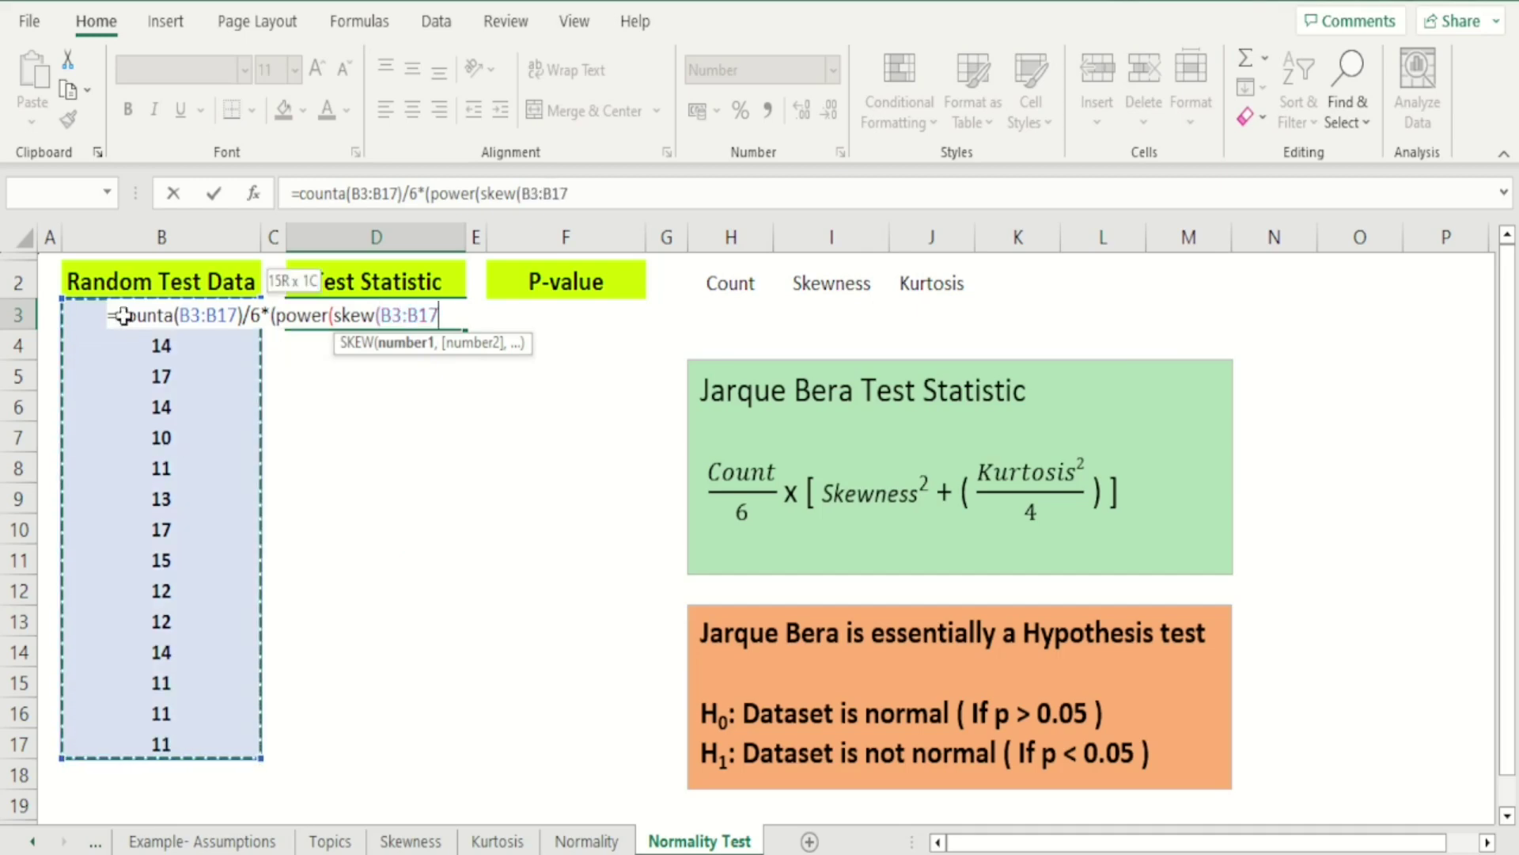
{"action": "type", "text": "),"}
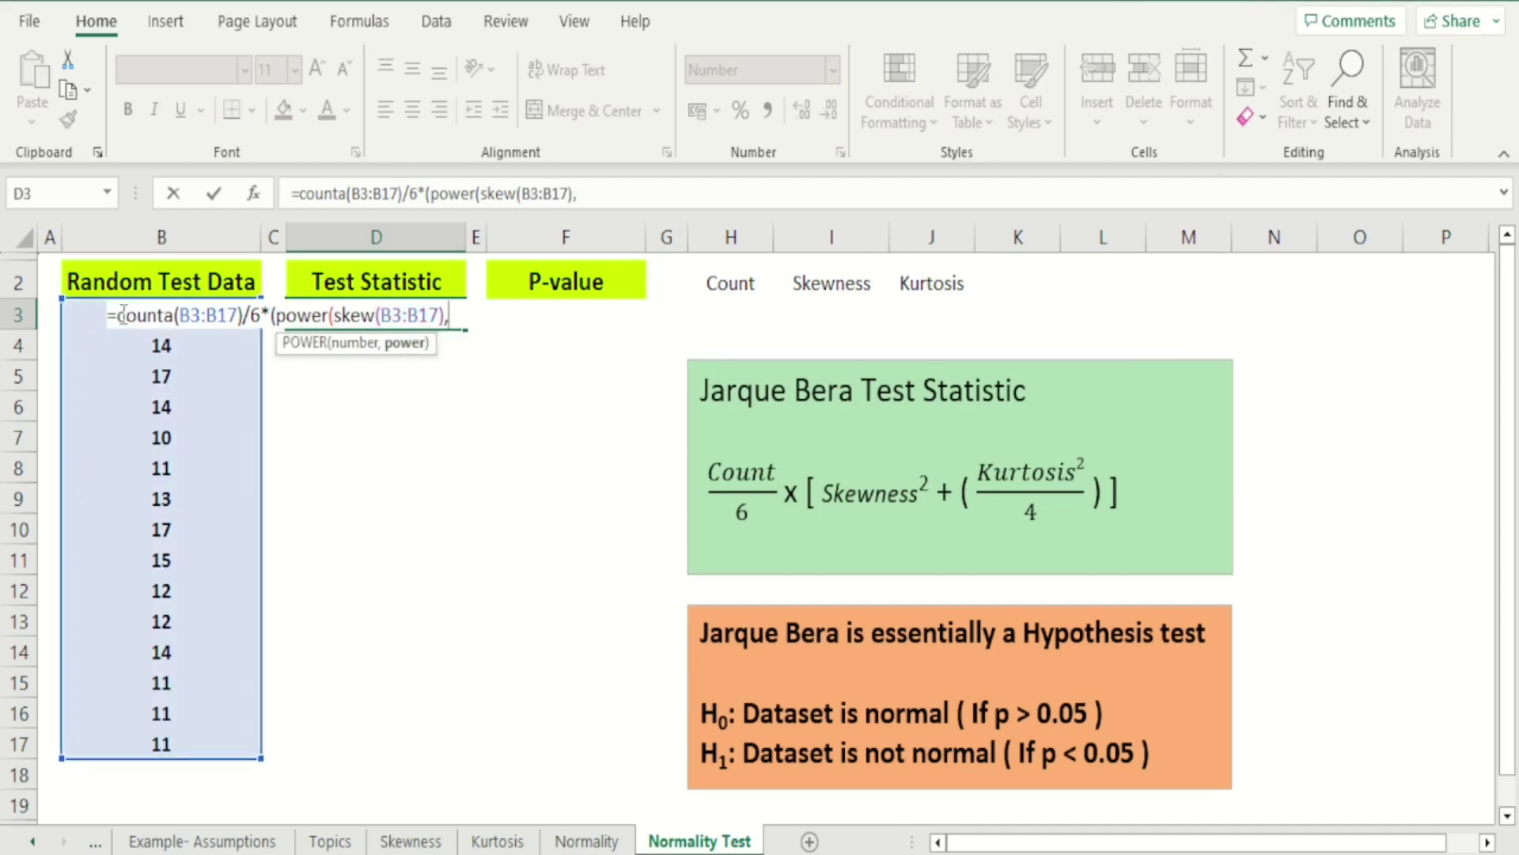
{"action": "type", "text": "2)+"}
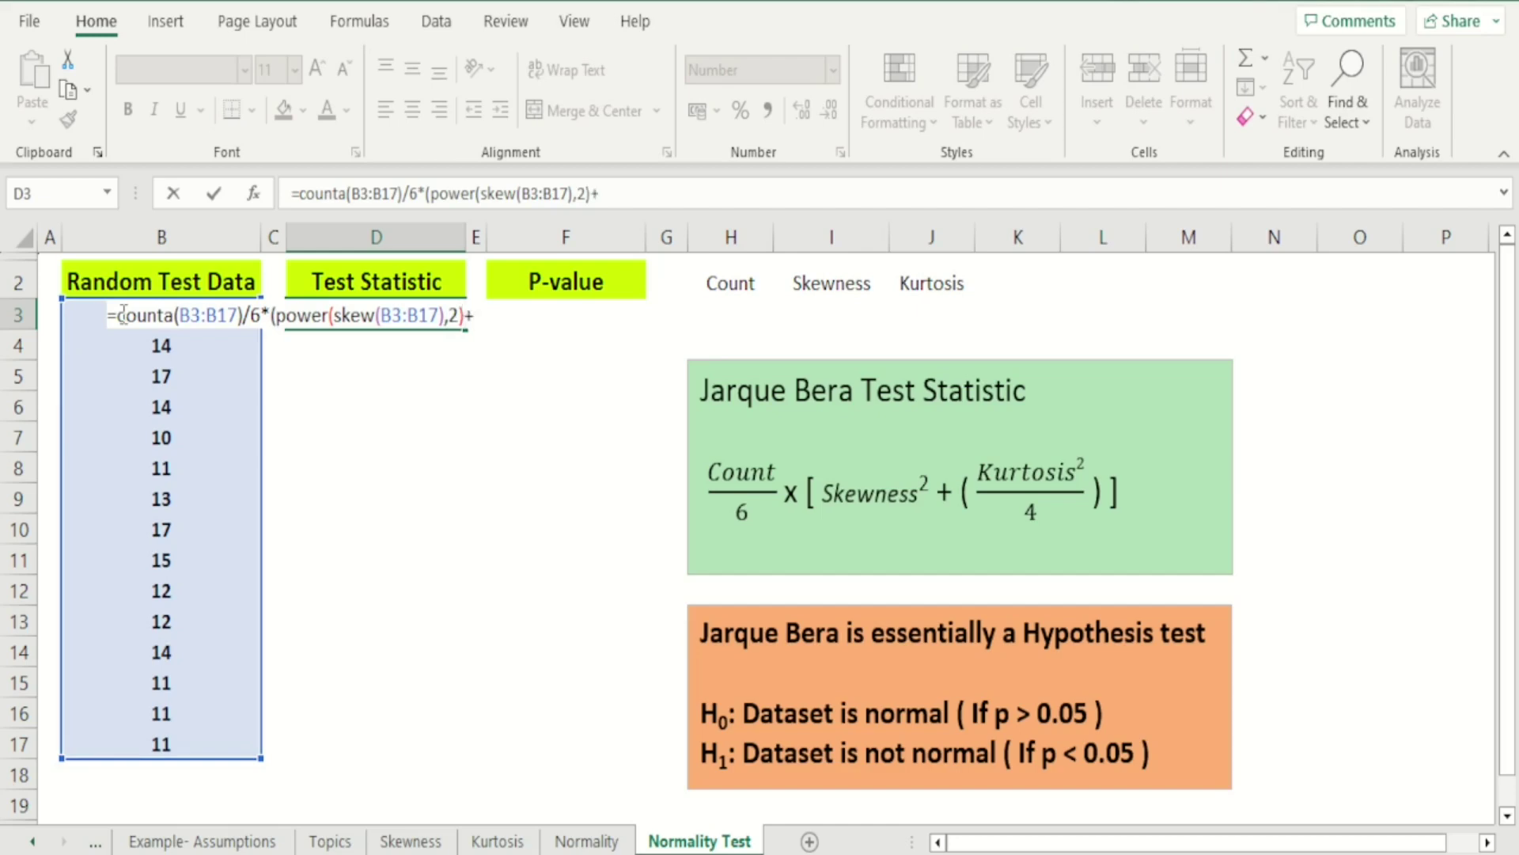
Continue the test statistic formula in D3 with the kurtosis term power(kurt(B3:B17), covering all the Random Test Data values.
{"action": "type", "text": "power"}
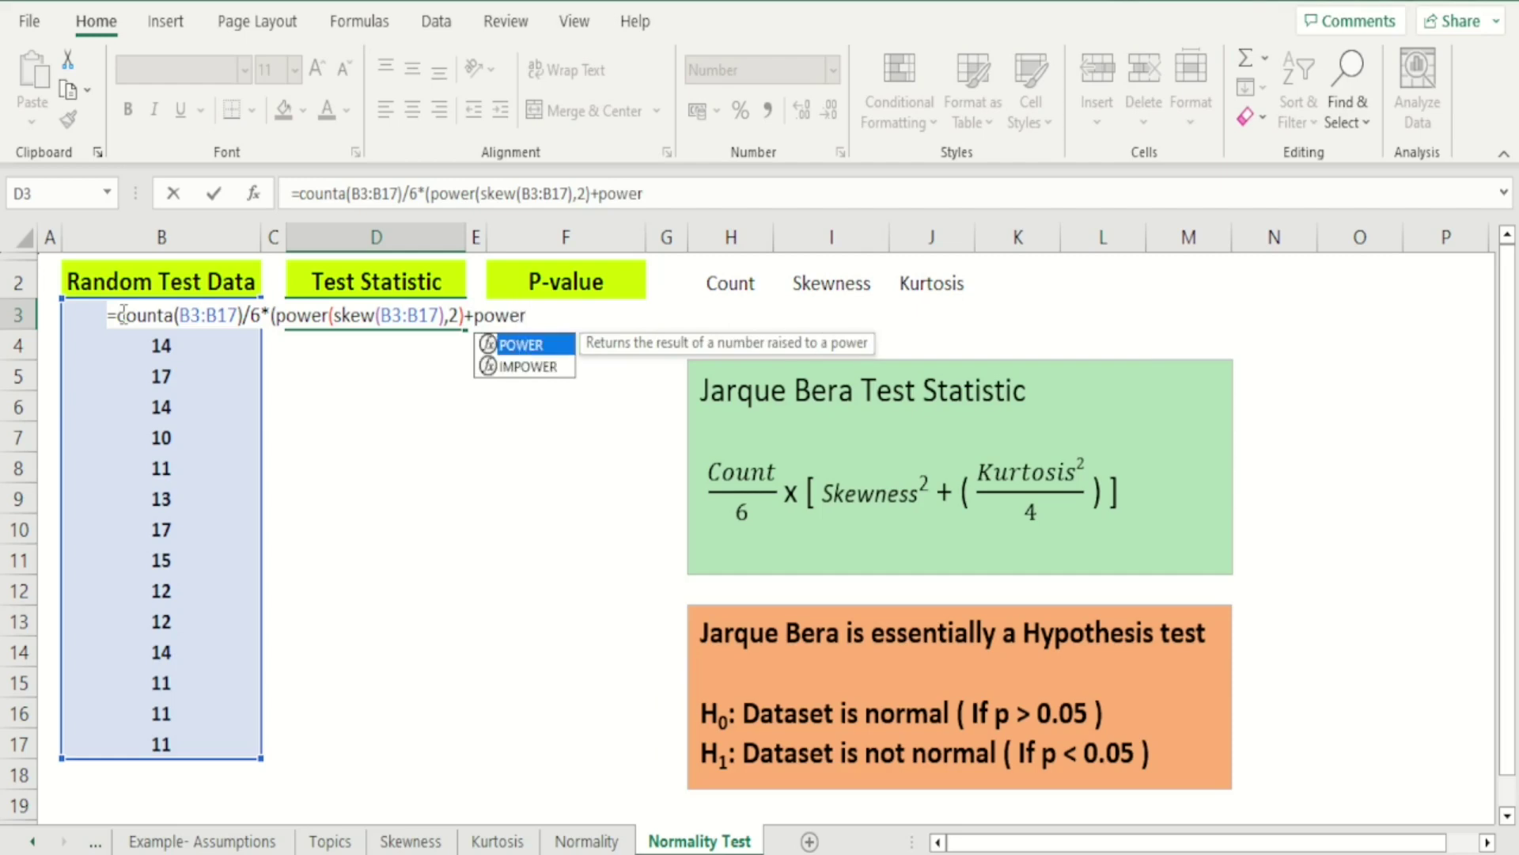
{"action": "type", "text": "(ku"}
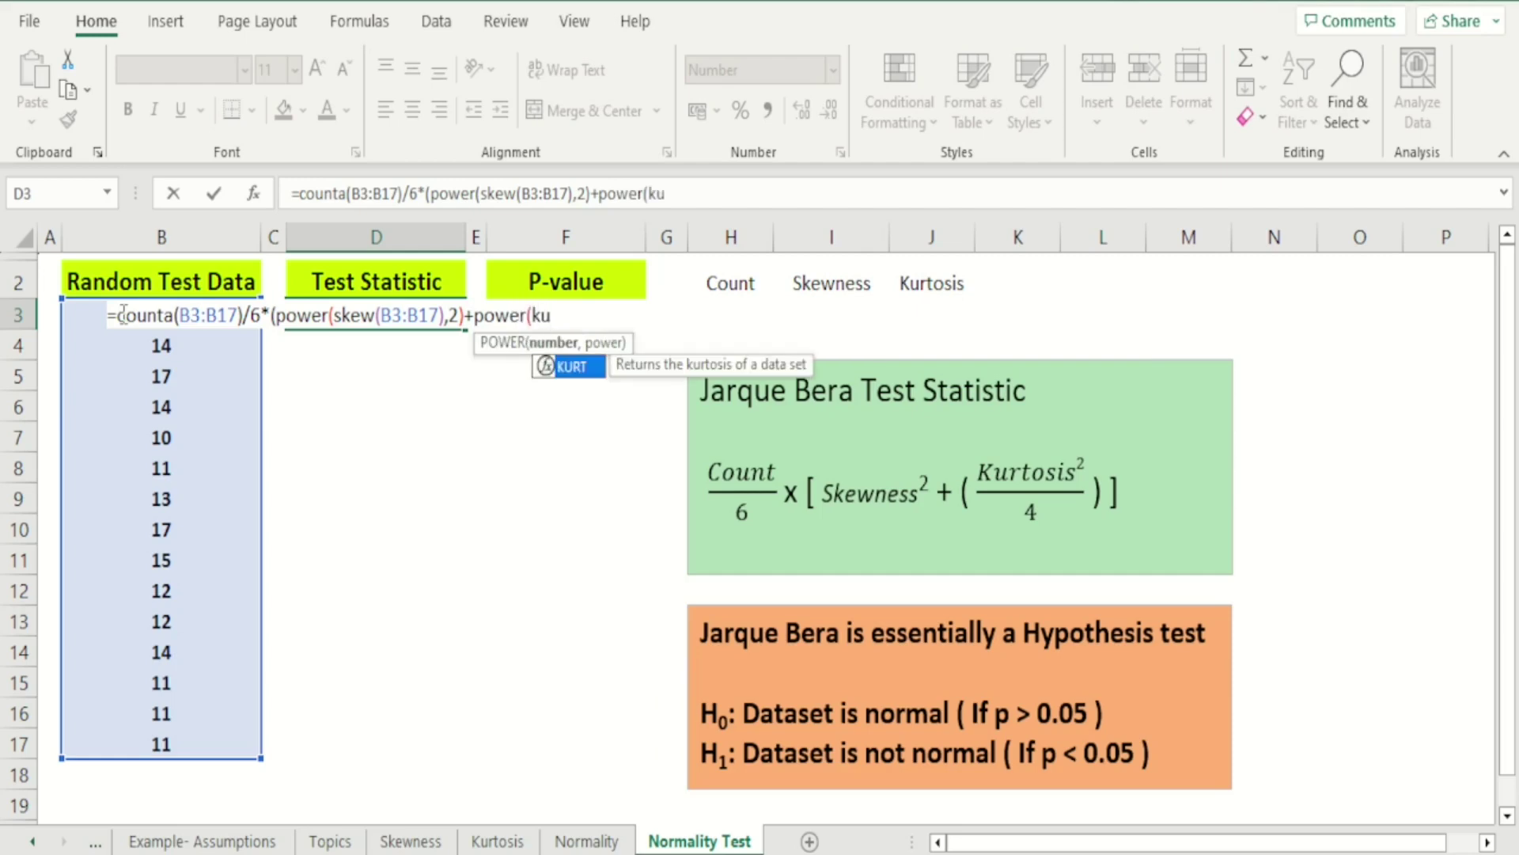
{"action": "type", "text": "rt("}
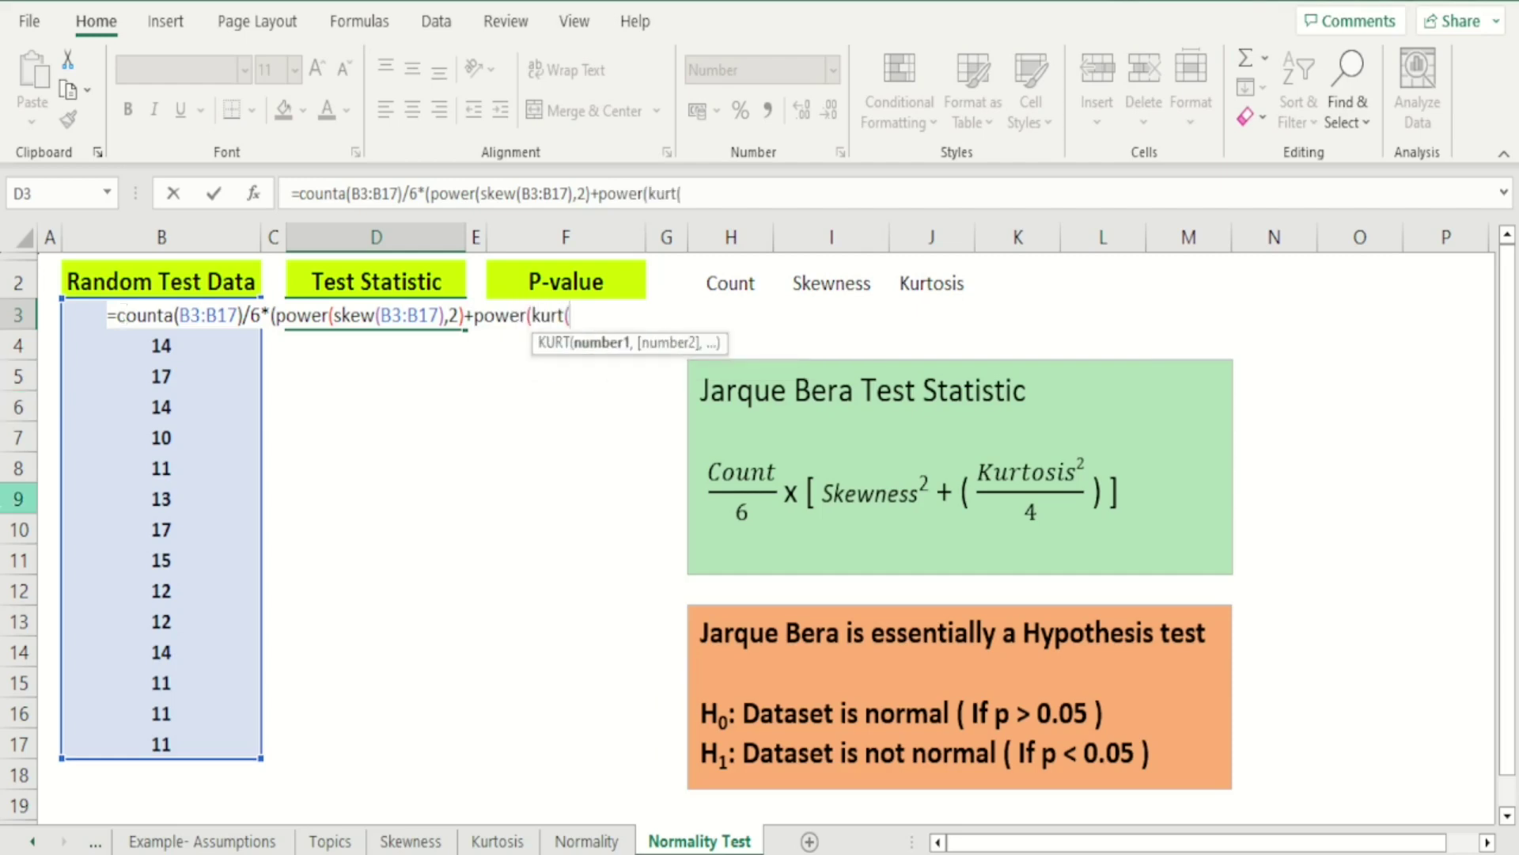
{"action": "left_click", "coordinate": [177, 742]}
{"action": "key", "text": "shift+Up"}
{"action": "key", "text": "shift+Up"}
{"action": "key", "text": "shift+Up"}
{"action": "key", "text": "shift+Up"}
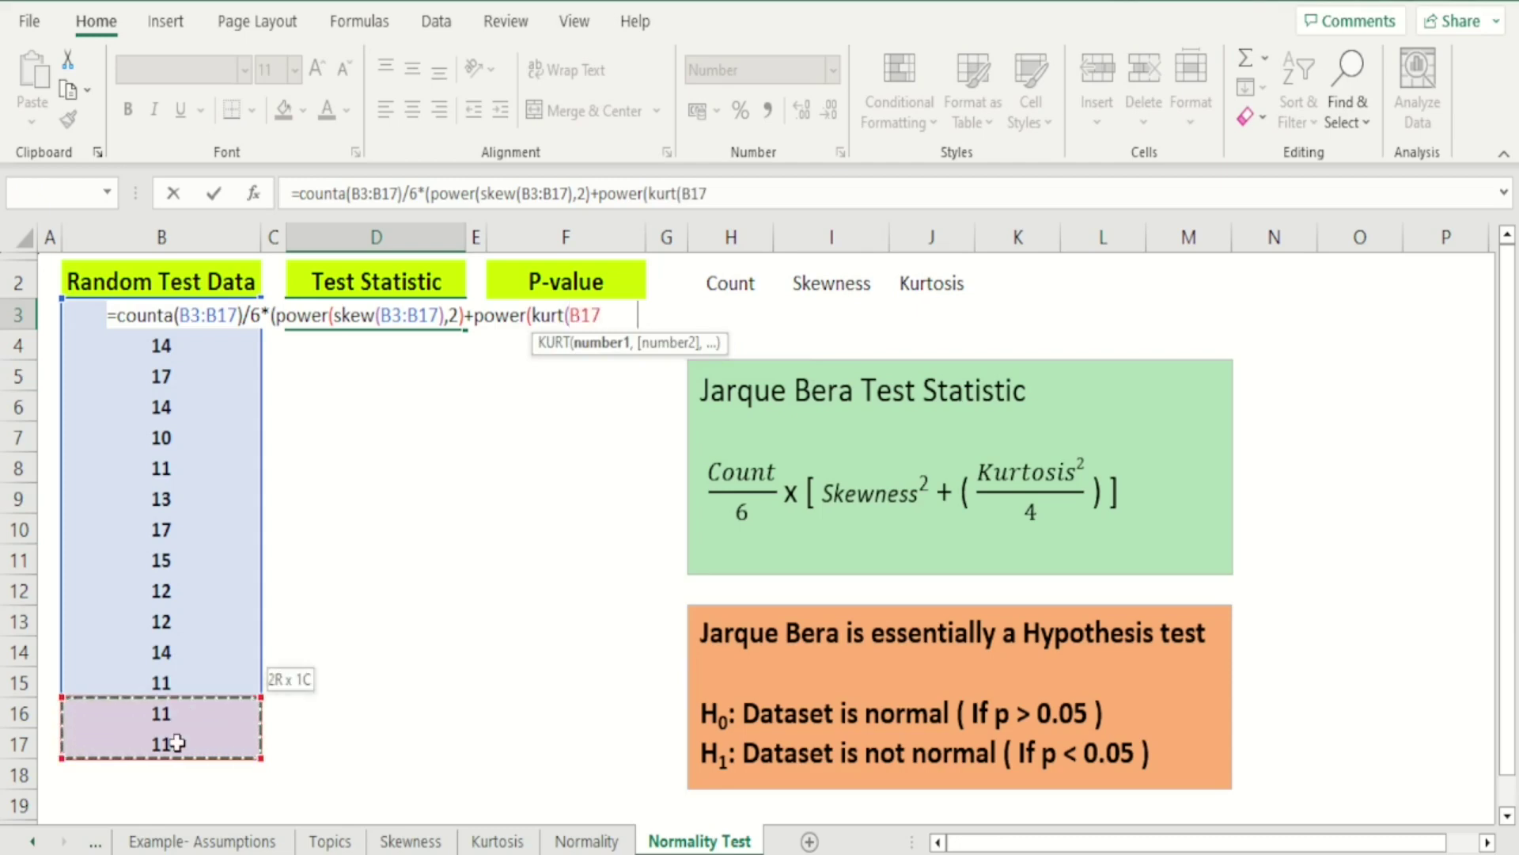
{"action": "key", "text": "shift+Up"}
{"action": "key", "text": "shift+Up"}
{"action": "key", "text": "shift+Up"}
{"action": "key", "text": "shift+Up"}
{"action": "key", "text": "shift+Up"}
{"action": "key", "text": "shift+Up"}
{"action": "key", "text": "shift+Up"}
{"action": "key", "text": "shift+Up"}
{"action": "key", "text": "shift+Up"}
{"action": "key", "text": "shift+Up"}
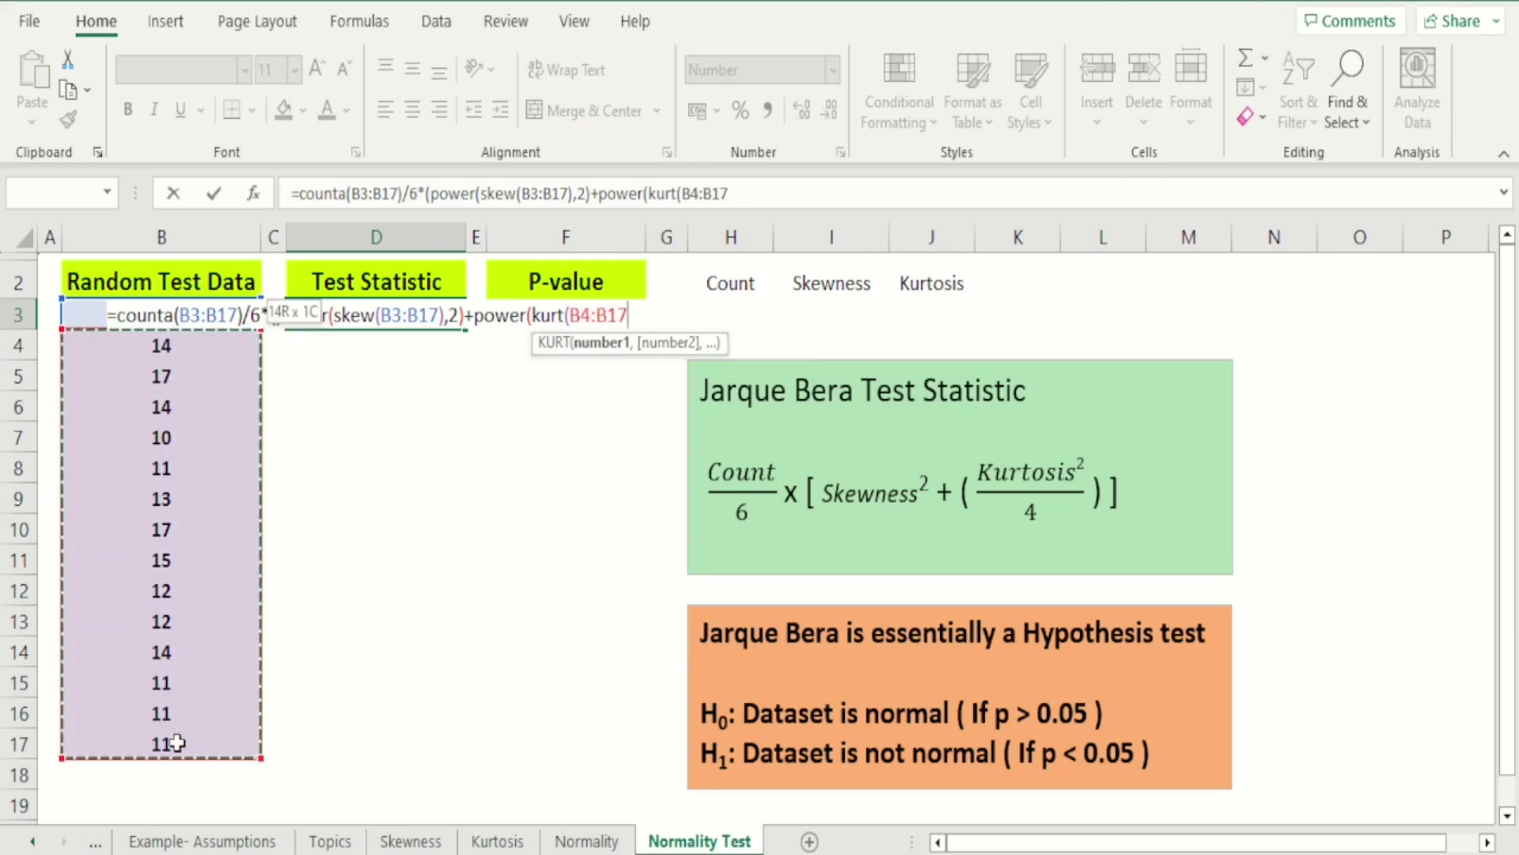
Square the kurtosis term, divide it by 4 with ),2)/4) and enter the completed test statistic formula in D3.
{"action": "type", "text": "),2"}
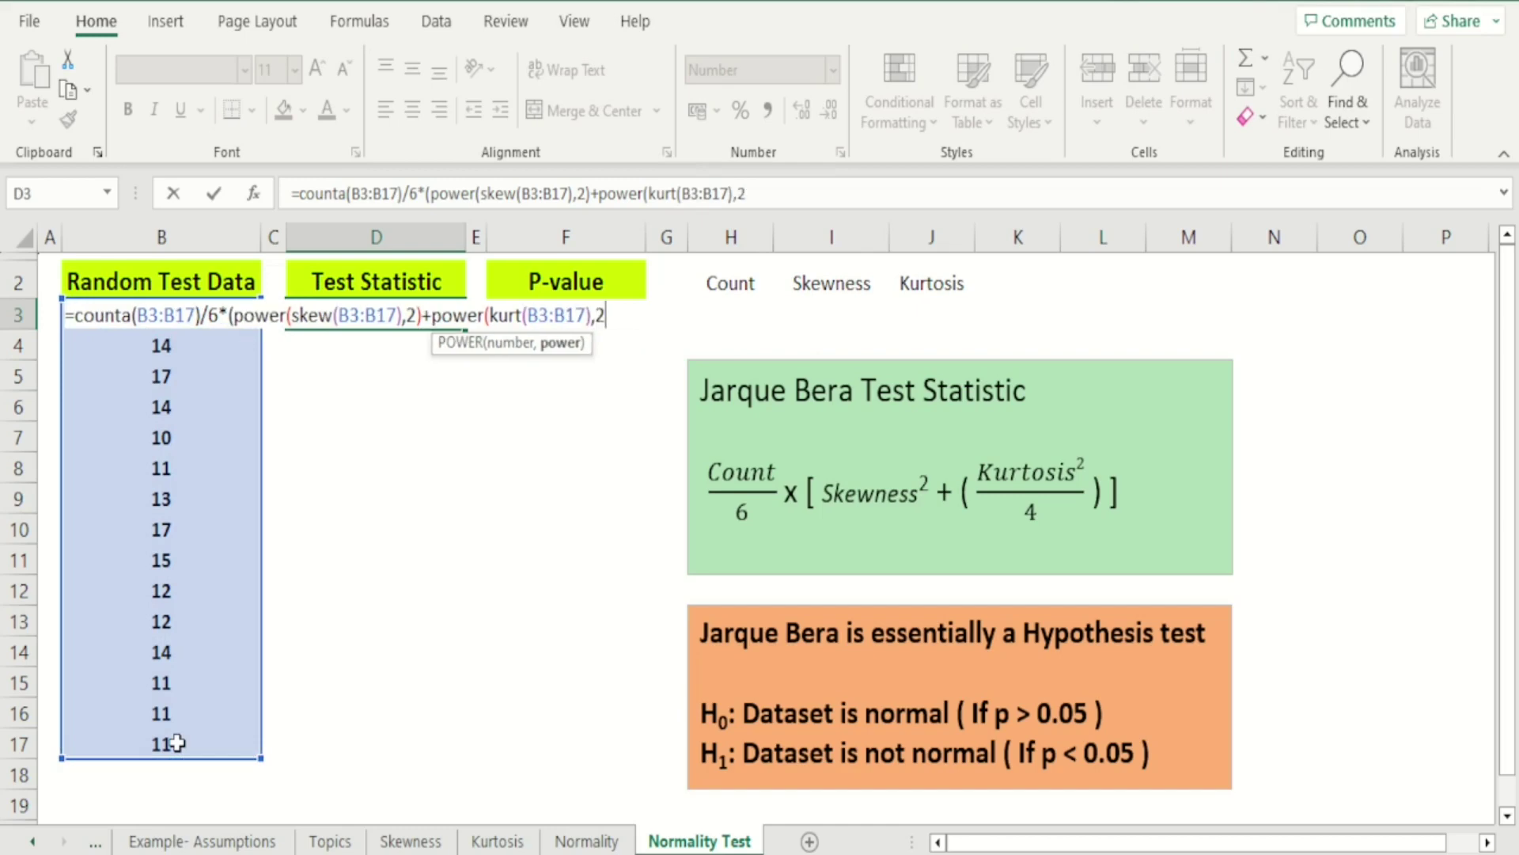
{"action": "type", "text": ")/"}
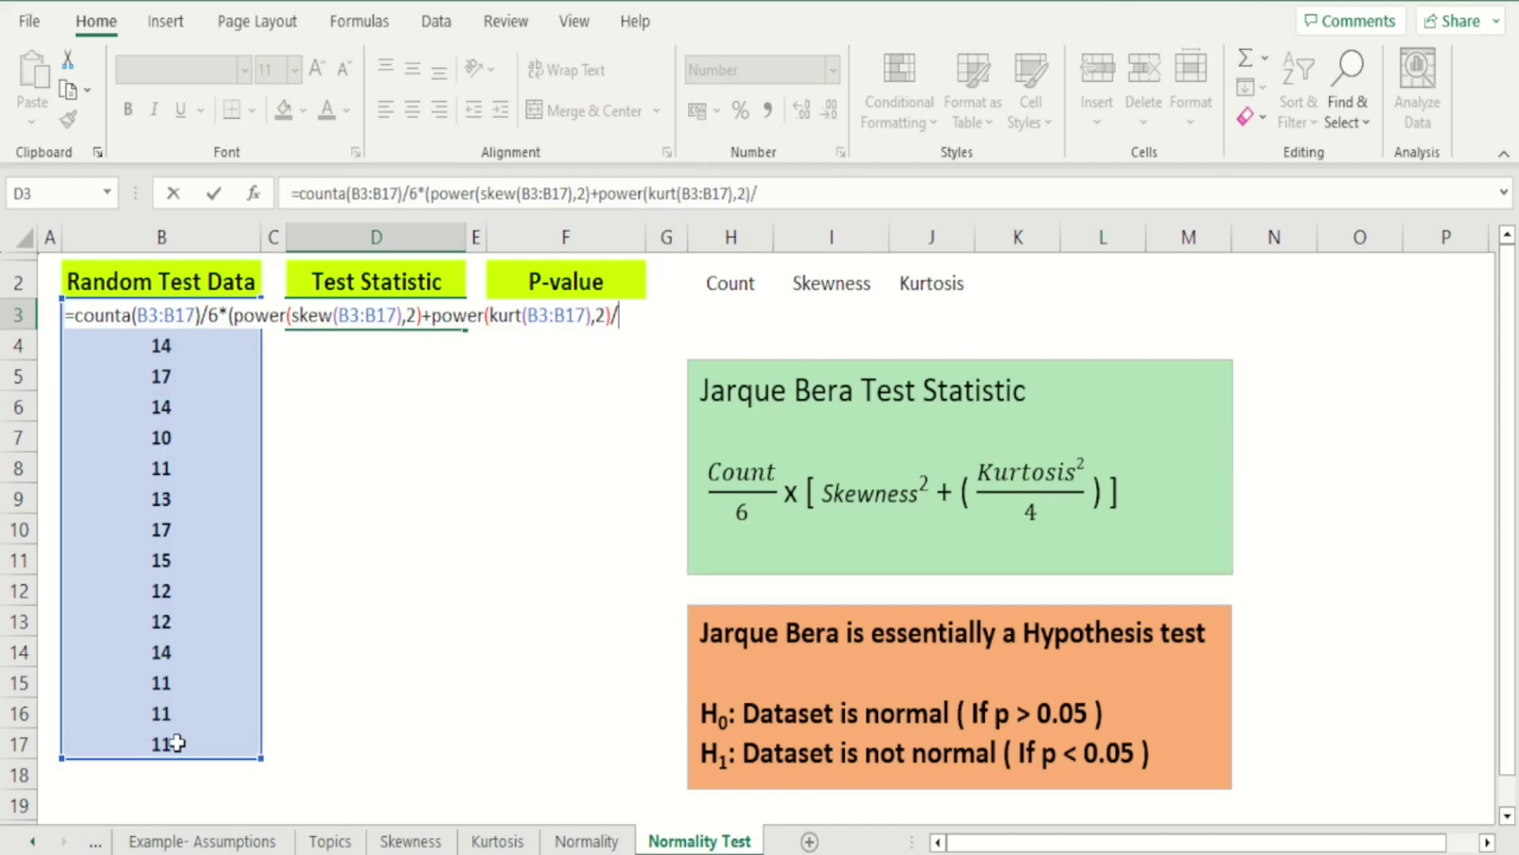
{"action": "type", "text": "4)"}
{"action": "key", "text": "Return"}
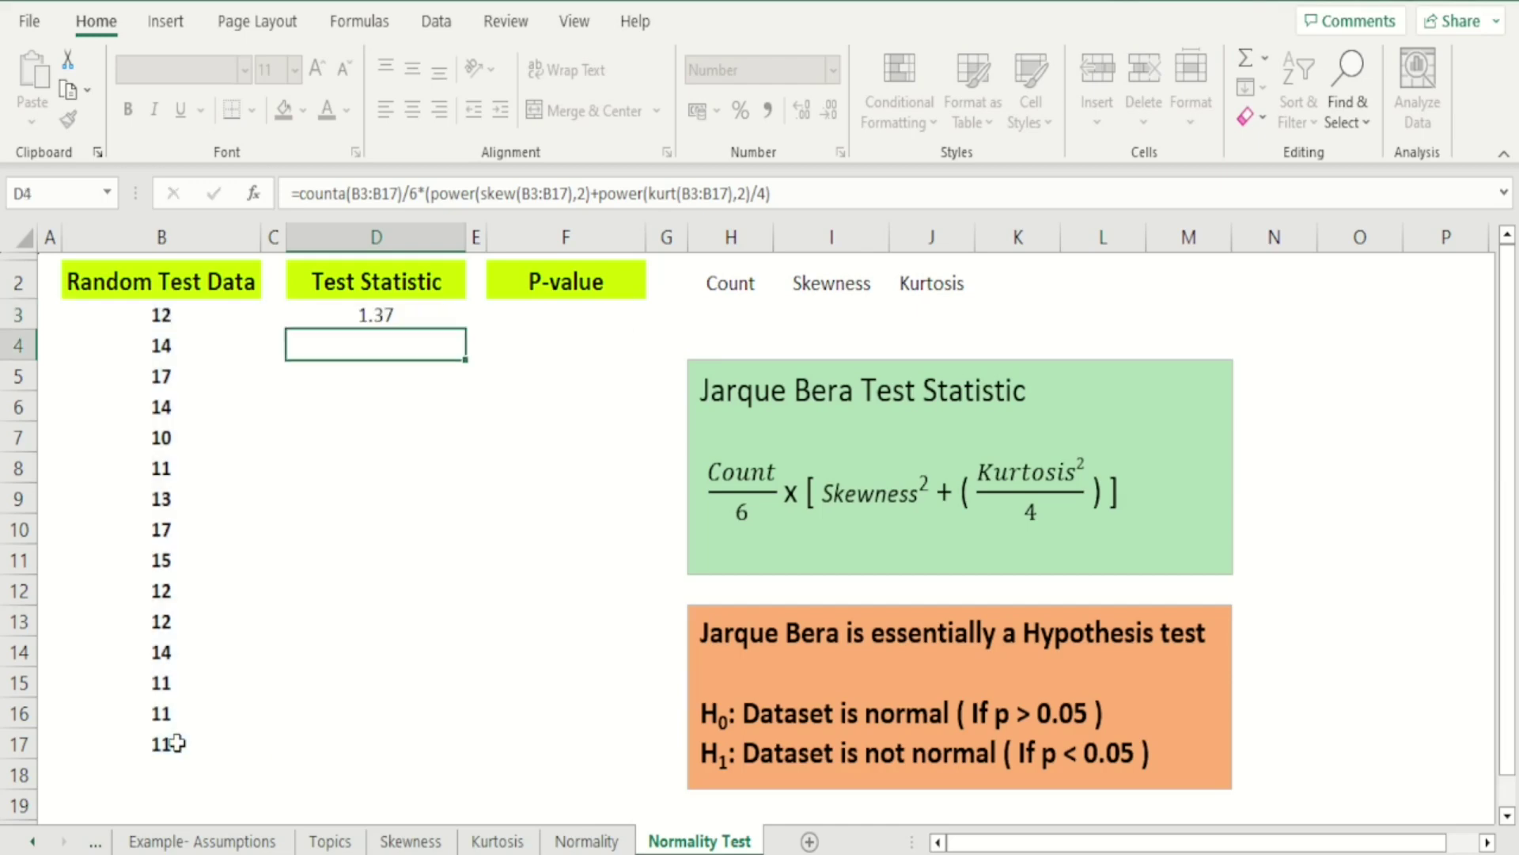
Start the P-value formula in cell F3 with the right-tailed chi-squared function =chisq.dist.rt(.
{"action": "key", "text": "Up"}
{"action": "key", "text": "Right"}
{"action": "key", "text": "Right"}
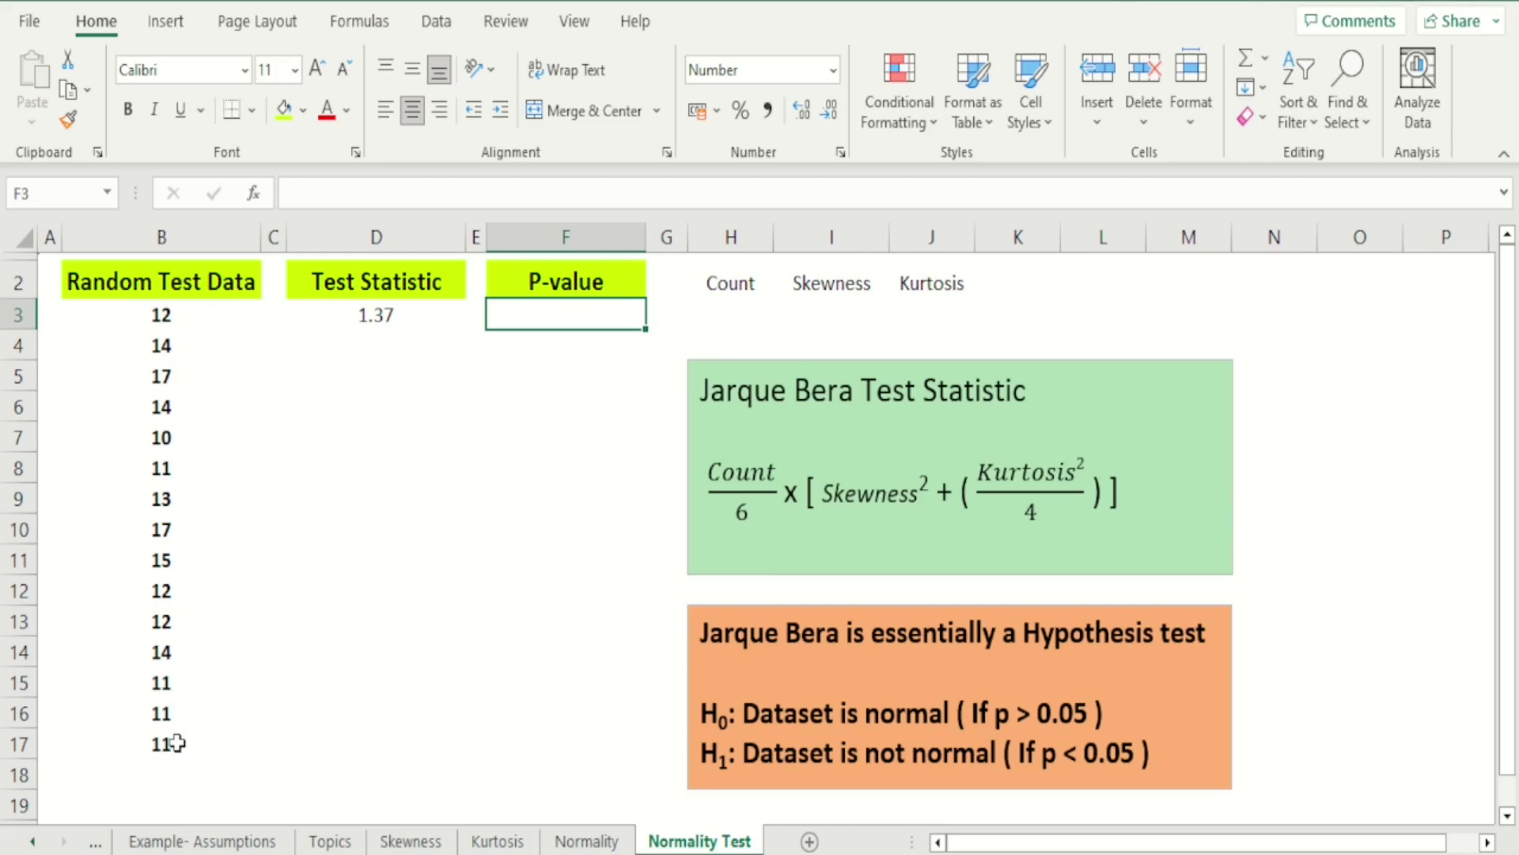
{"action": "type", "text": "=ch"}
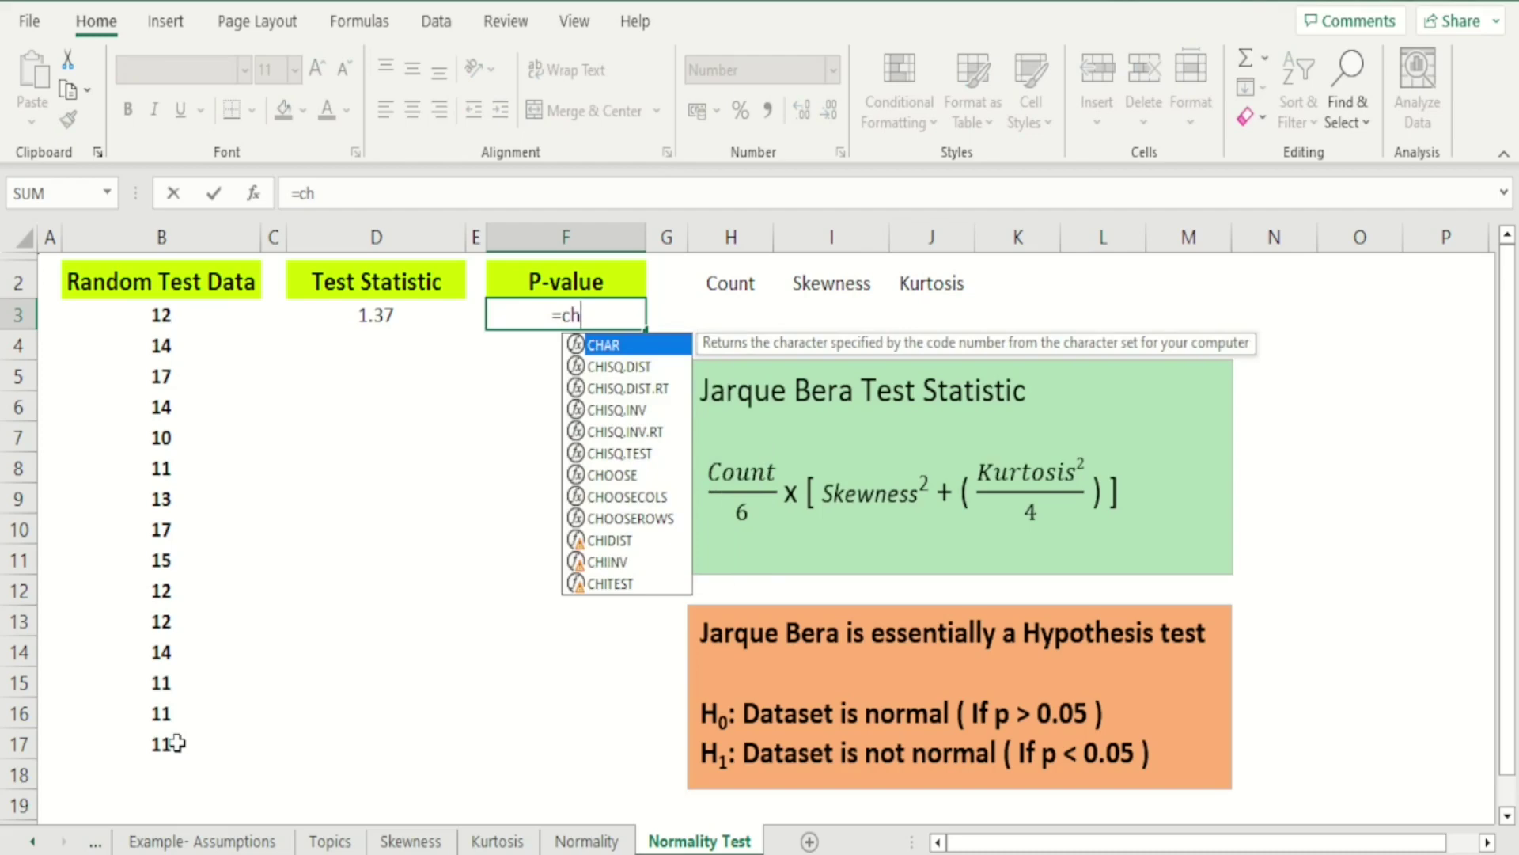
{"action": "type", "text": "isq"}
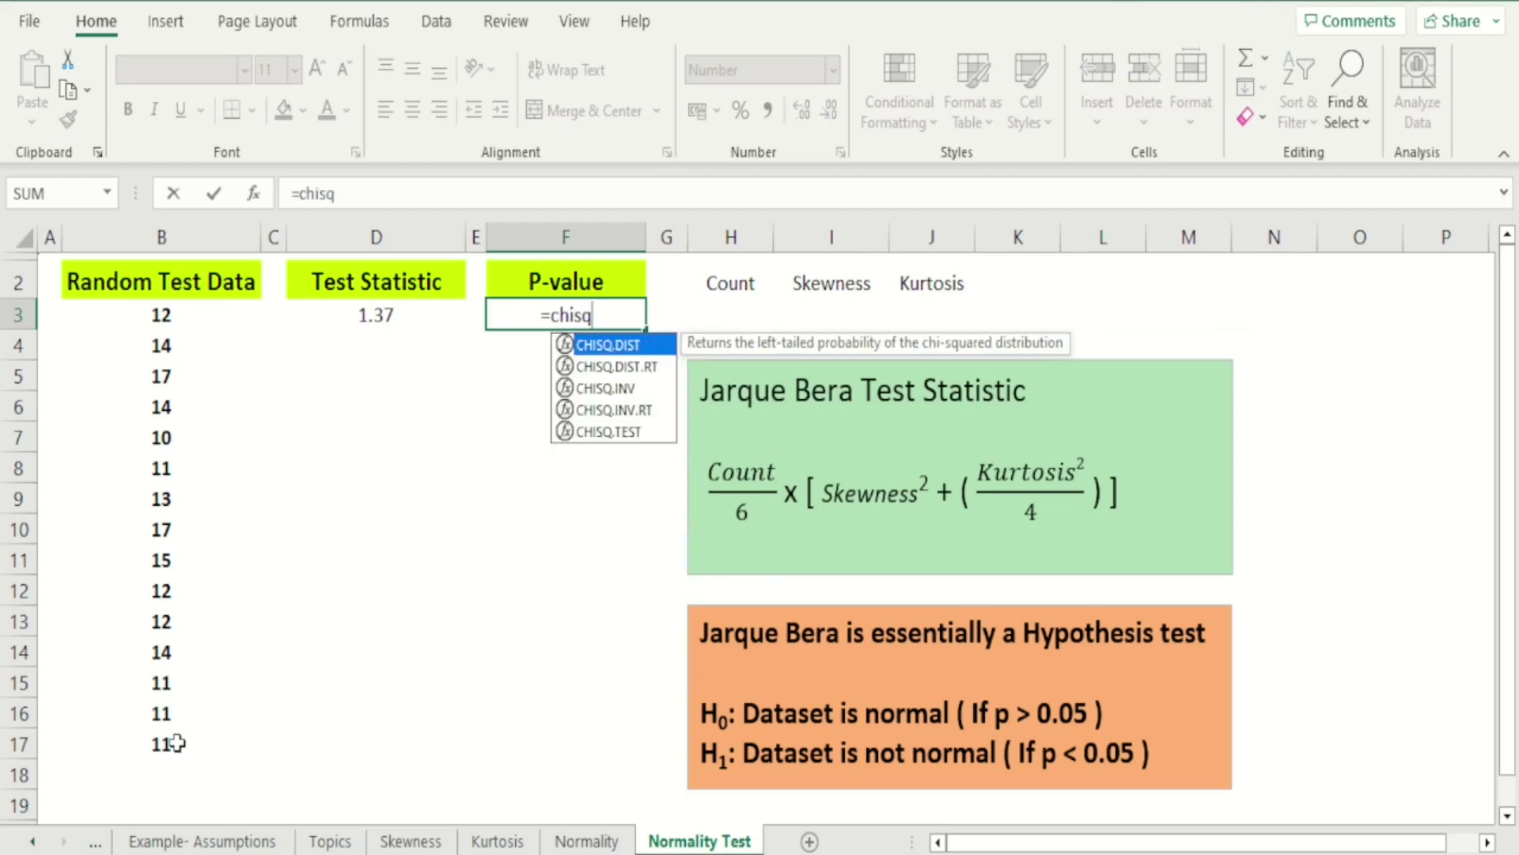
{"action": "type", "text": ".dist"}
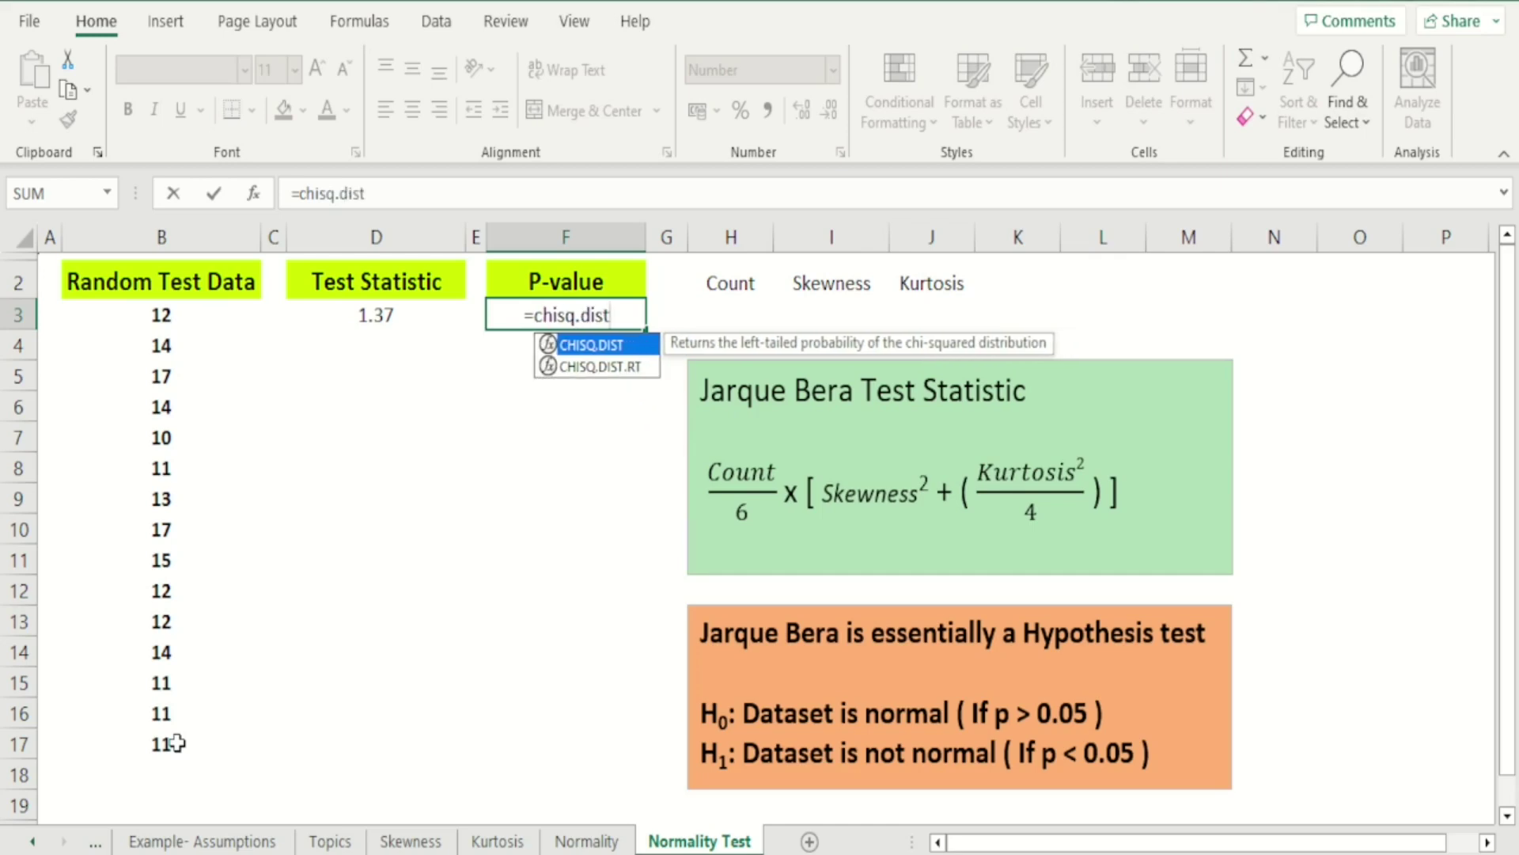
{"action": "type", "text": ".rt("}
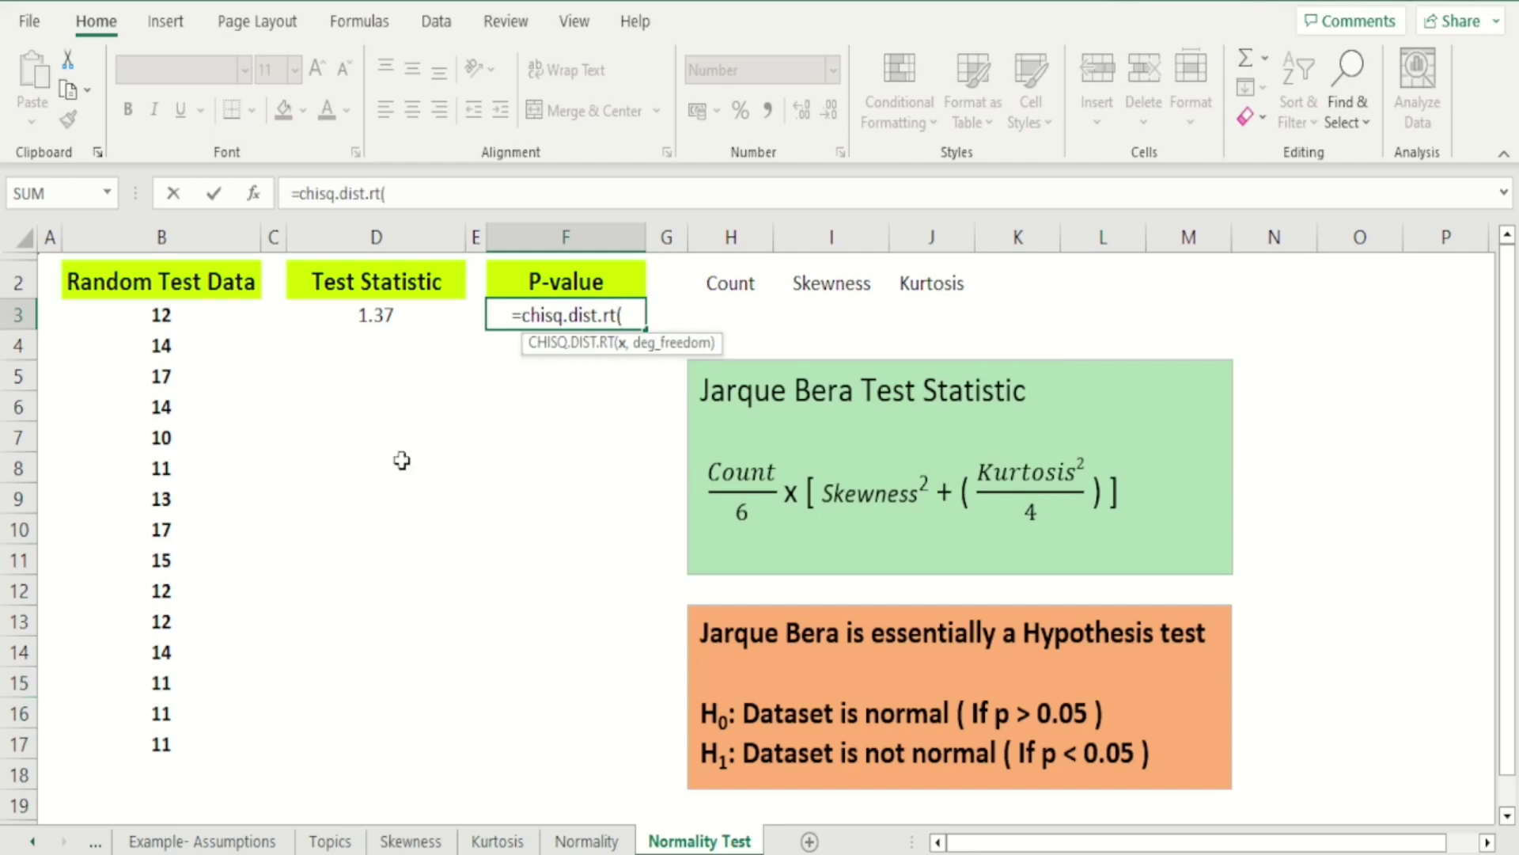
Complete the P-value formula in F3 as =chisq.dist.rt(D3,2), using the test statistic with 2 degrees of freedom.
{"action": "left_click", "coordinate": [381, 315]}
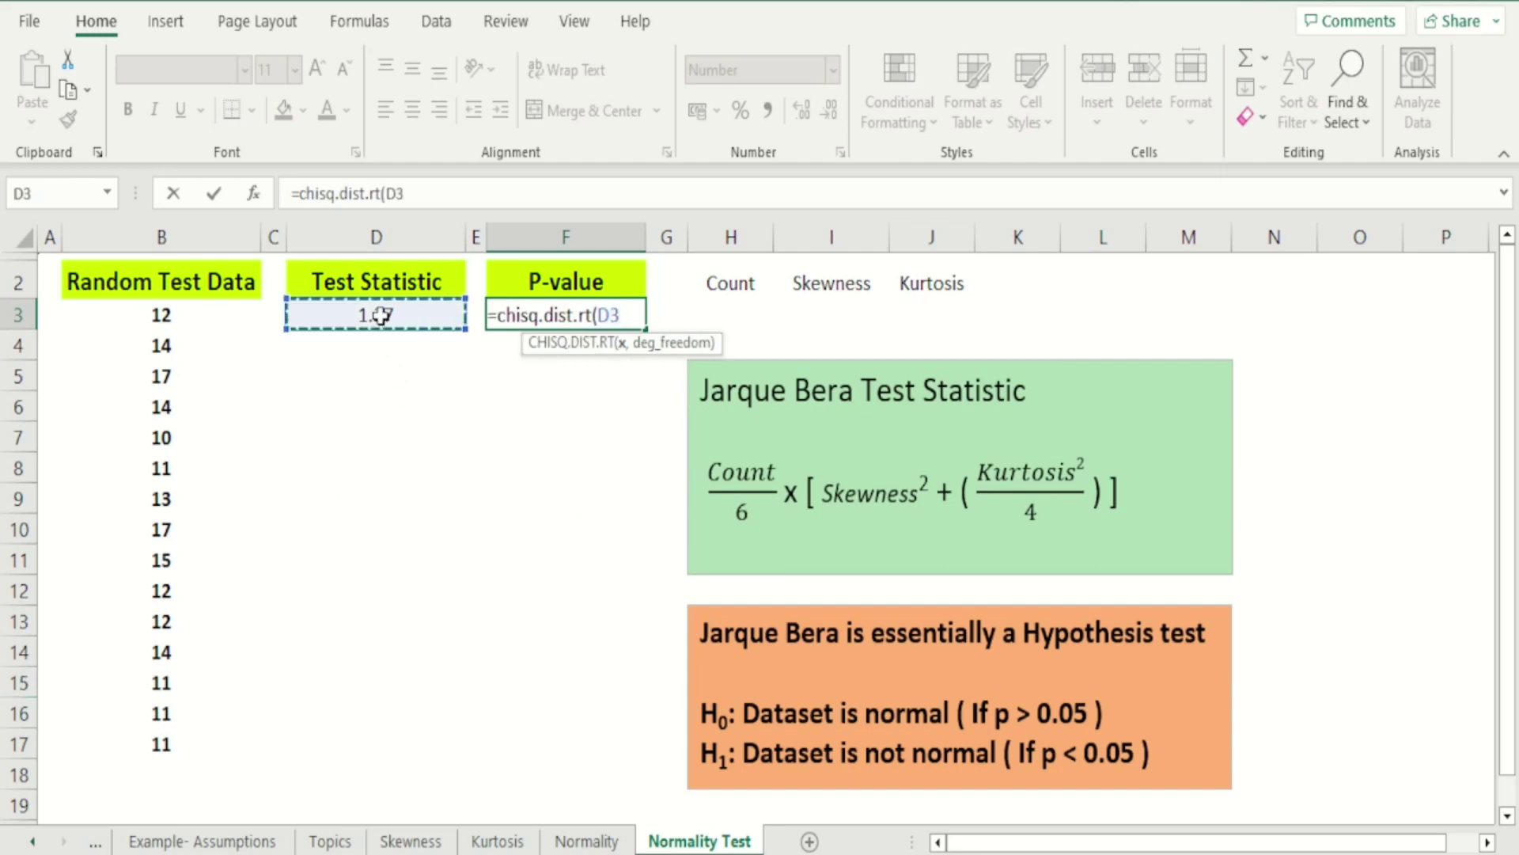
{"action": "type", "text": ","}
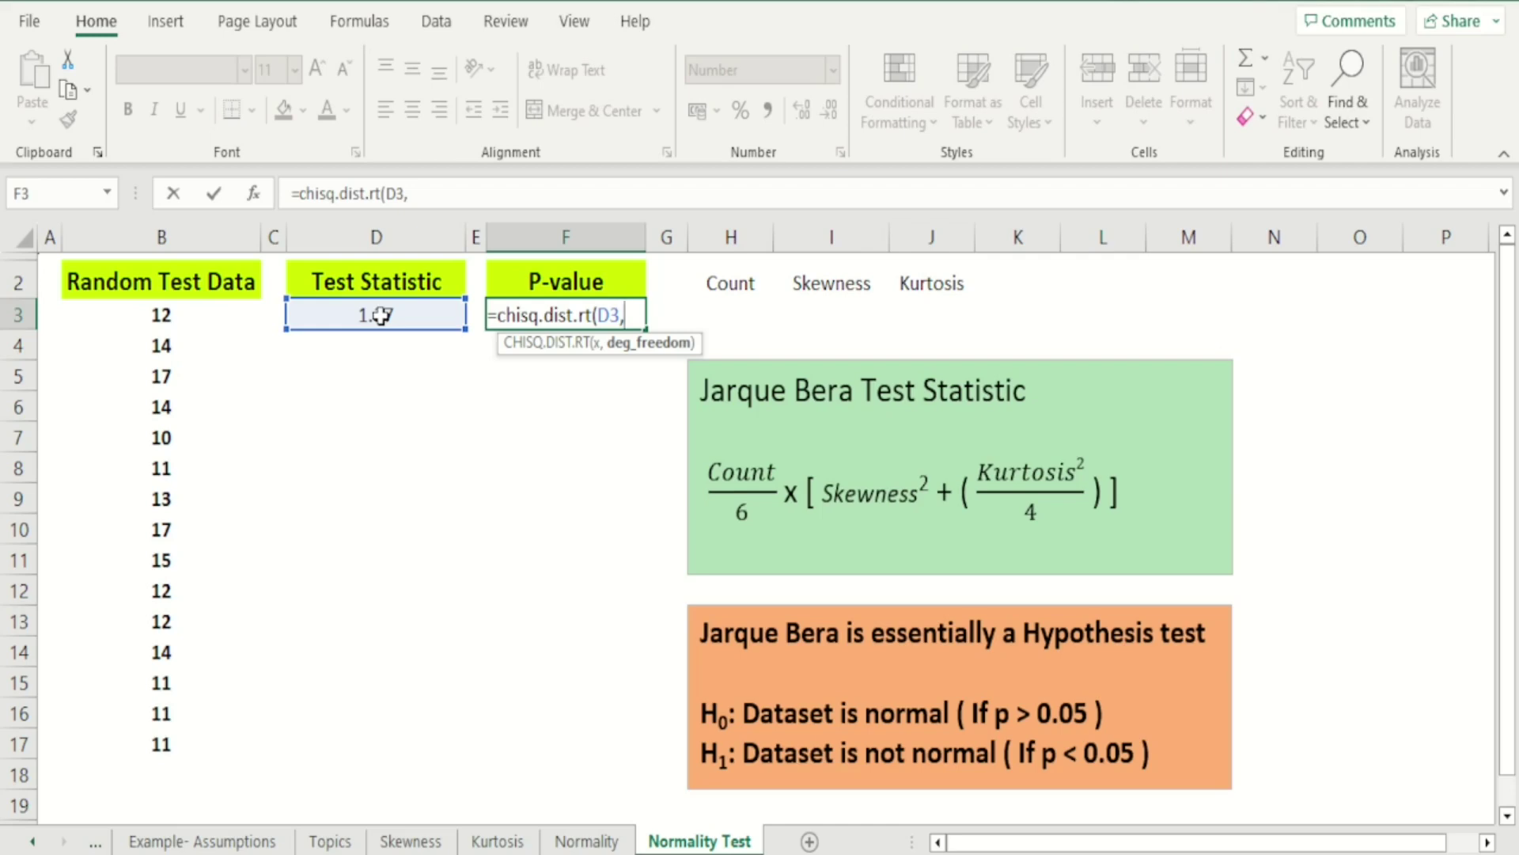
{"action": "type", "text": "2)"}
{"action": "key", "text": "Return"}
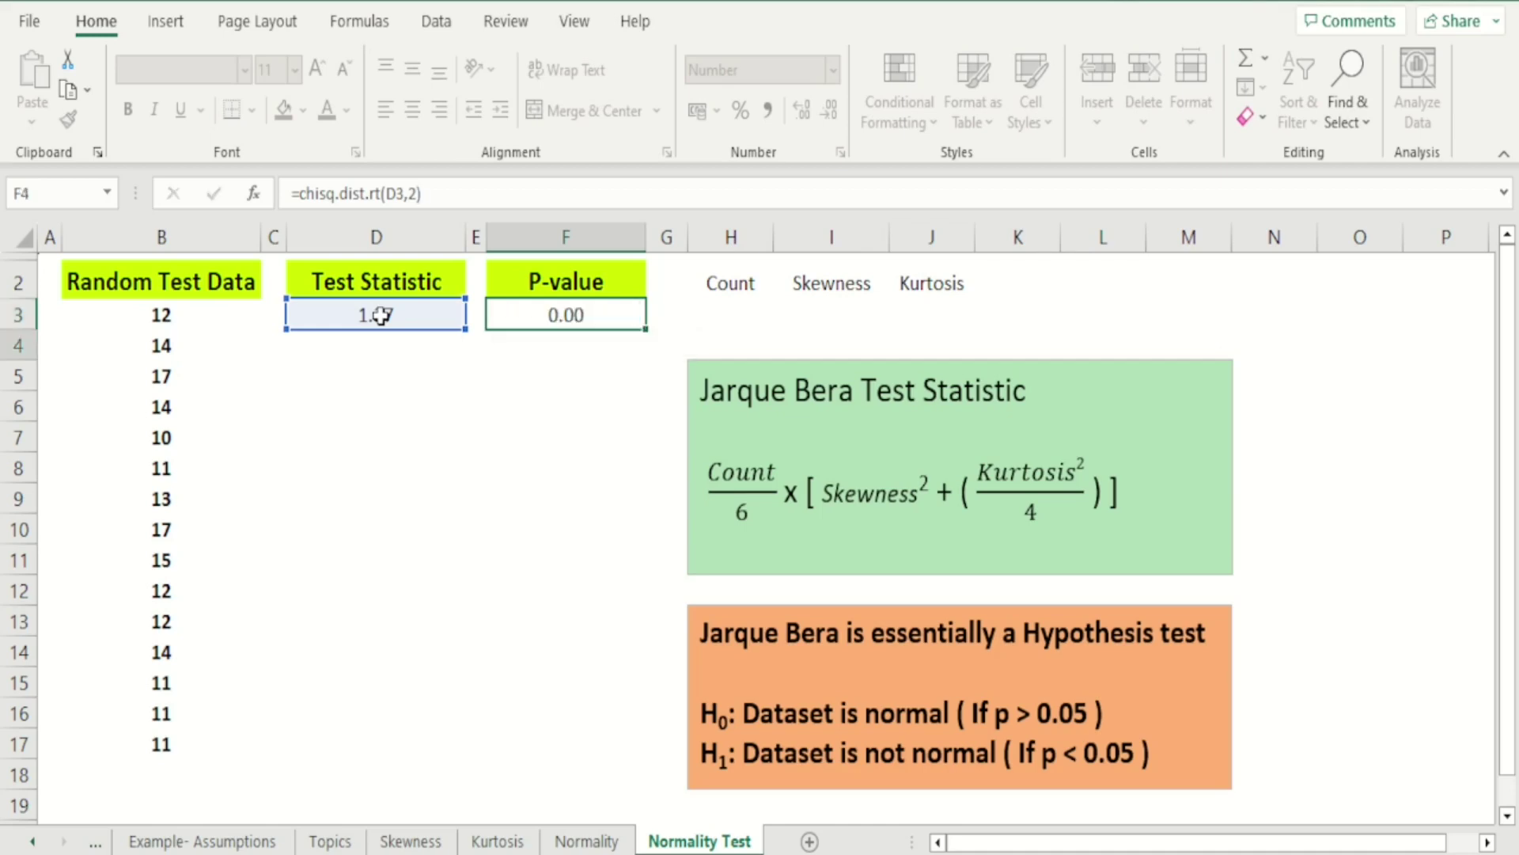
{"action": "key", "text": "Up"}
{"action": "key", "text": "Down"}
{"action": "key", "text": "Down"}
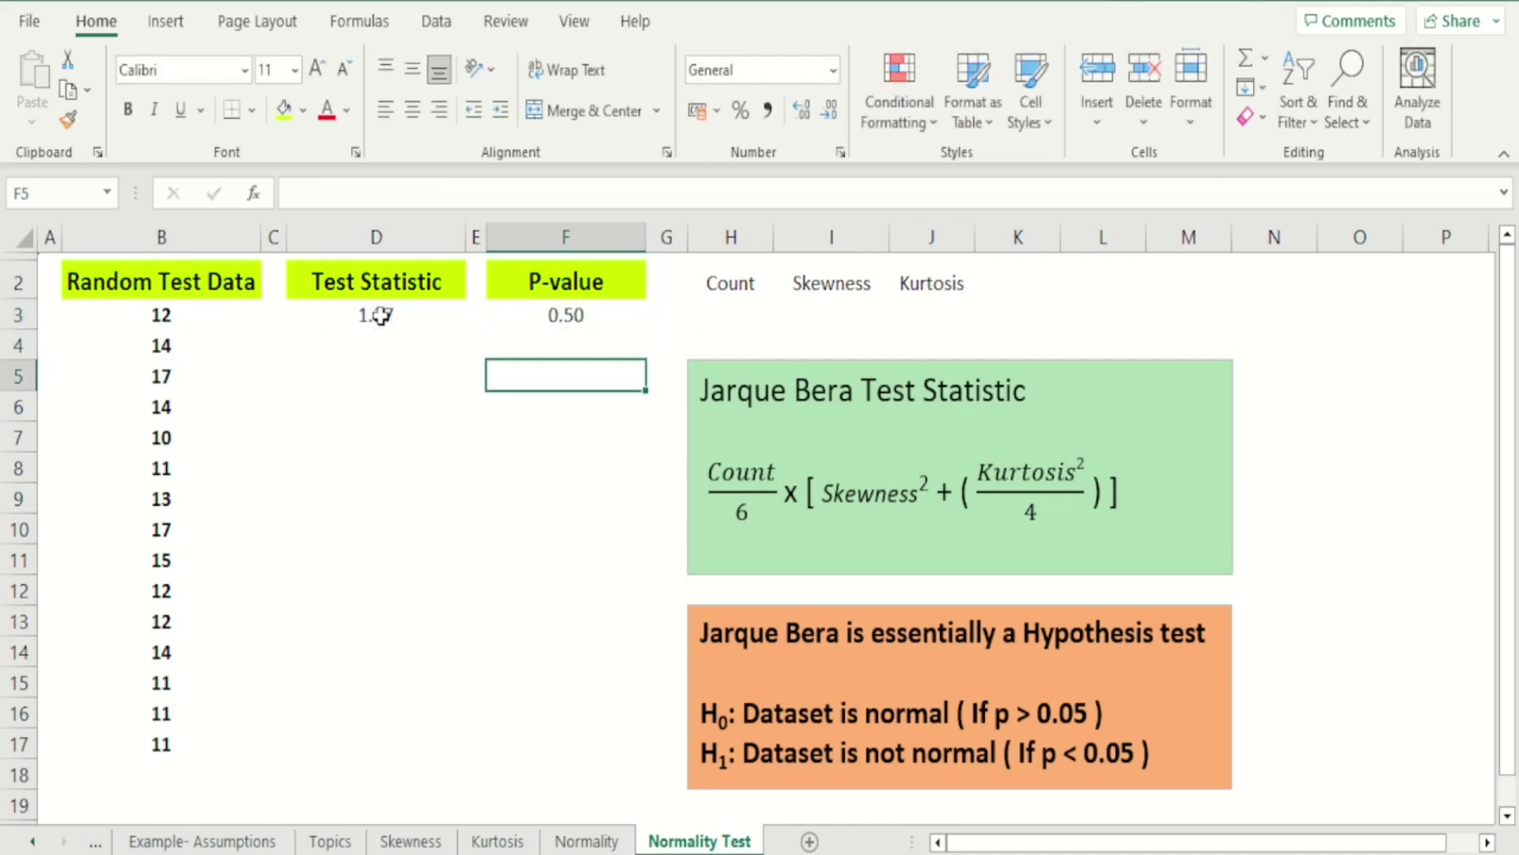